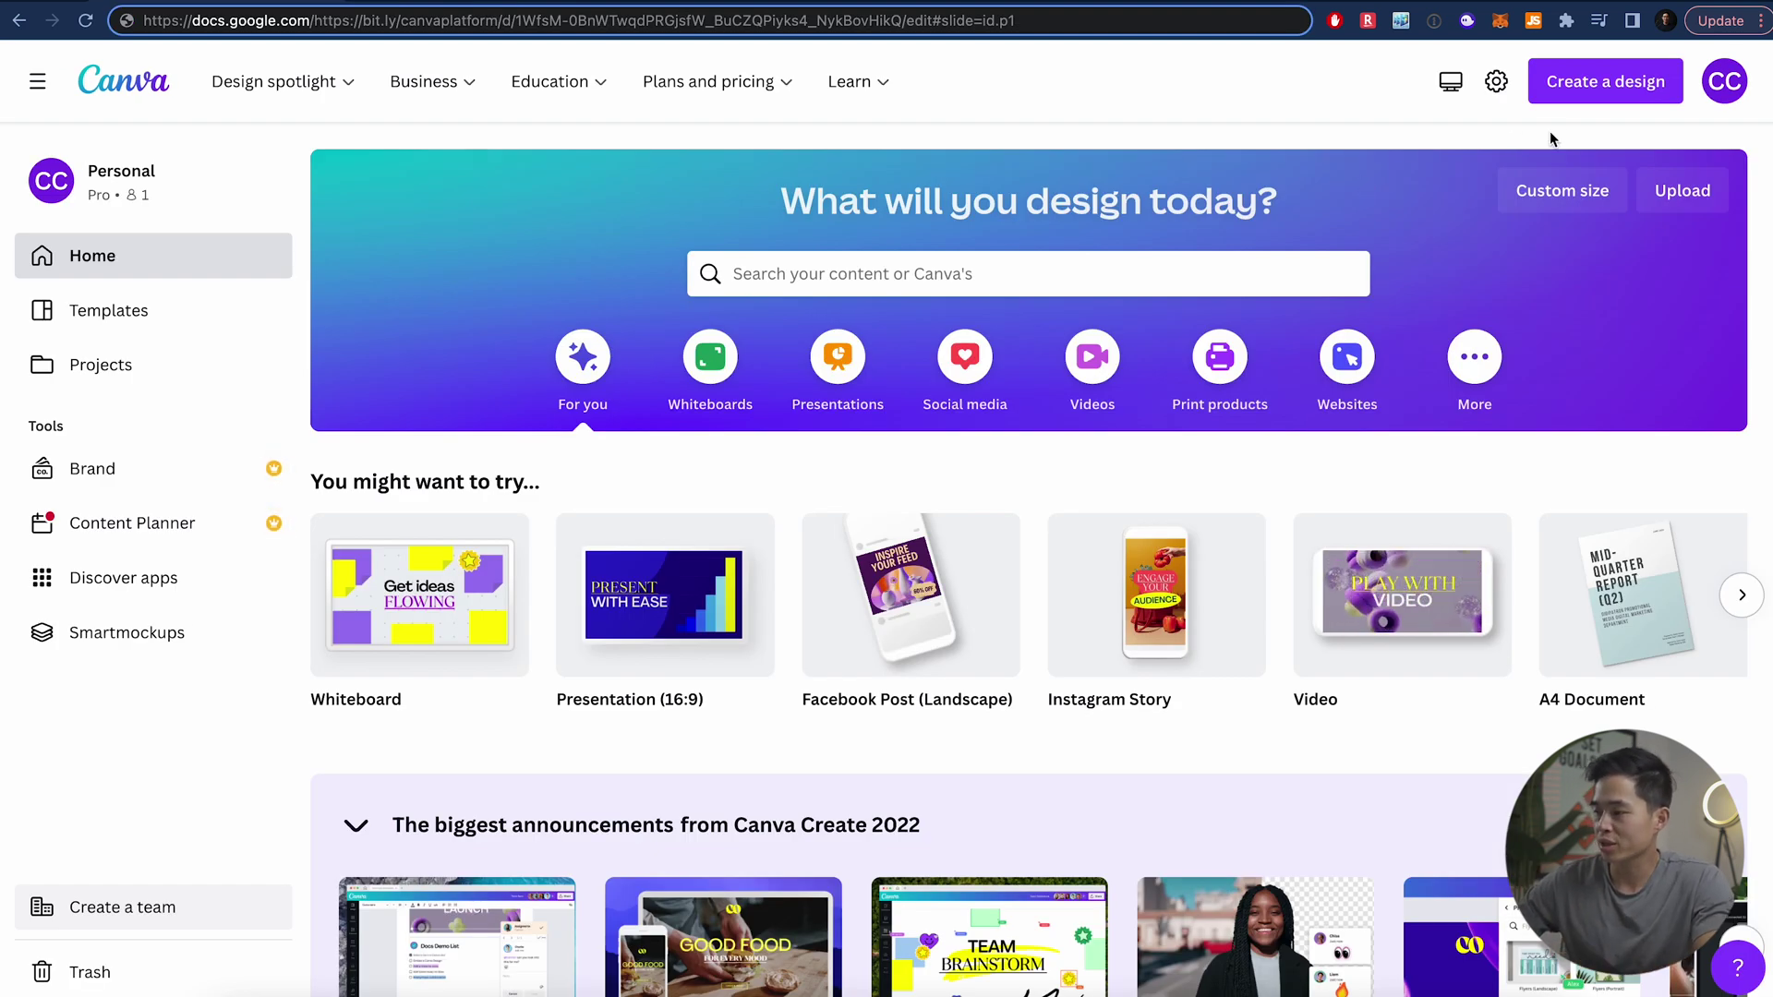
# Start a new design by searching 'a4' and choose a blank A4 Document
pyautogui.click(1613, 102)
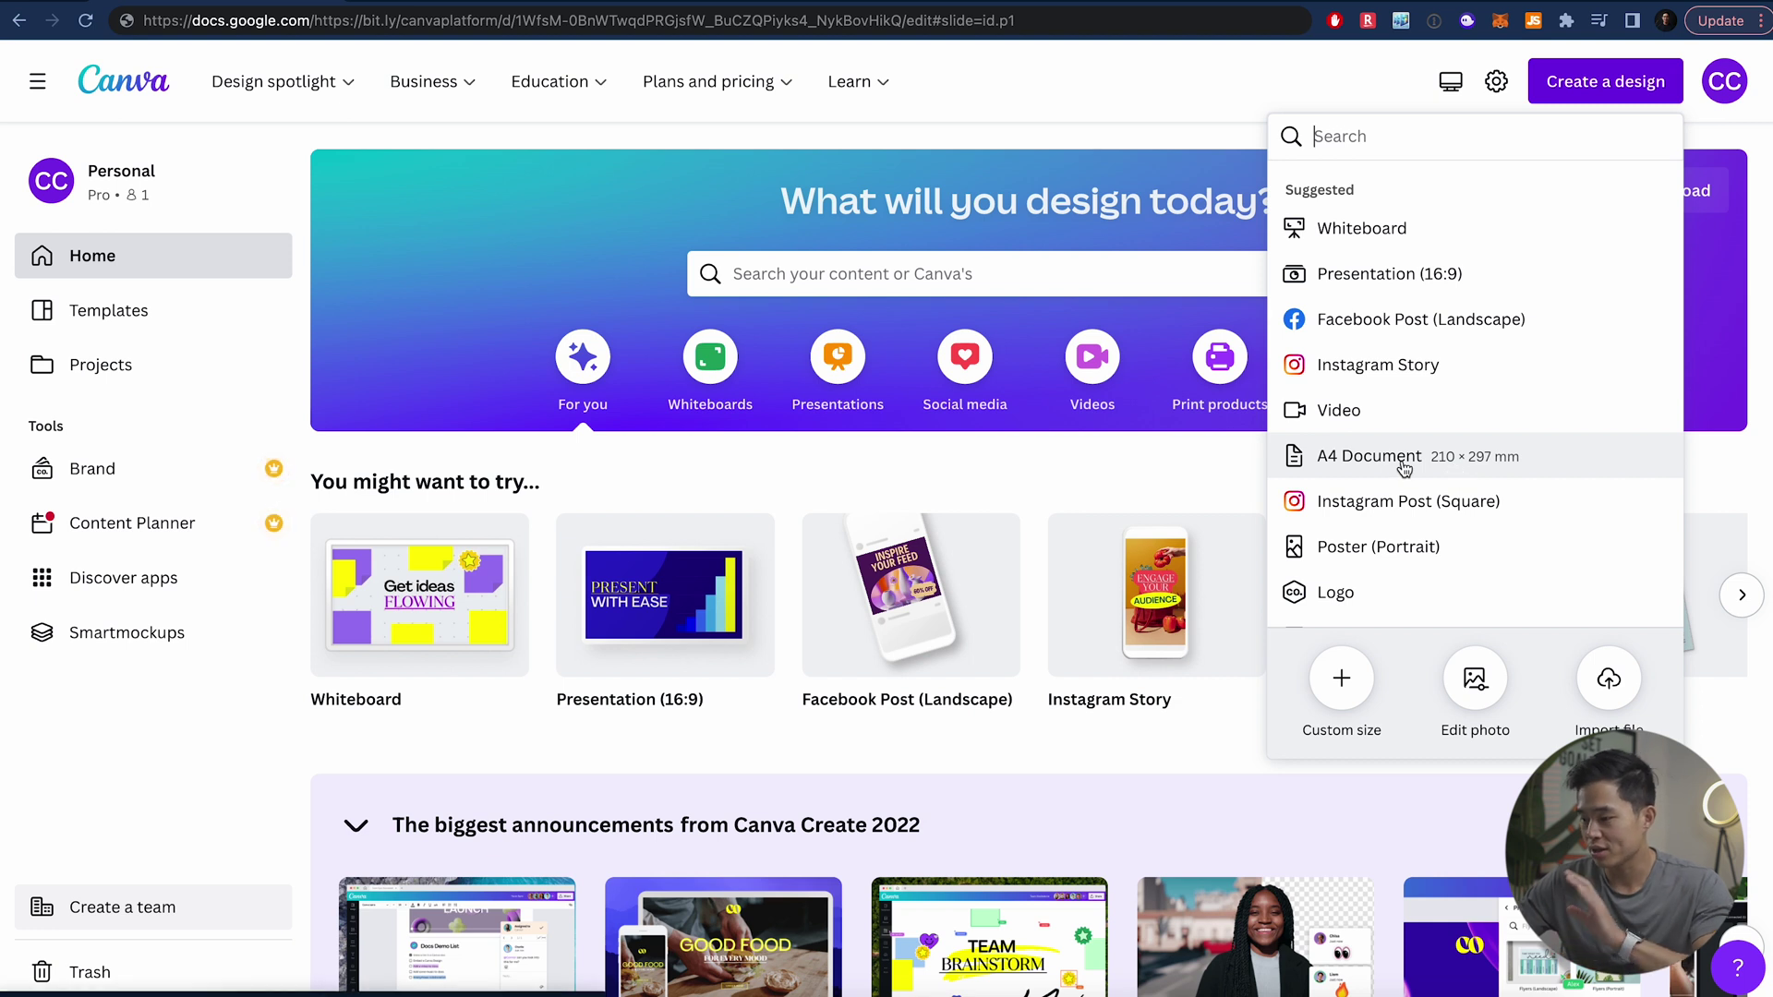
pyautogui.write('a4')
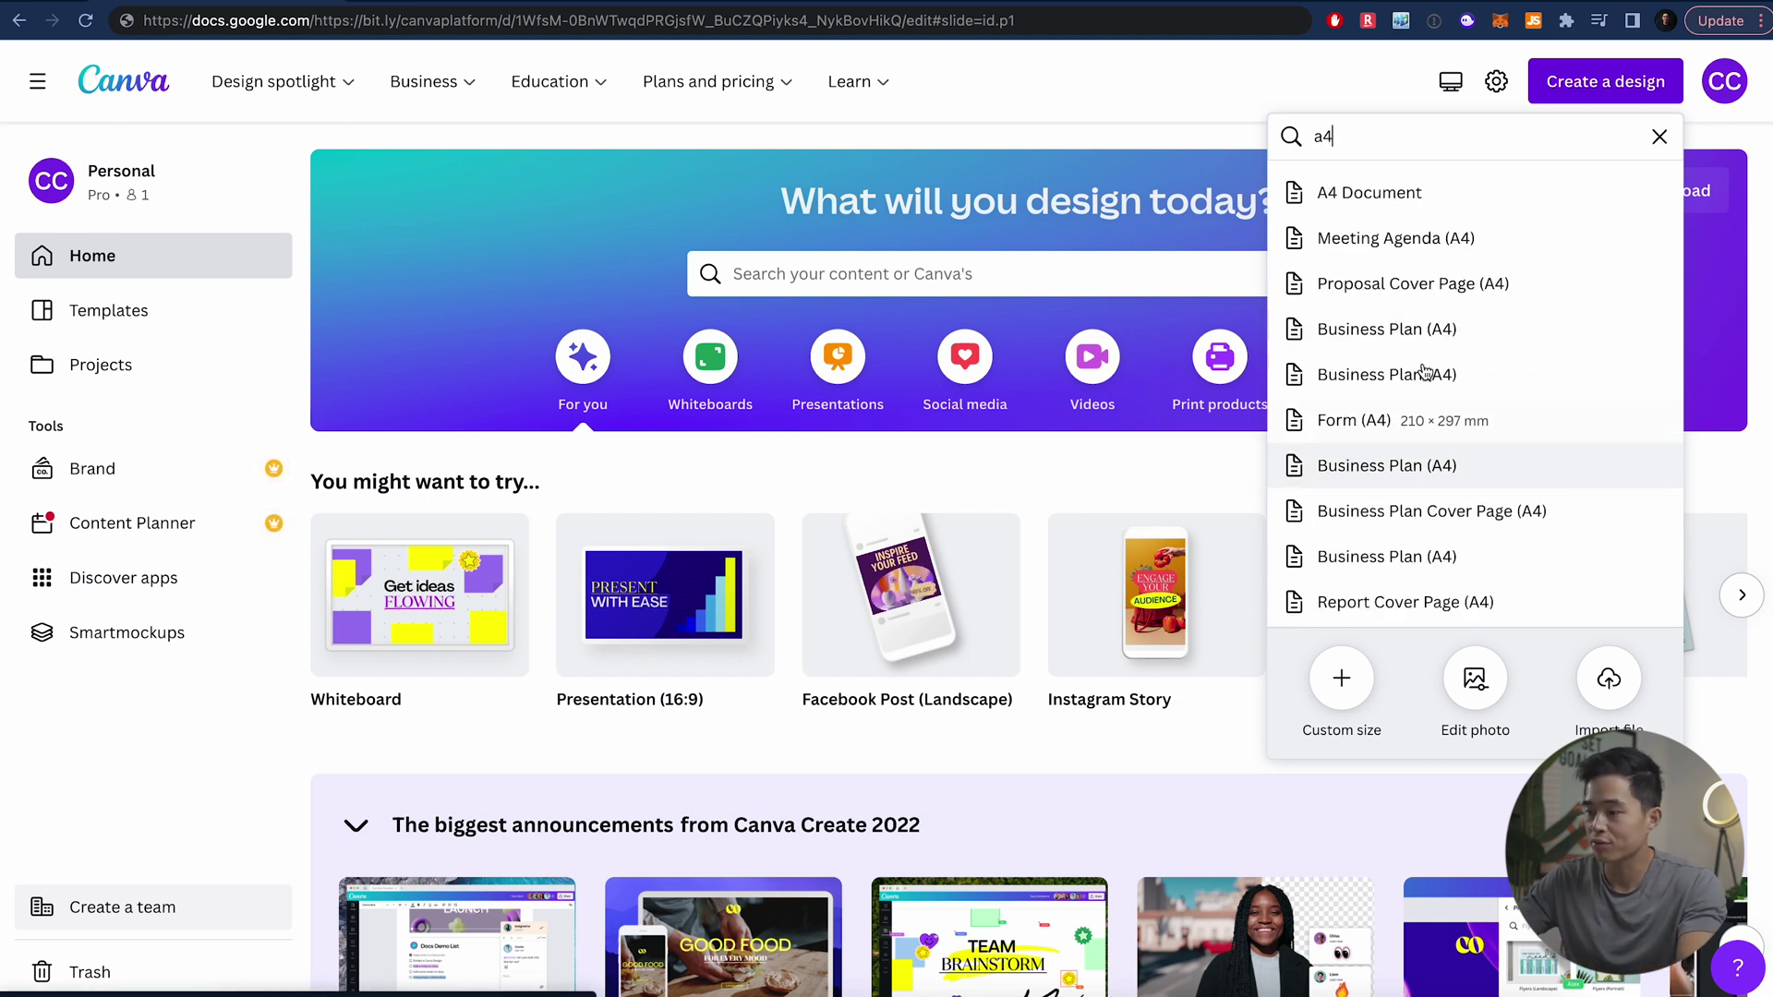
pyautogui.click(1444, 197)
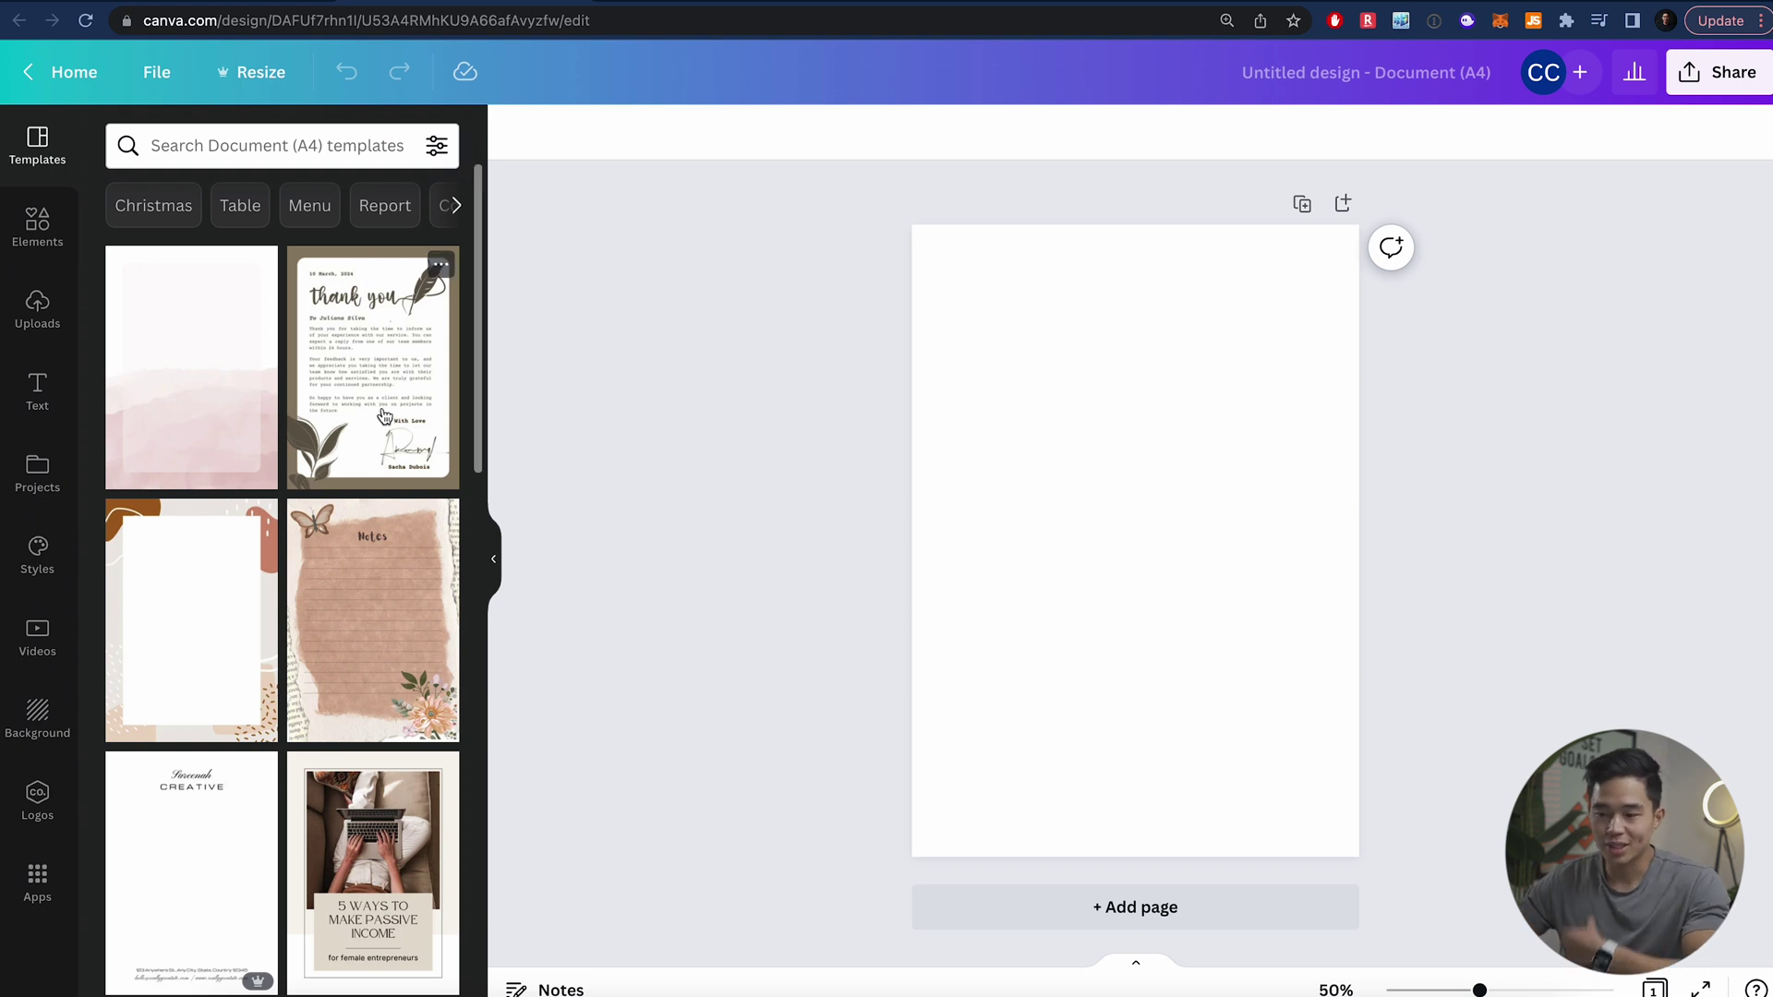
# Apply the Quarterly Matrix template from the Templates panel to the blank A4 page
pyautogui.scroll(-10, 384, 416)
pyautogui.scroll(1, 384, 416)
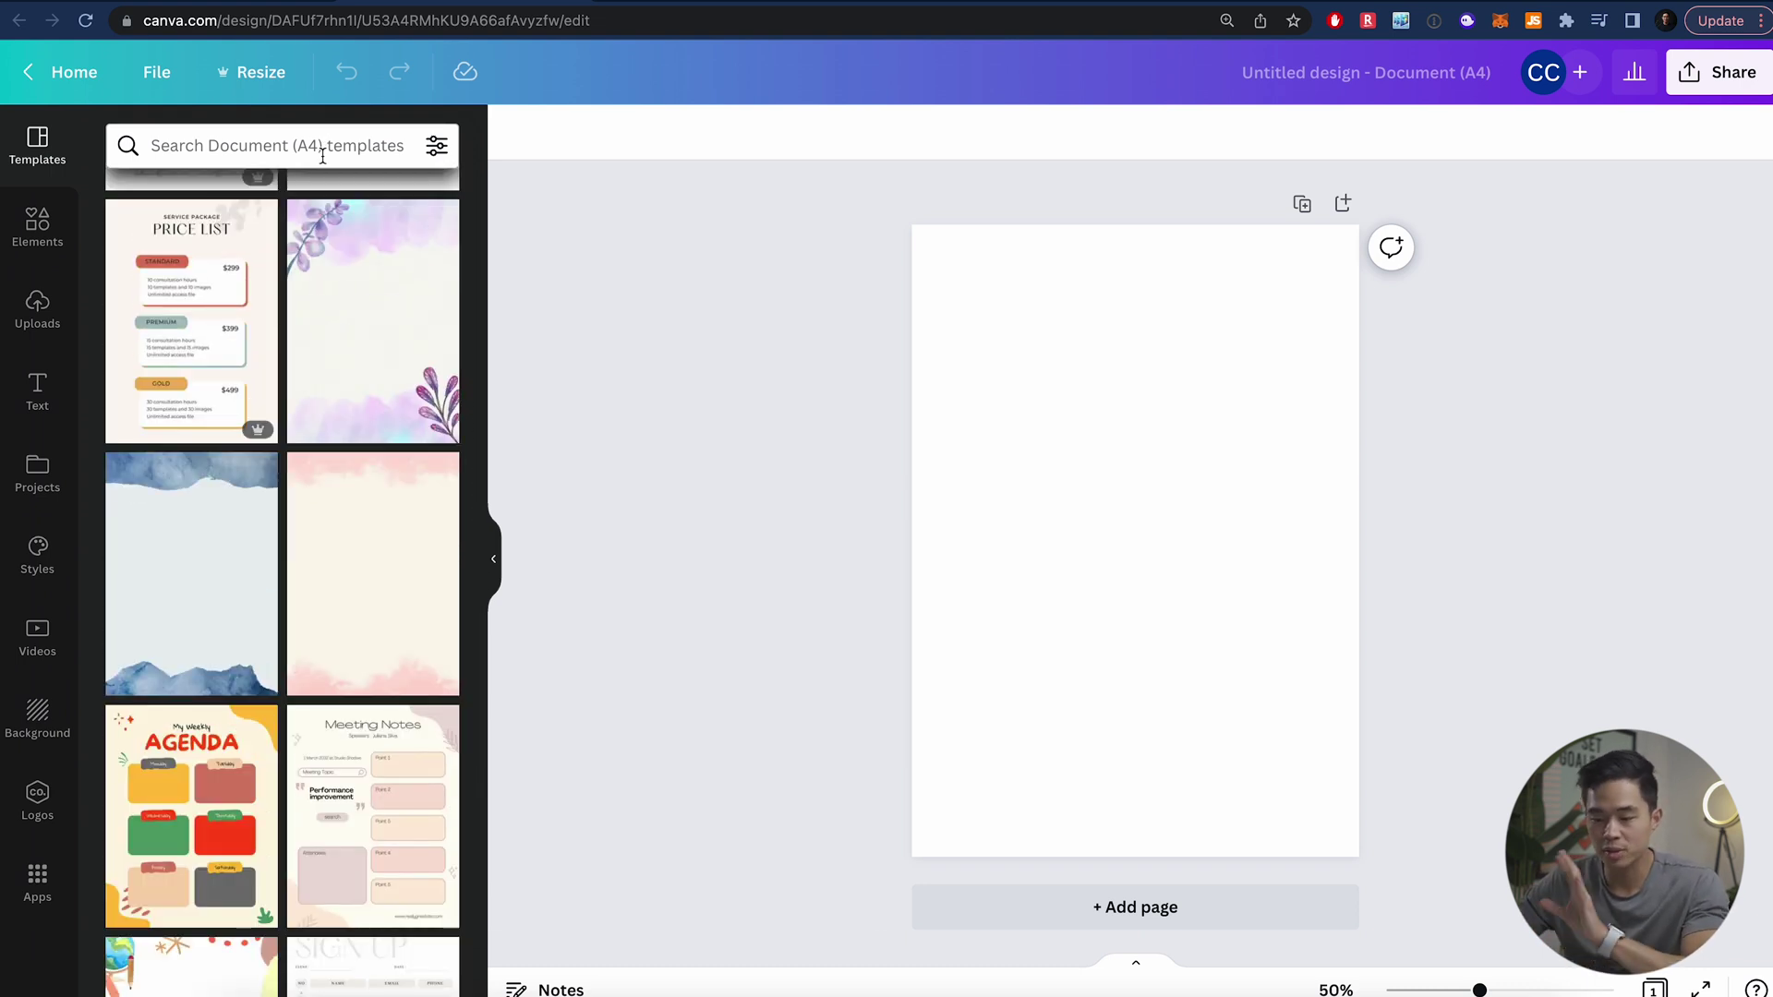
pyautogui.scroll(-15, 375, 478)
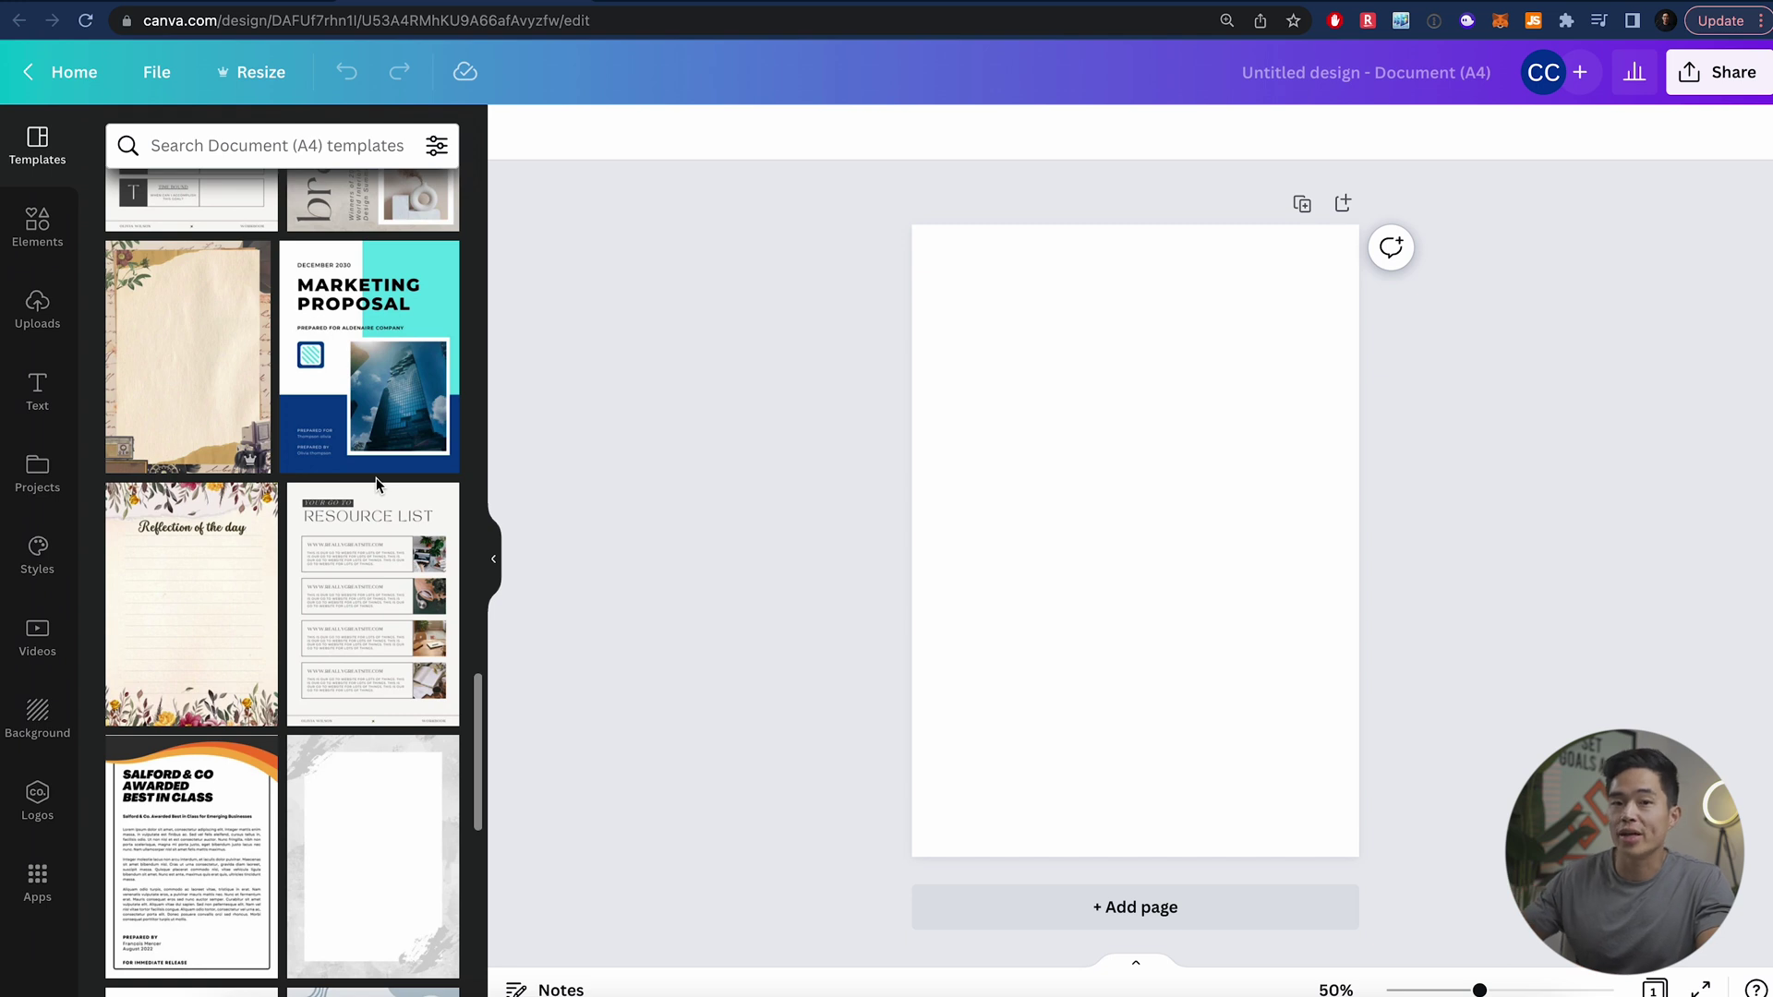
pyautogui.scroll(-5, 375, 478)
pyautogui.click(194, 387)
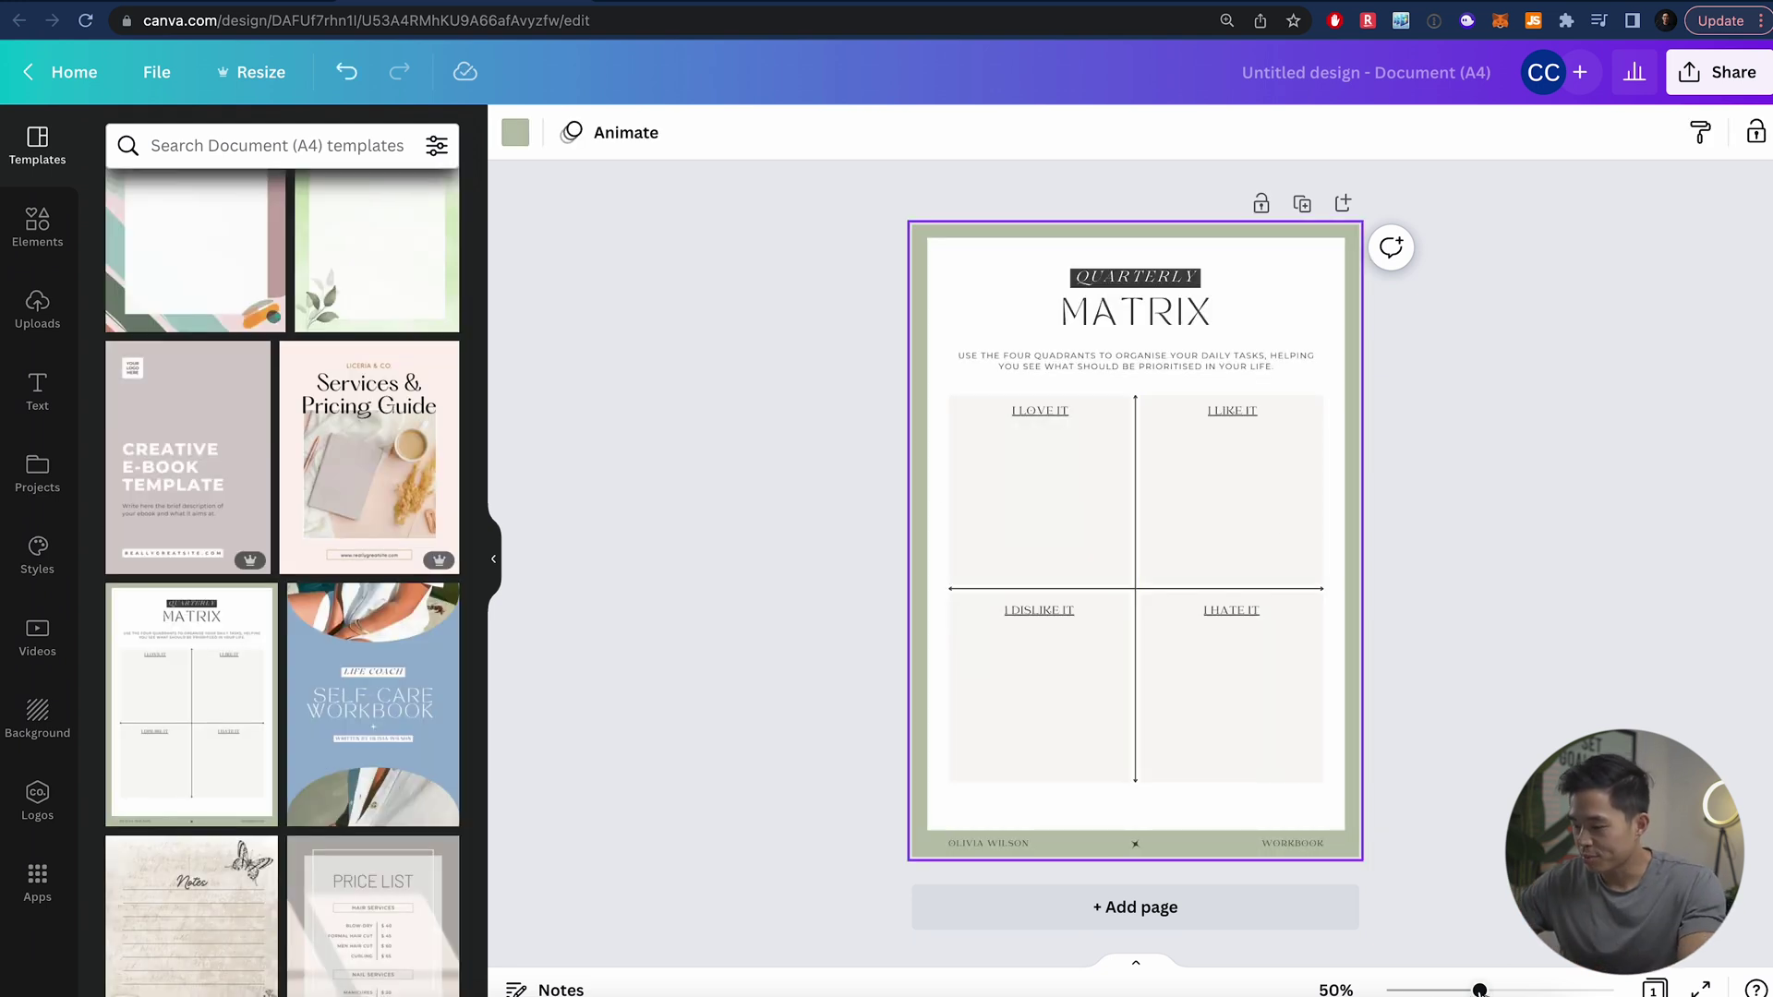
# Replace the heading word MATRIX with REPORT
pyautogui.scroll(10, 1464, 919)
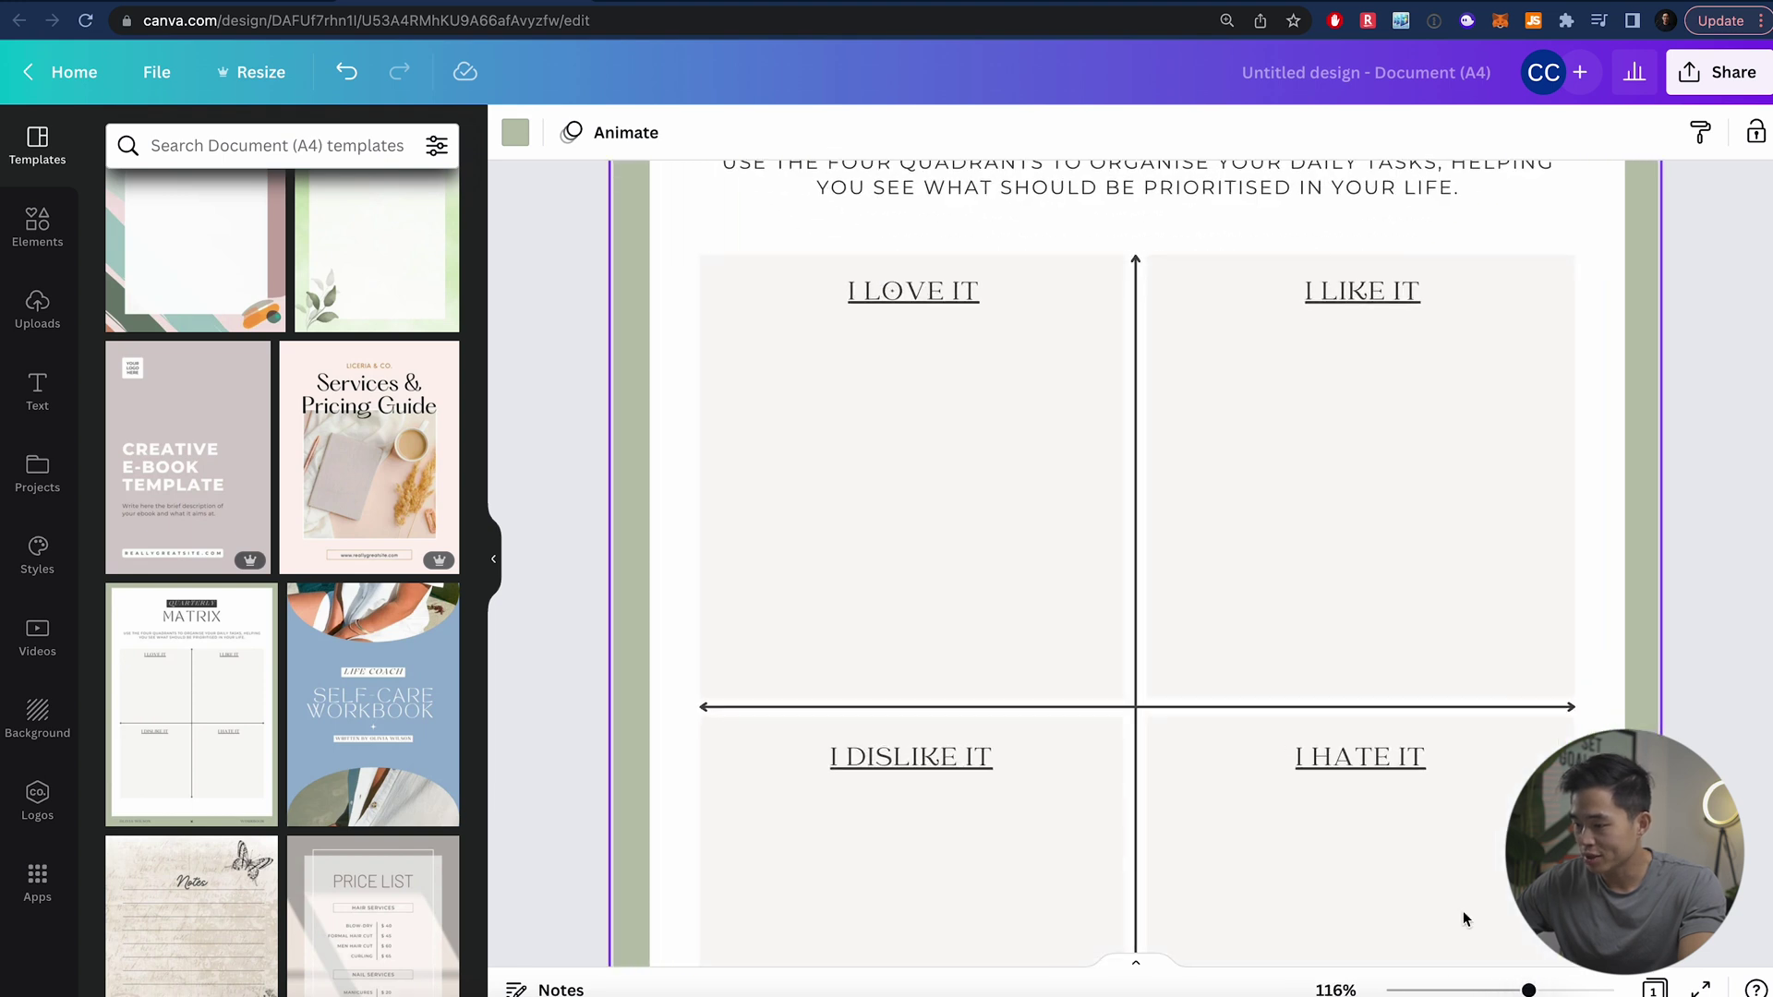
pyautogui.scroll(5, 1310, 587)
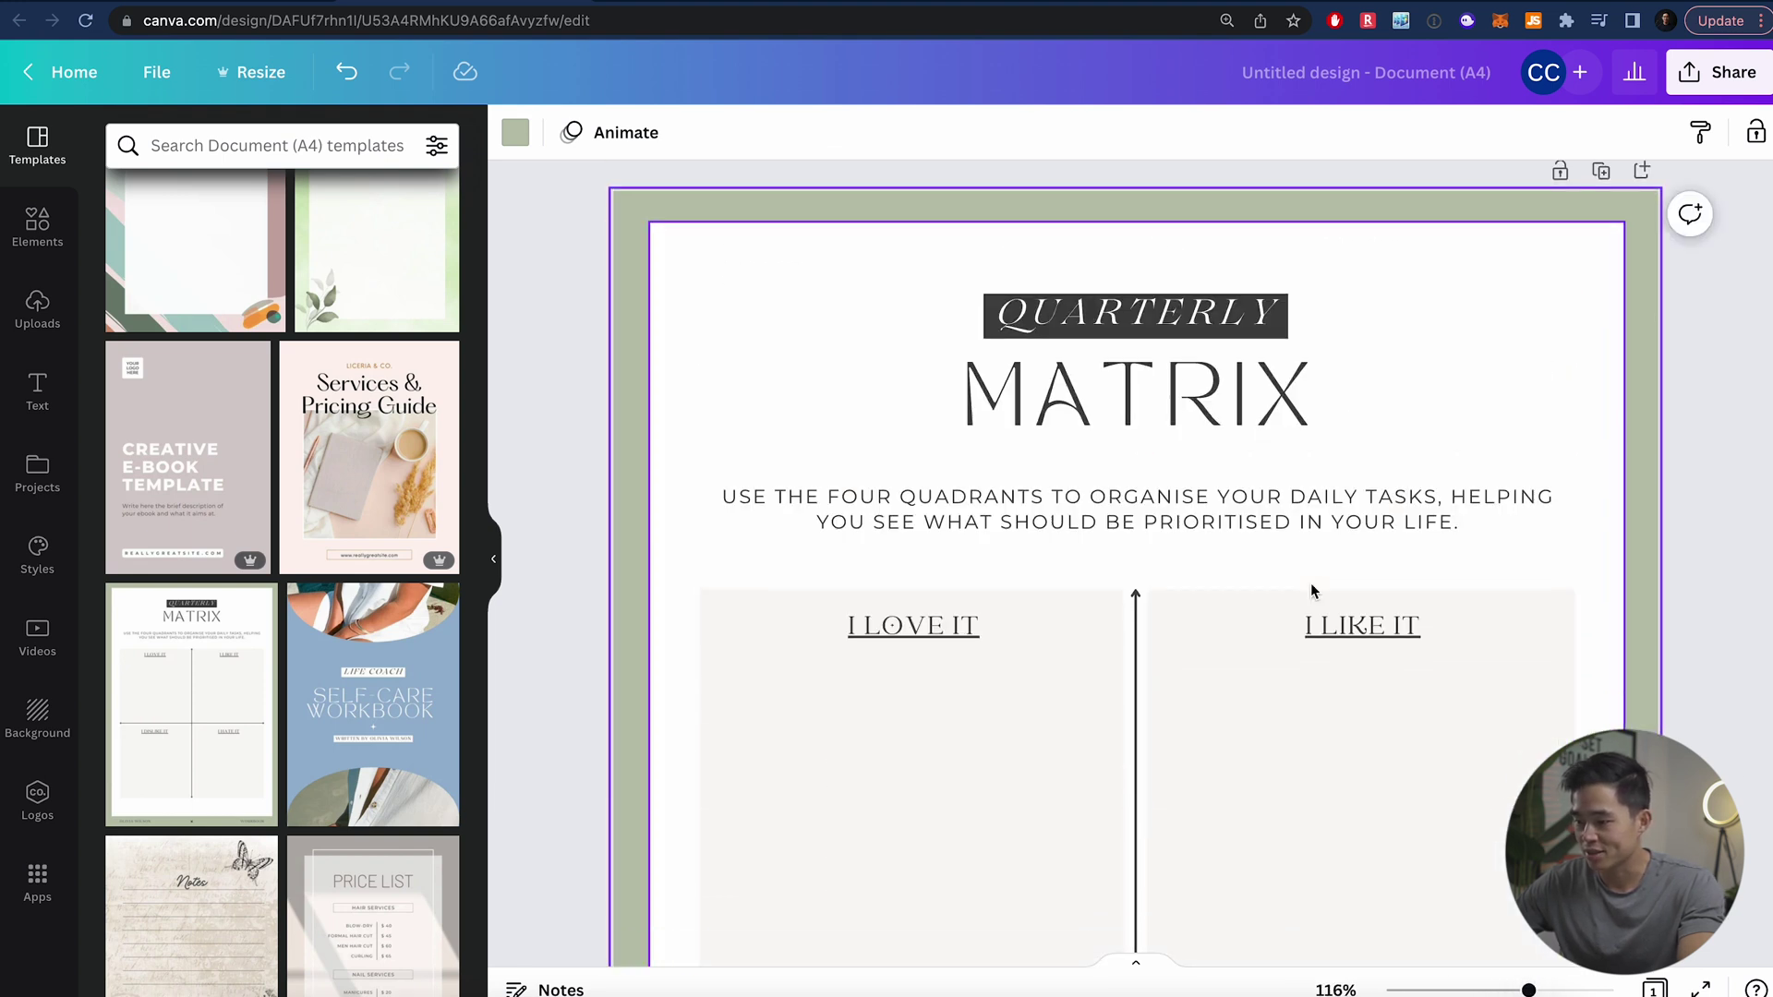
pyautogui.click(1194, 327)
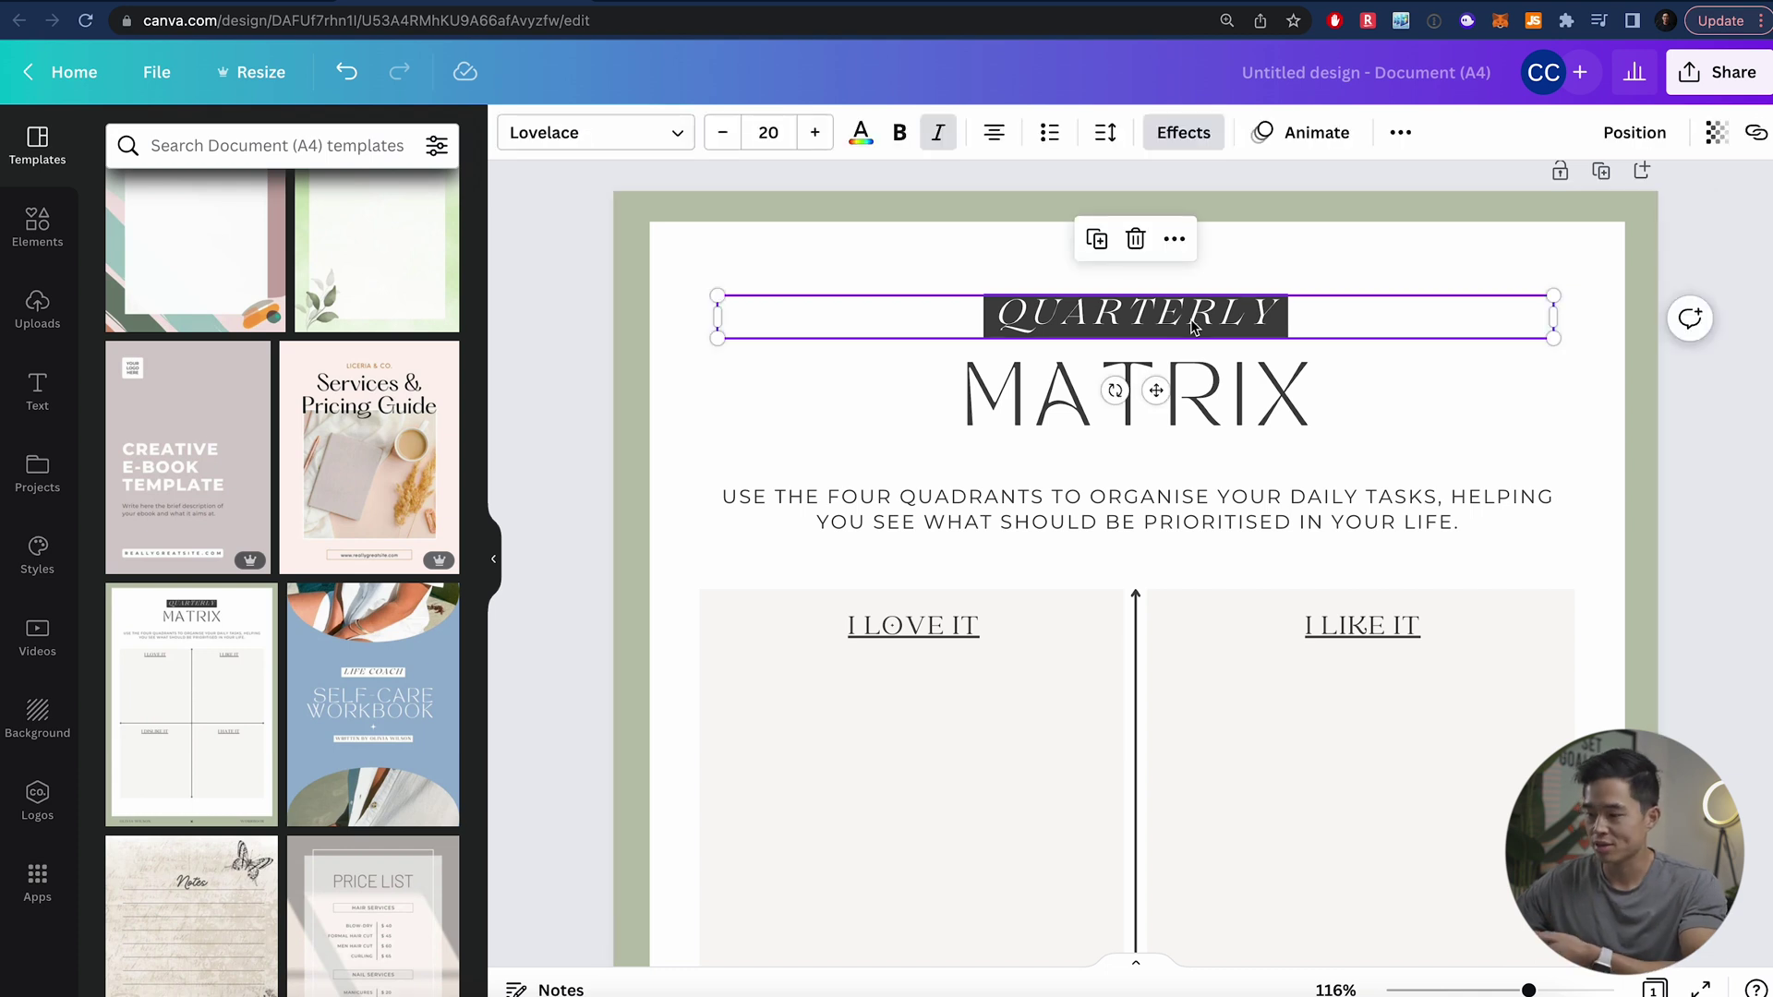
pyautogui.click(1191, 395)
pyautogui.click(1209, 395)
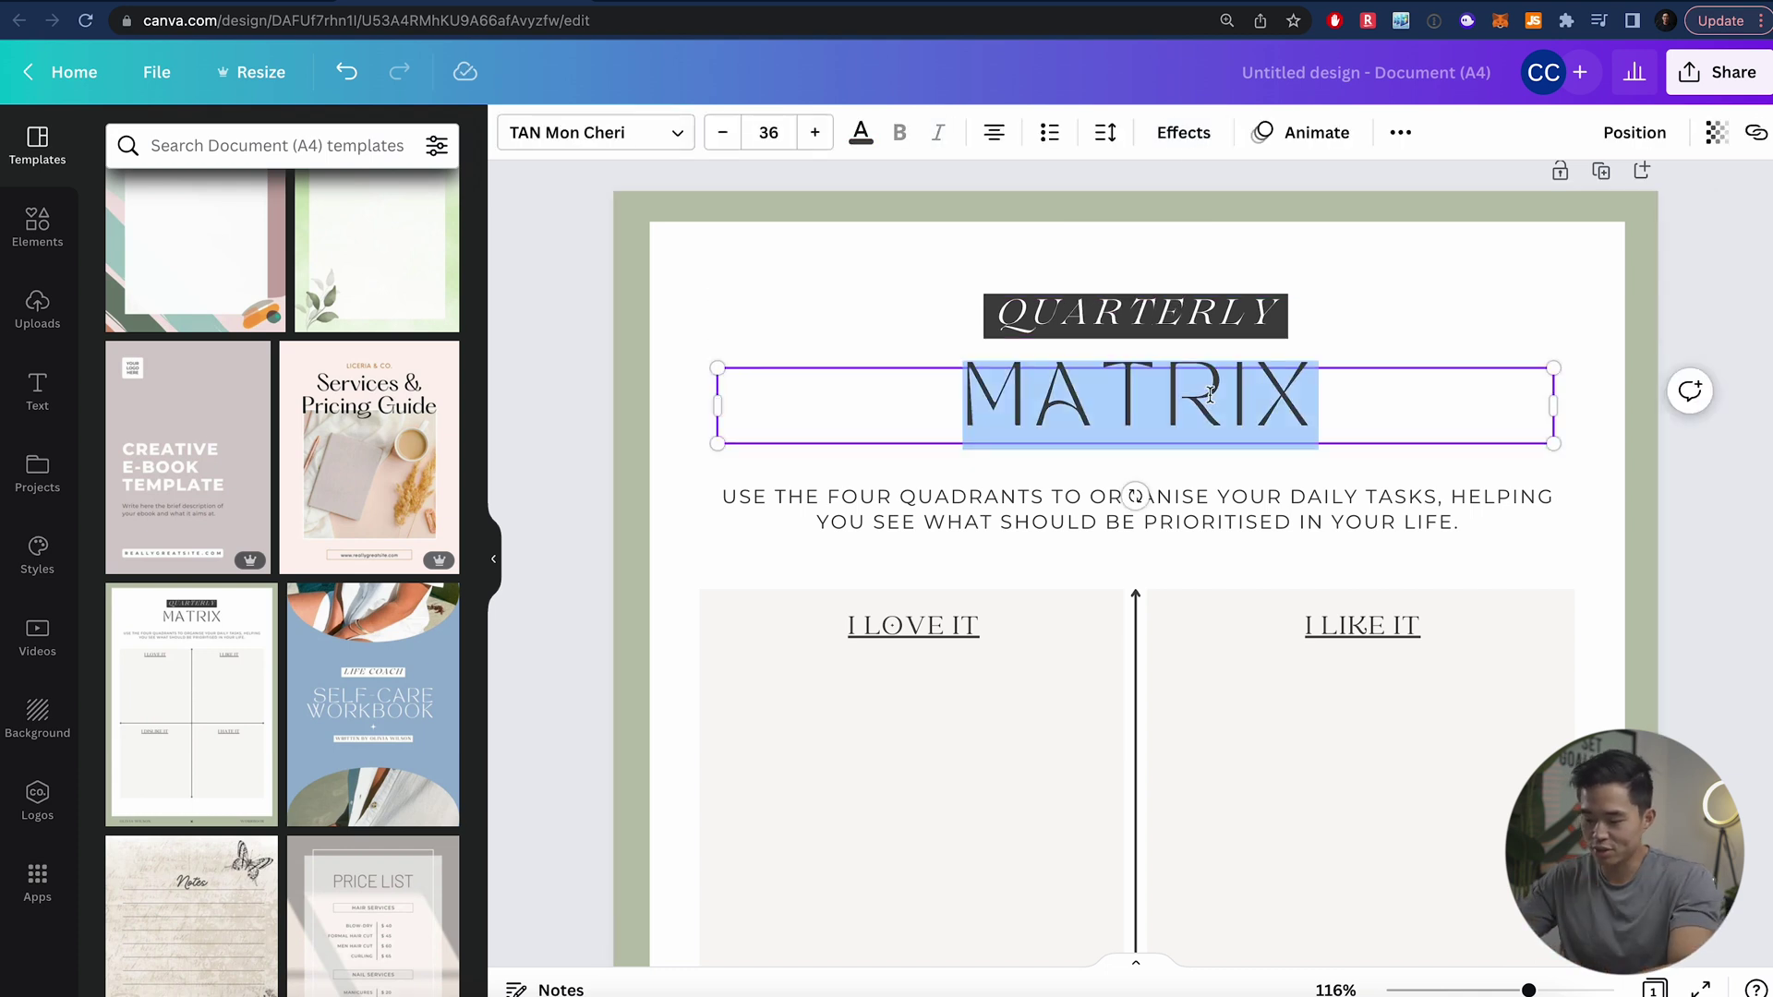
pyautogui.press('BackSpace')
pyautogui.write('REPORT')
# Set the REPORT heading's font size to 34
pyautogui.doubleClick(1244, 401)
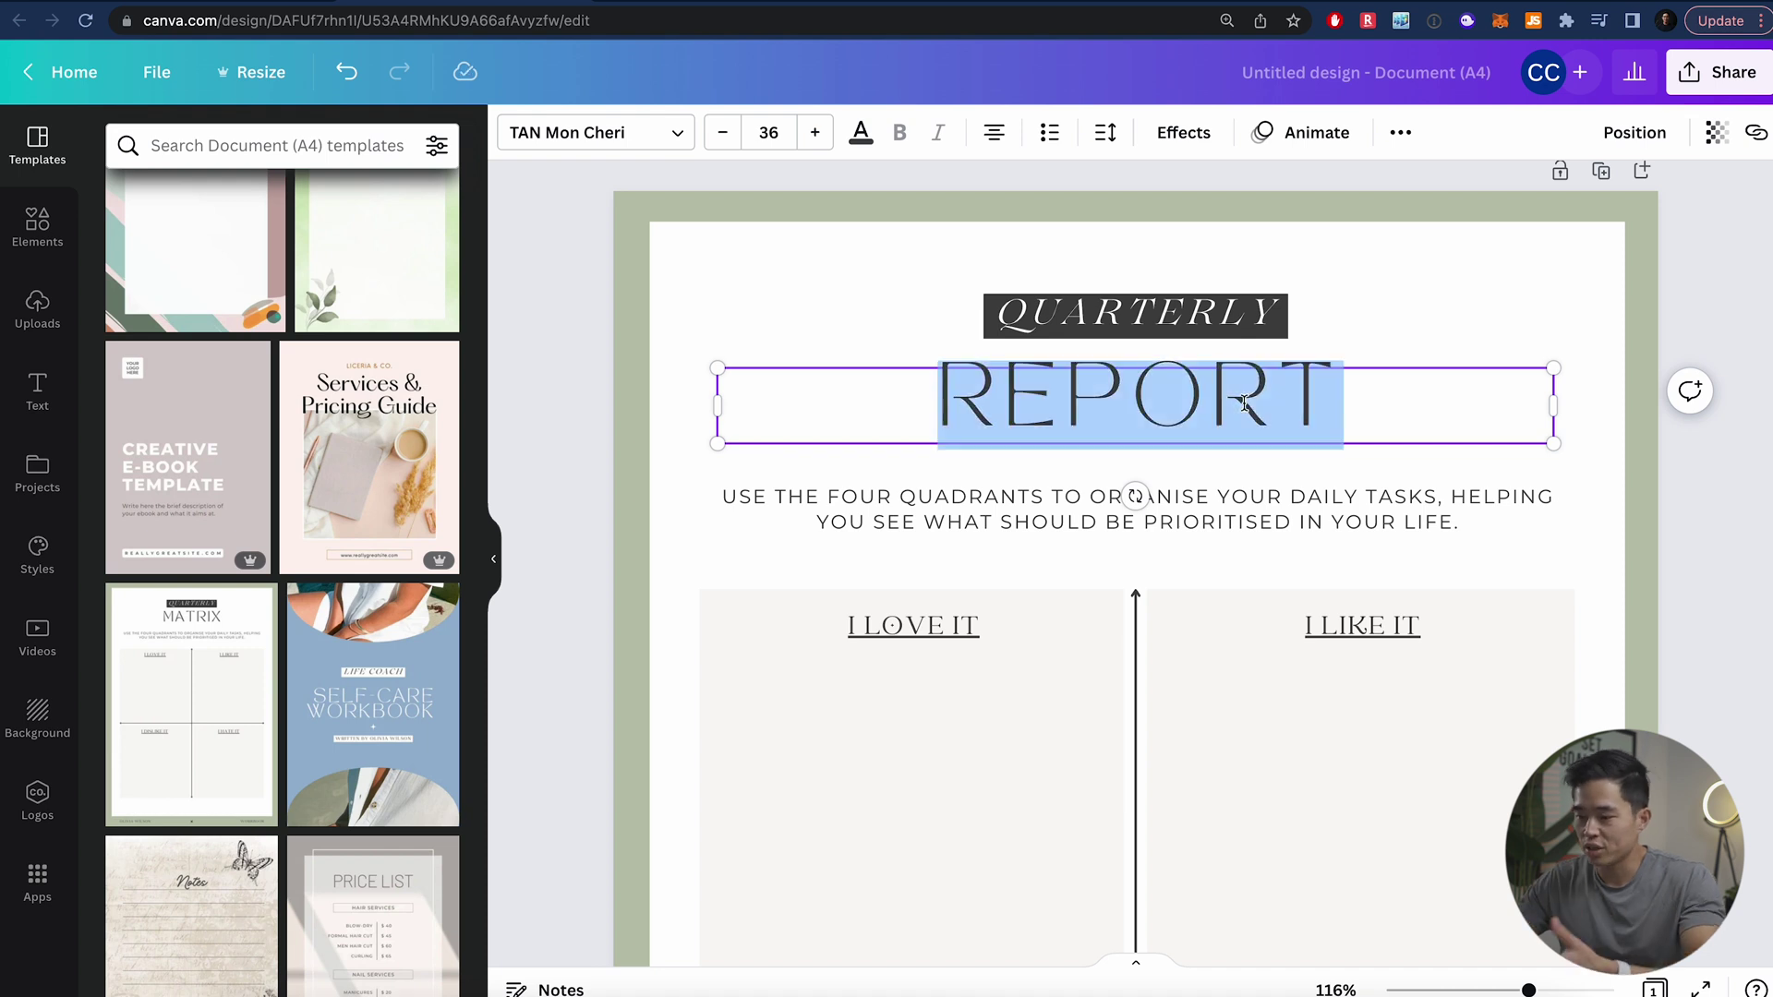
pyautogui.click(682, 135)
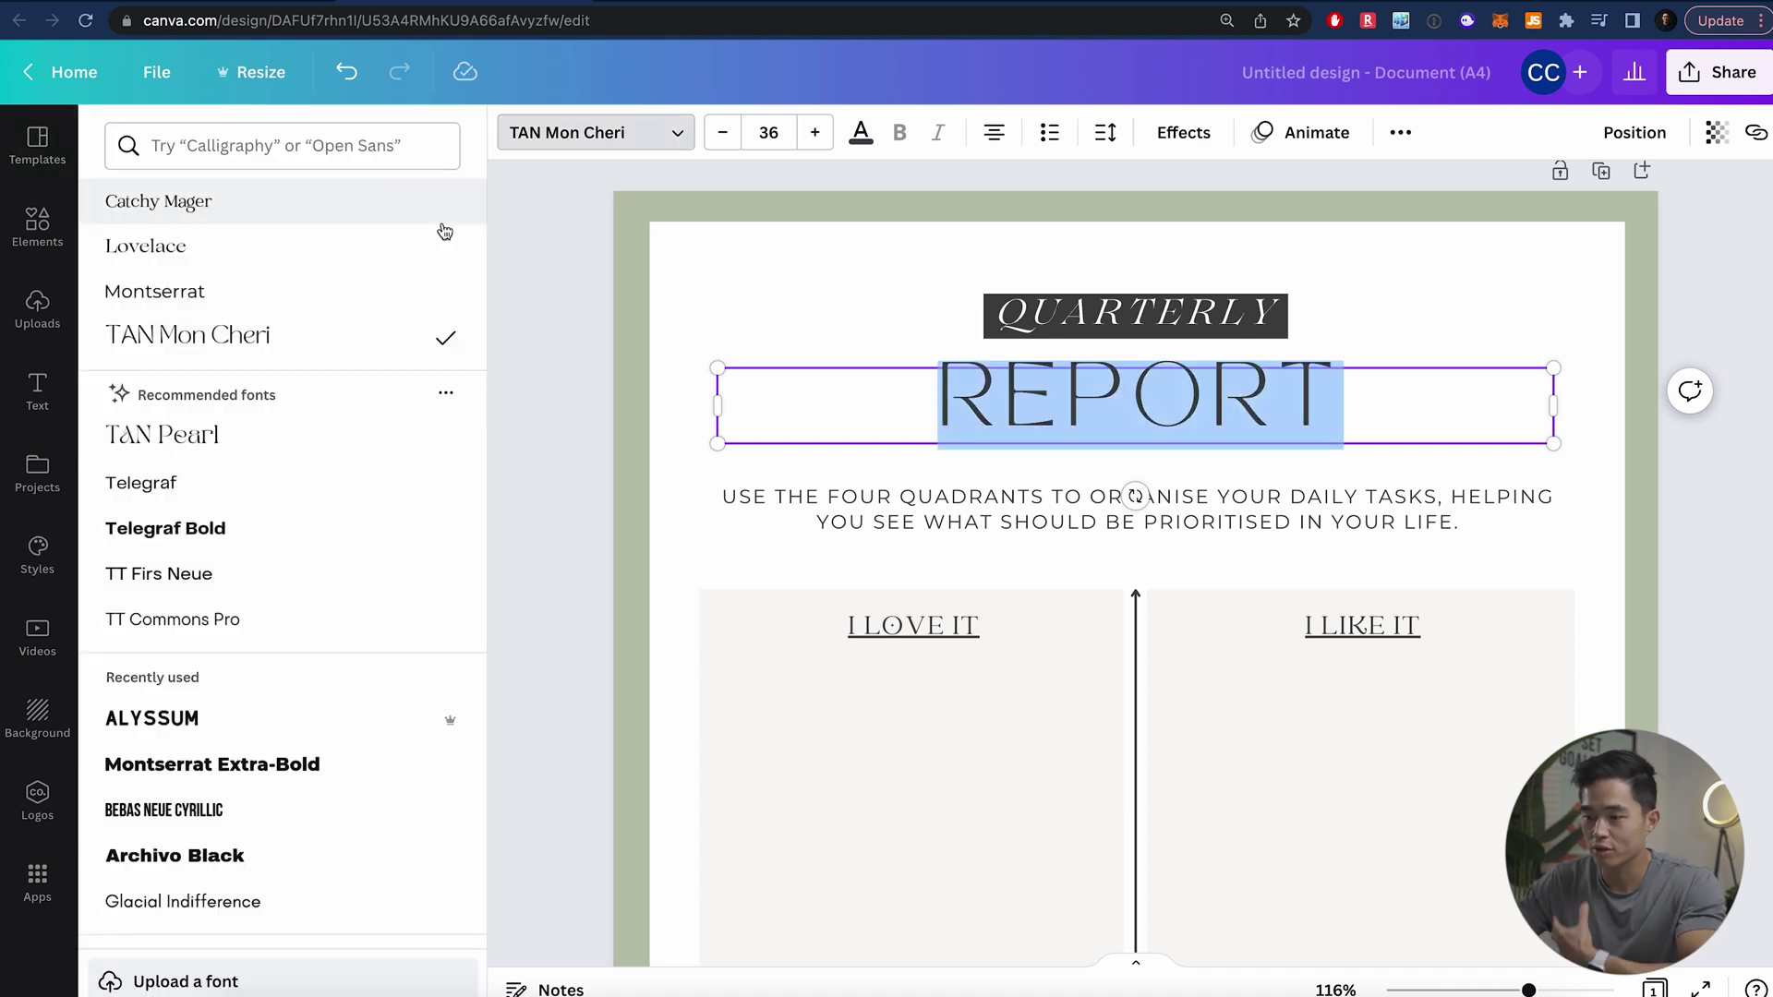
pyautogui.click(722, 134)
pyautogui.click(721, 134)
pyautogui.click(721, 134)
pyautogui.click(814, 132)
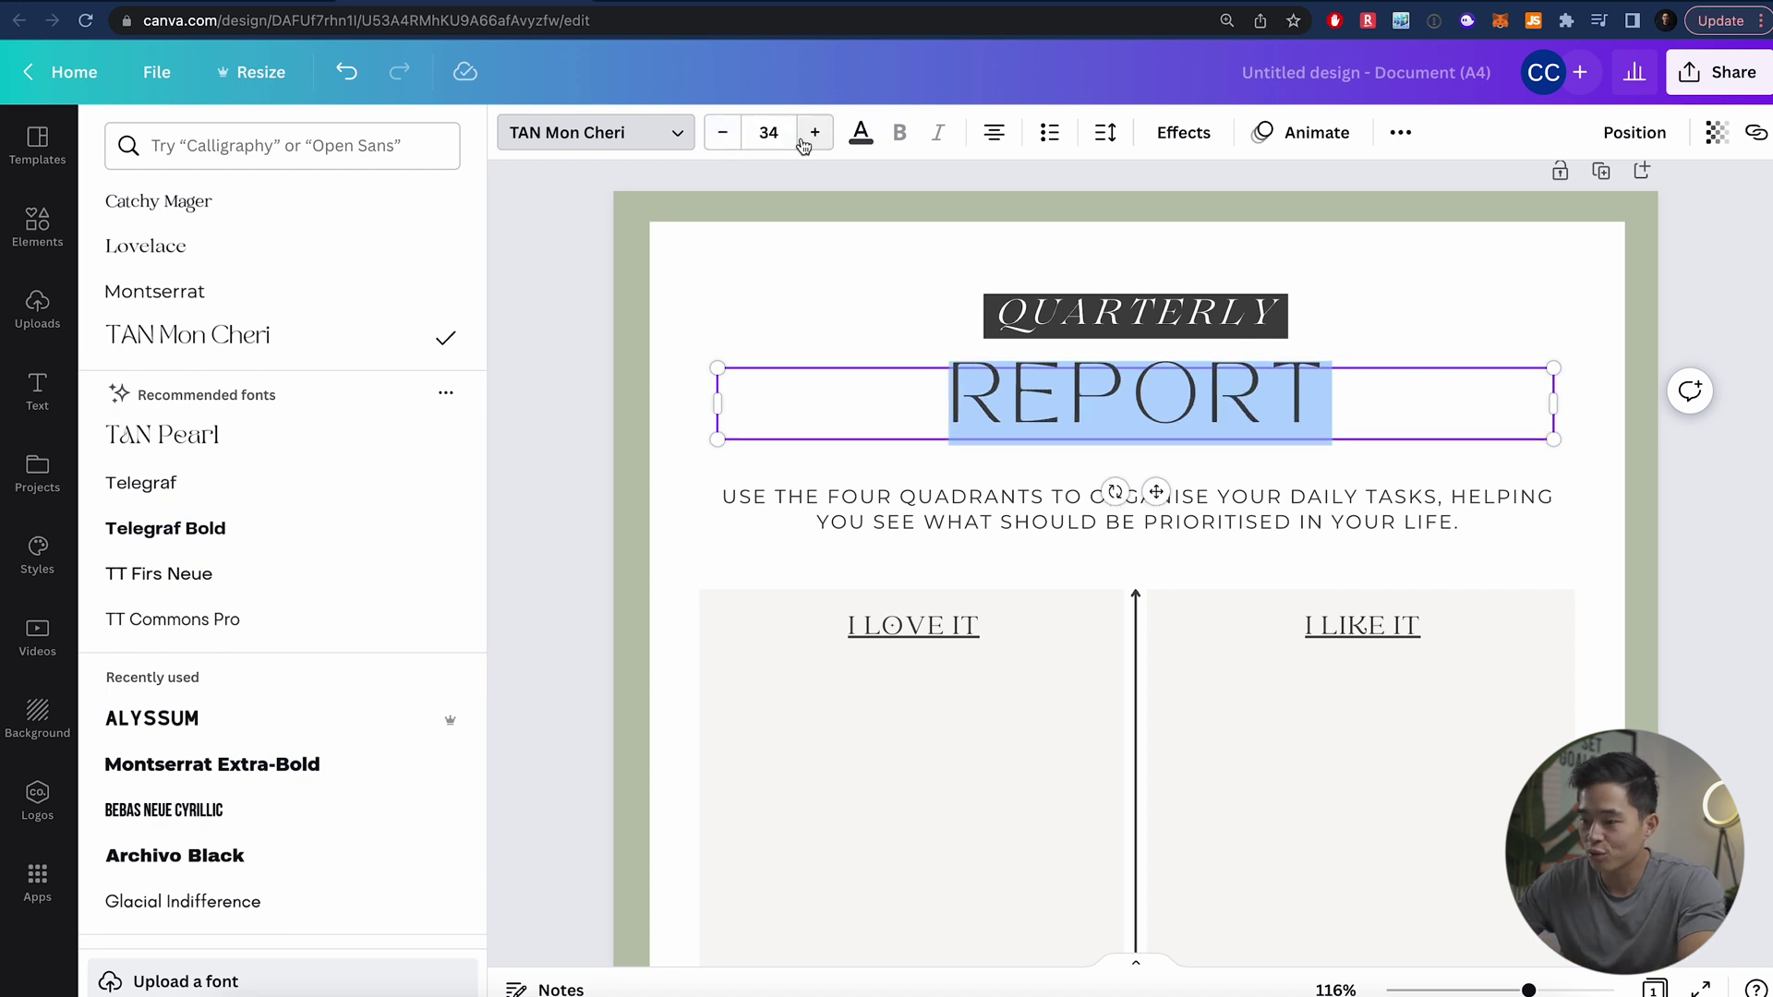
pyautogui.click(596, 578)
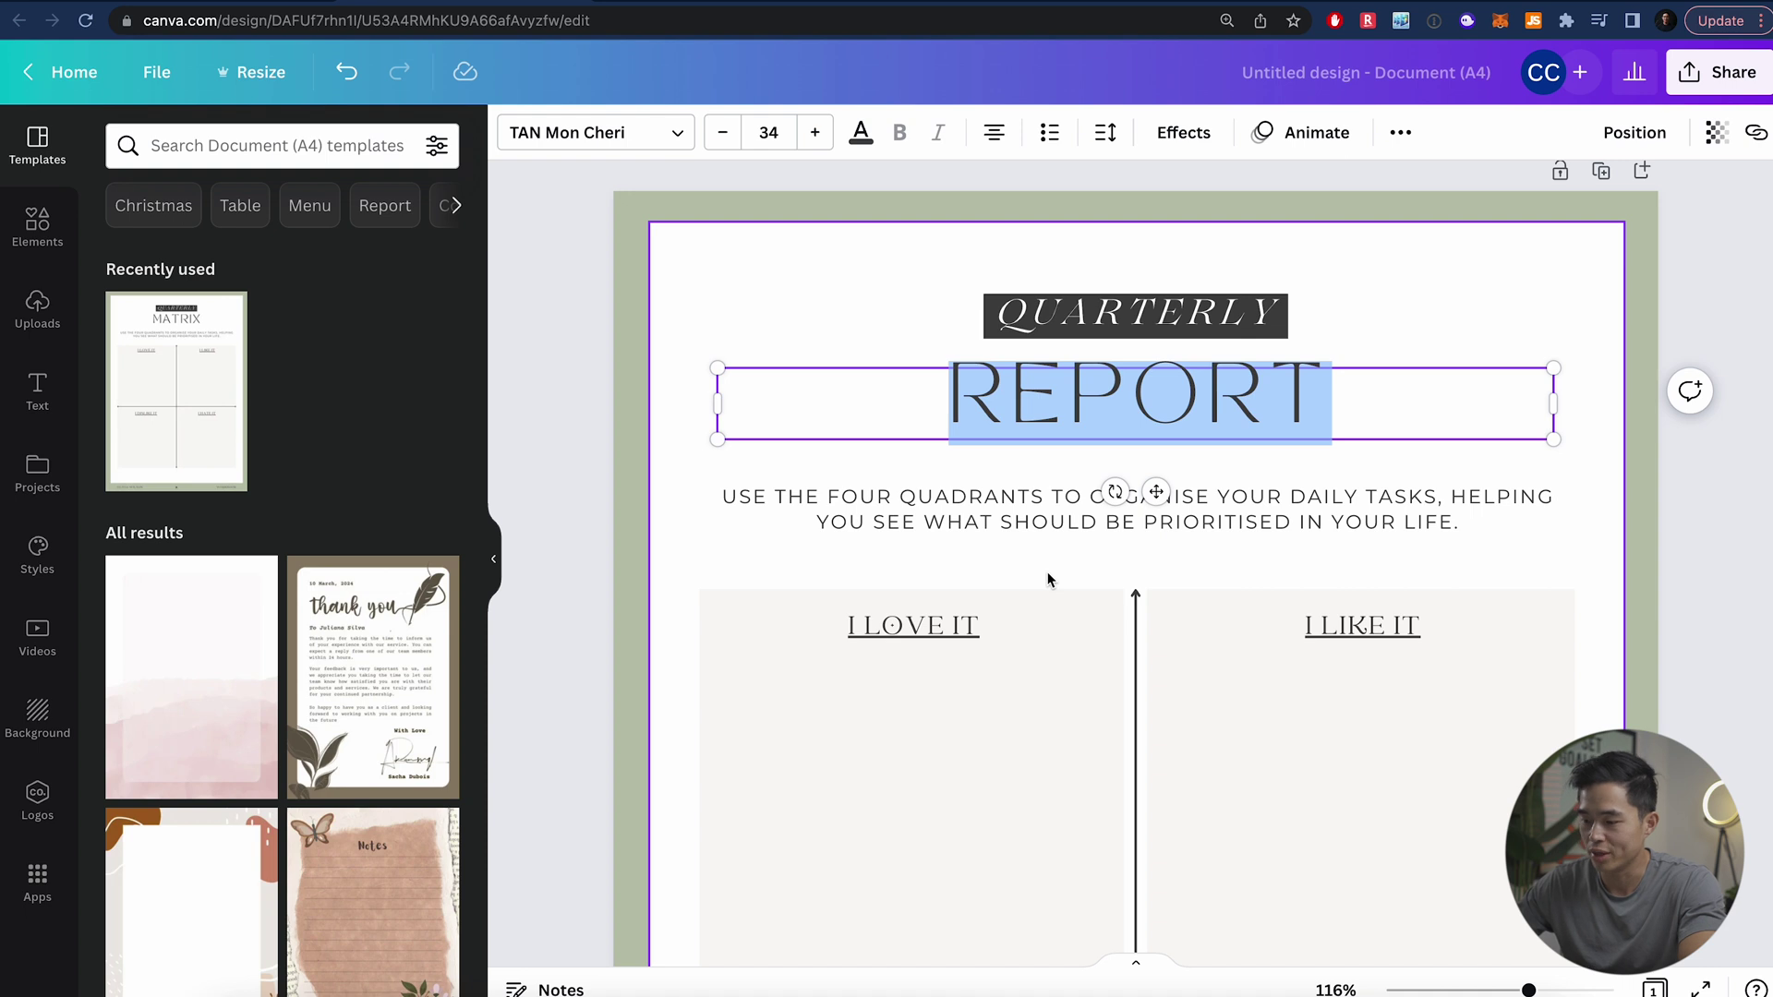
# Add a second blank page to the design
pyautogui.scroll(-4, 1047, 573)
pyautogui.click(979, 476)
pyautogui.scroll(-3, 1155, 646)
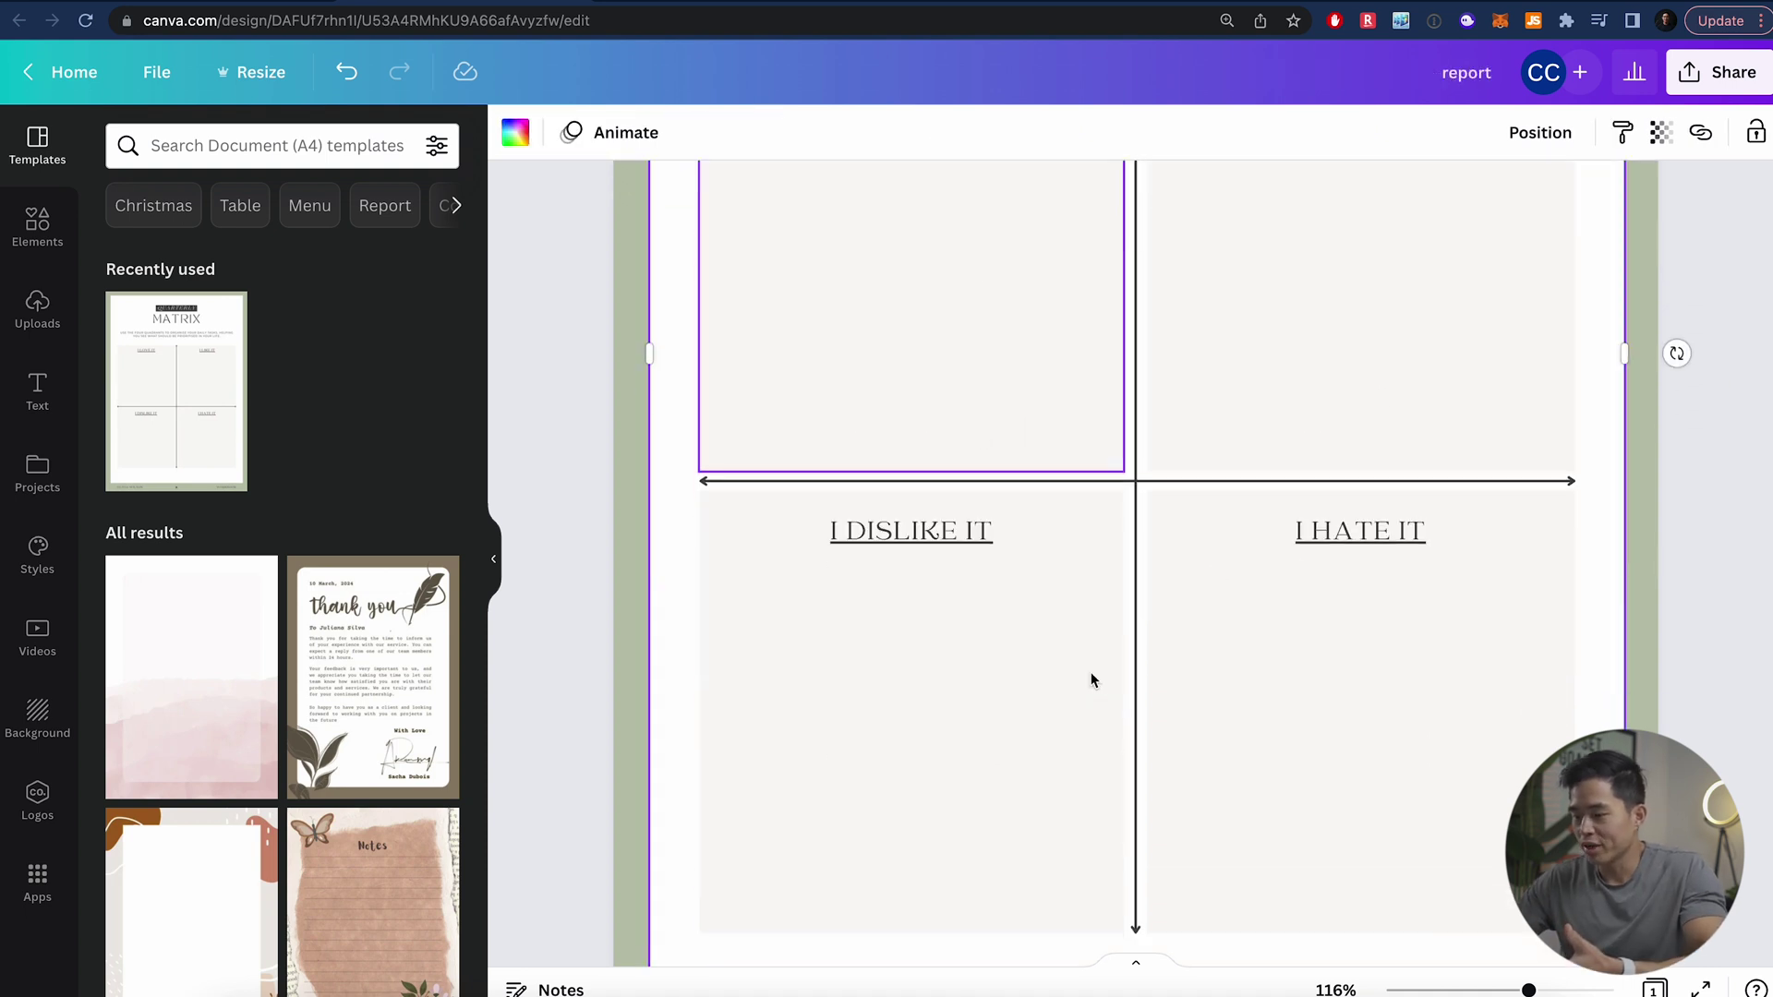
pyautogui.scroll(3, 1483, 707)
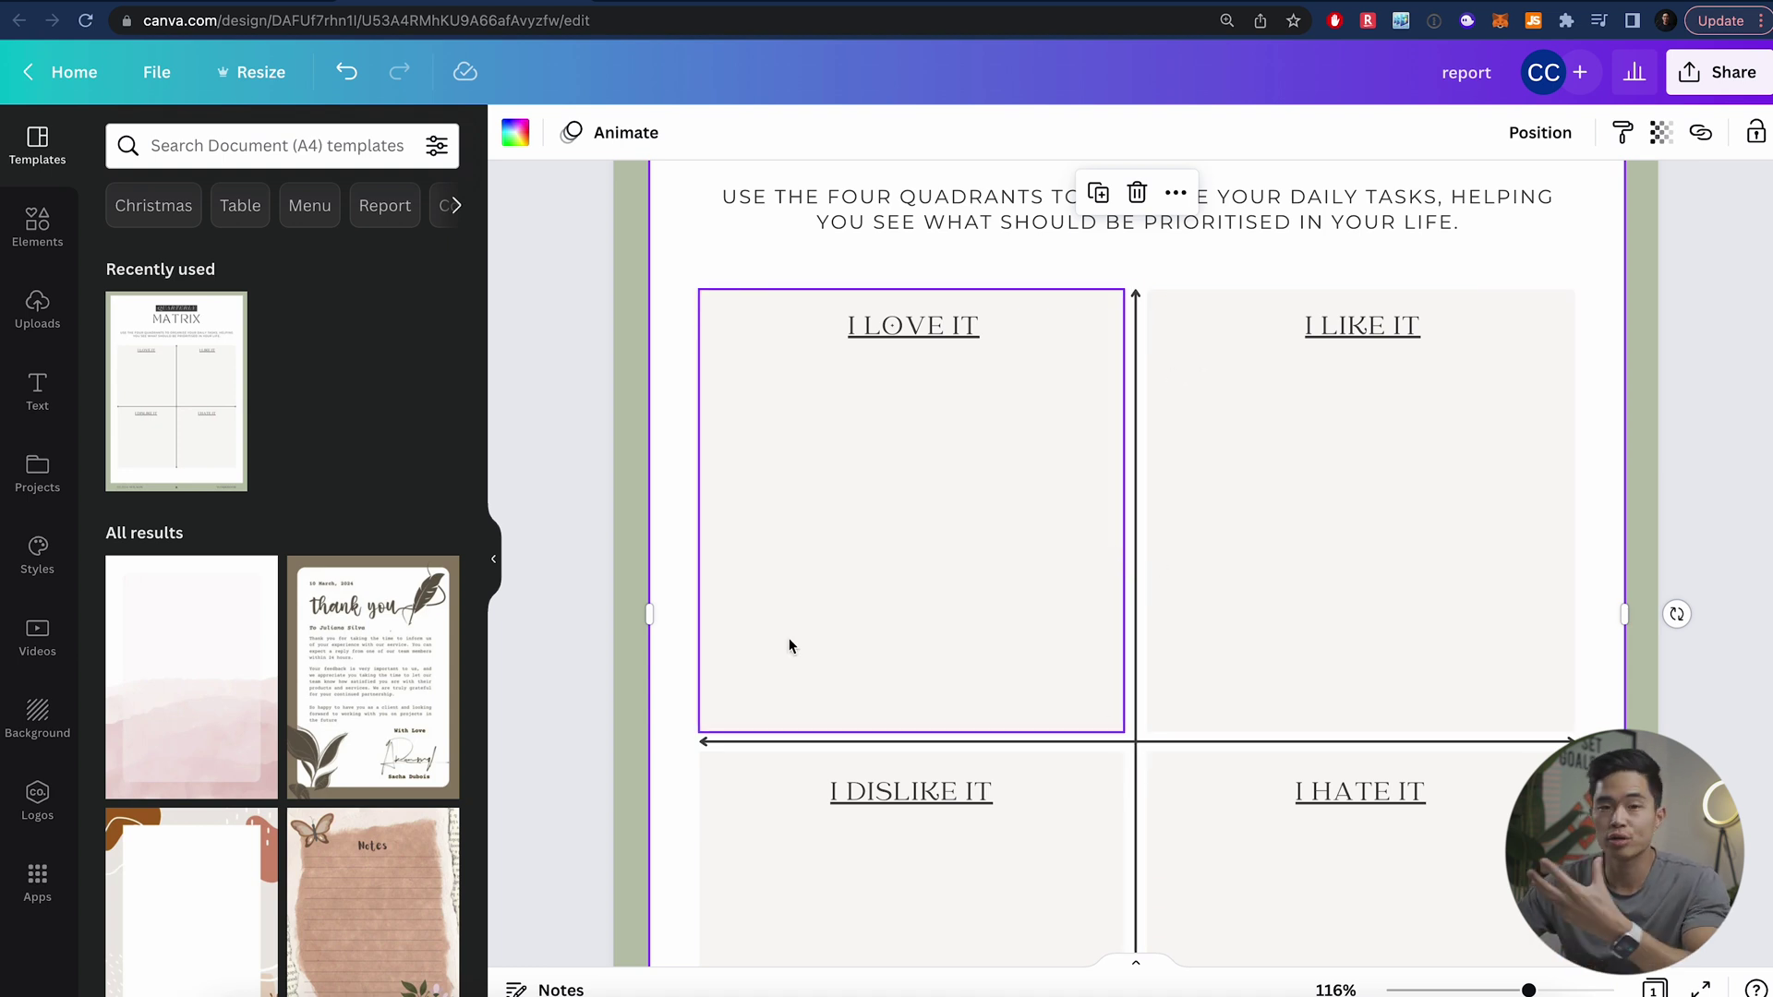
pyautogui.scroll(1, 790, 645)
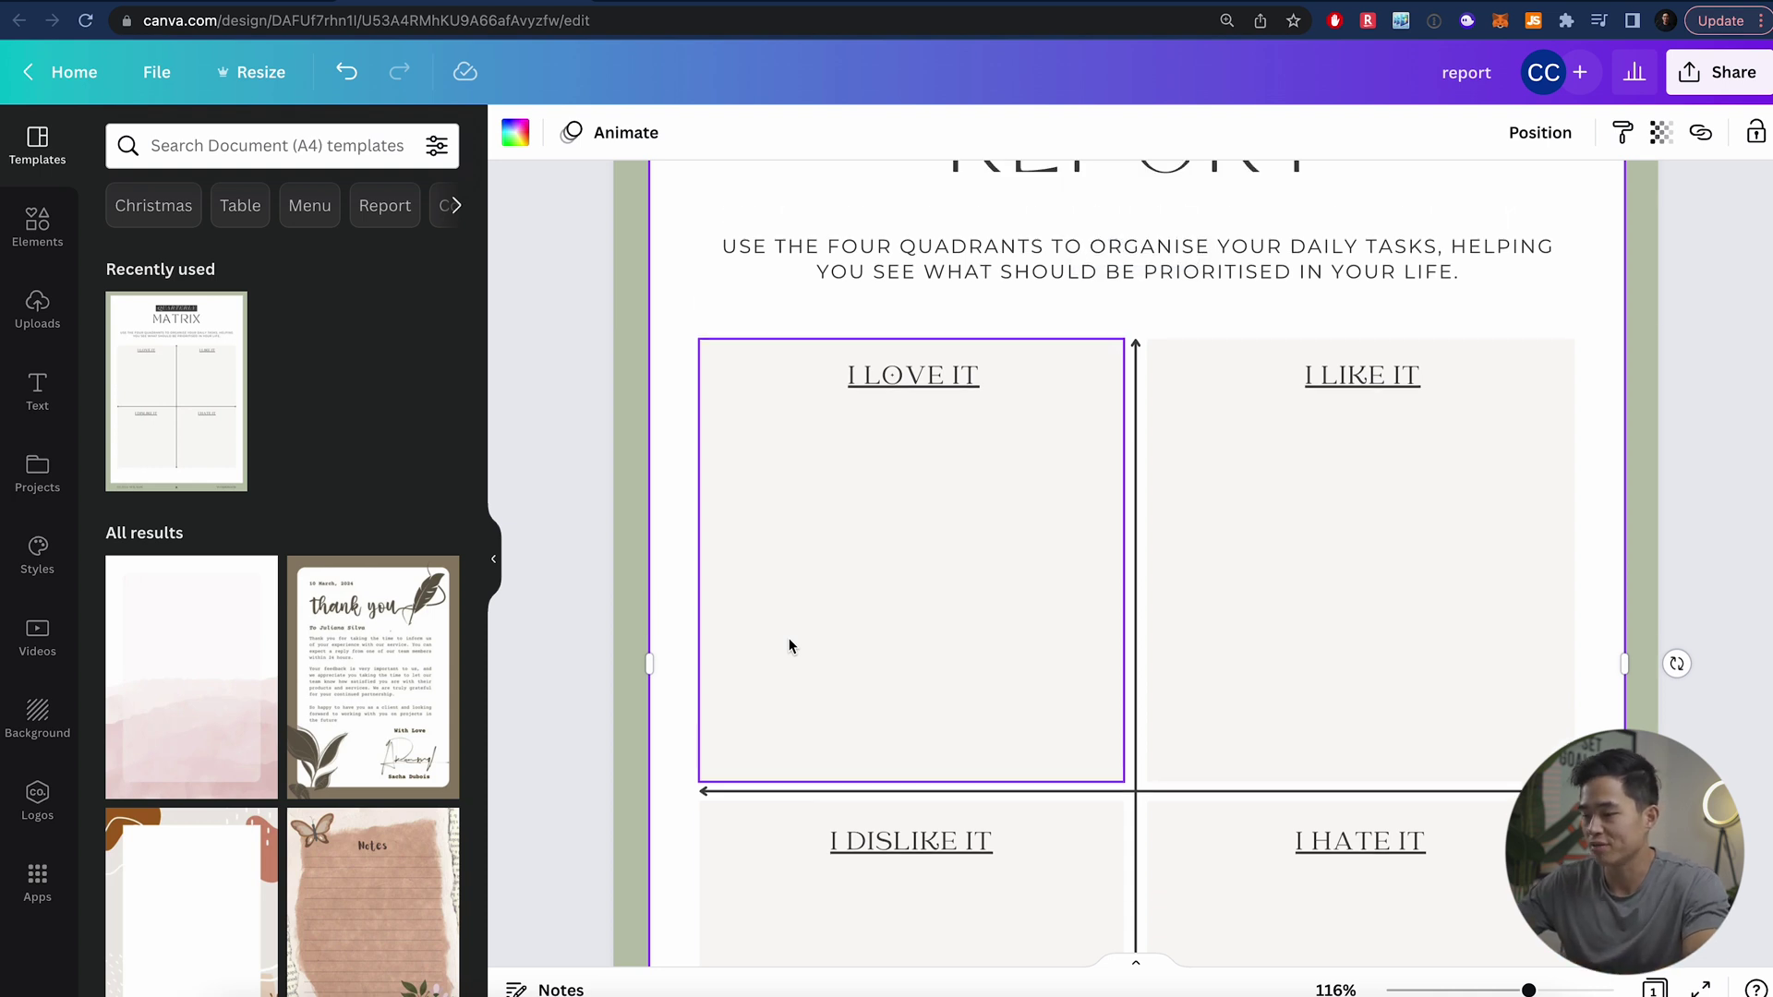
pyautogui.scroll(-5, 790, 644)
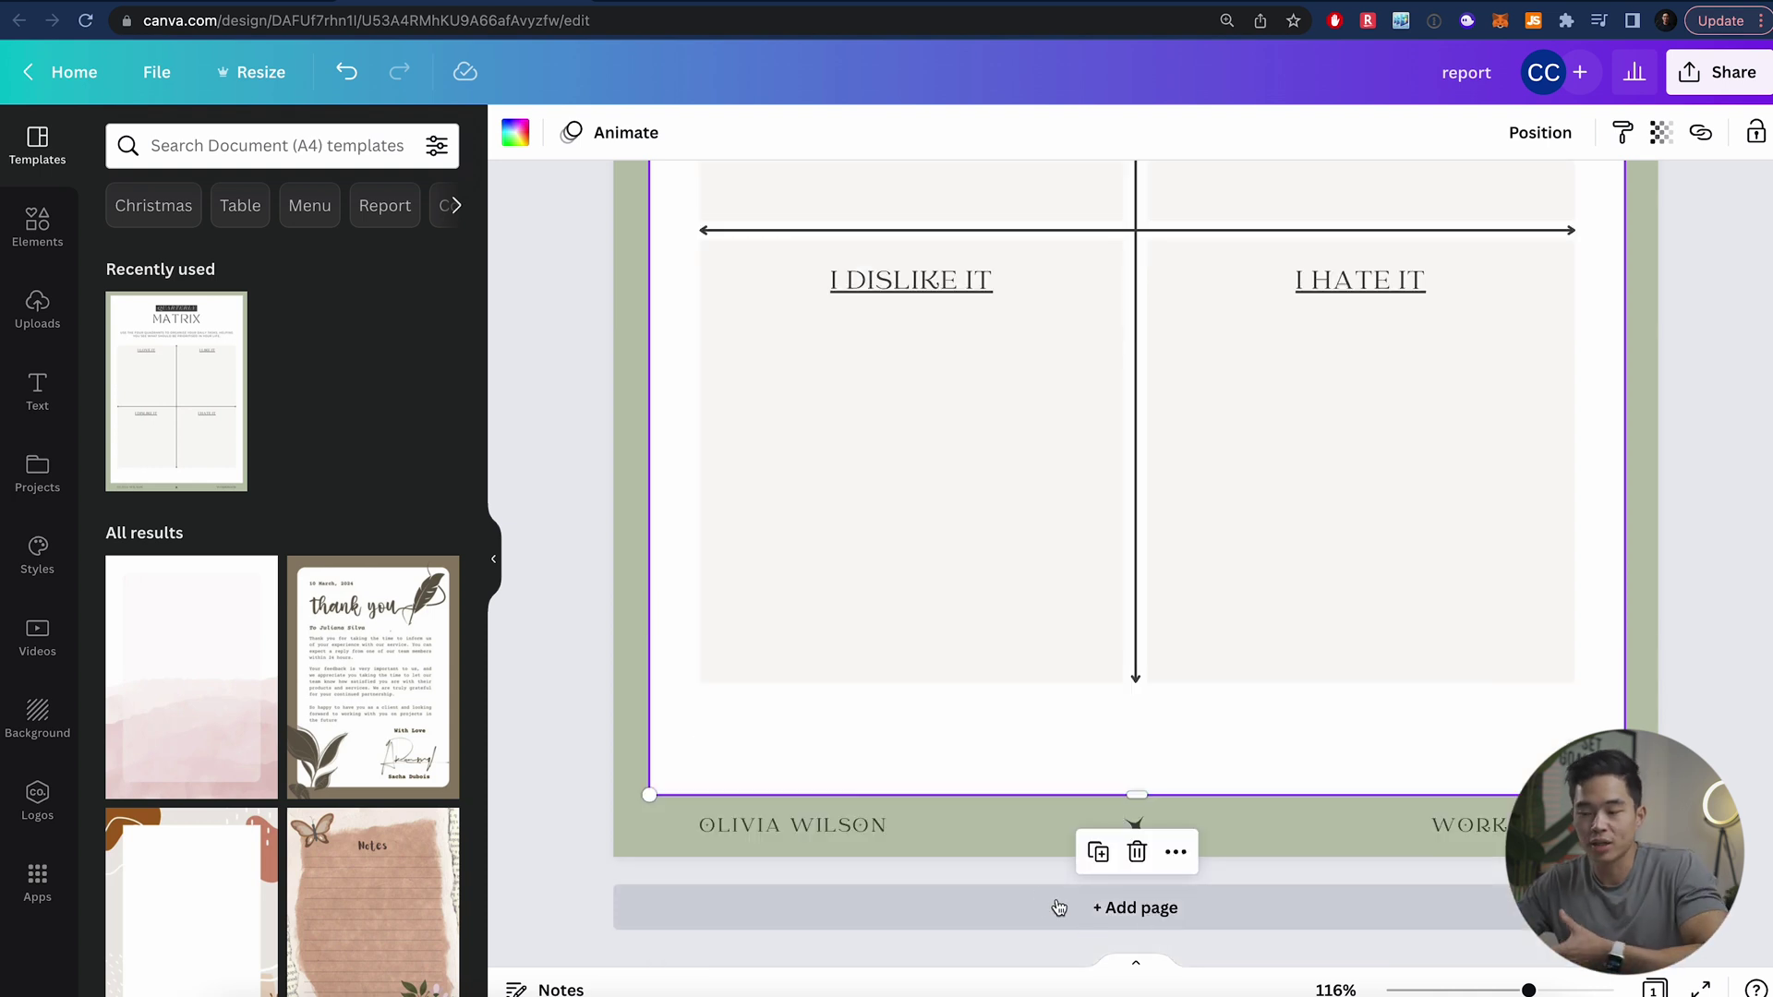
pyautogui.click(1132, 910)
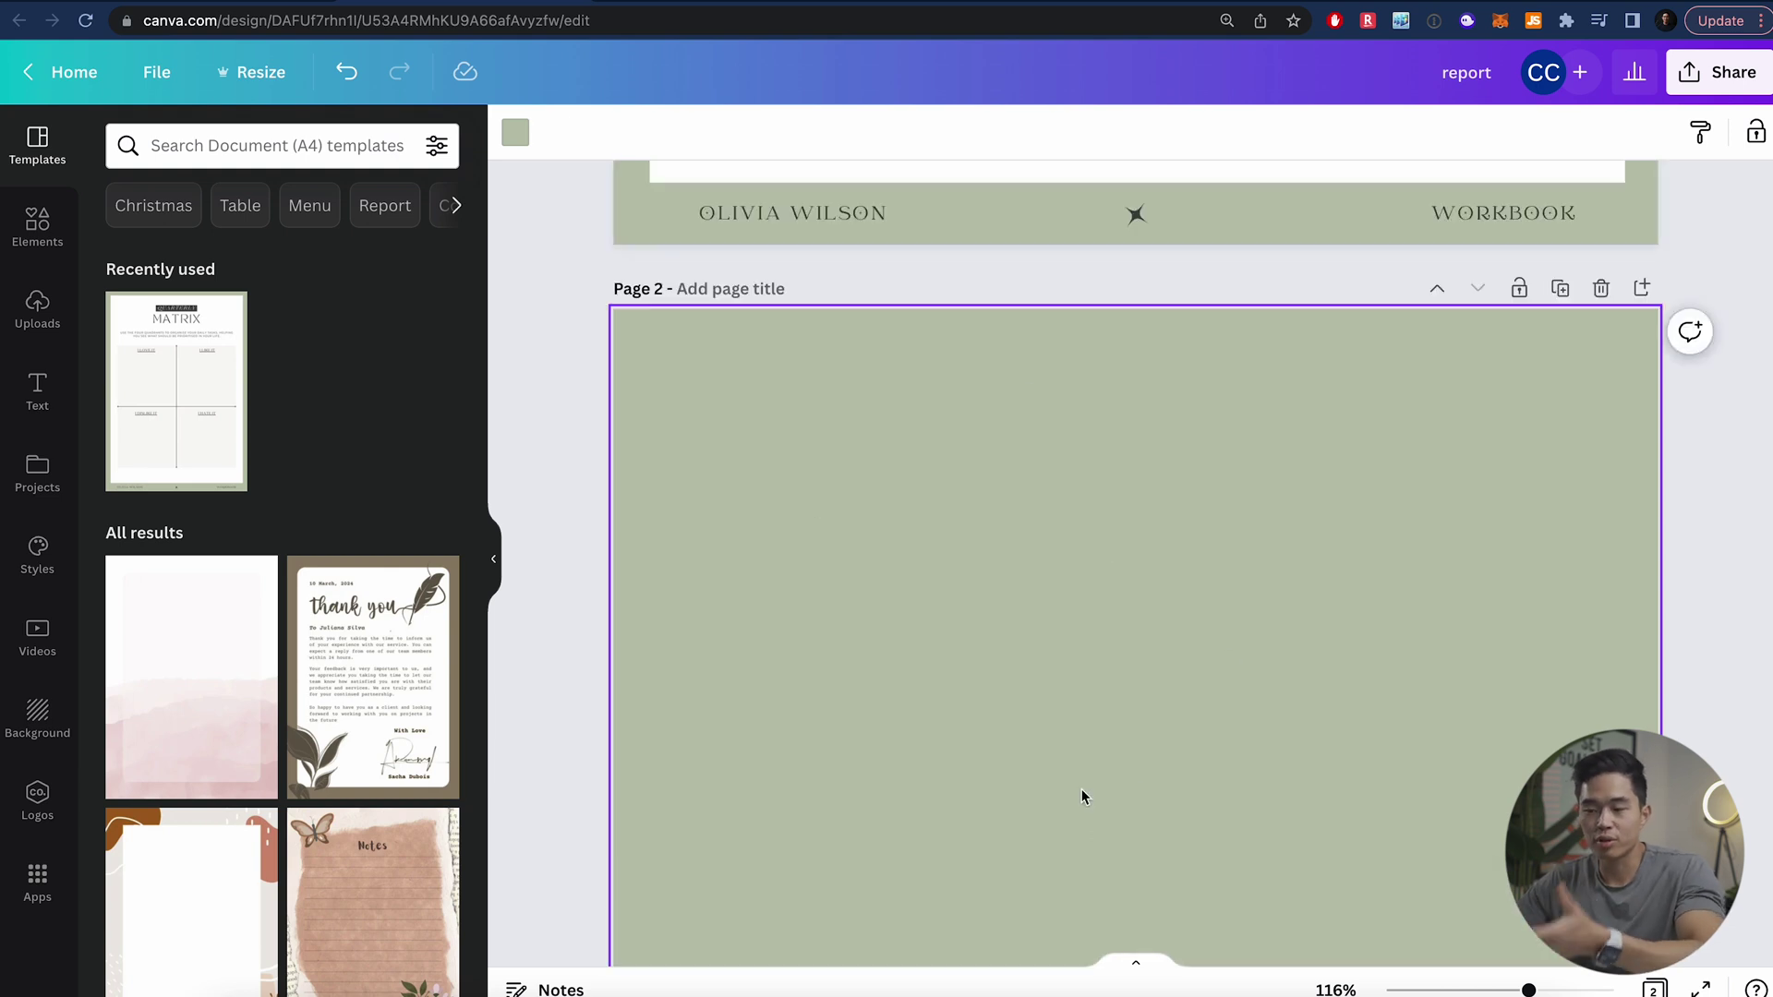
# Make page 2's background white
pyautogui.scroll(-2, 1058, 665)
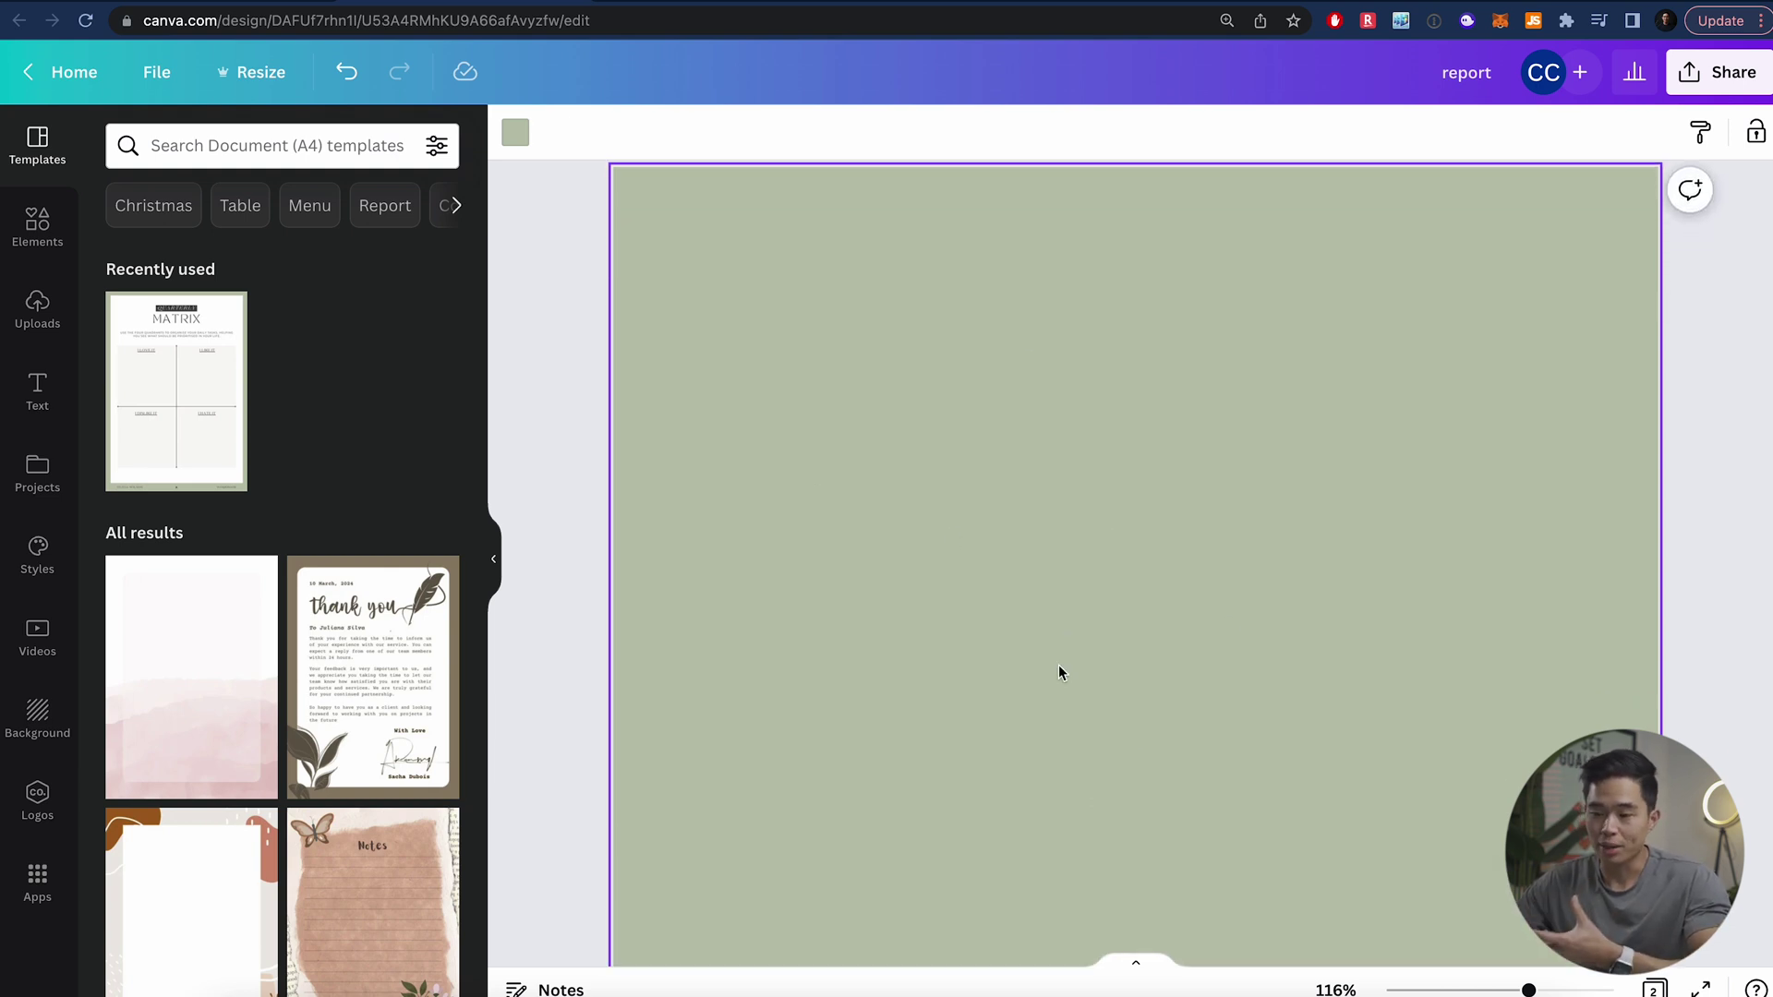
pyautogui.click(519, 138)
pyautogui.click(395, 245)
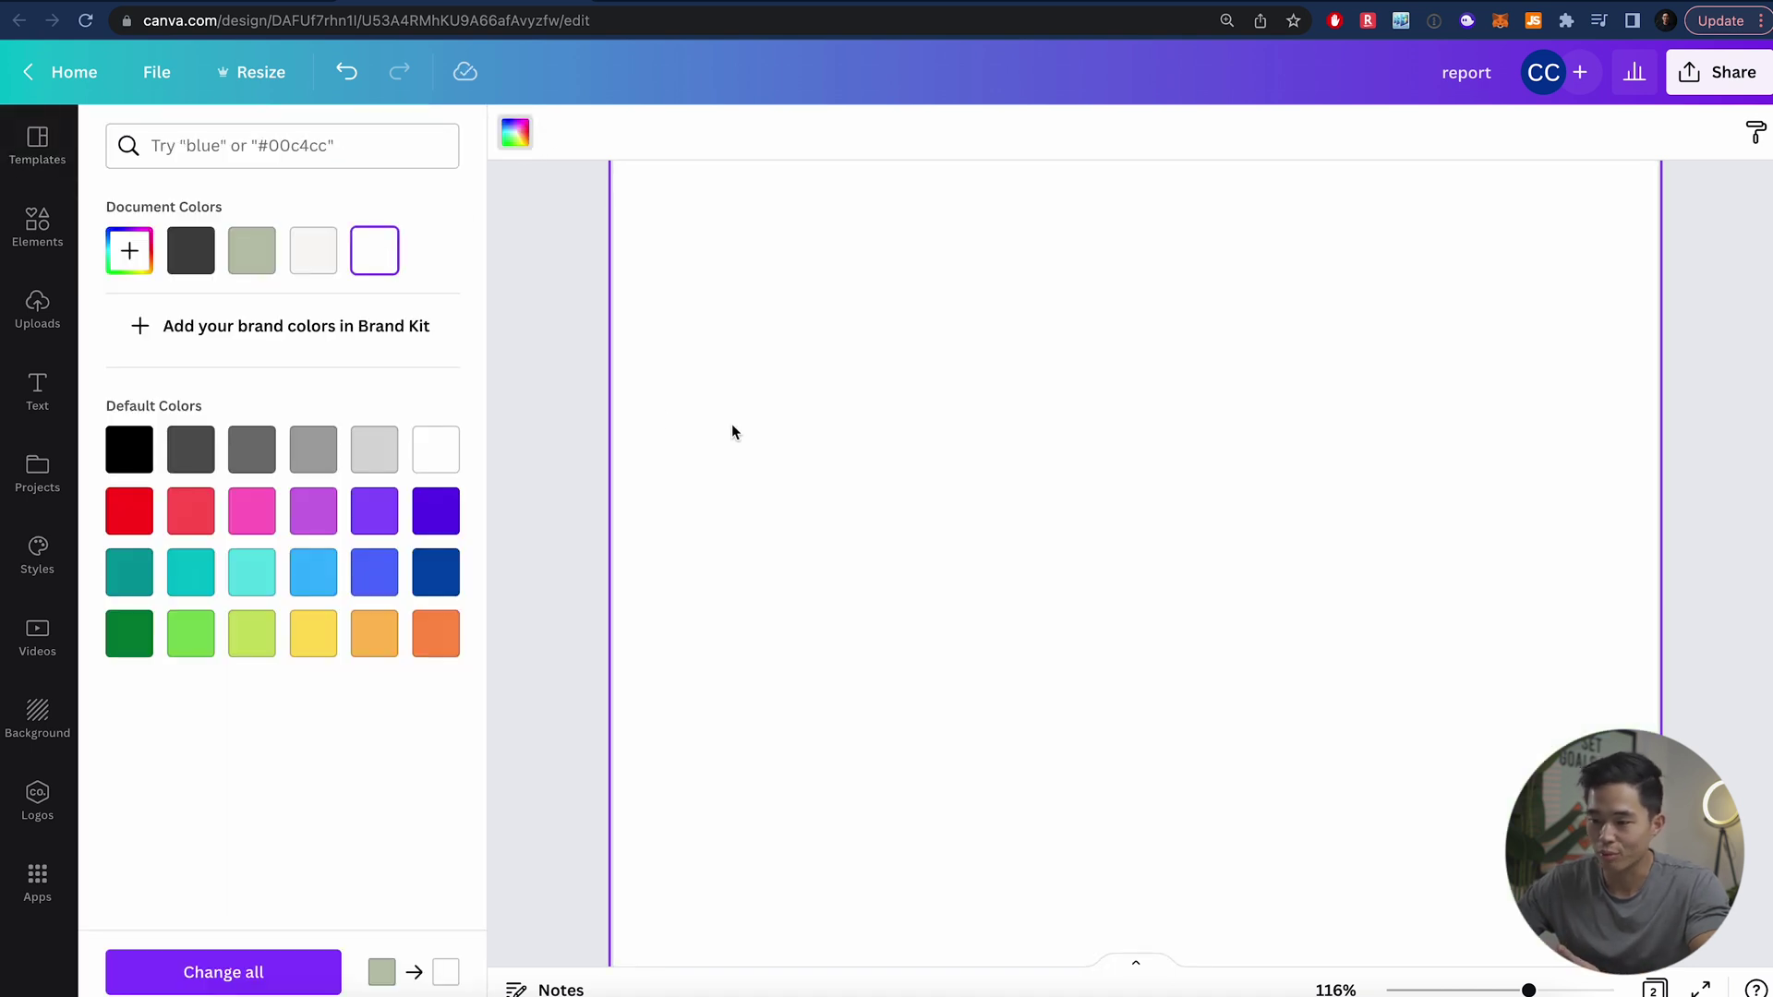
# Add a centred 'Worksheet #1' heading on page 2
pyautogui.click(562, 360)
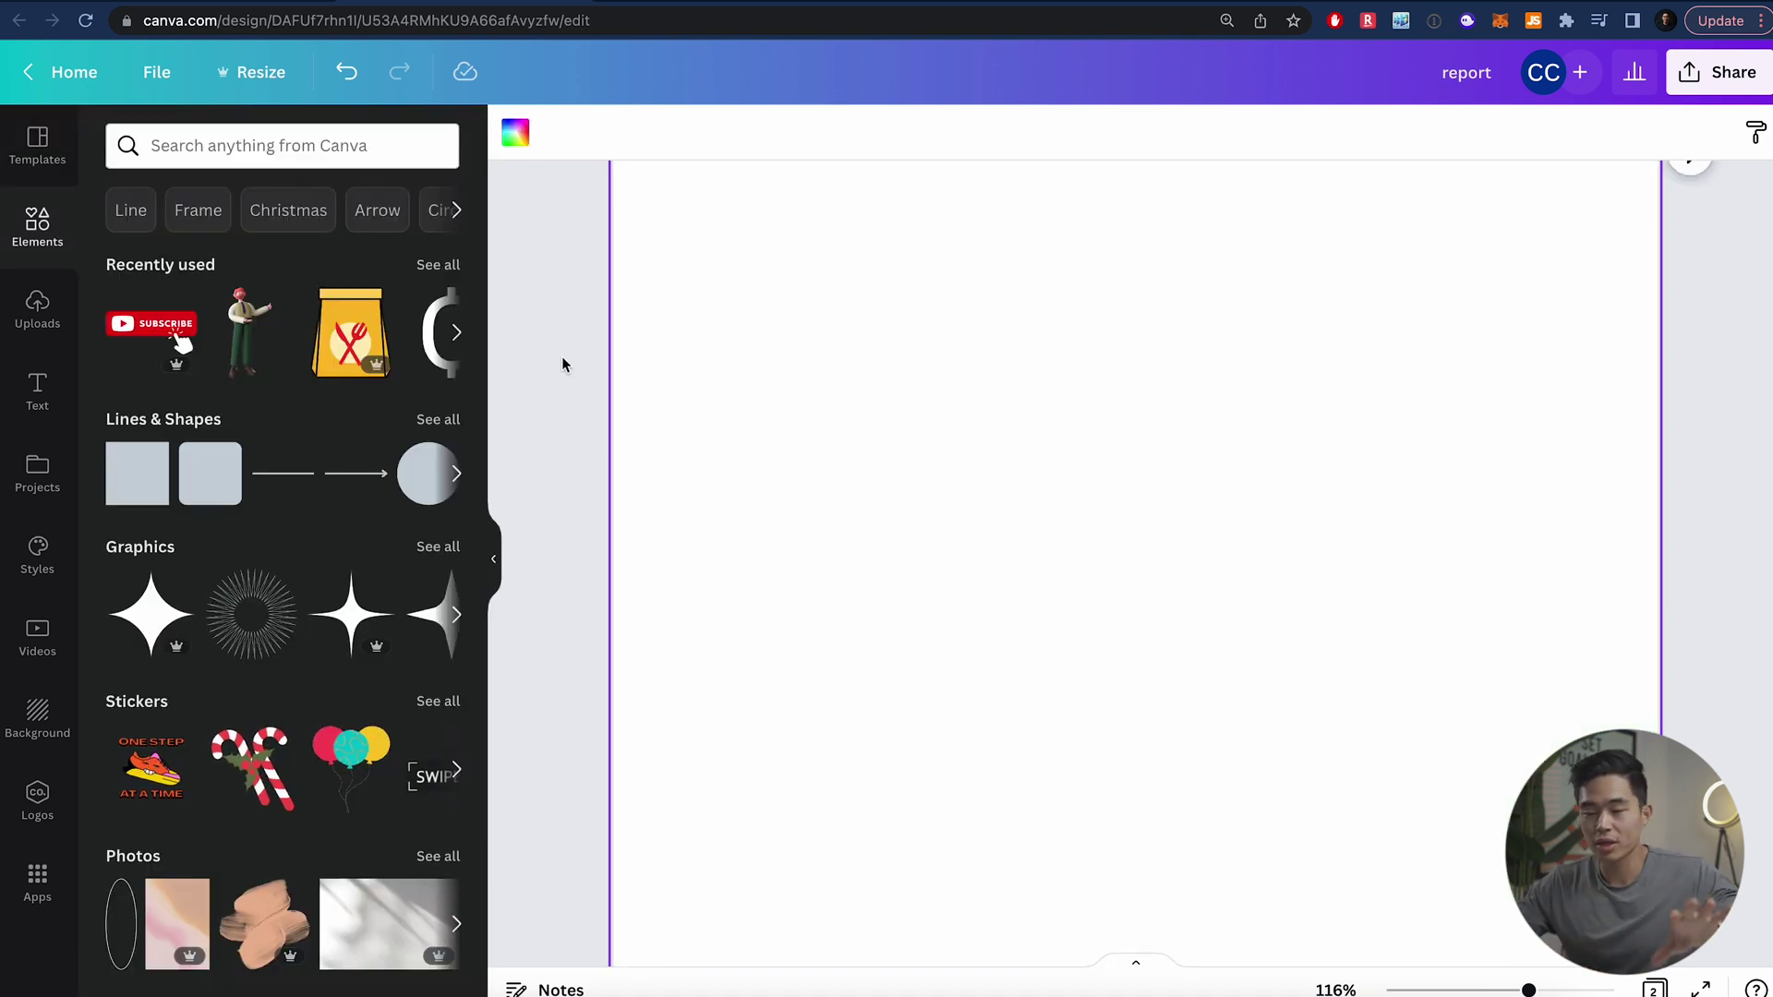
pyautogui.scroll(3, 562, 360)
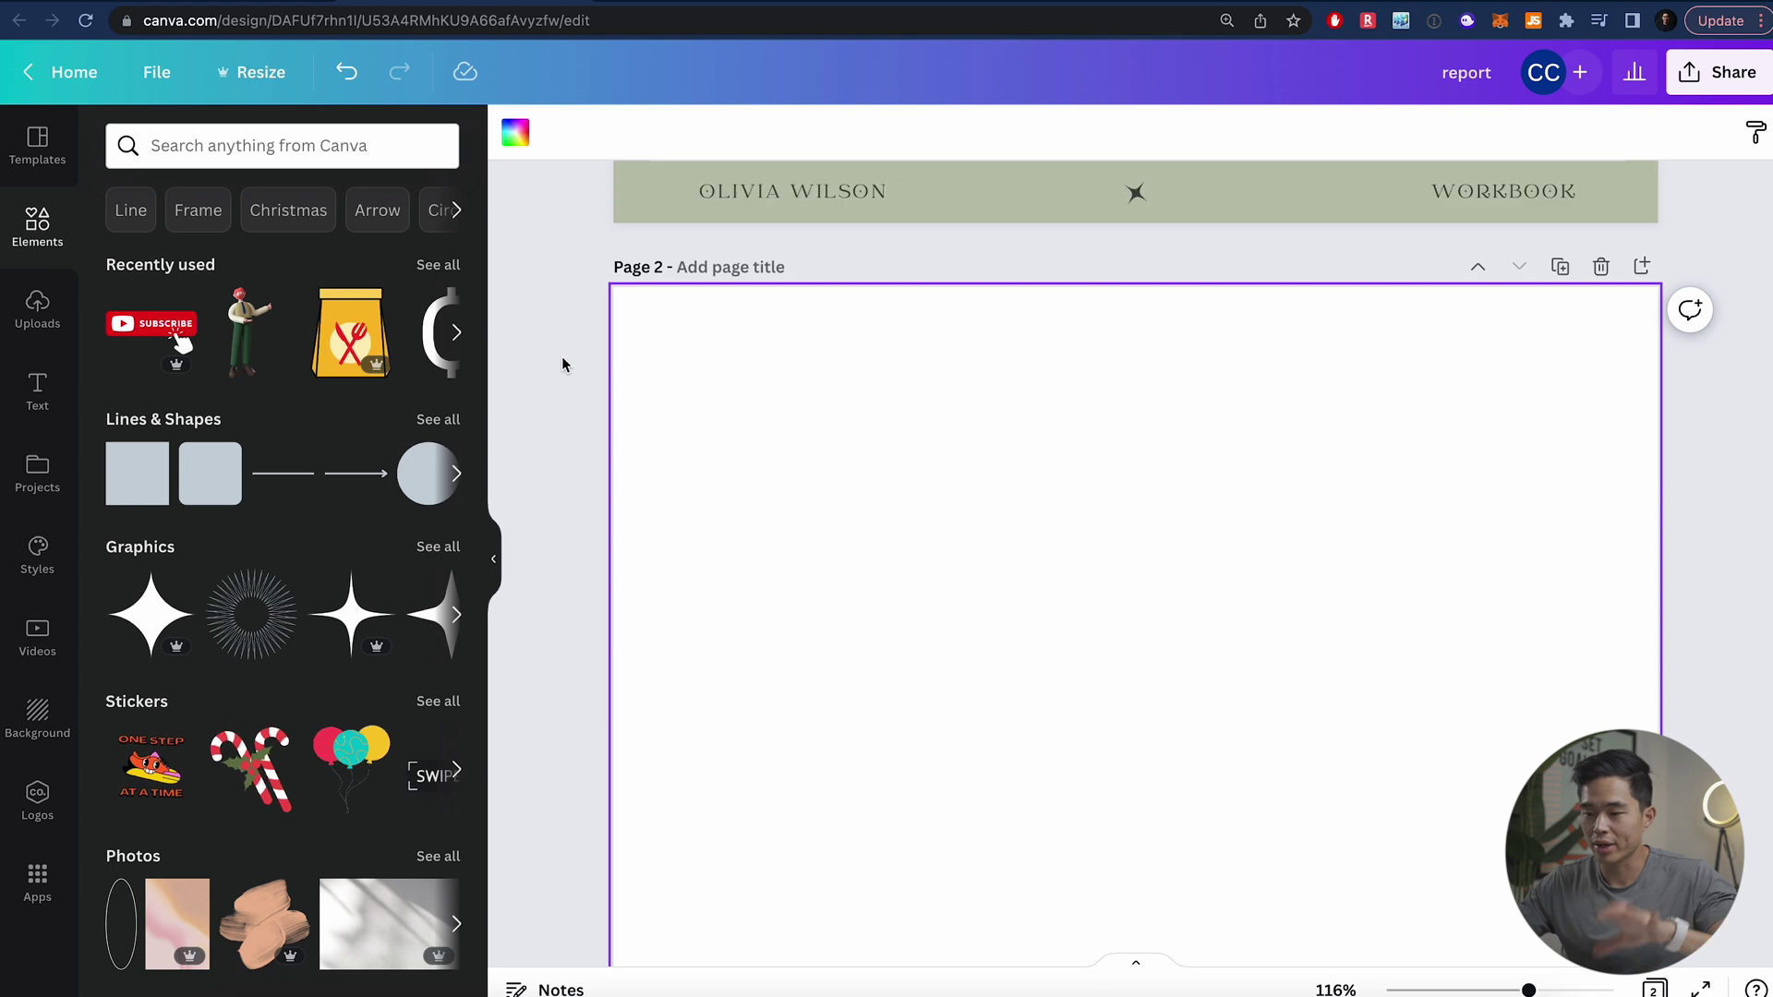
pyautogui.click(42, 402)
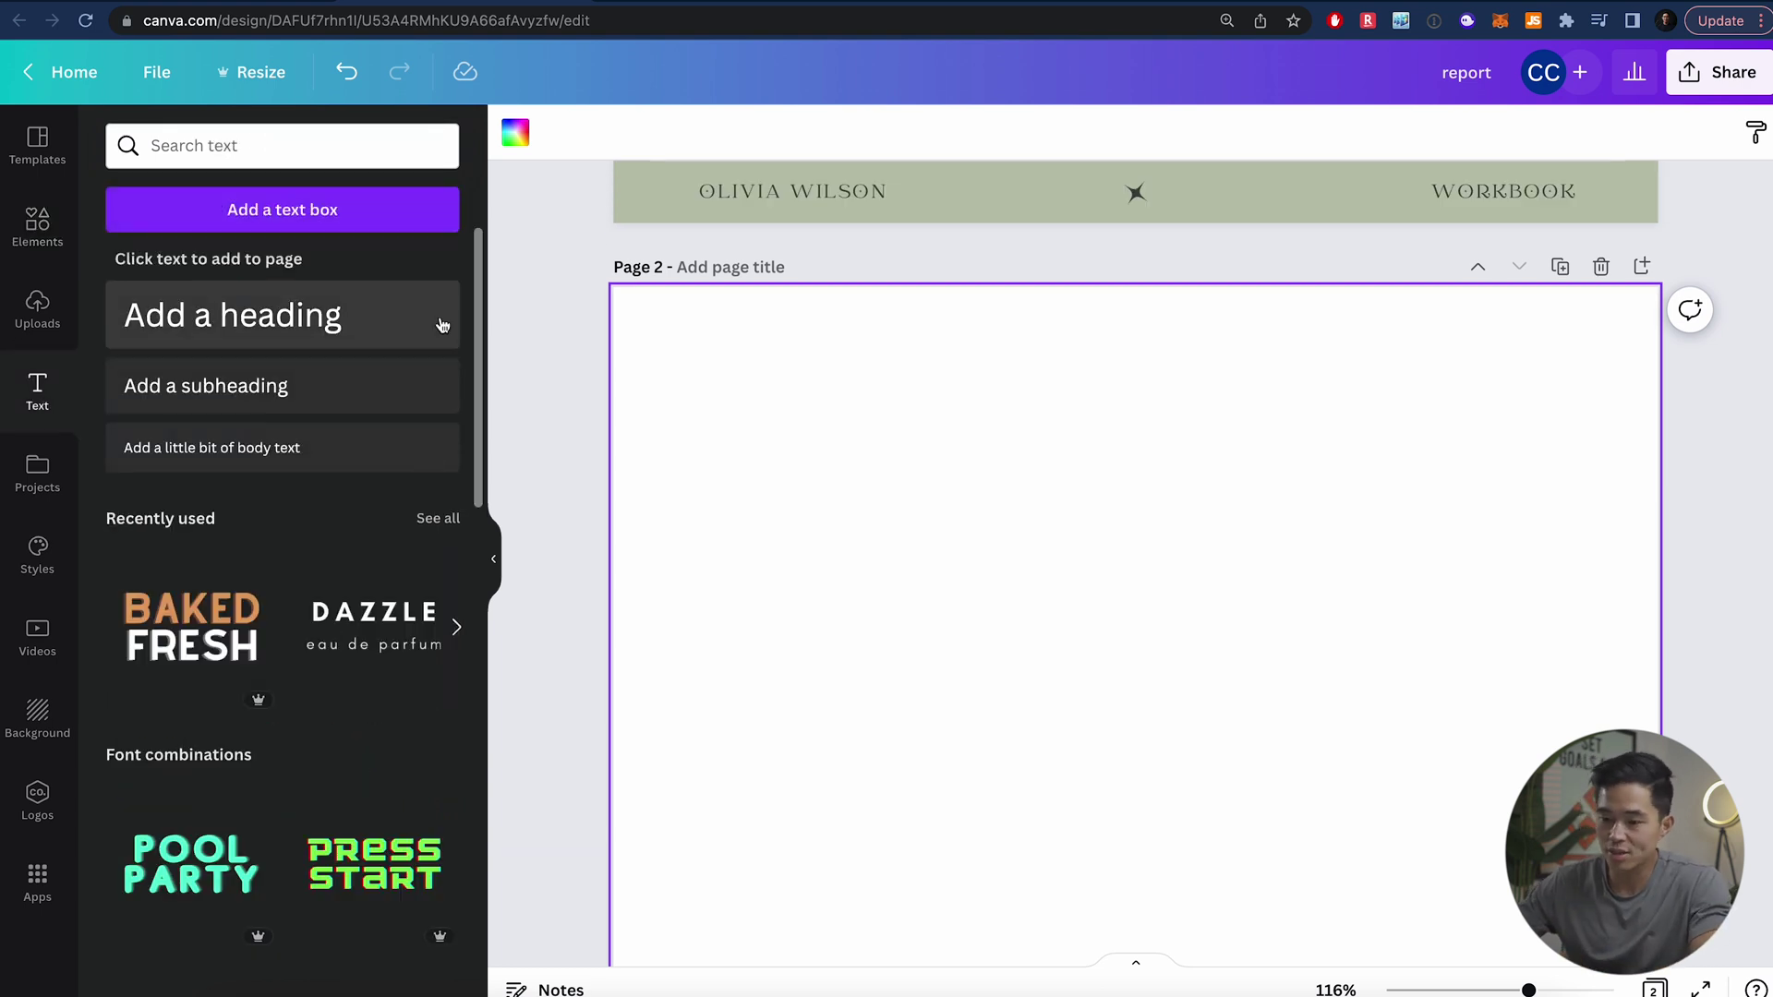
pyautogui.moveTo(440, 325); pyautogui.dragTo(924, 309)
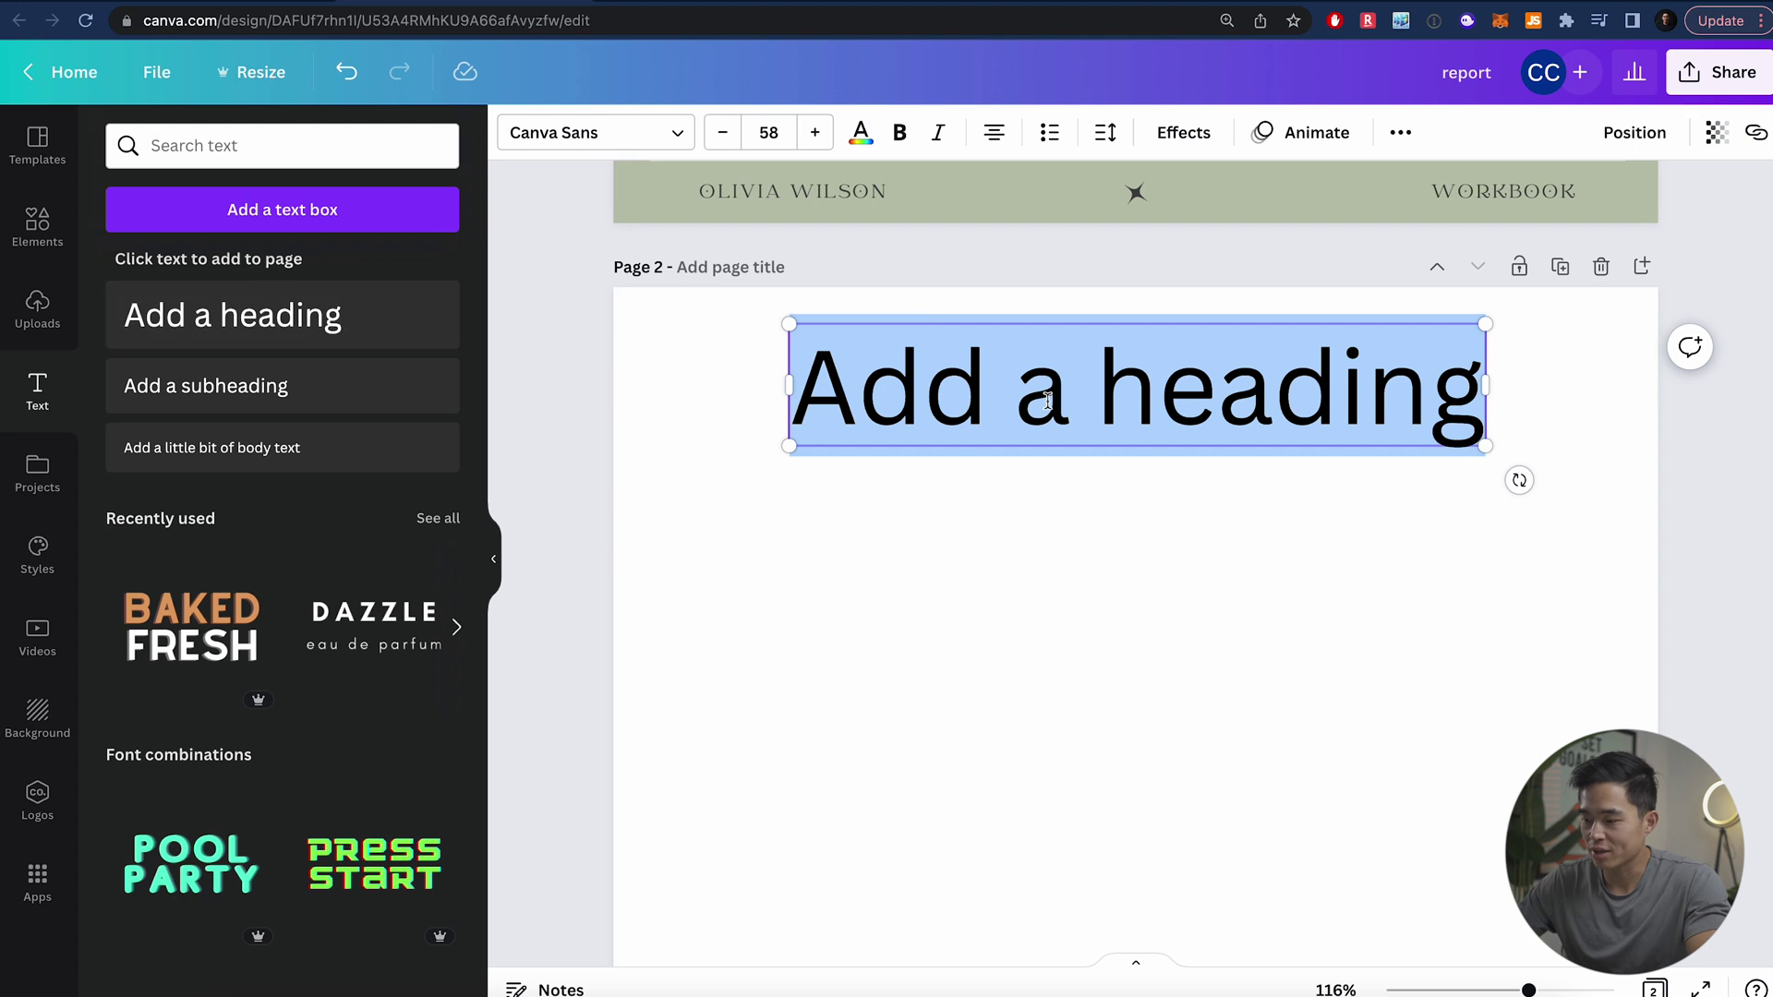
pyautogui.write('Worksheet')
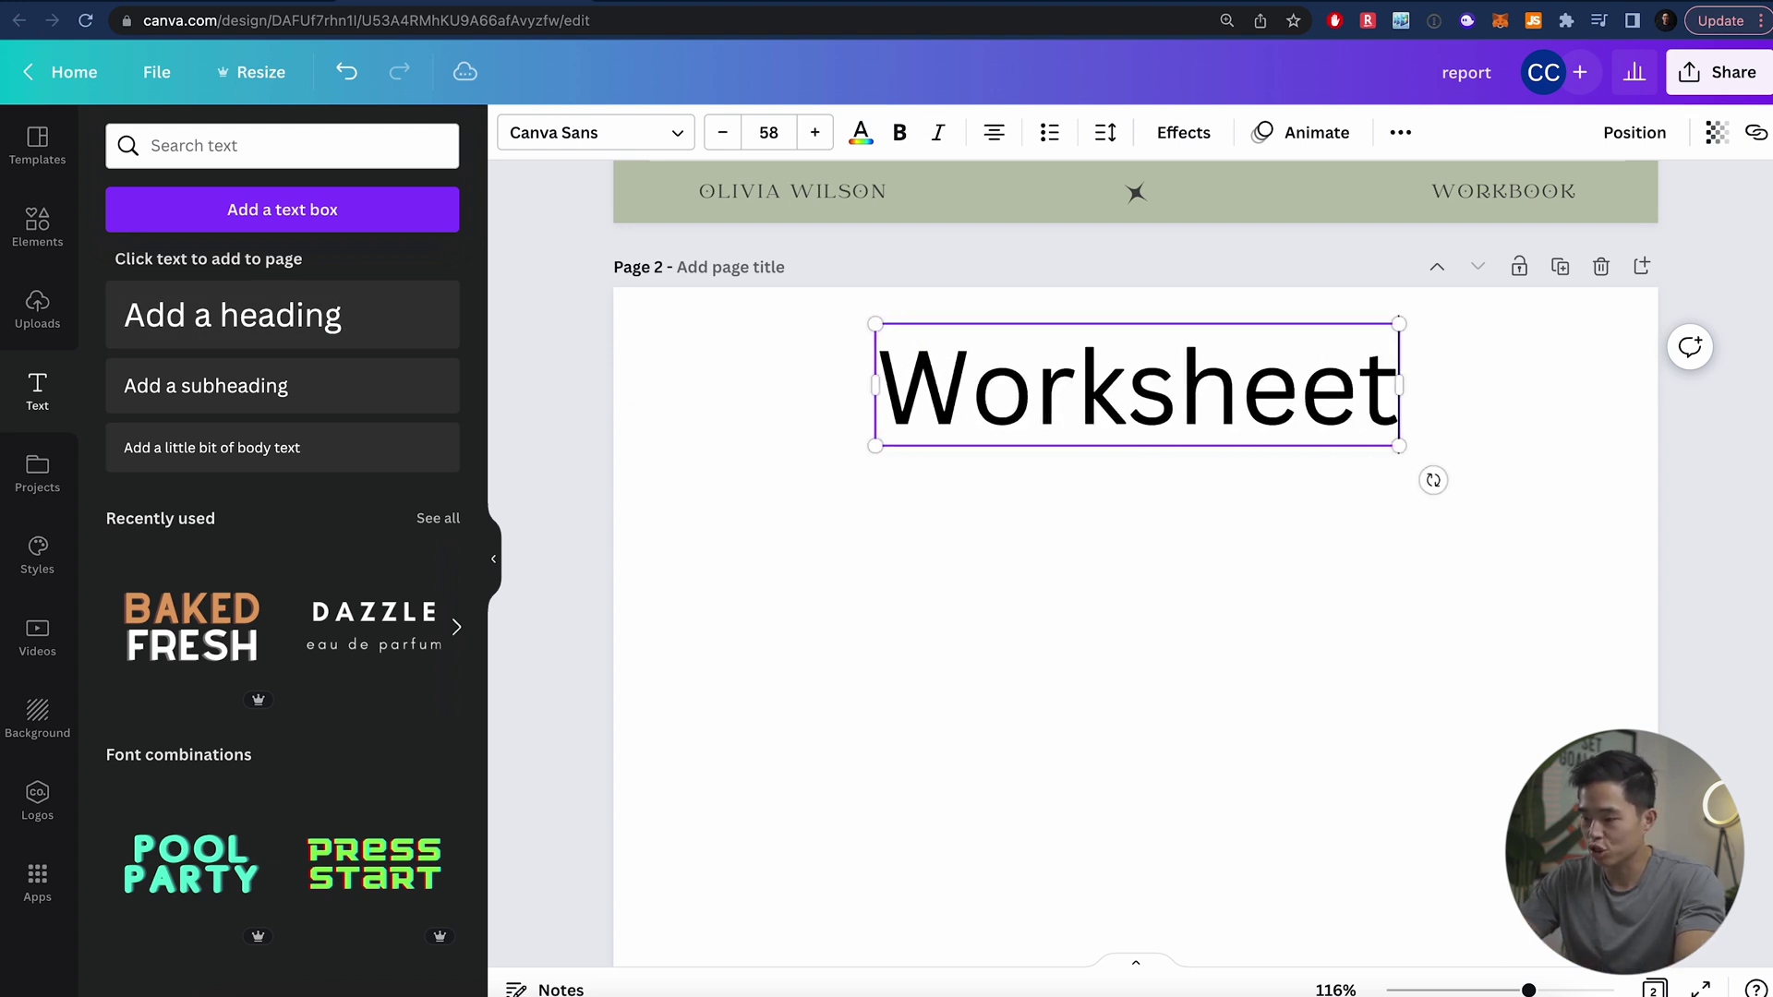
pyautogui.write(' #1')
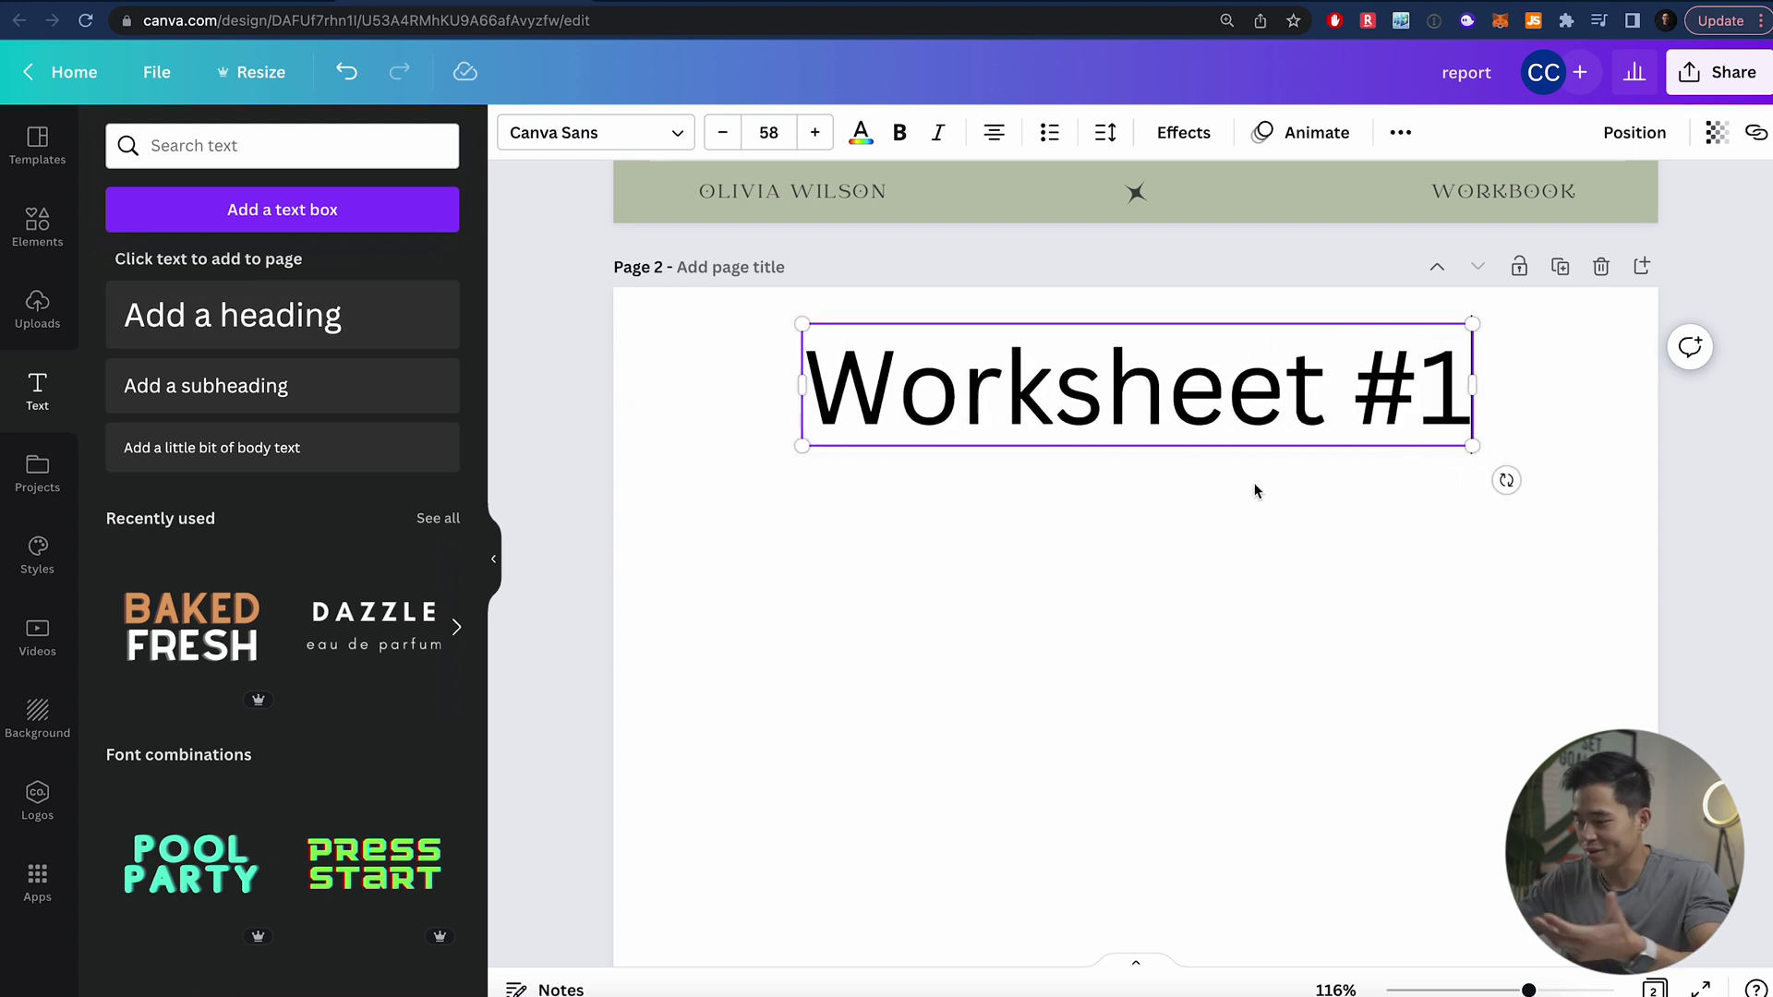
pyautogui.moveTo(1472, 447); pyautogui.dragTo(1349, 423)
pyautogui.moveTo(1065, 382); pyautogui.dragTo(1127, 374)
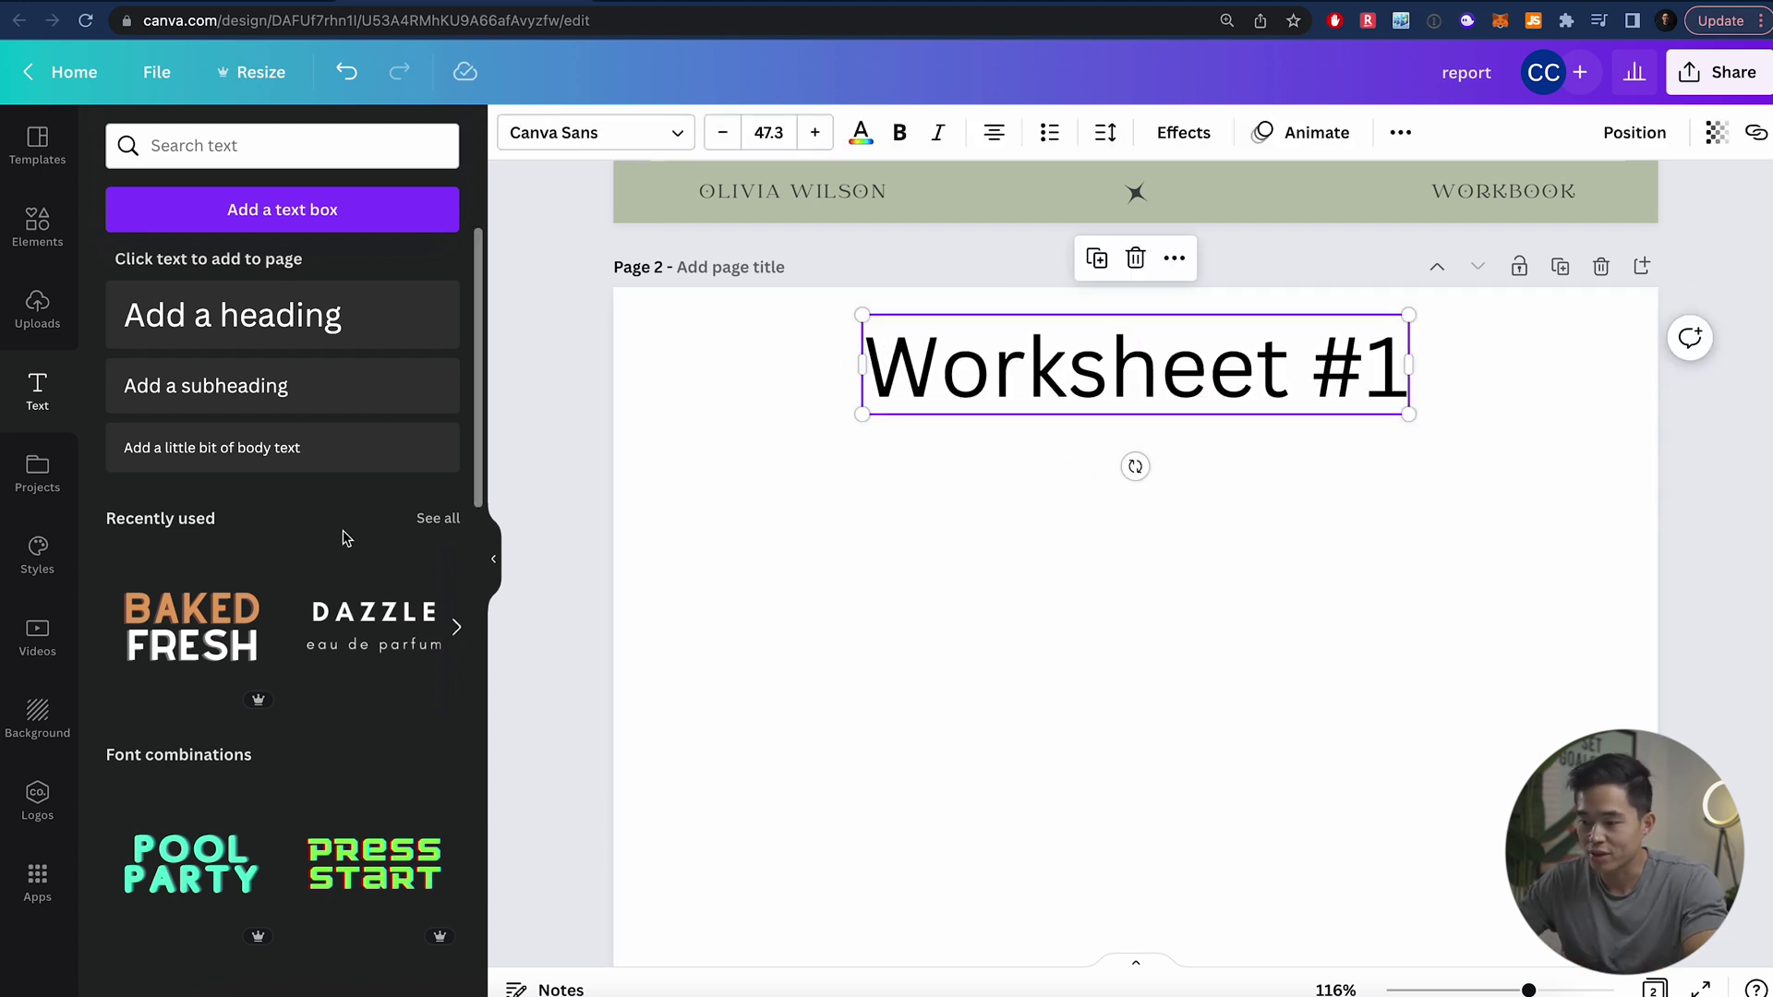
# Place a black line under the Worksheet #1 heading and lengthen it to span it
pyautogui.click(37, 225)
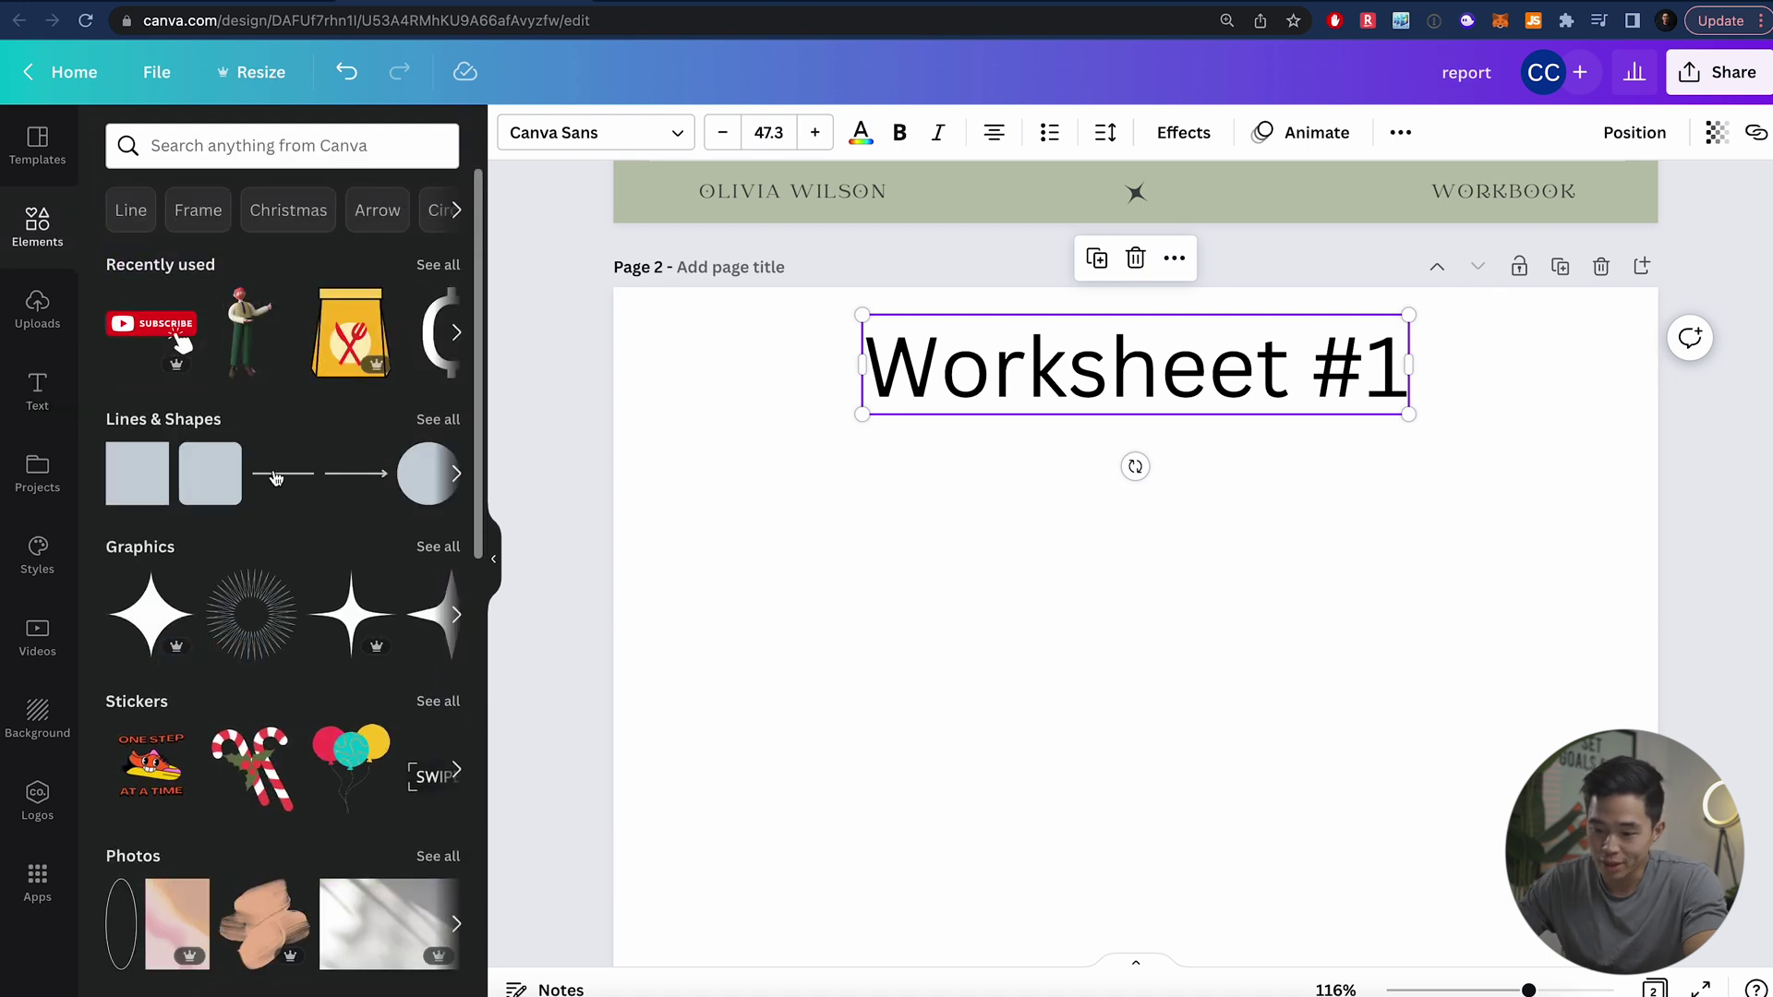
pyautogui.moveTo(275, 477); pyautogui.dragTo(882, 459)
pyautogui.moveTo(1192, 433); pyautogui.dragTo(1410, 434)
pyautogui.click(37, 392)
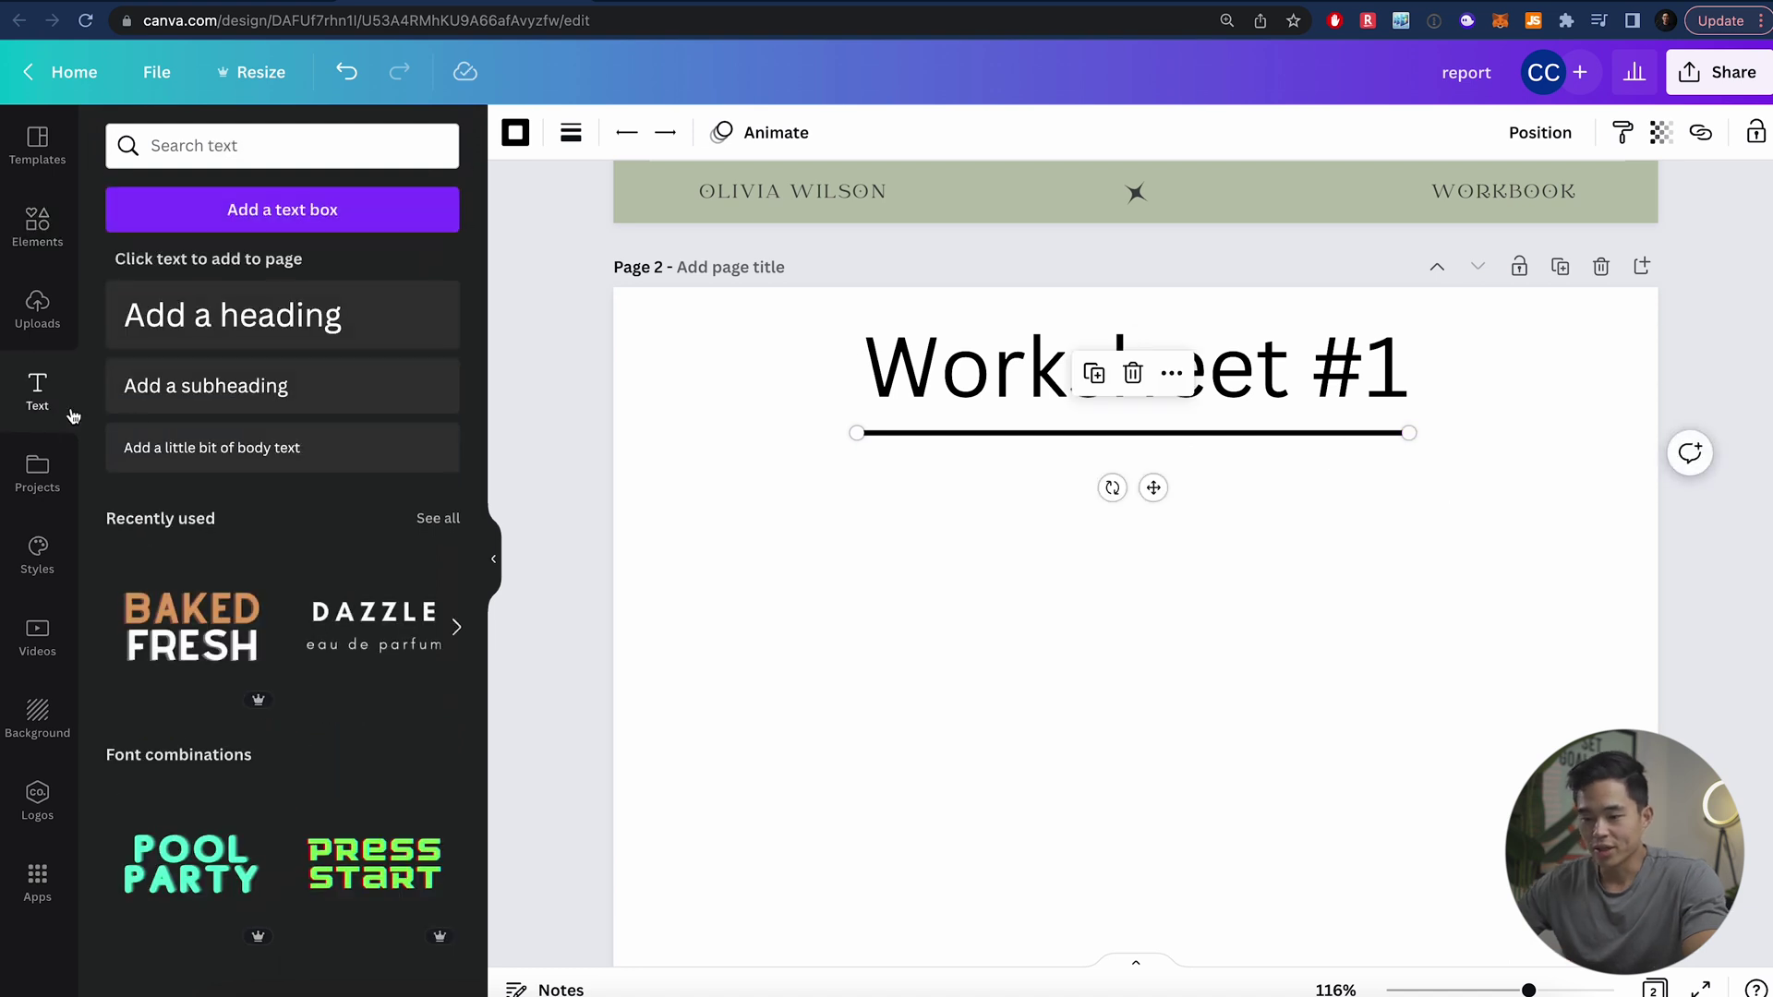
# Add a 'Prompt 1' subheading styled dark blue, bold and italic
pyautogui.moveTo(230, 404); pyautogui.dragTo(743, 583)
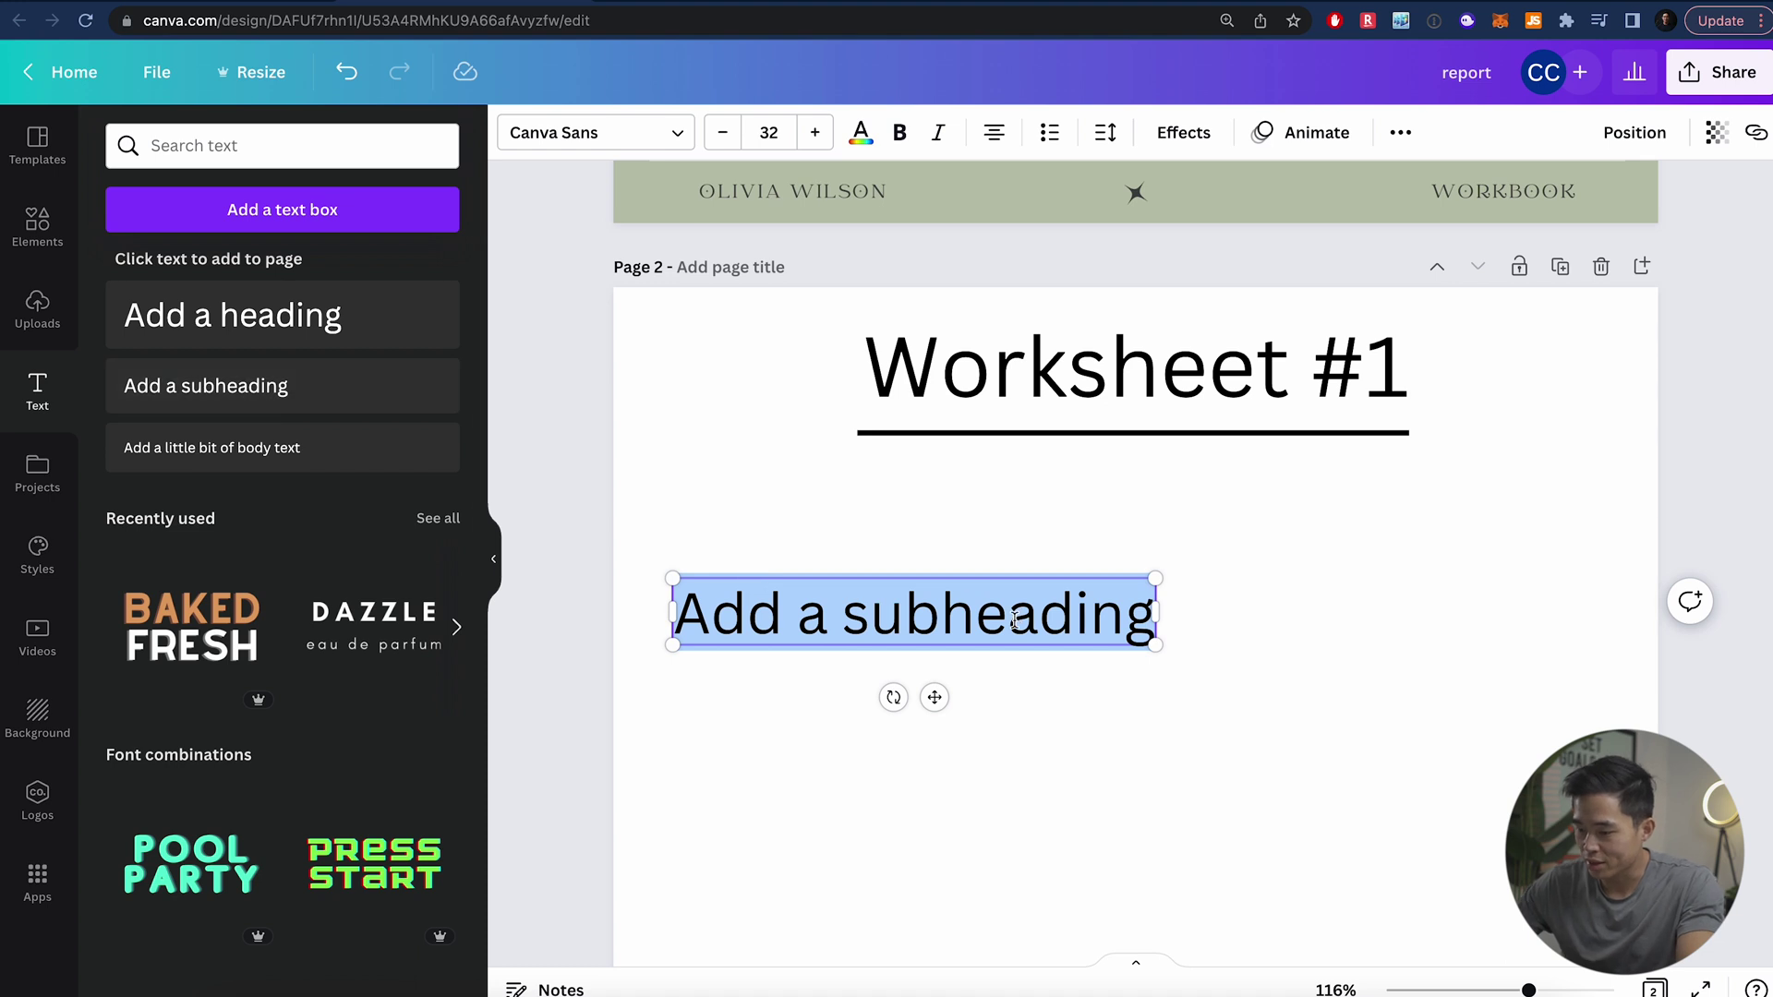
pyautogui.write('Prompt 1')
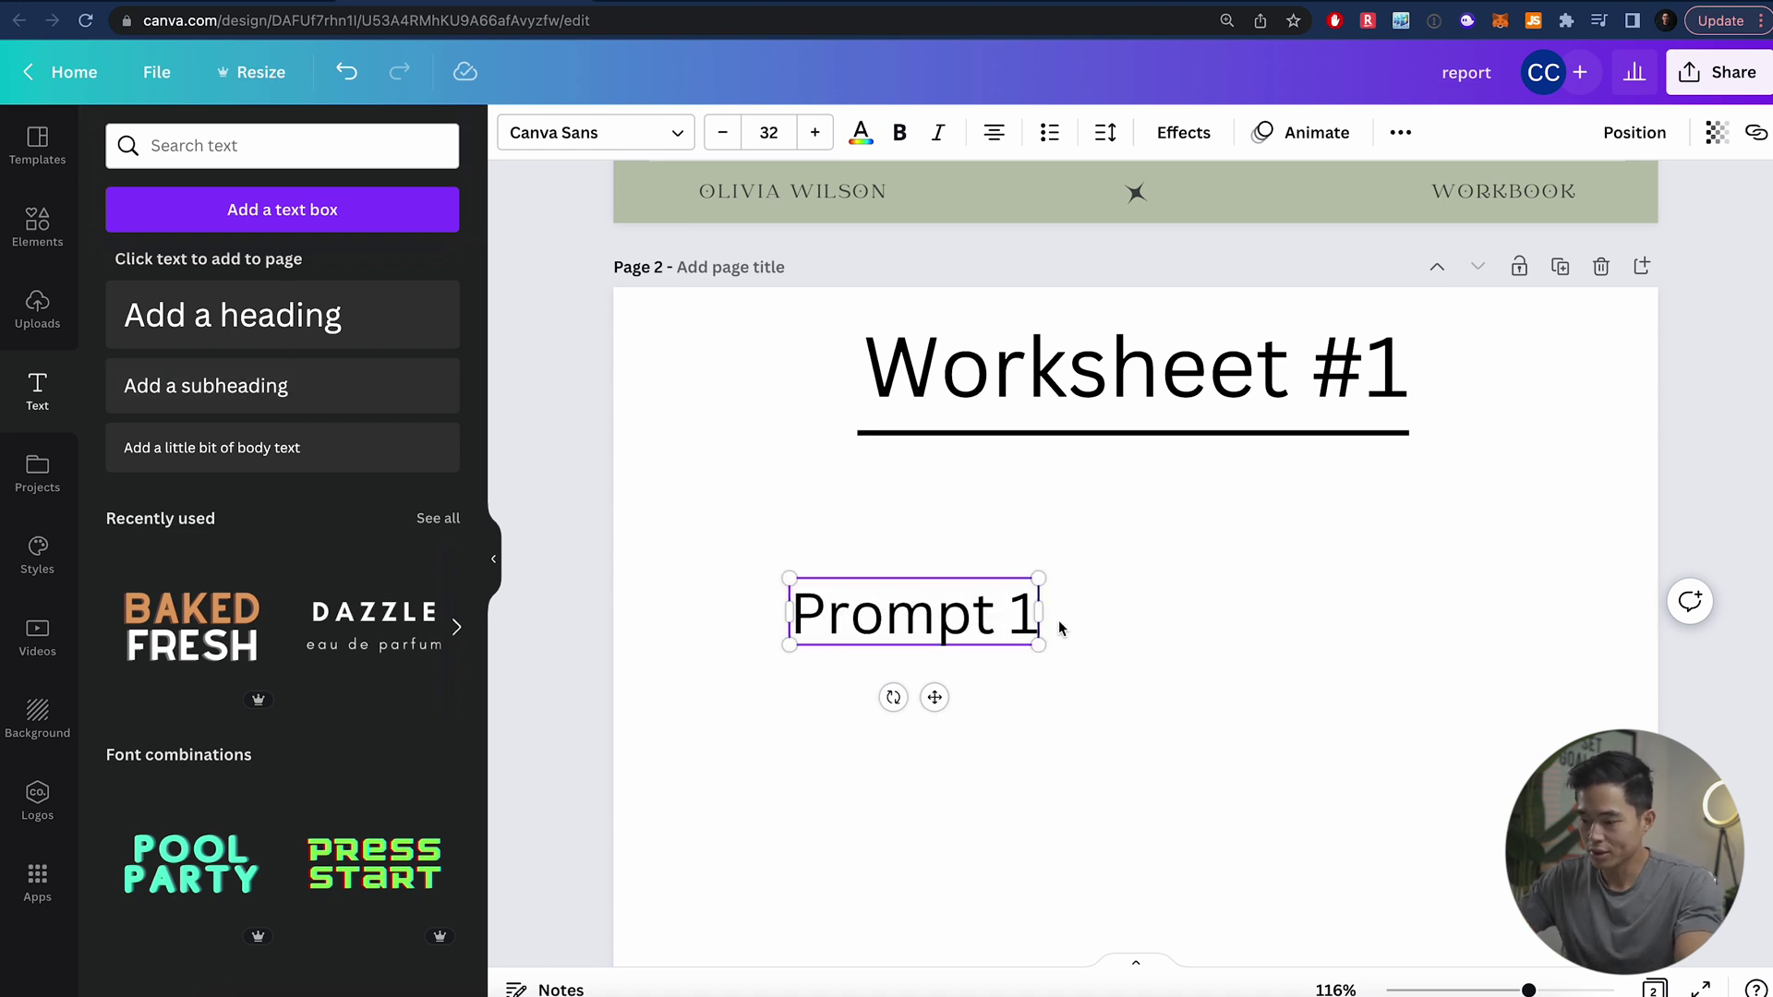
pyautogui.moveTo(1038, 644); pyautogui.dragTo(768, 533)
pyautogui.doubleClick(774, 525)
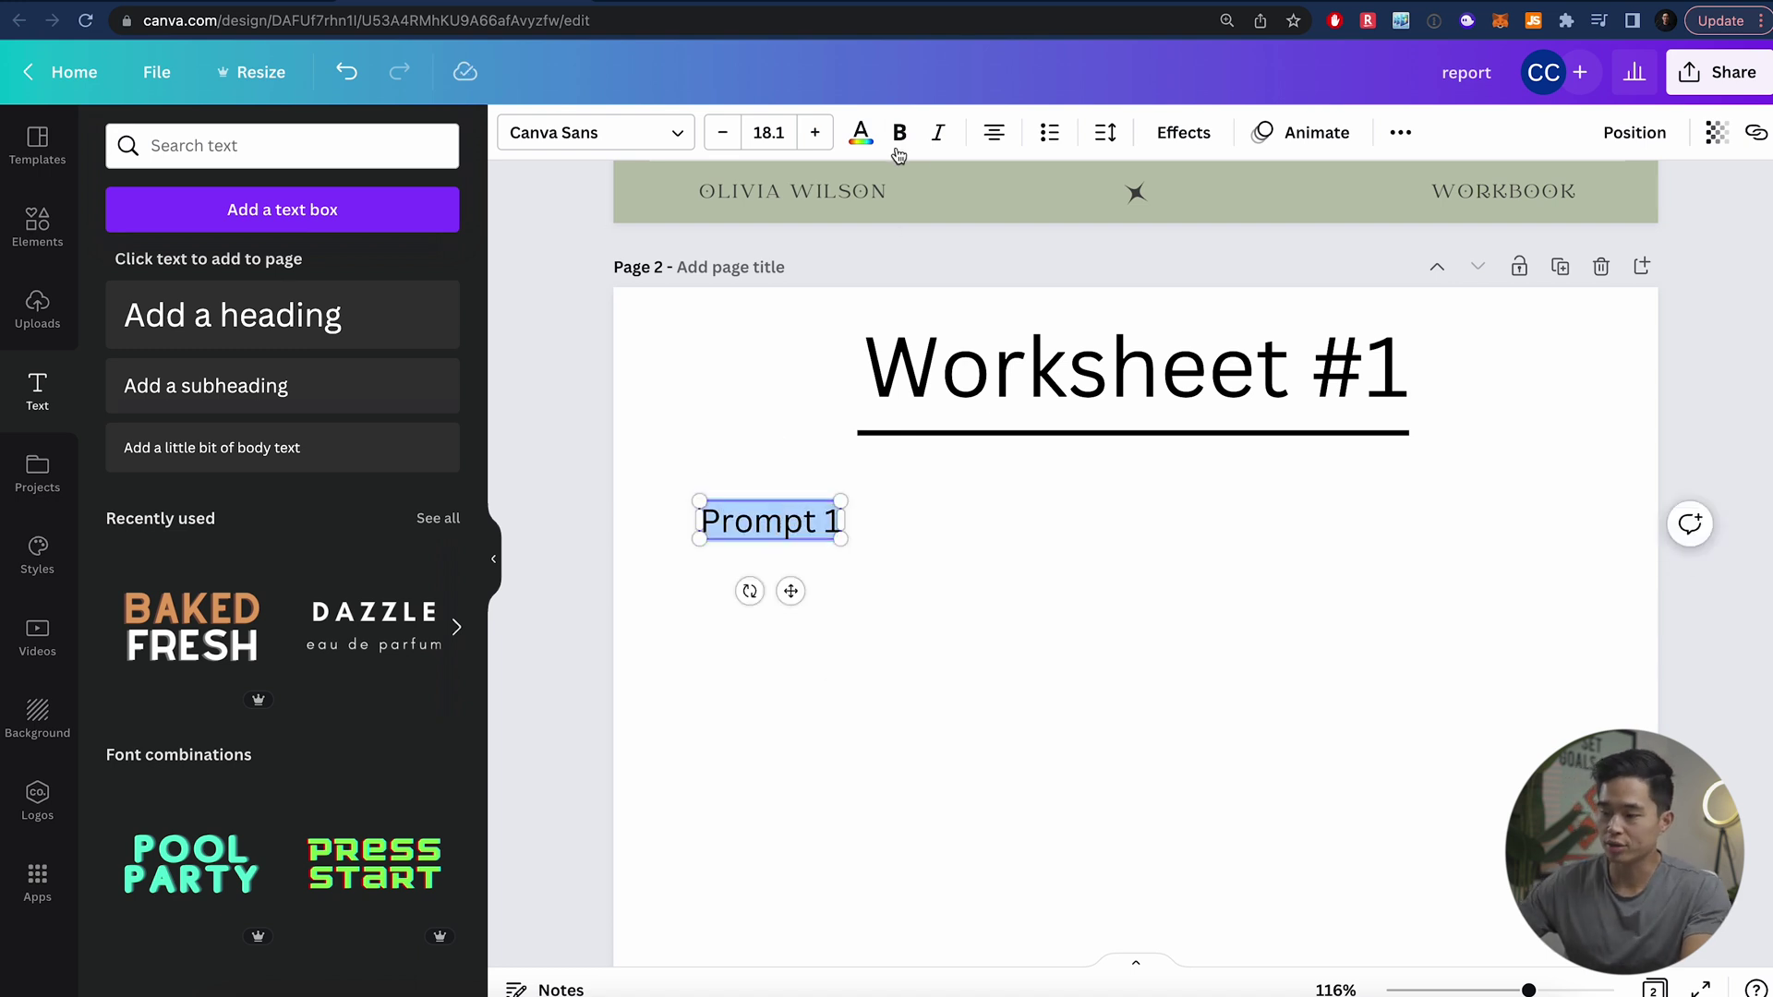
pyautogui.click(861, 135)
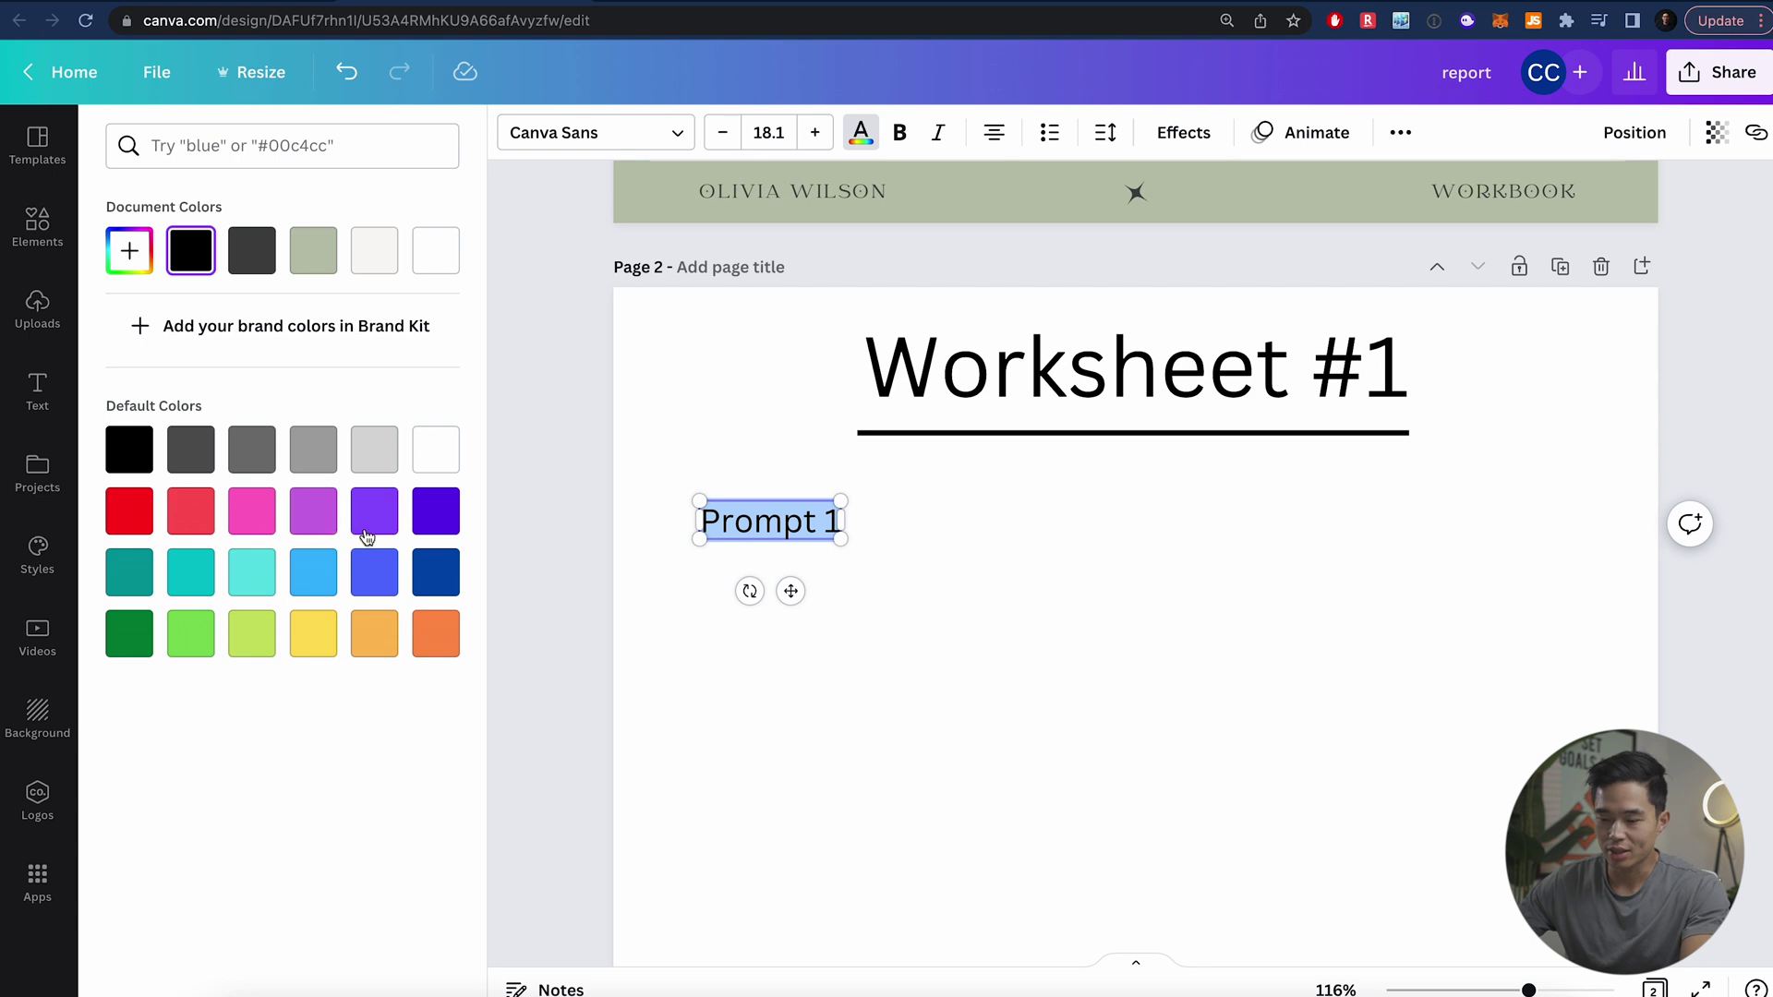
pyautogui.click(450, 579)
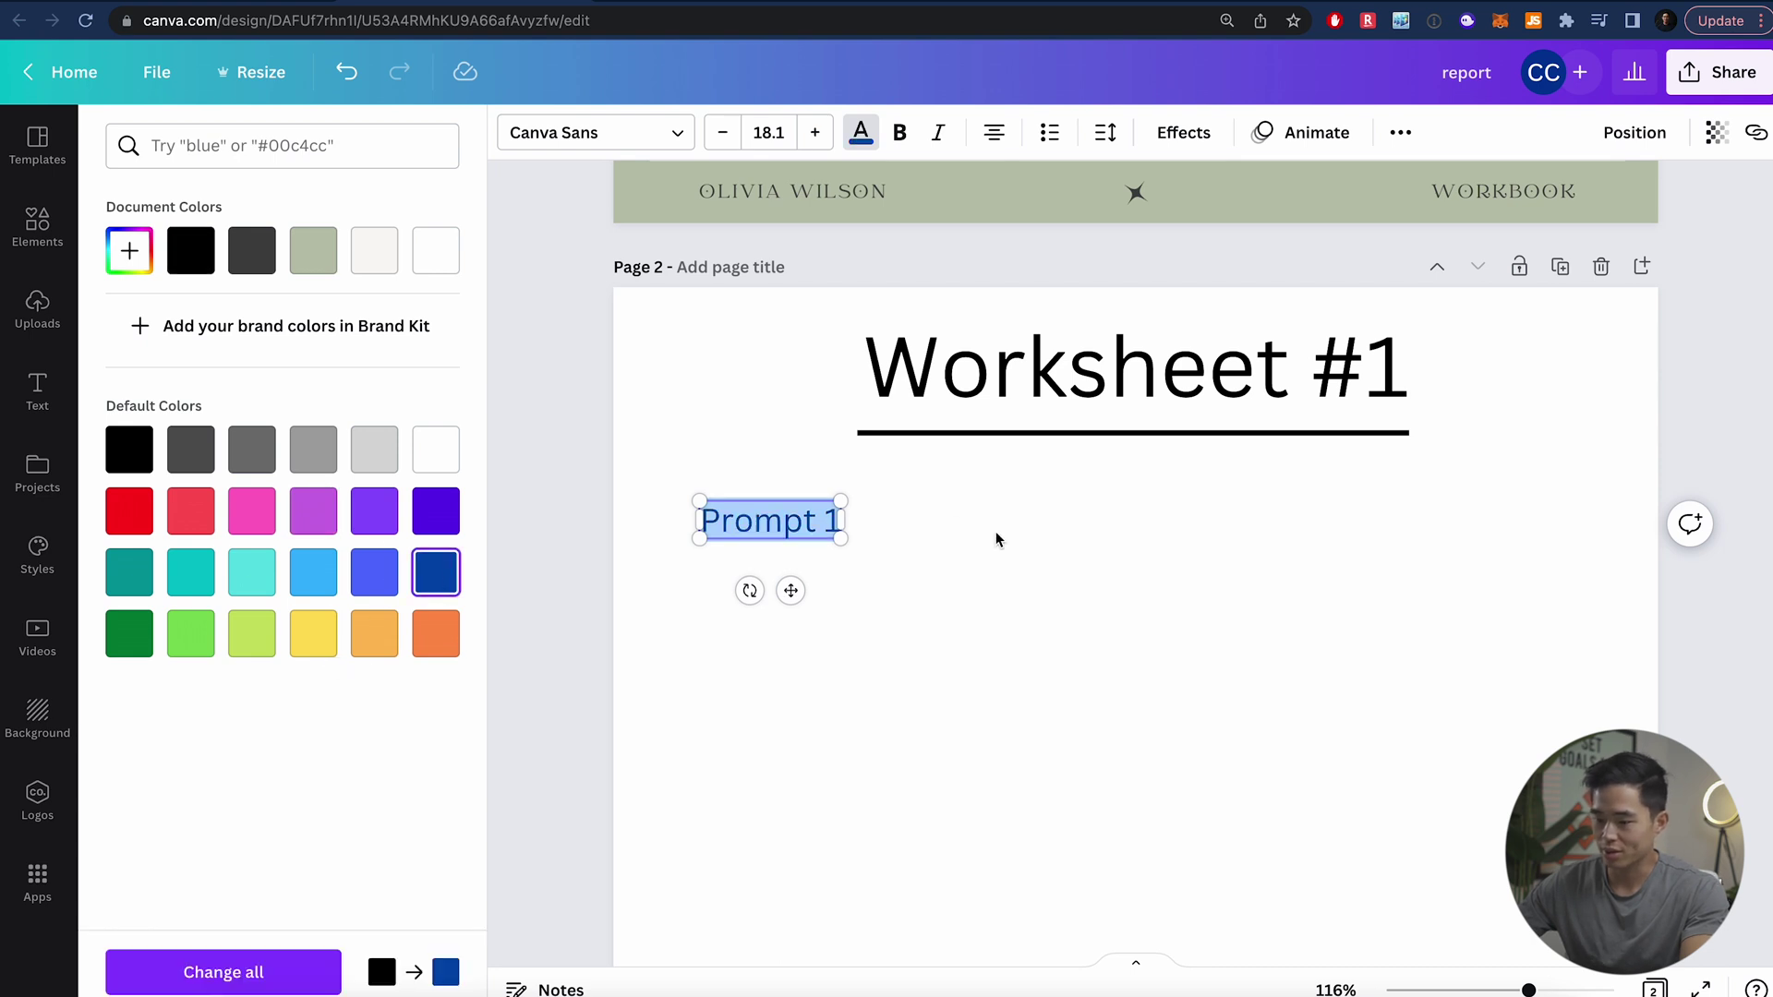
pyautogui.press('Escape')
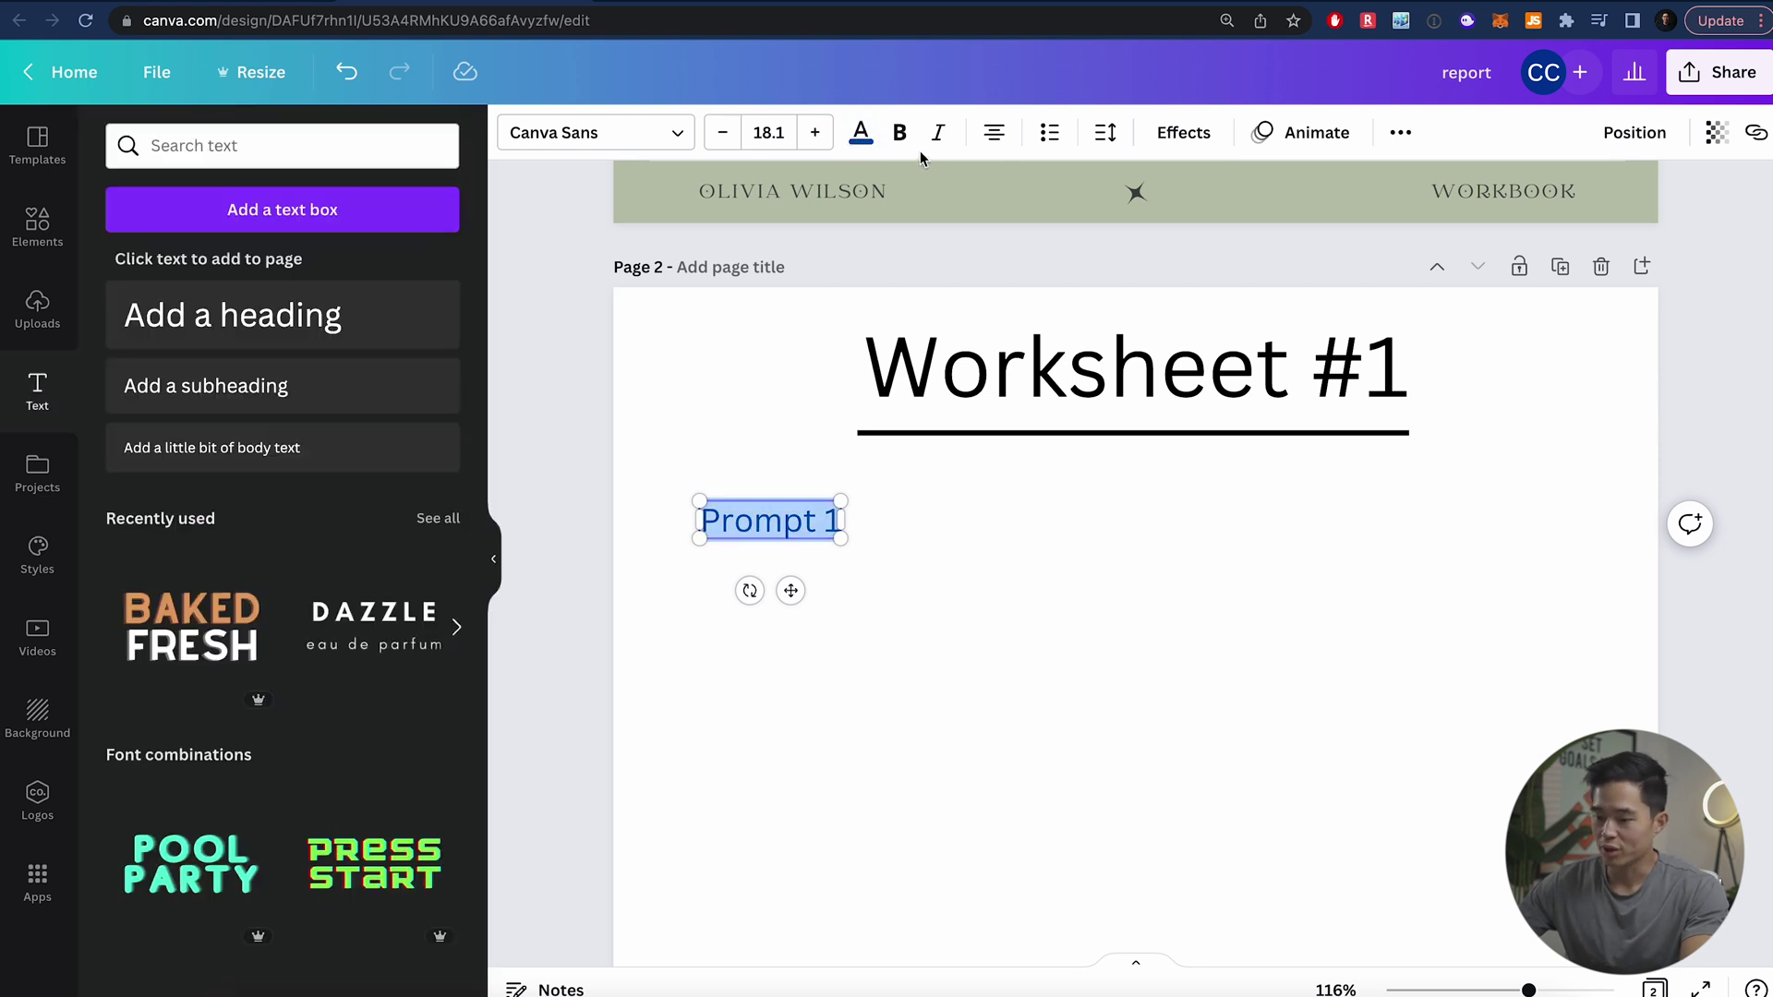
pyautogui.click(902, 141)
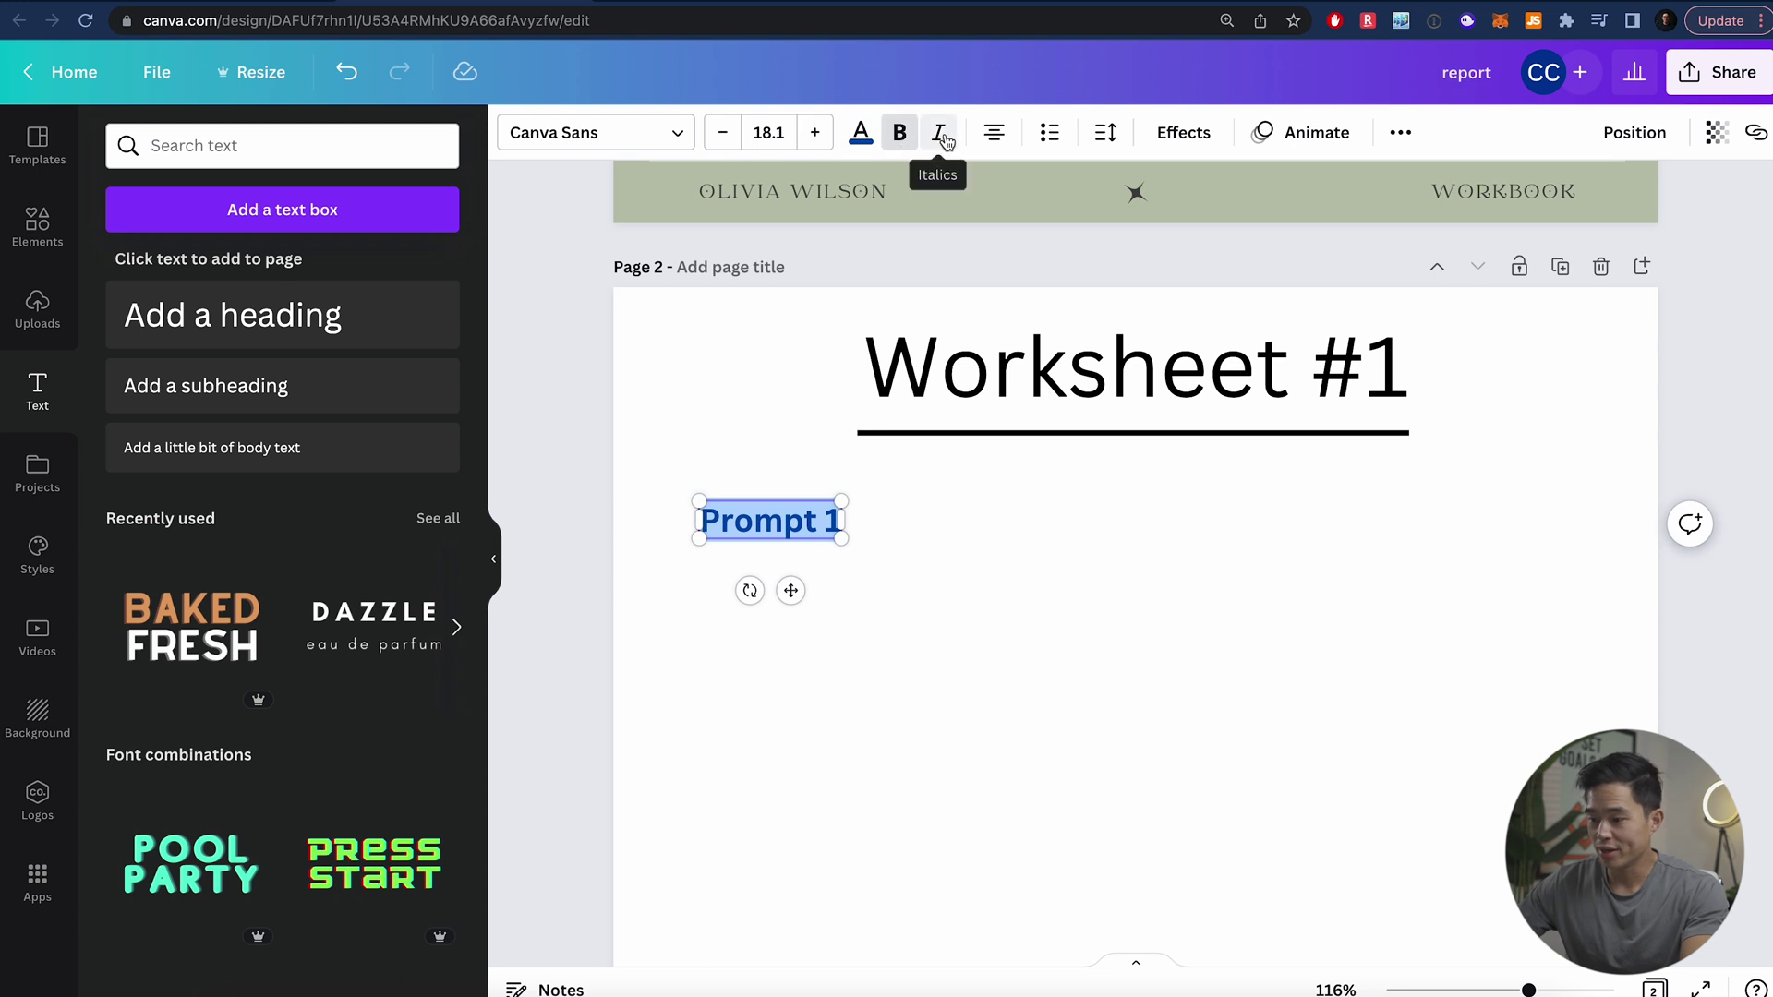
pyautogui.click(940, 135)
pyautogui.click(898, 525)
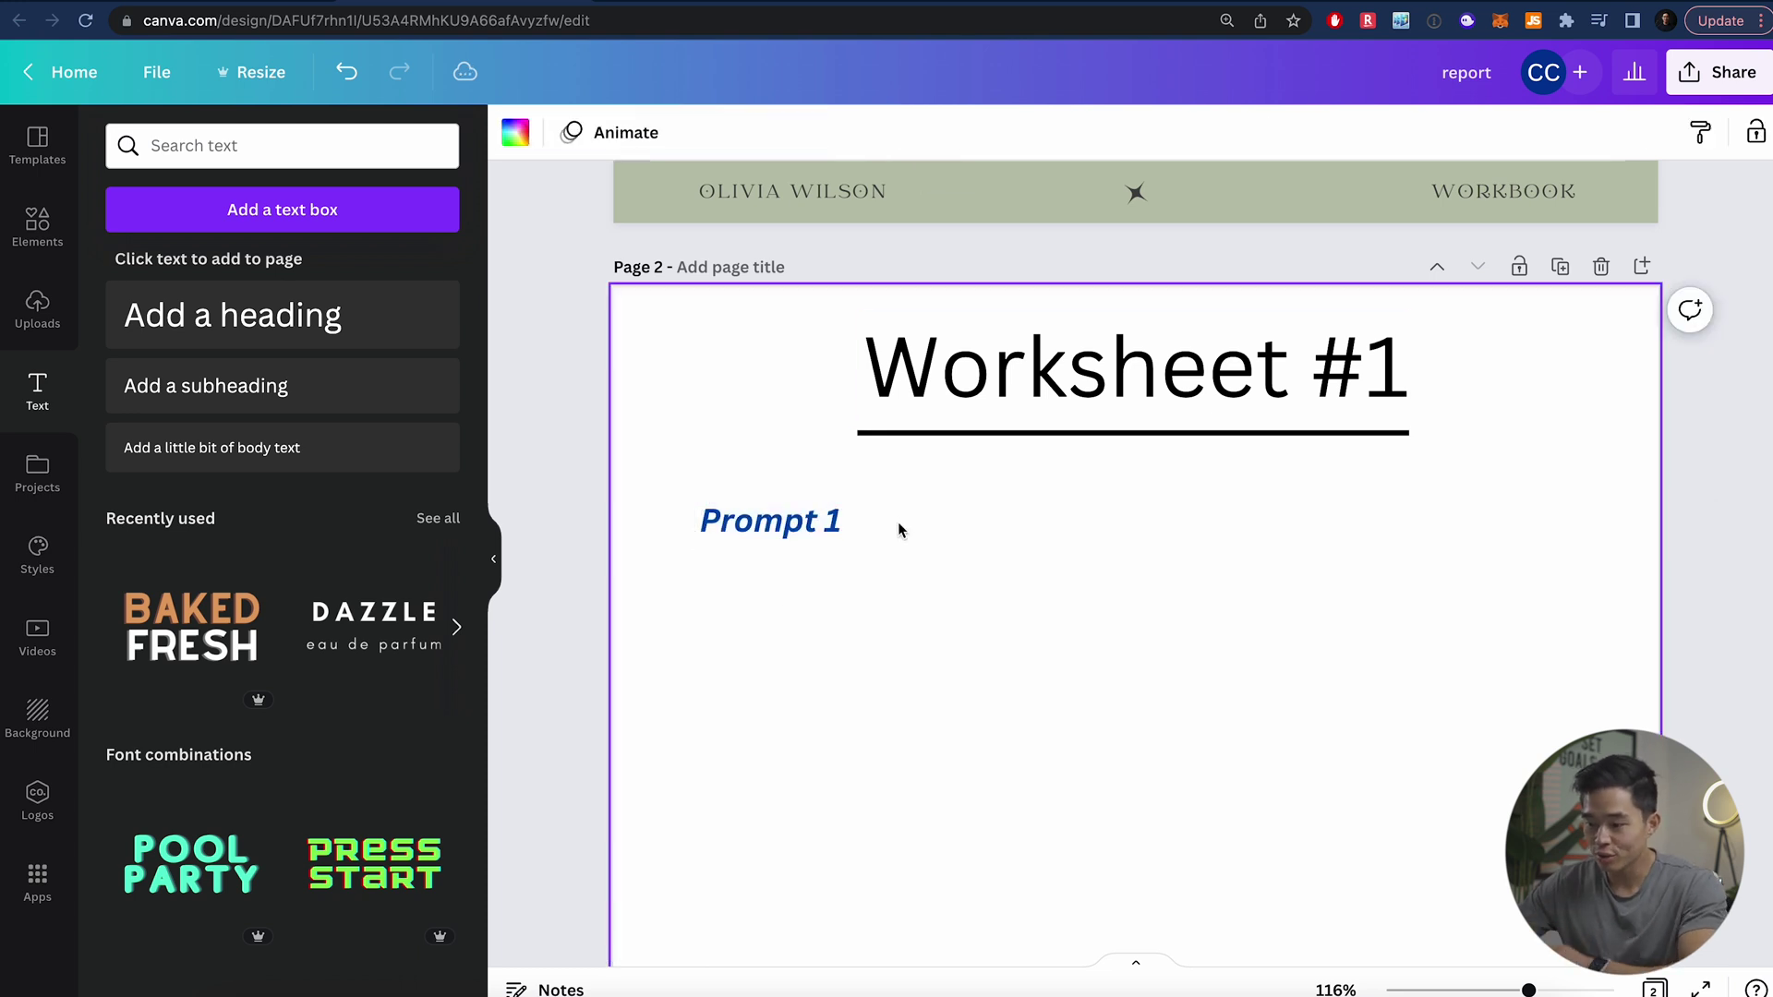
# Add one line of body text 'Please enter in the information for prompt 1' under it
pyautogui.moveTo(237, 447); pyautogui.dragTo(780, 531)
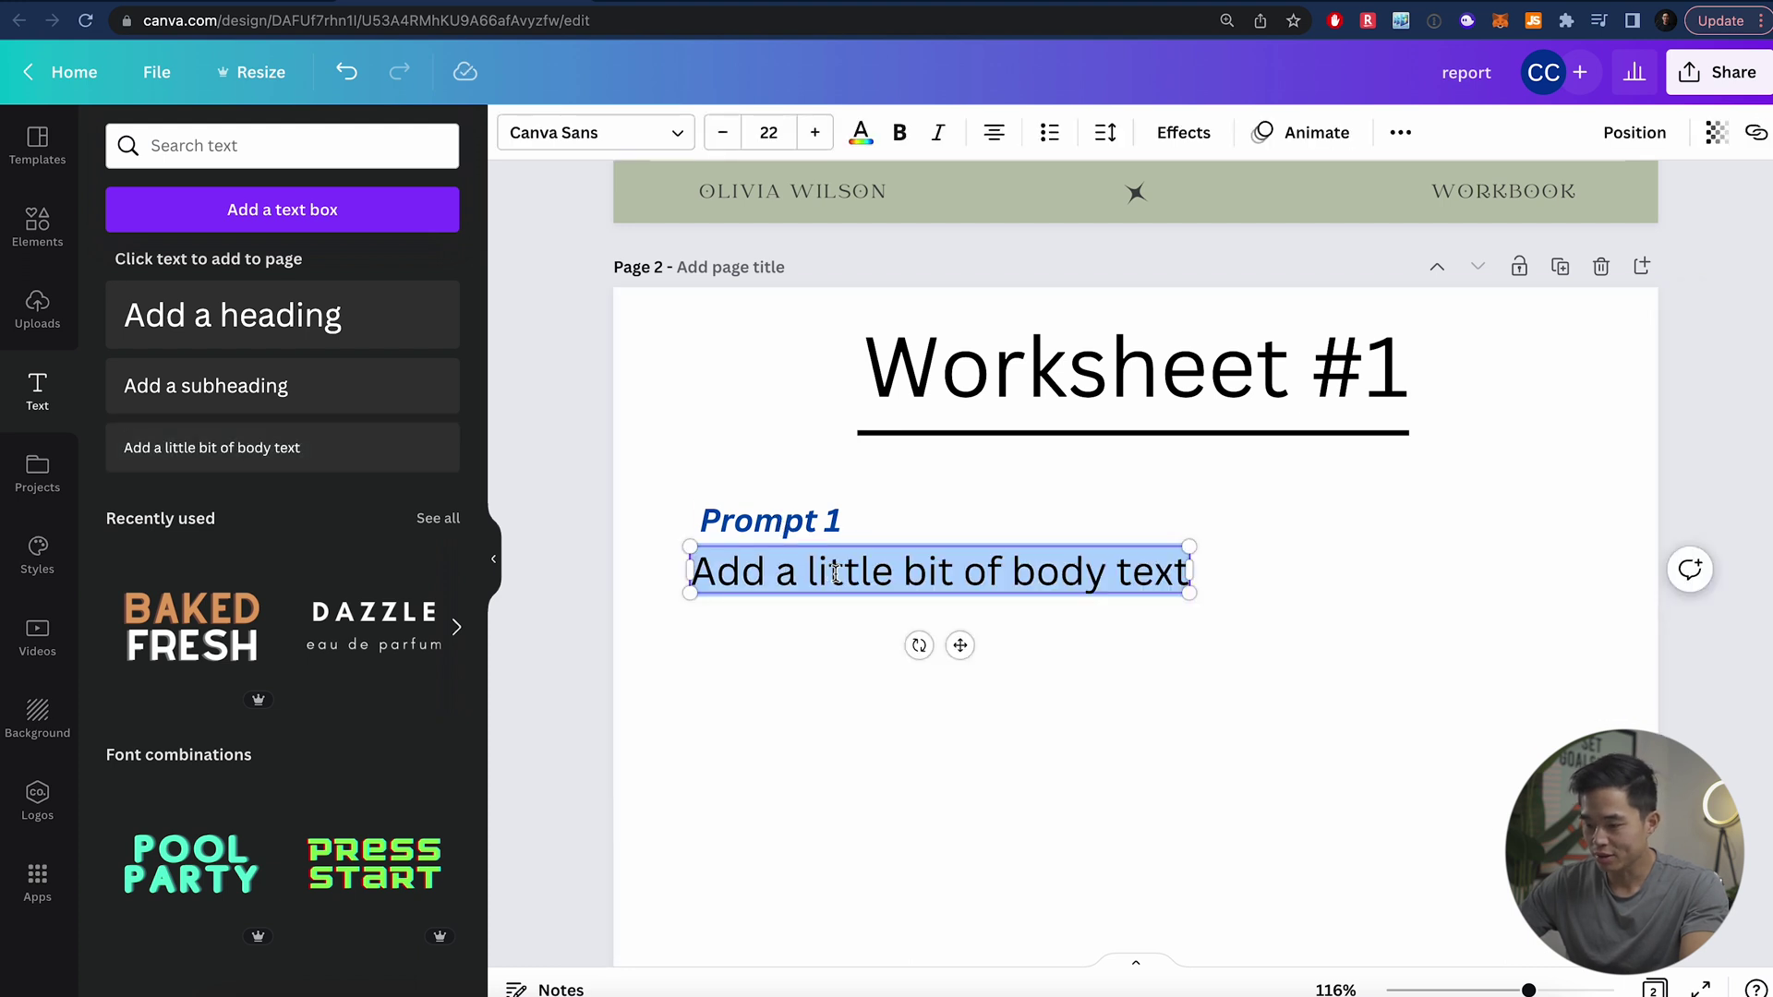
pyautogui.write('Please enter in')
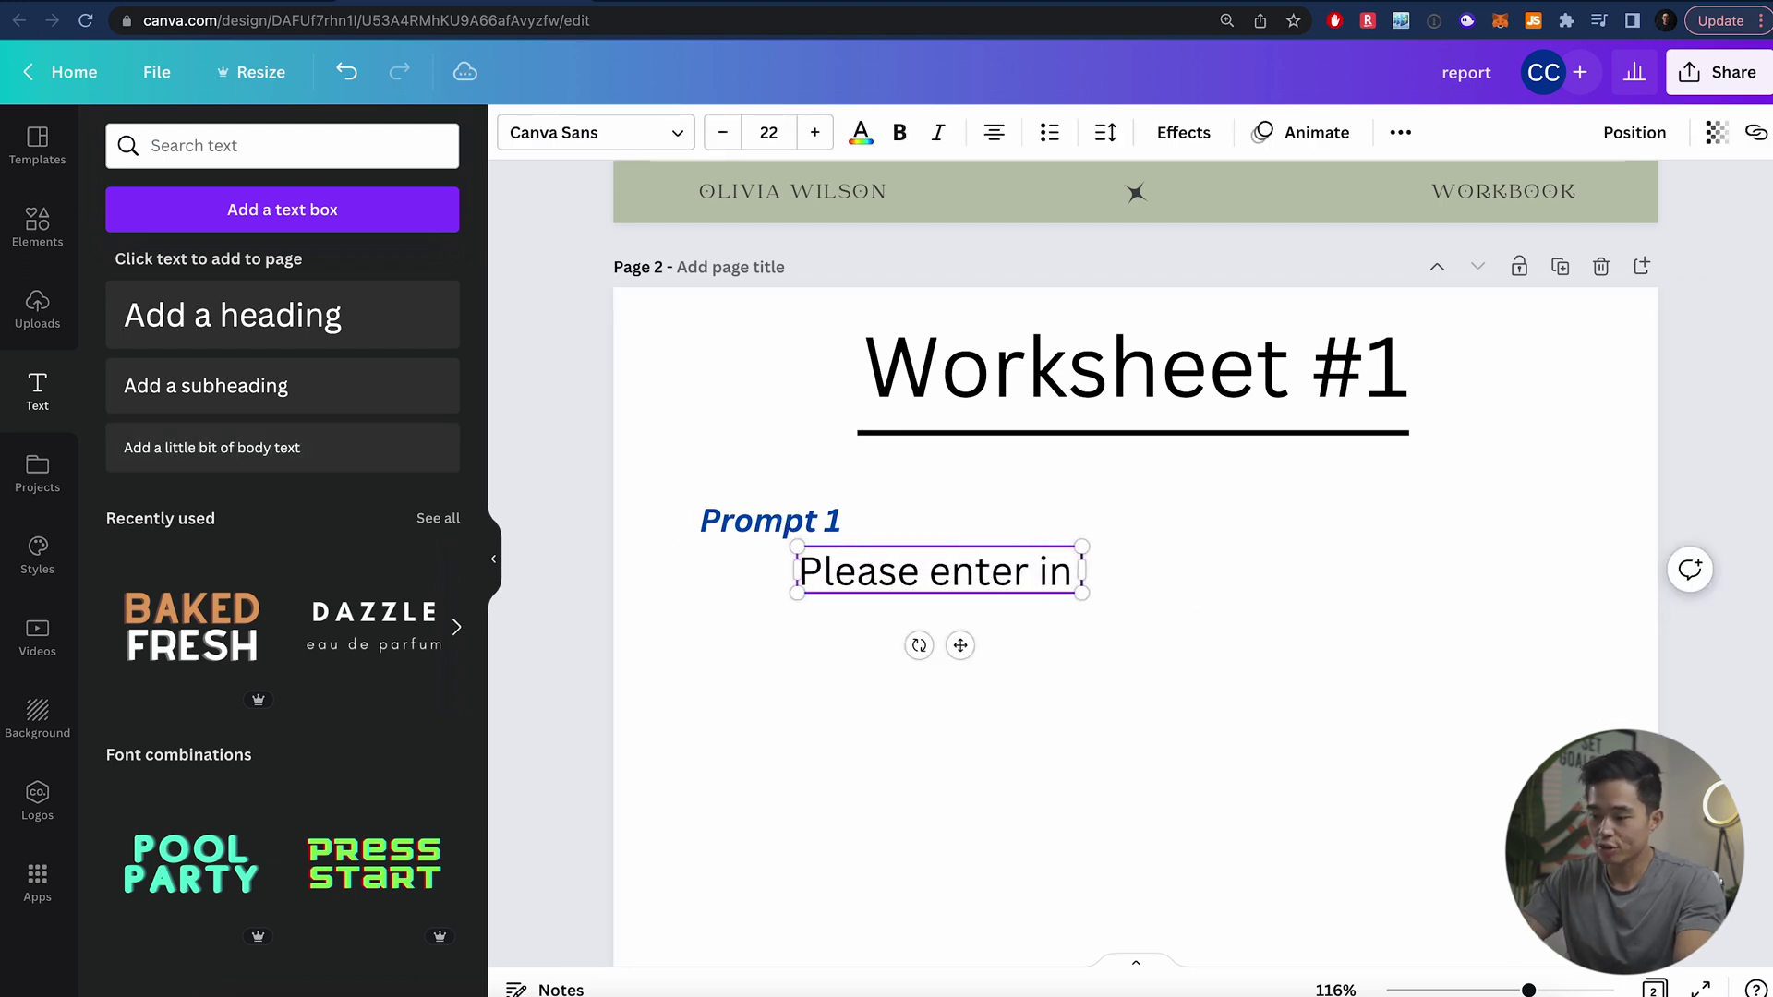
pyautogui.write(' the information f')
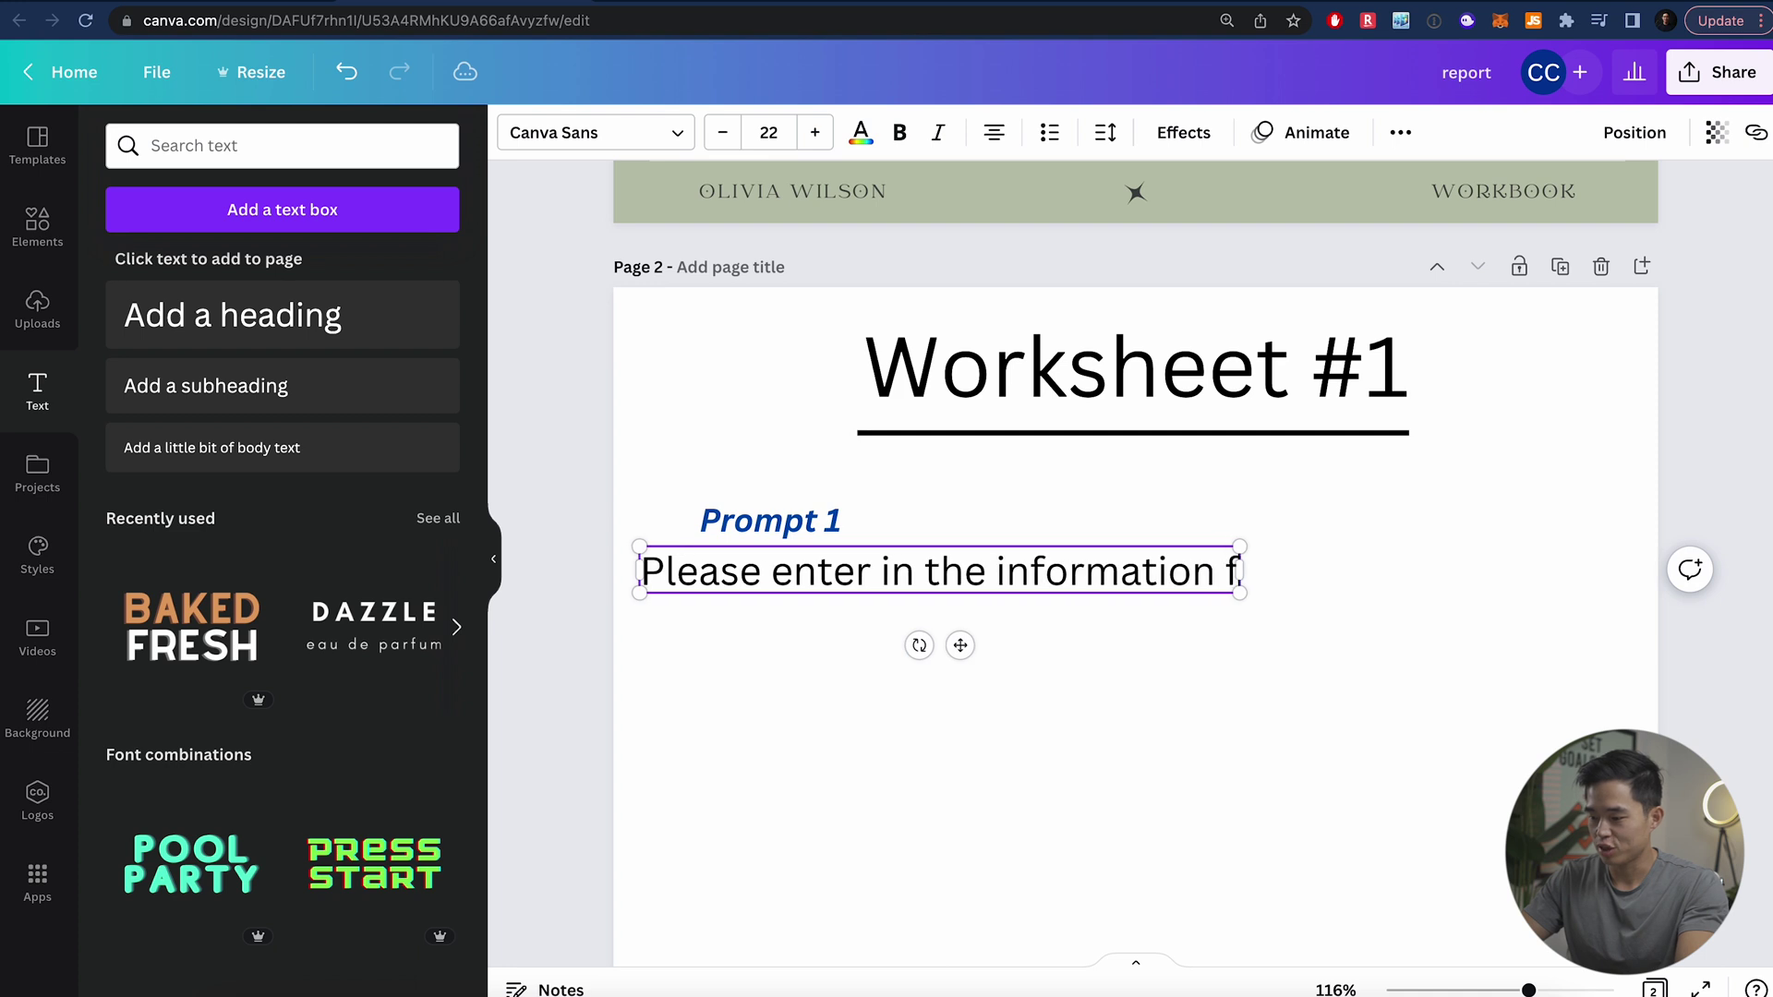
pyautogui.write('or prompt 1')
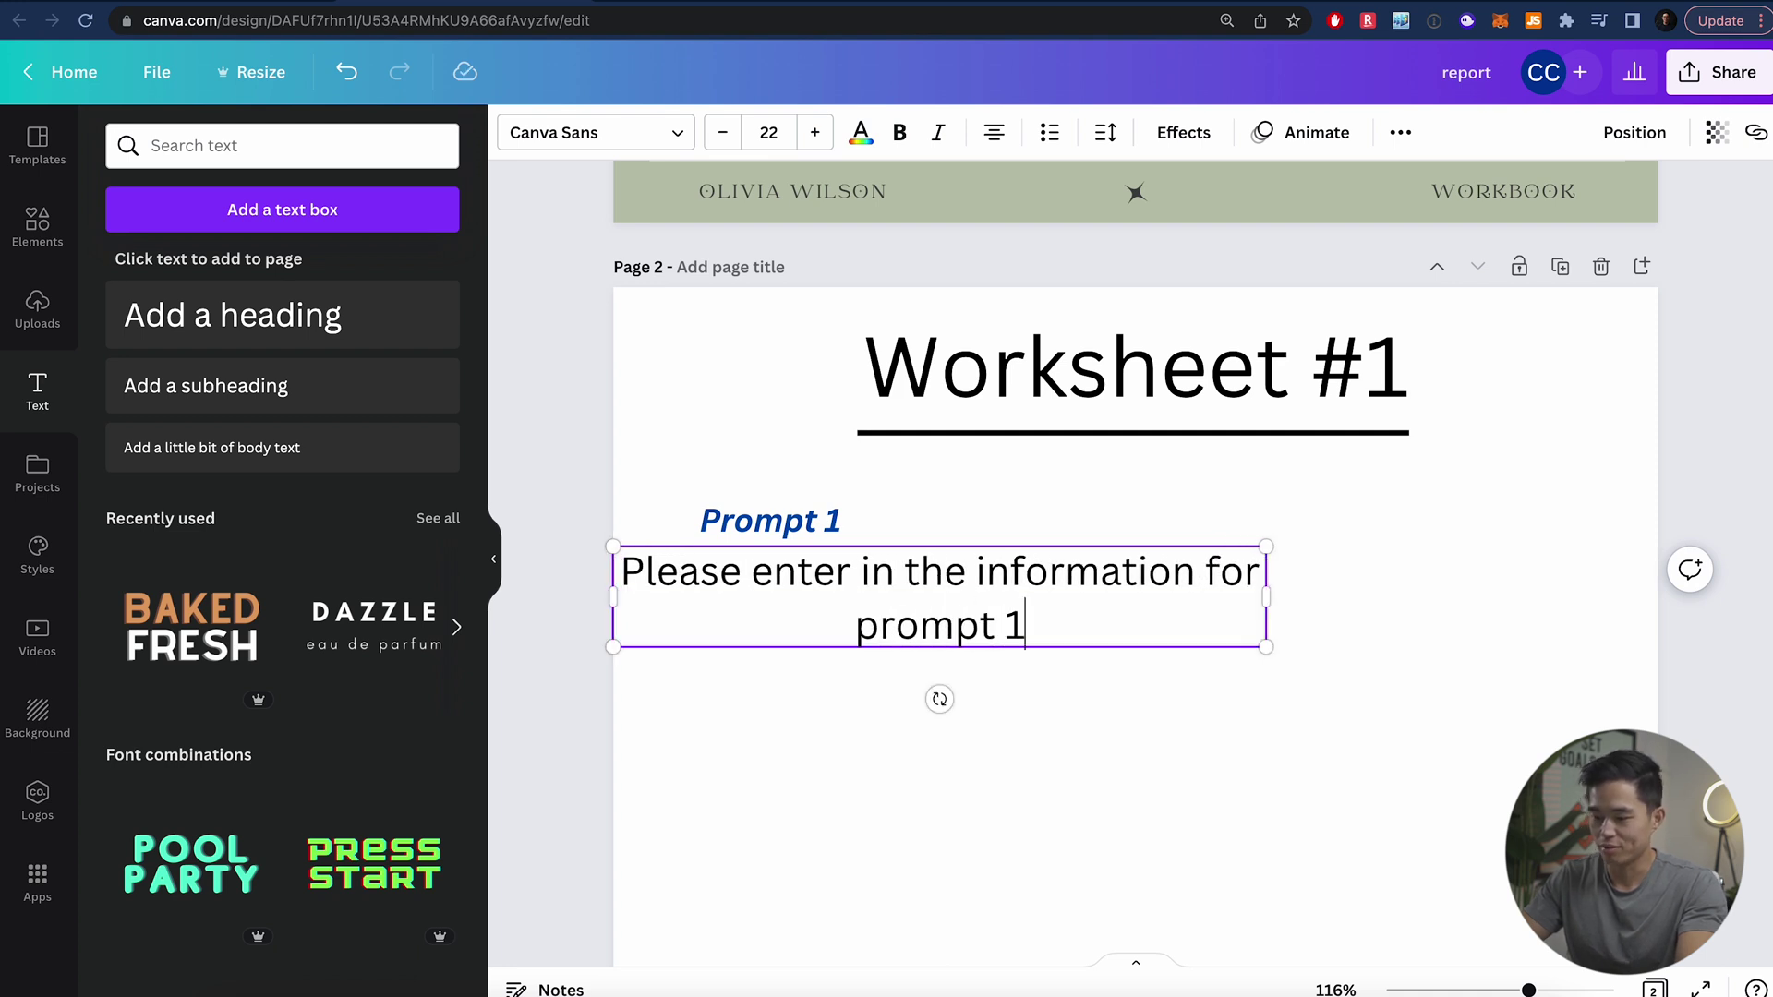
pyautogui.moveTo(1275, 587); pyautogui.dragTo(1134, 573)
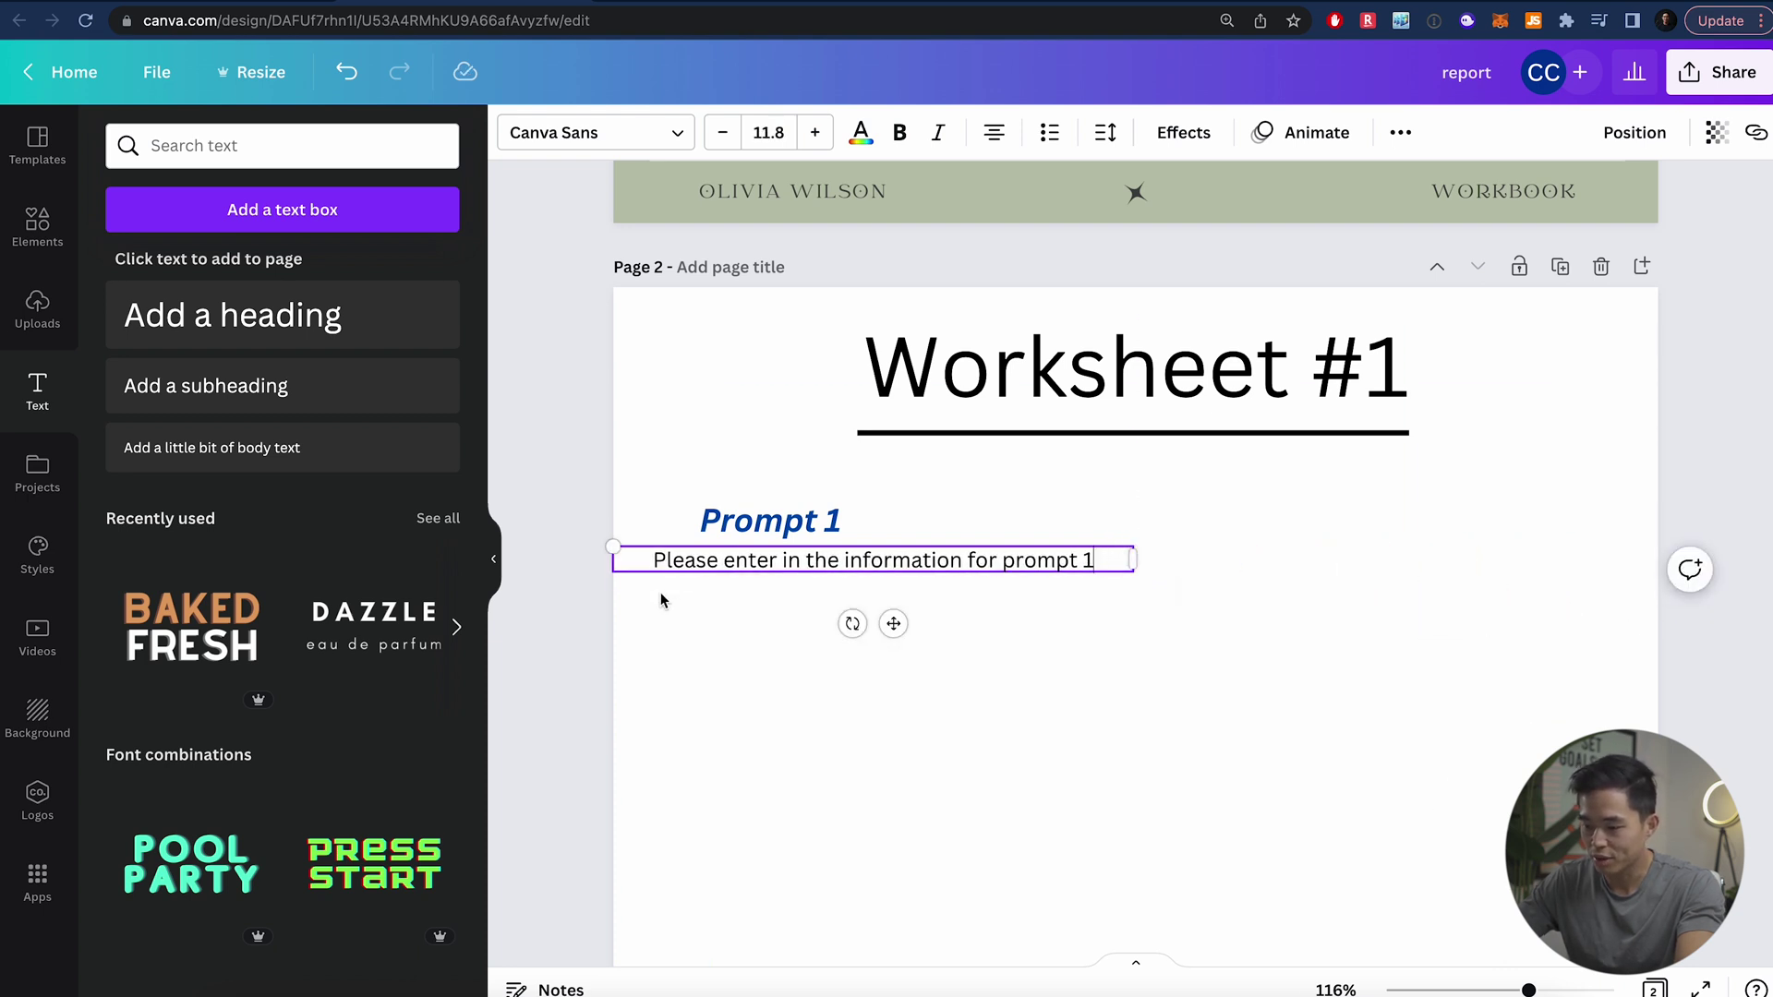
pyautogui.moveTo(711, 556); pyautogui.dragTo(759, 563)
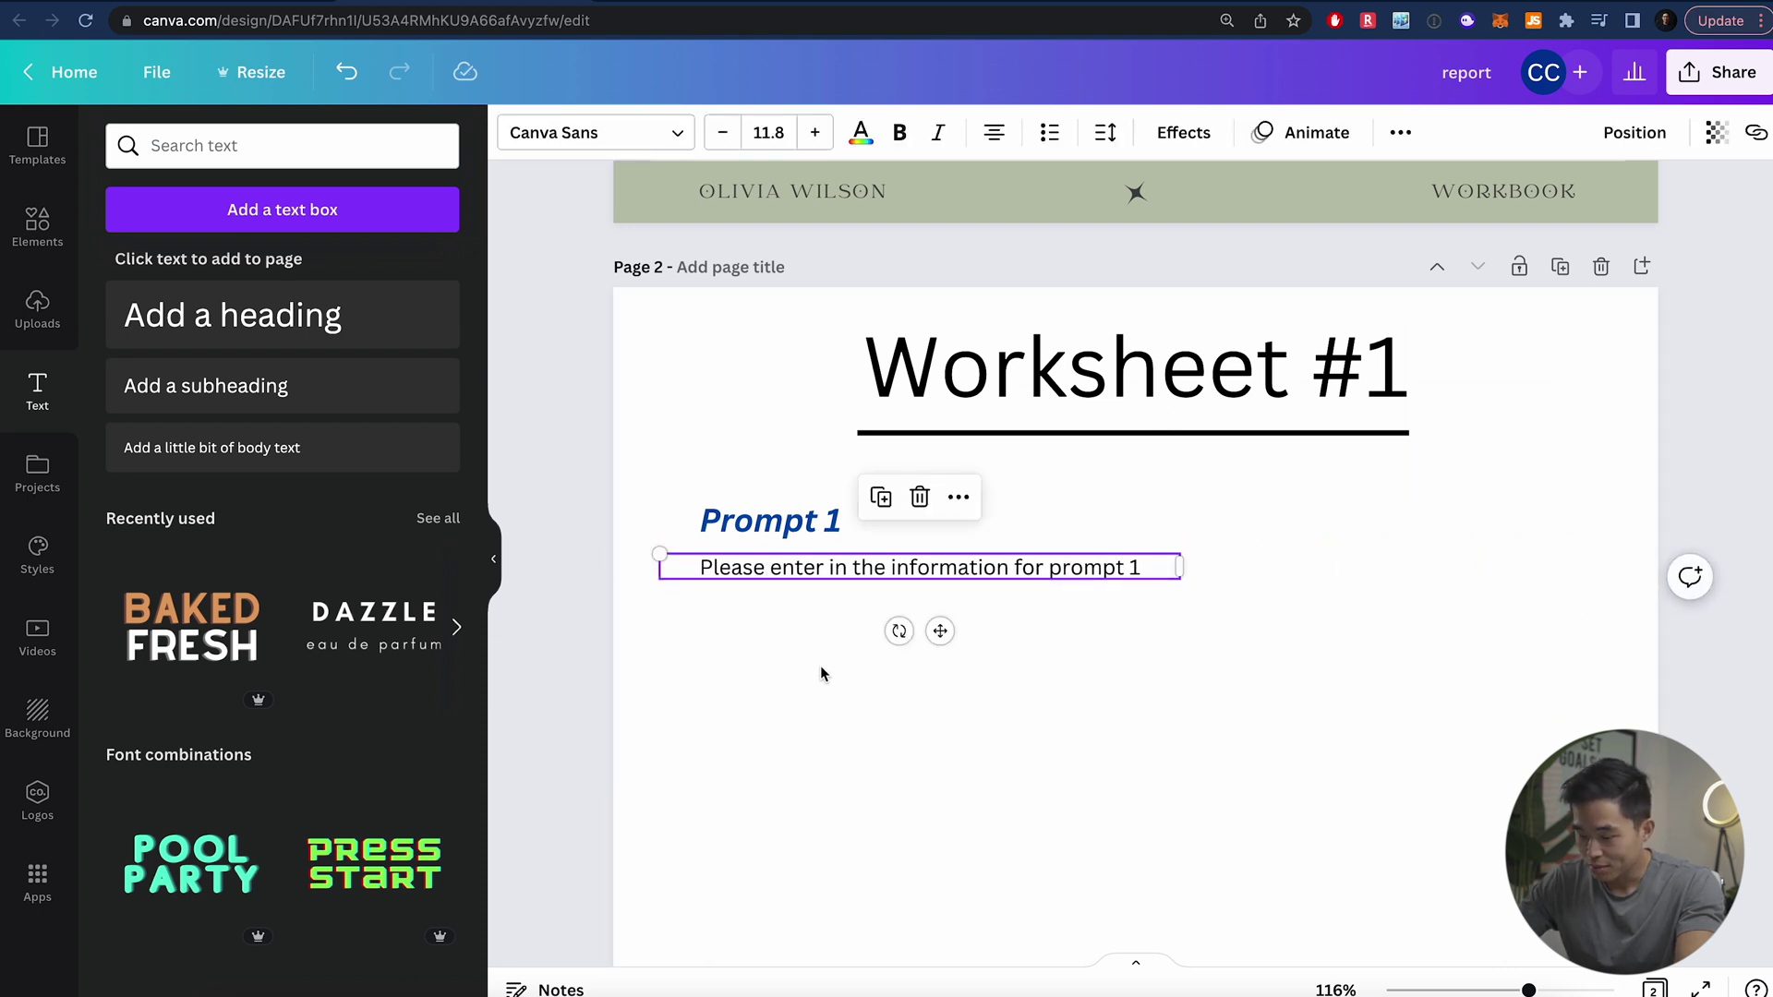
pyautogui.click(822, 673)
# Add a square below the prompt text and stretch it into a wide answer box
pyautogui.click(38, 227)
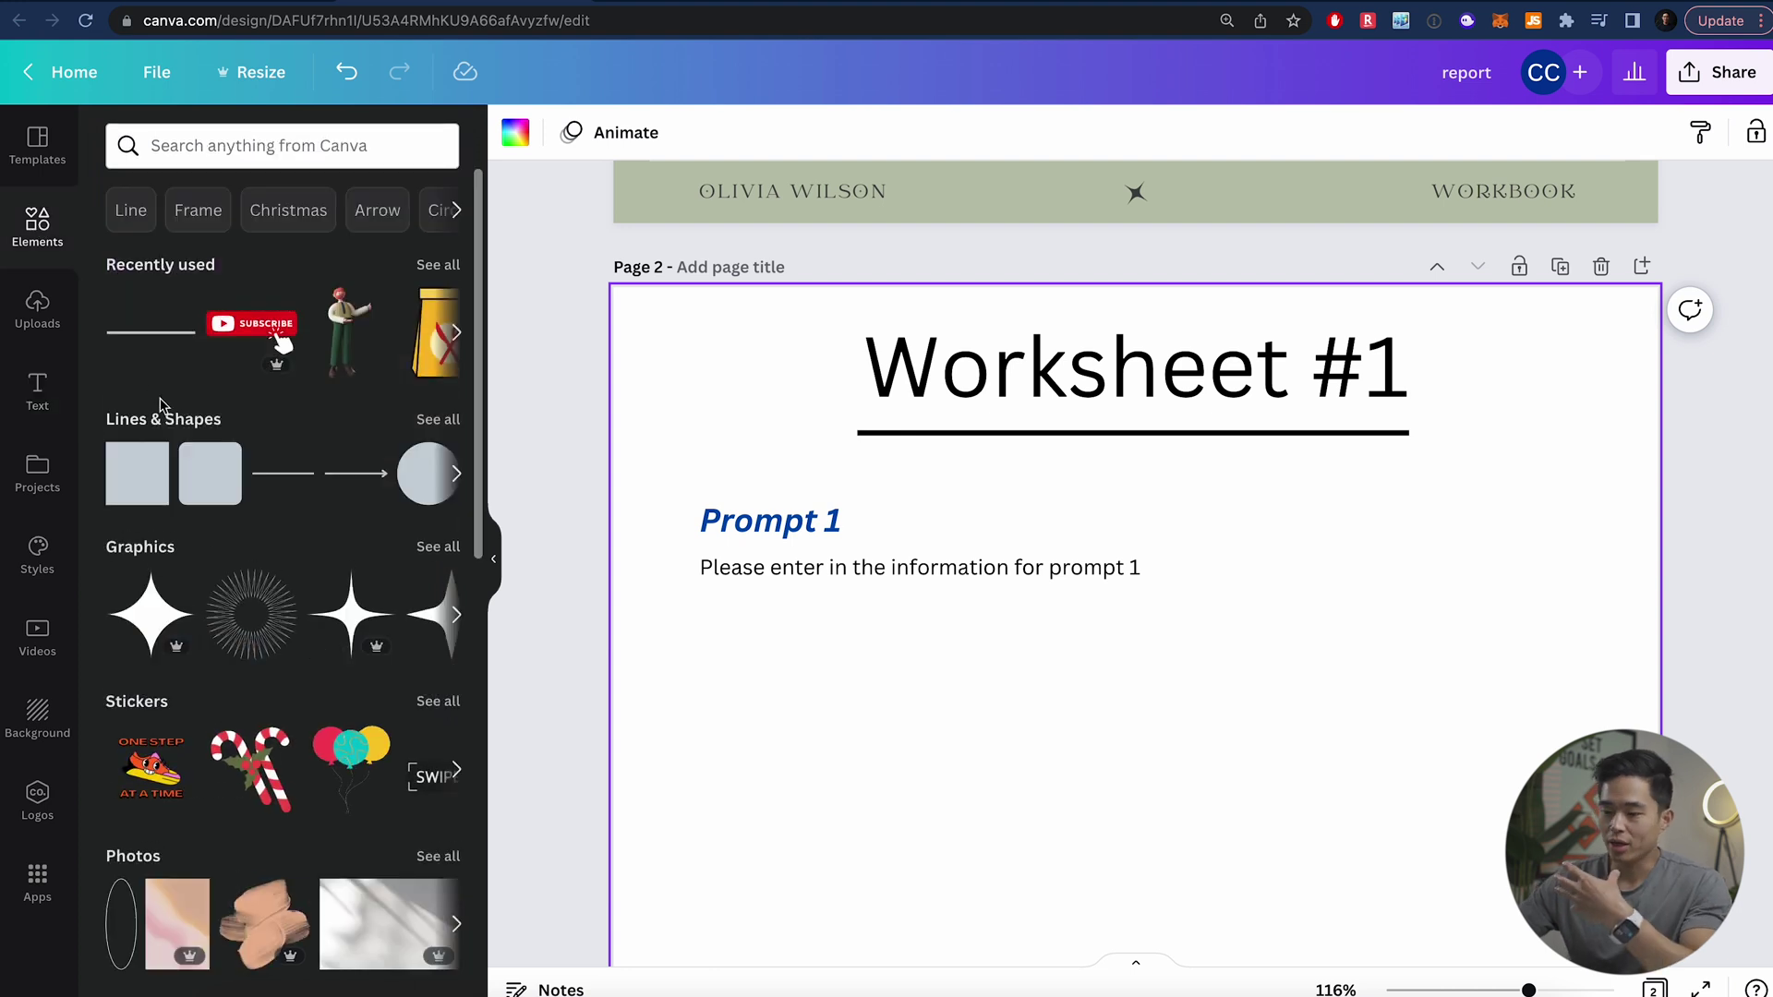
pyautogui.moveTo(145, 497)
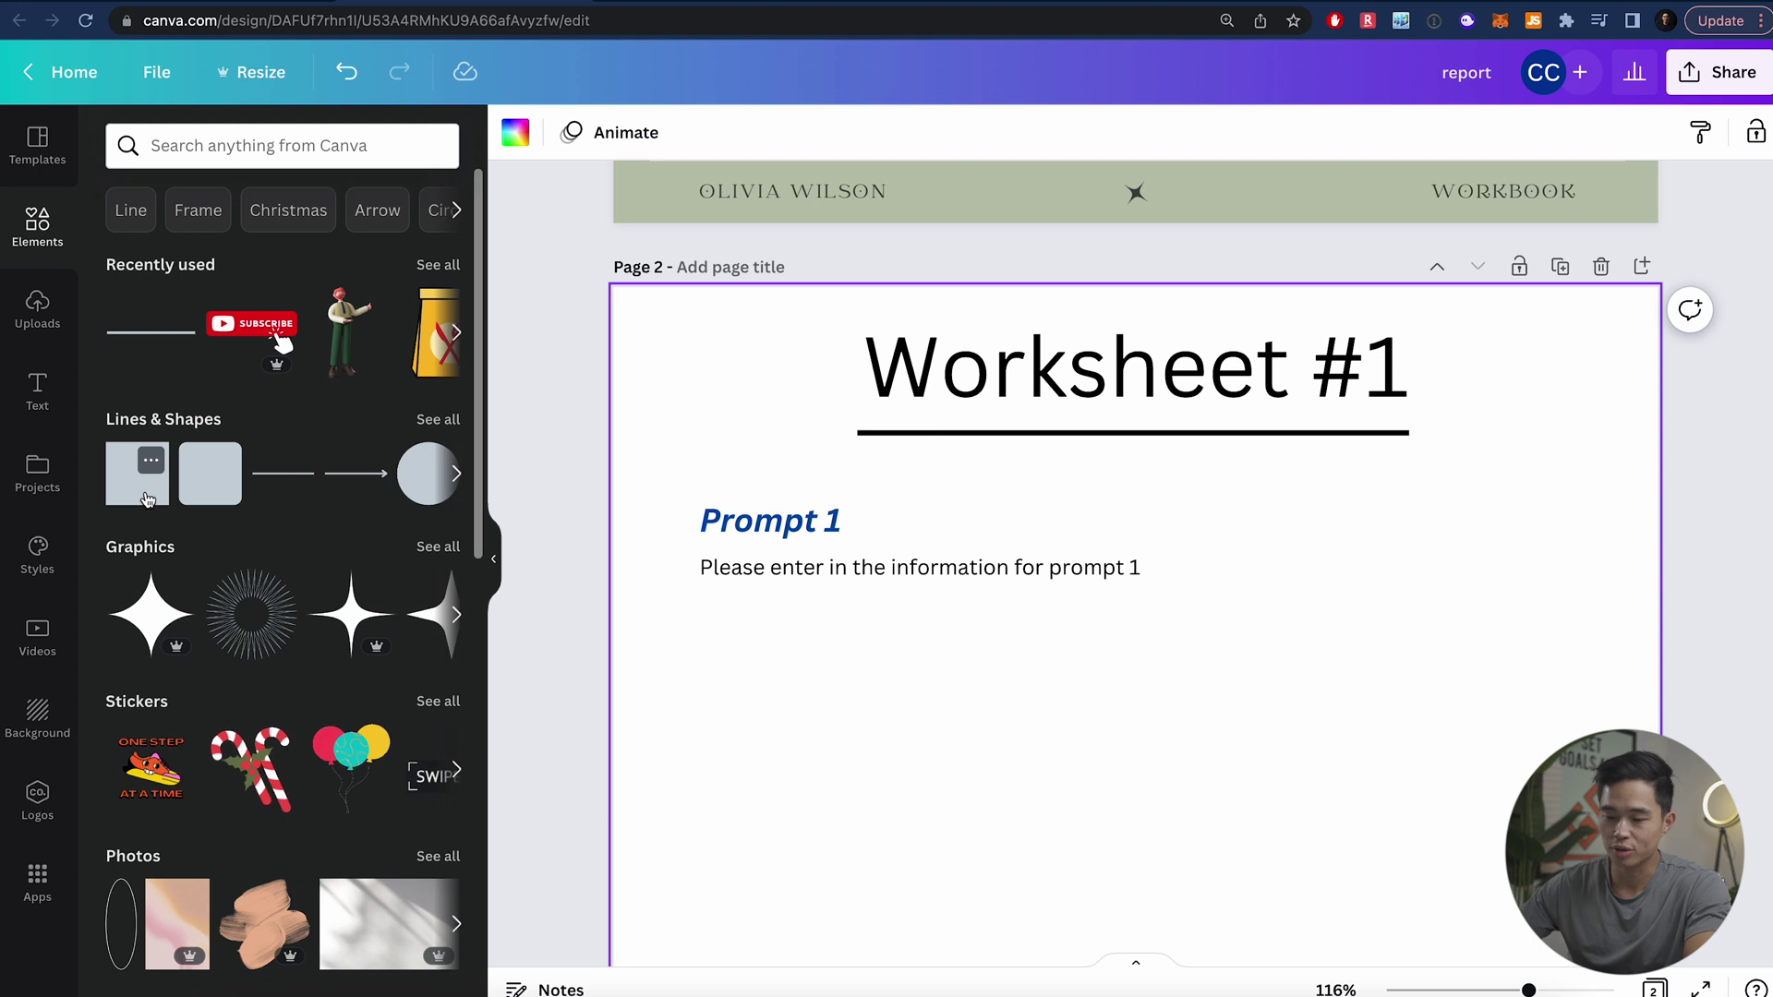
pyautogui.moveTo(151, 480); pyautogui.dragTo(736, 662)
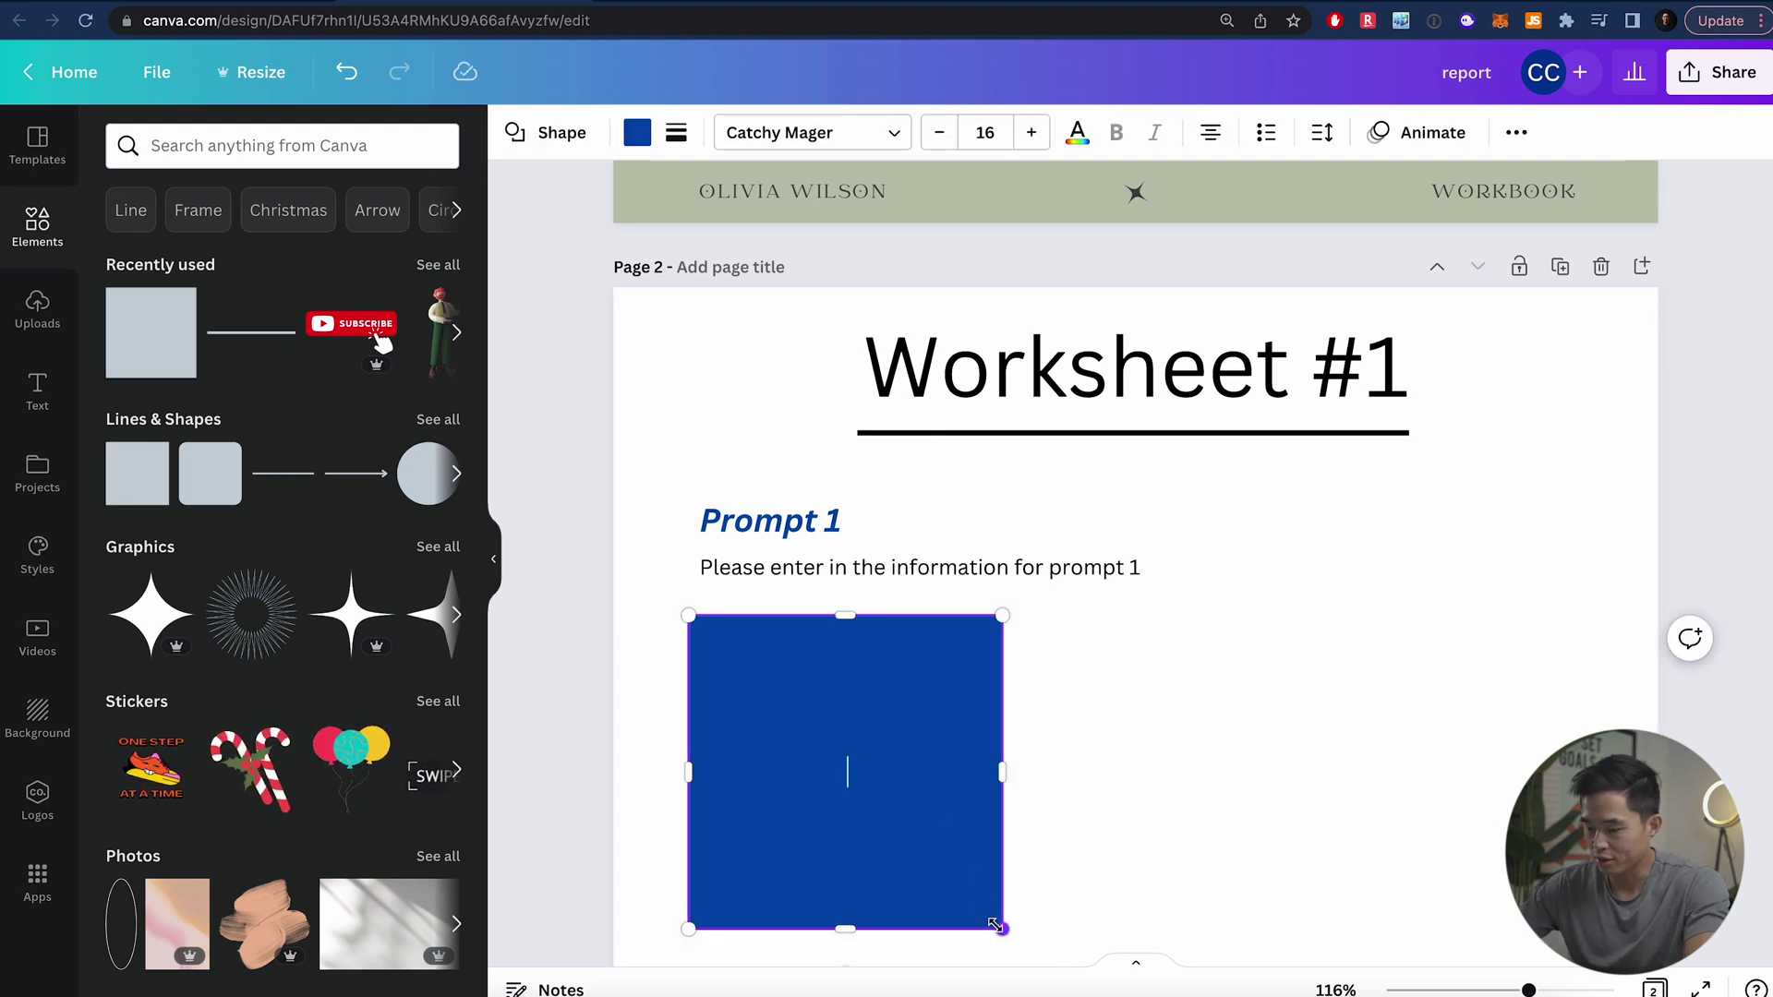
pyautogui.moveTo(995, 924); pyautogui.dragTo(1585, 747)
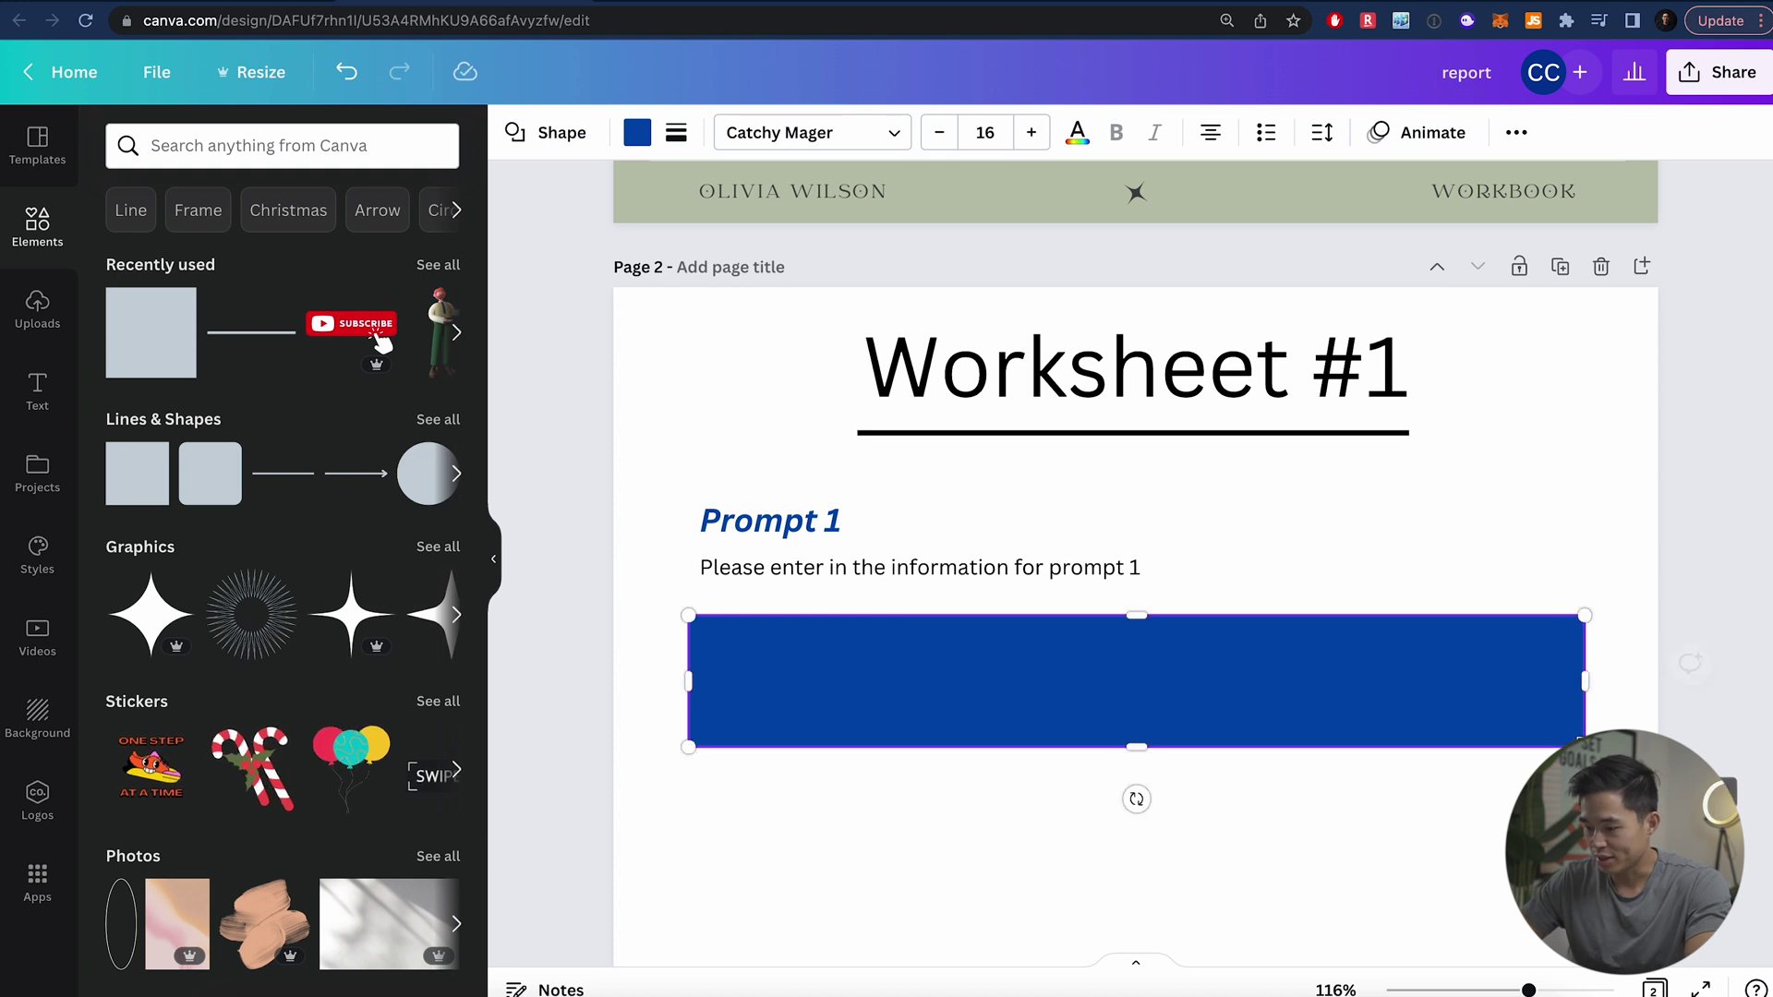
# Fill the answer box light grey #faf8f6 and centre it on the page
pyautogui.click(637, 134)
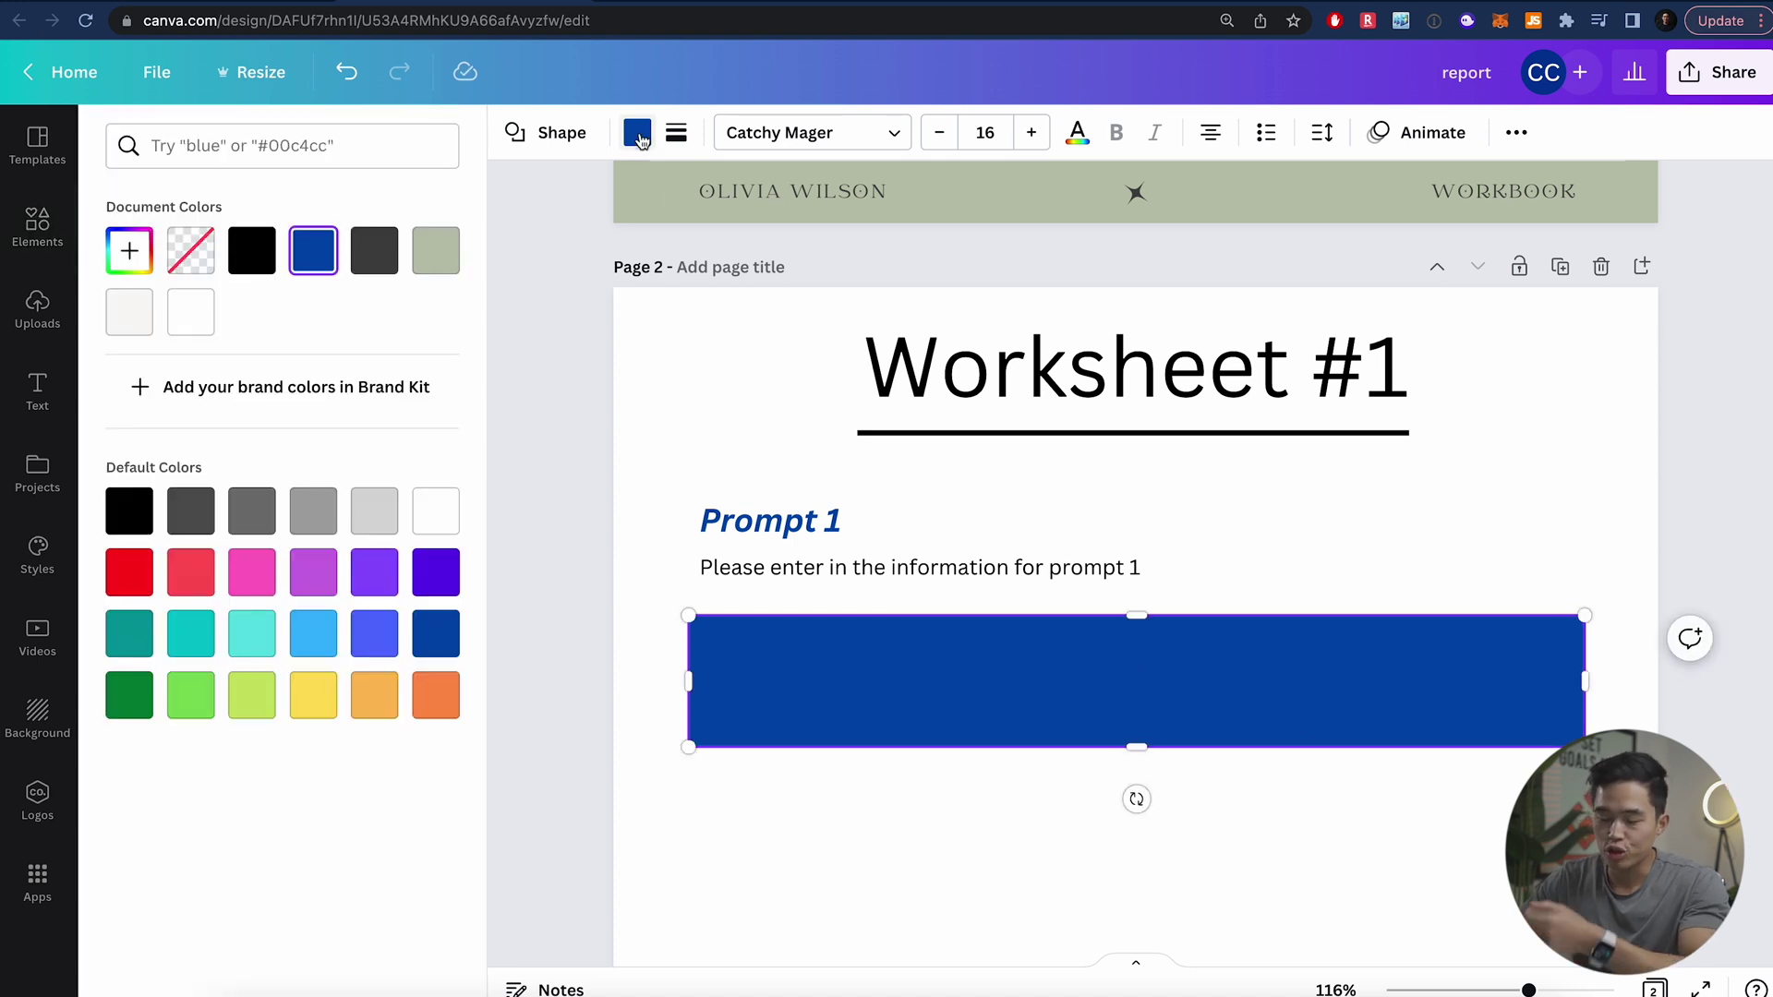
pyautogui.click(144, 330)
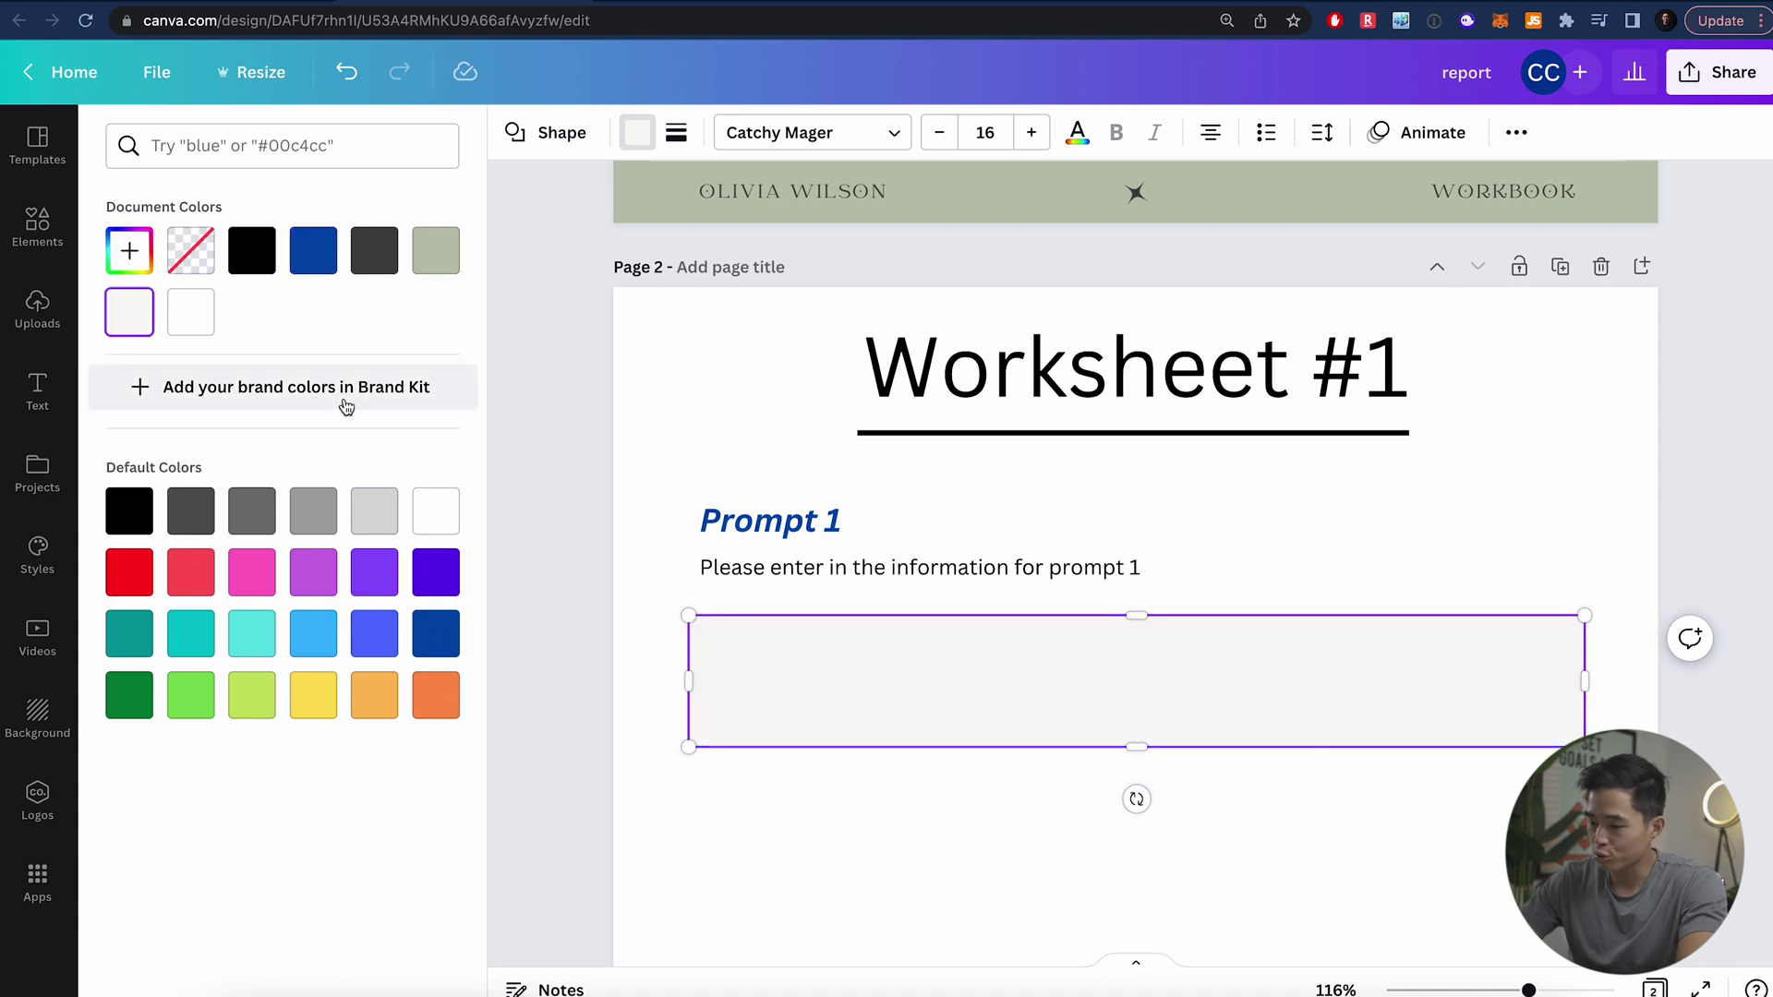
pyautogui.click(450, 262)
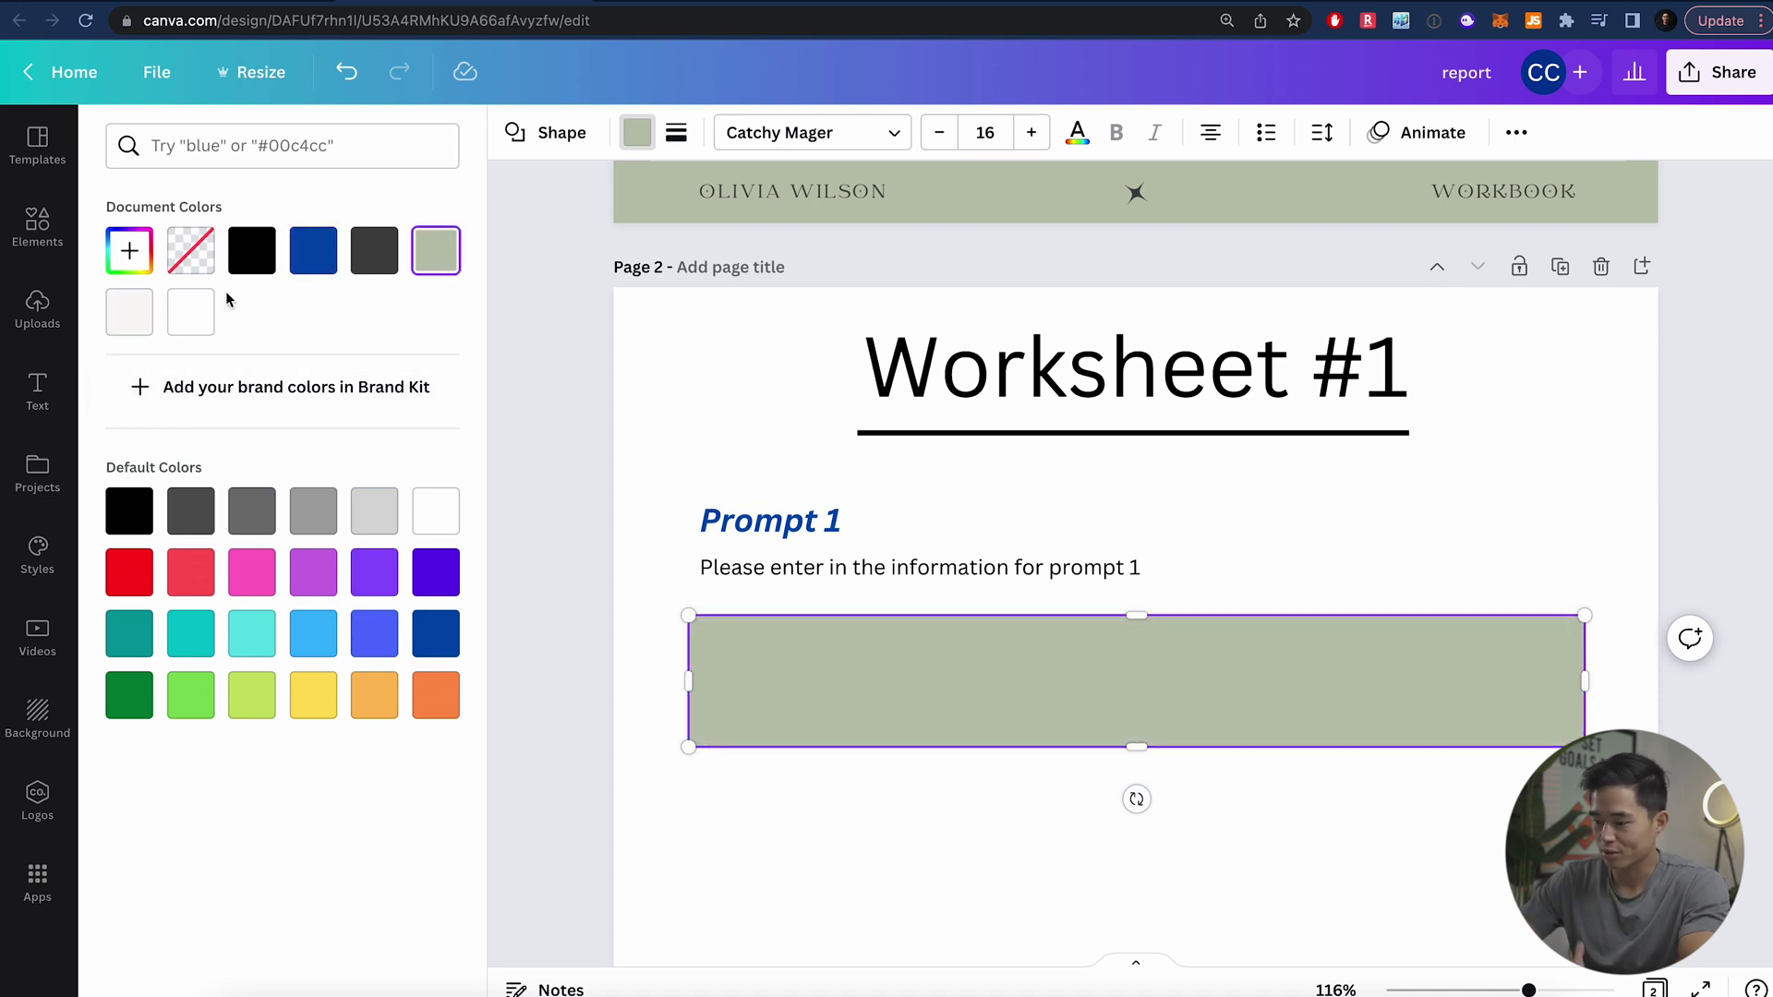
pyautogui.click(131, 312)
pyautogui.click(593, 477)
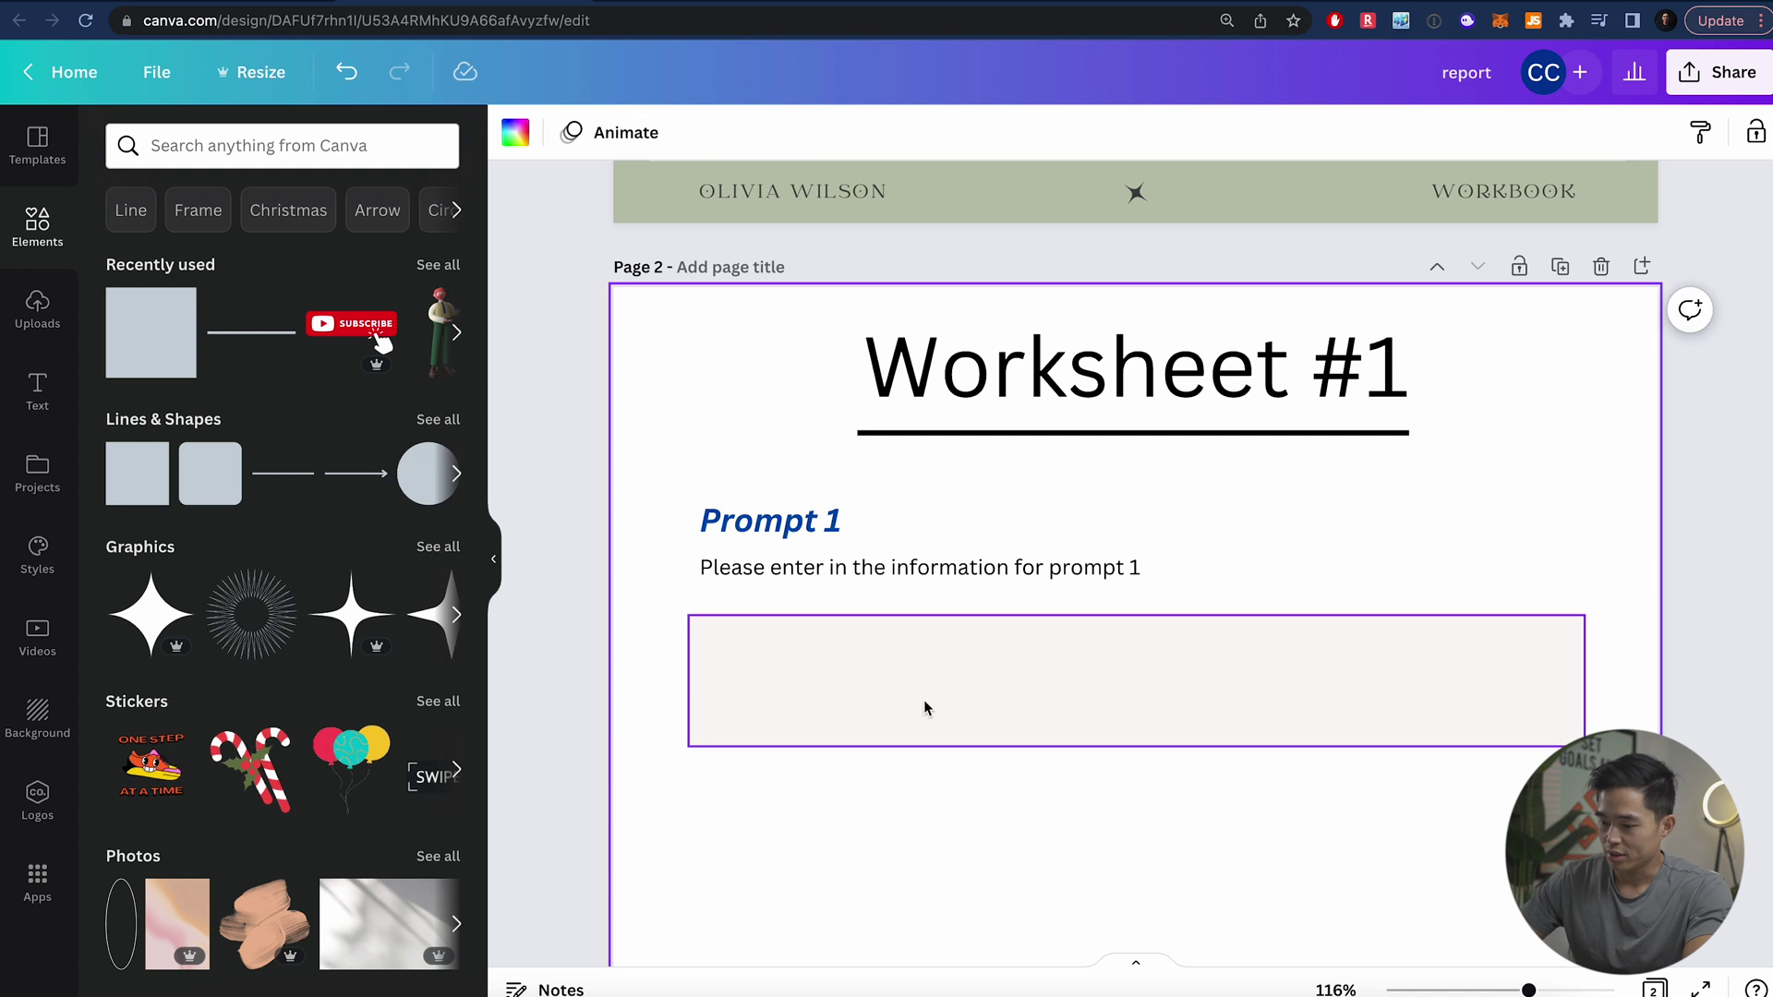
pyautogui.moveTo(943, 693); pyautogui.dragTo(938, 681)
pyautogui.click(1082, 680)
pyautogui.scroll(-1, 1083, 680)
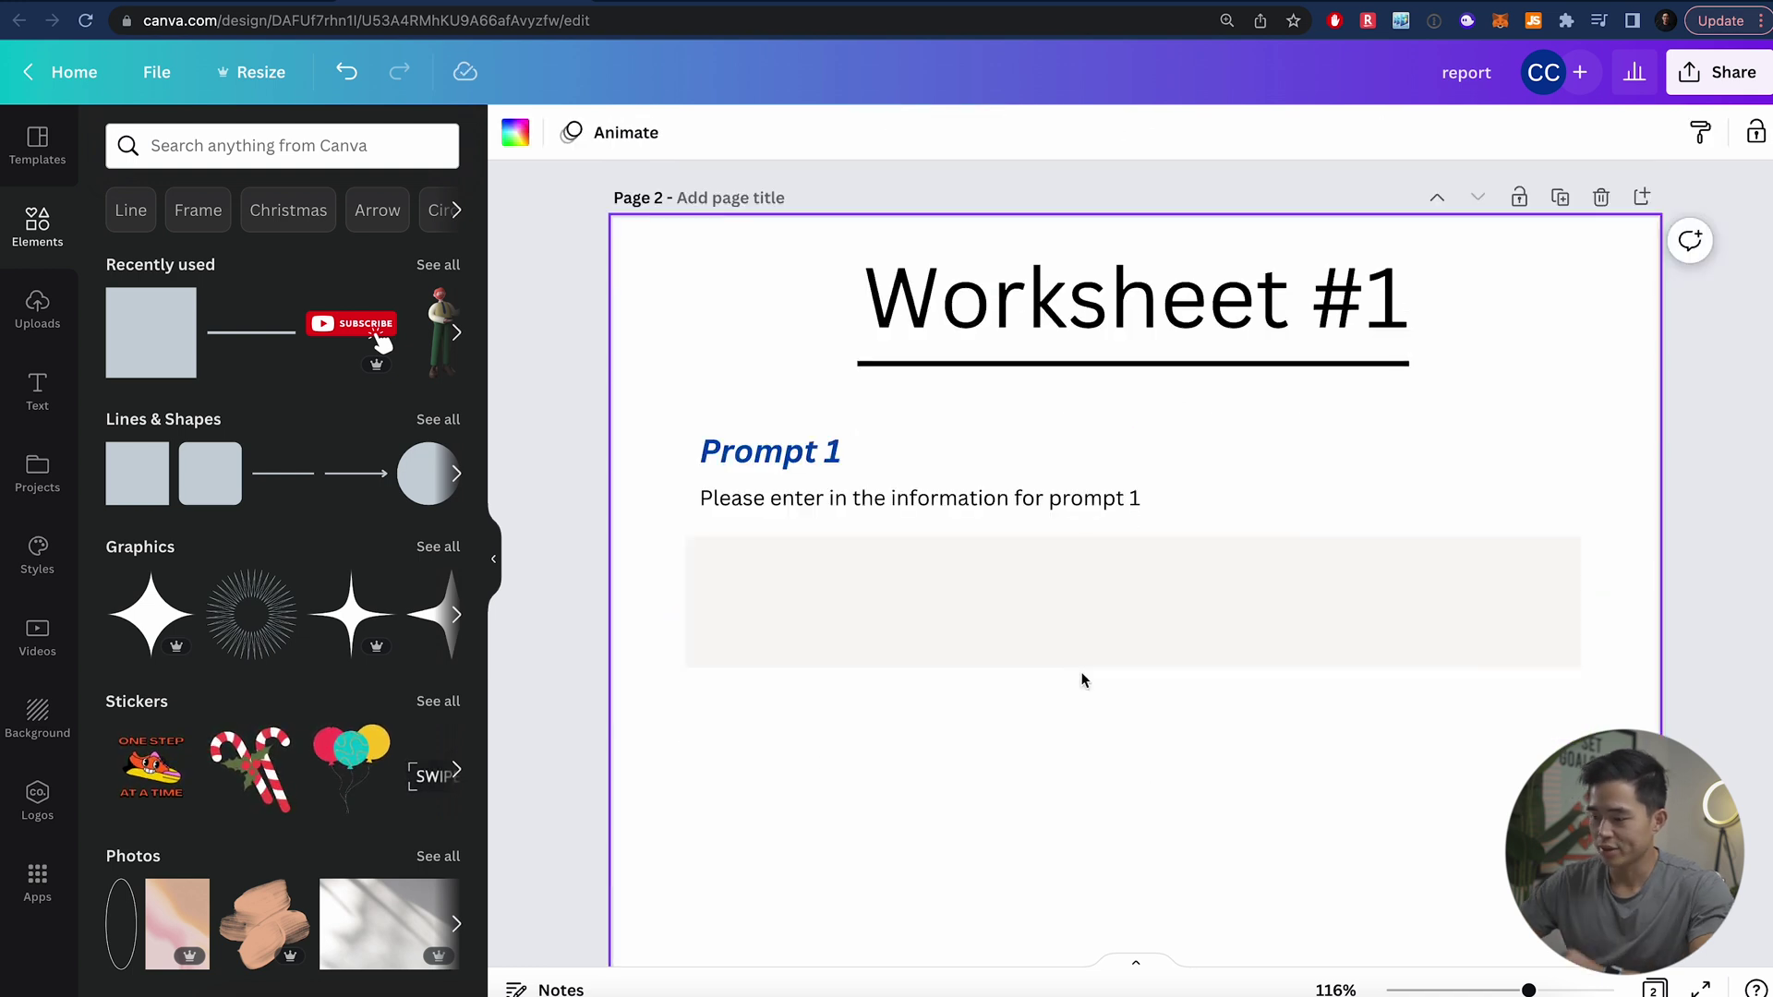
# Copy the Prompt 1 heading below the grey box and change it to Prompt 2
pyautogui.scroll(-1, 893, 726)
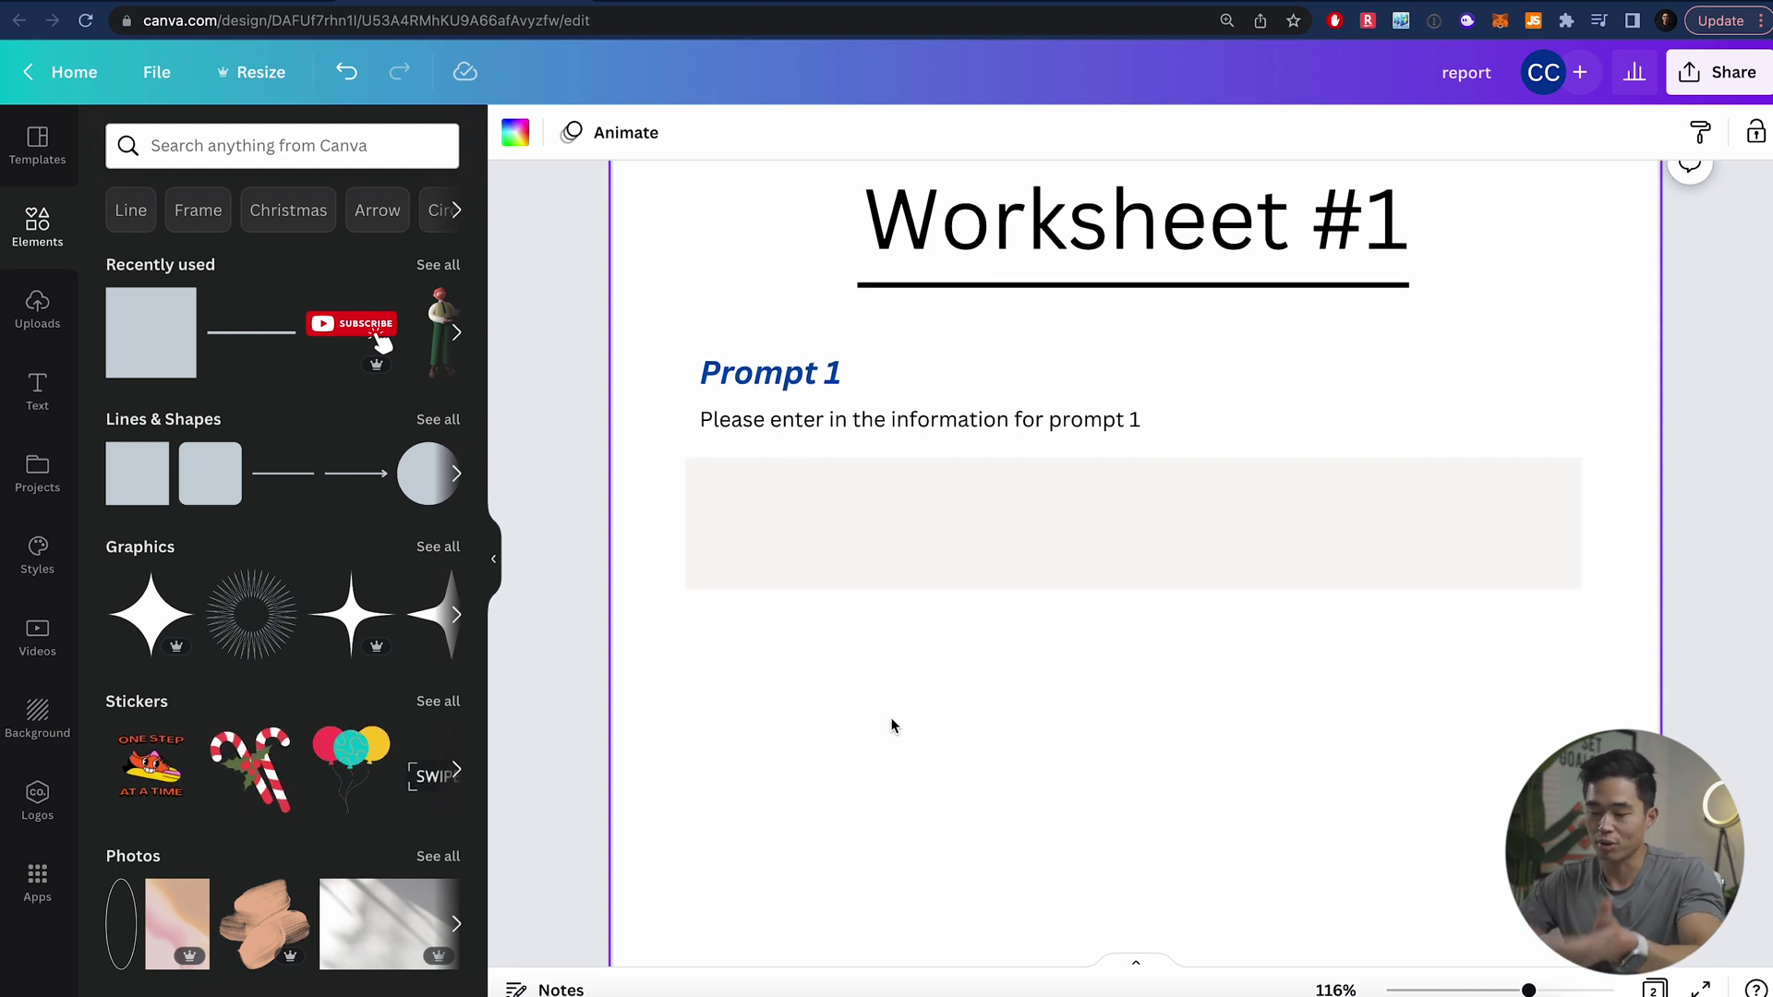
pyautogui.click(806, 370)
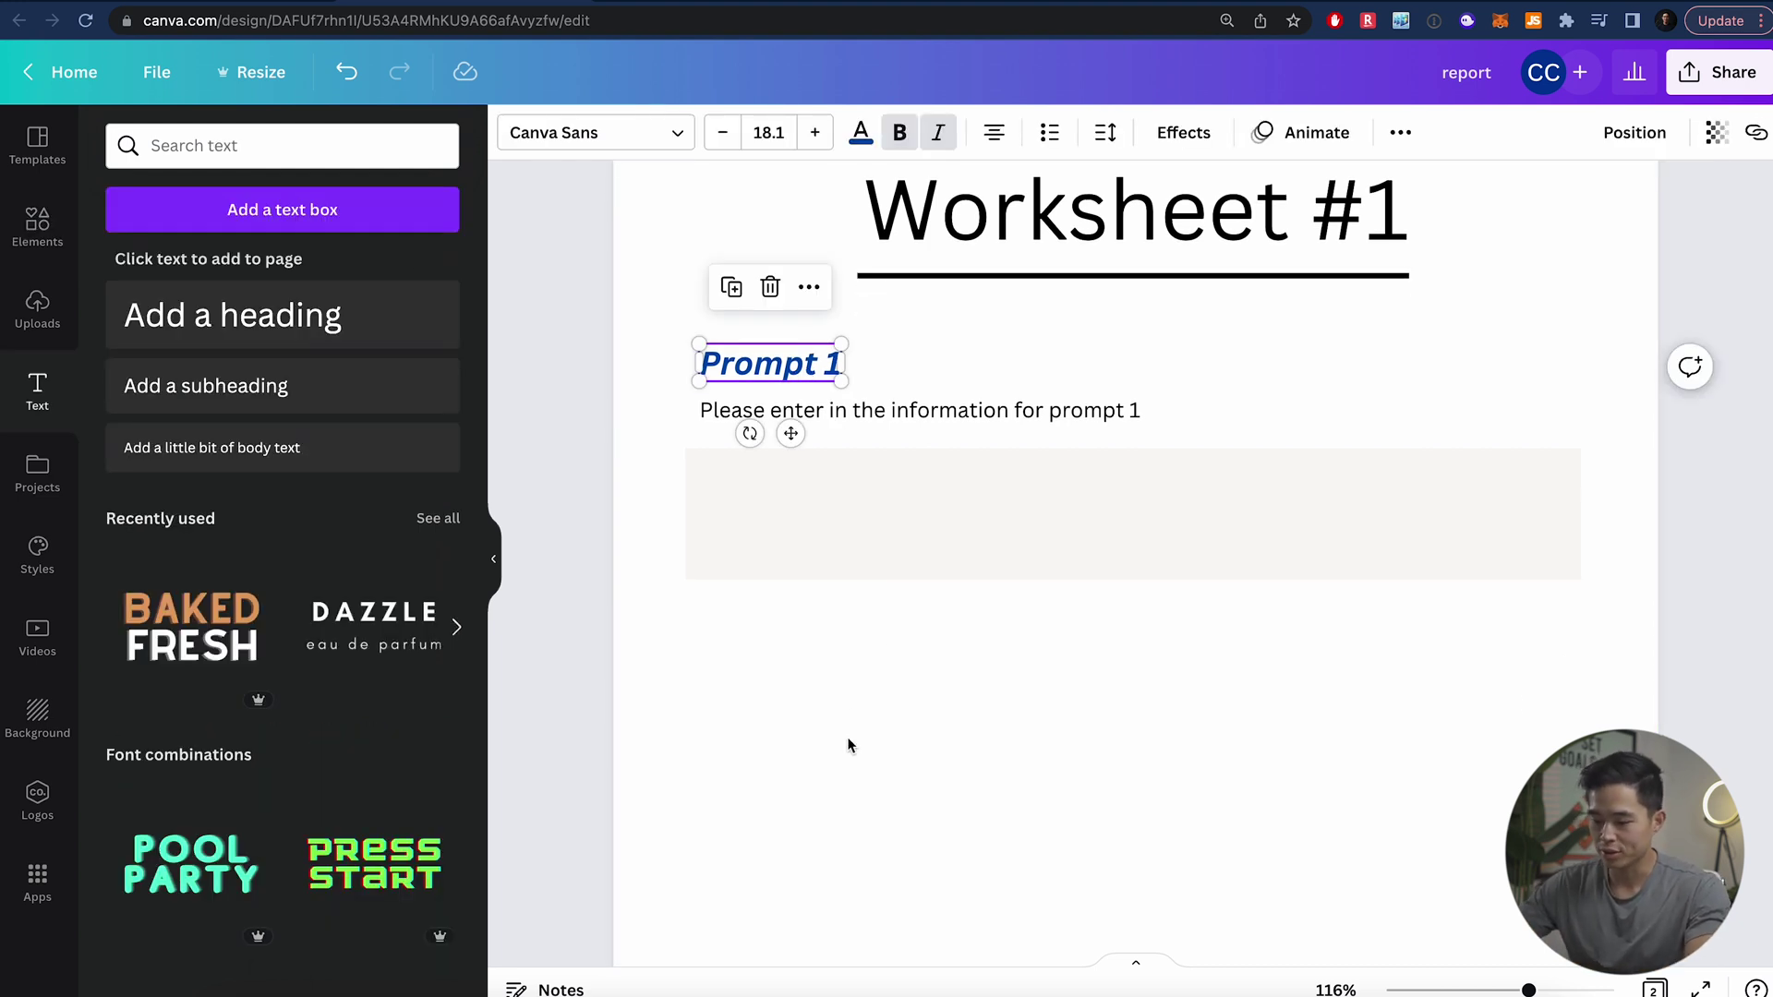
pyautogui.click(792, 726)
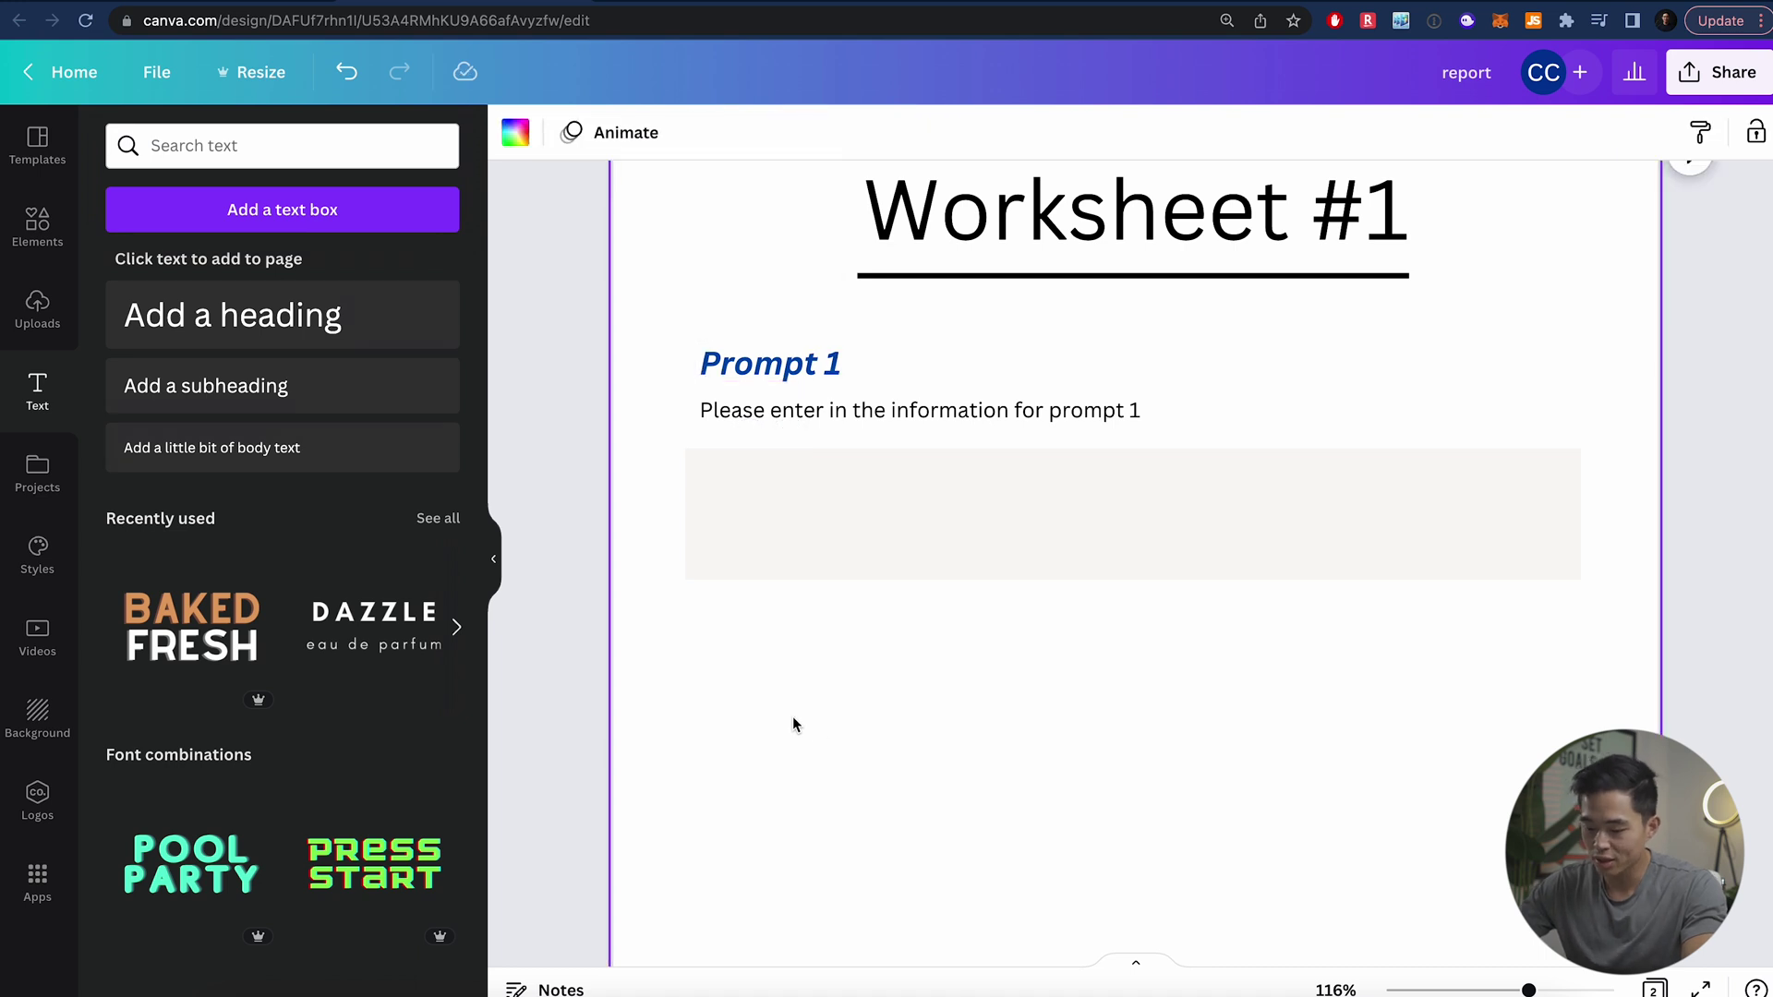
pyautogui.hotkey('ctrl', 'v')
pyautogui.moveTo(821, 391); pyautogui.dragTo(796, 632)
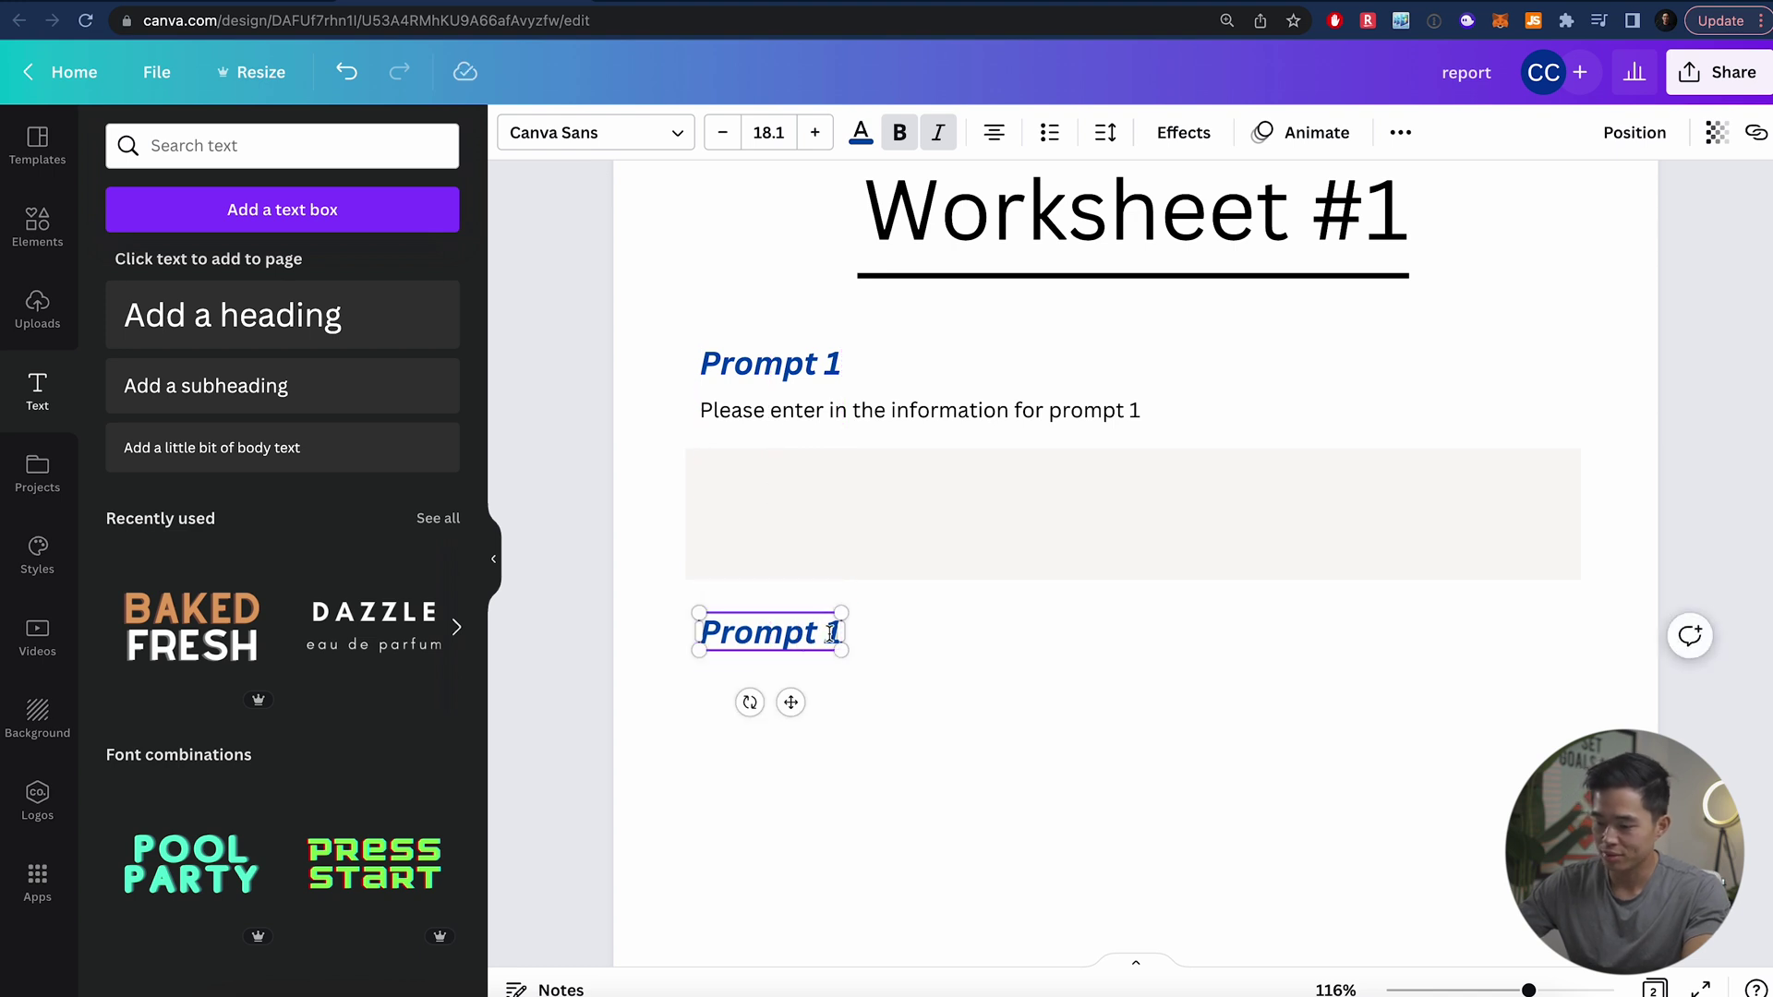
pyautogui.write('2')
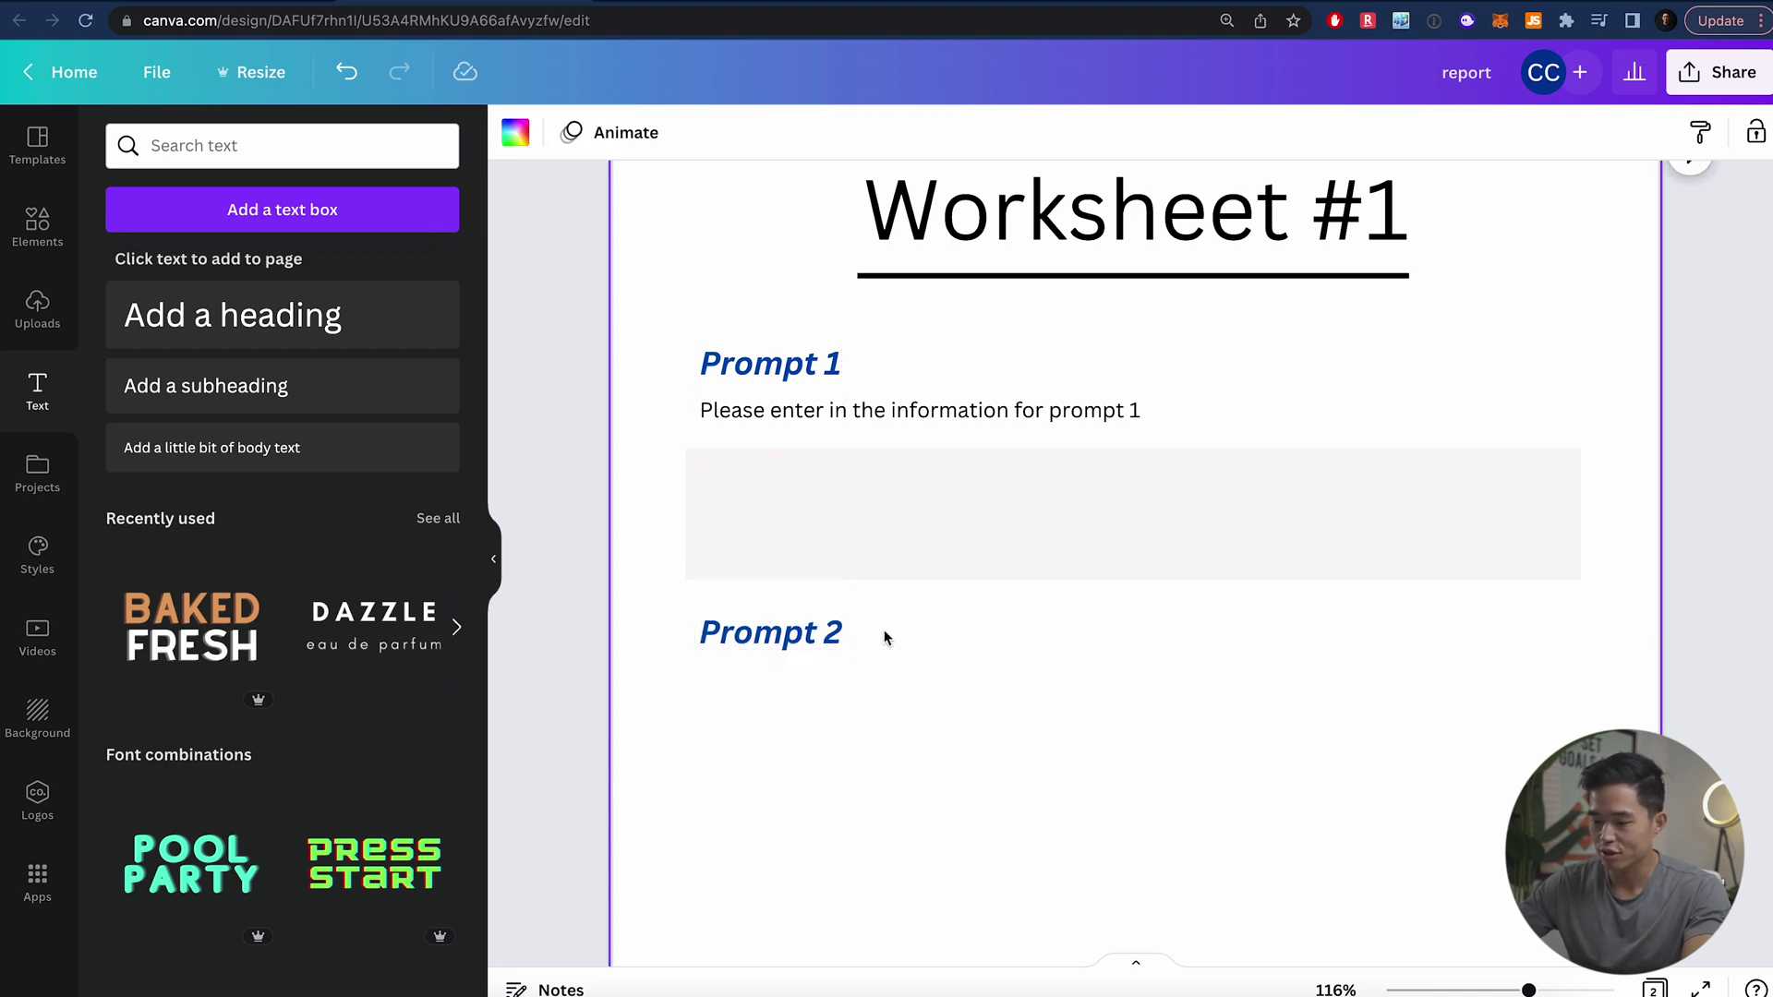
# Copy the instruction line under Prompt 2 and reword it 'Choose from the dropdown menu'
pyautogui.click(828, 418)
pyautogui.hotkey('ctrl', 'c')
pyautogui.hotkey('ctrl', 'v')
pyautogui.moveTo(824, 474); pyautogui.dragTo(796, 677)
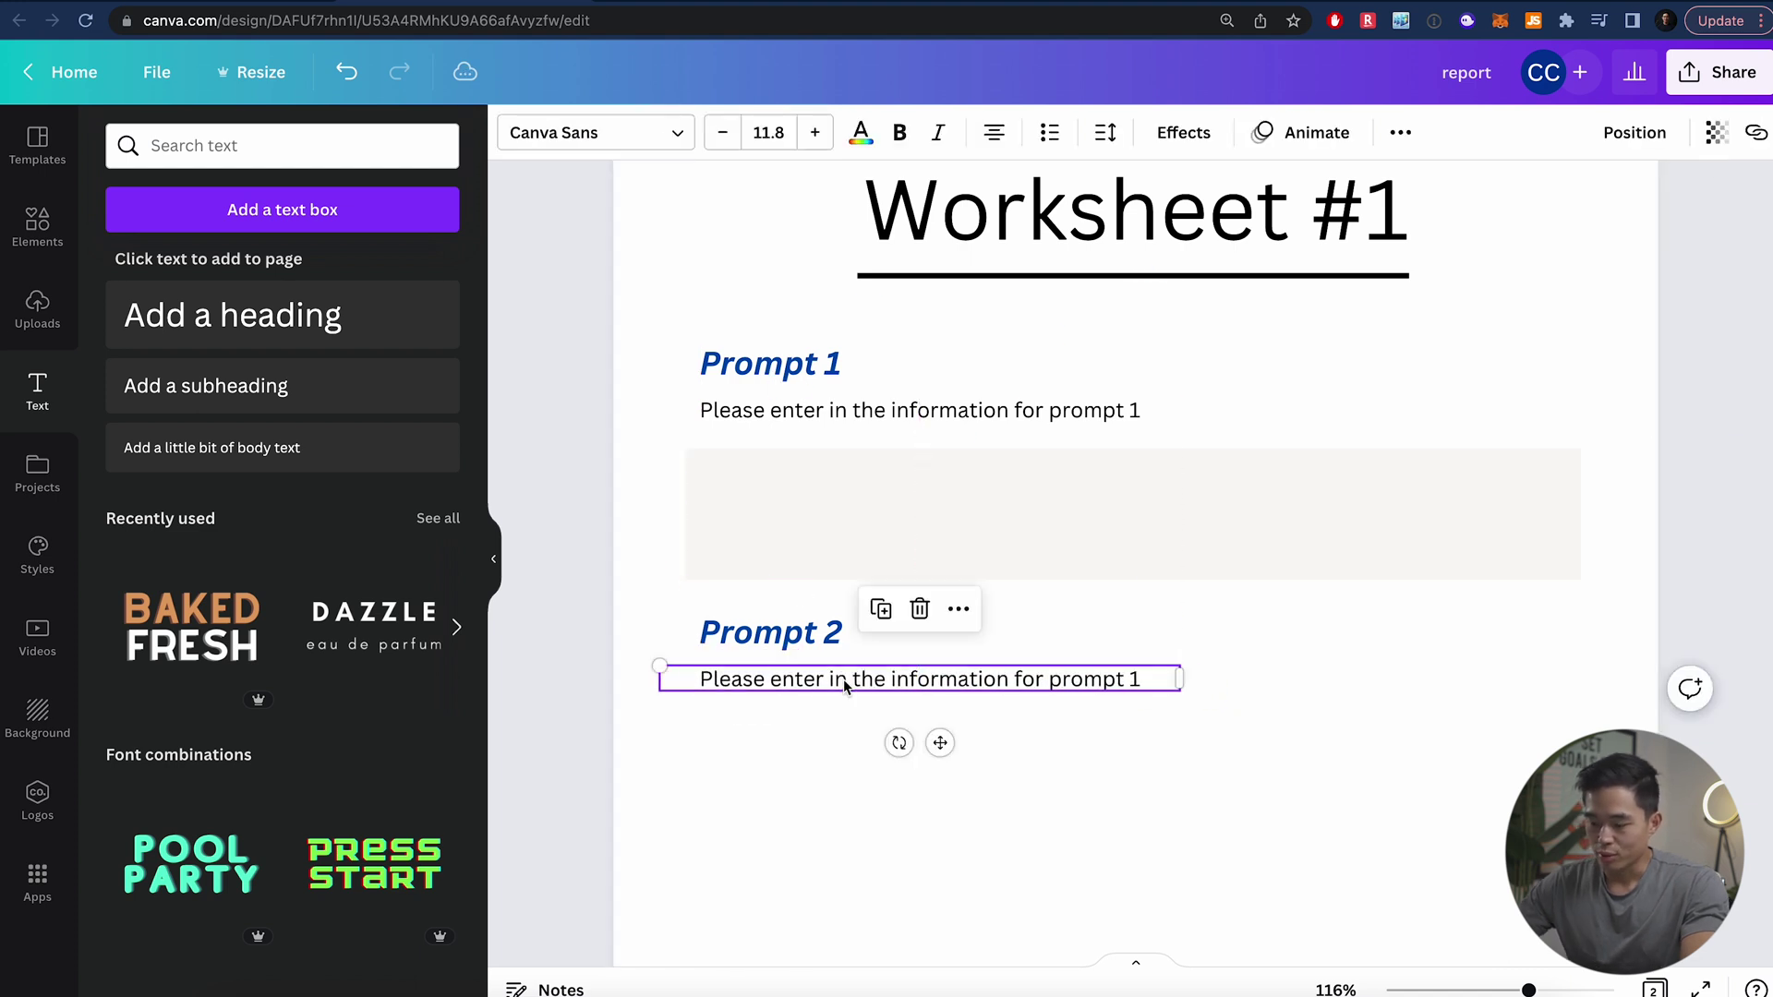
pyautogui.doubleClick(843, 681)
pyautogui.write('Choose')
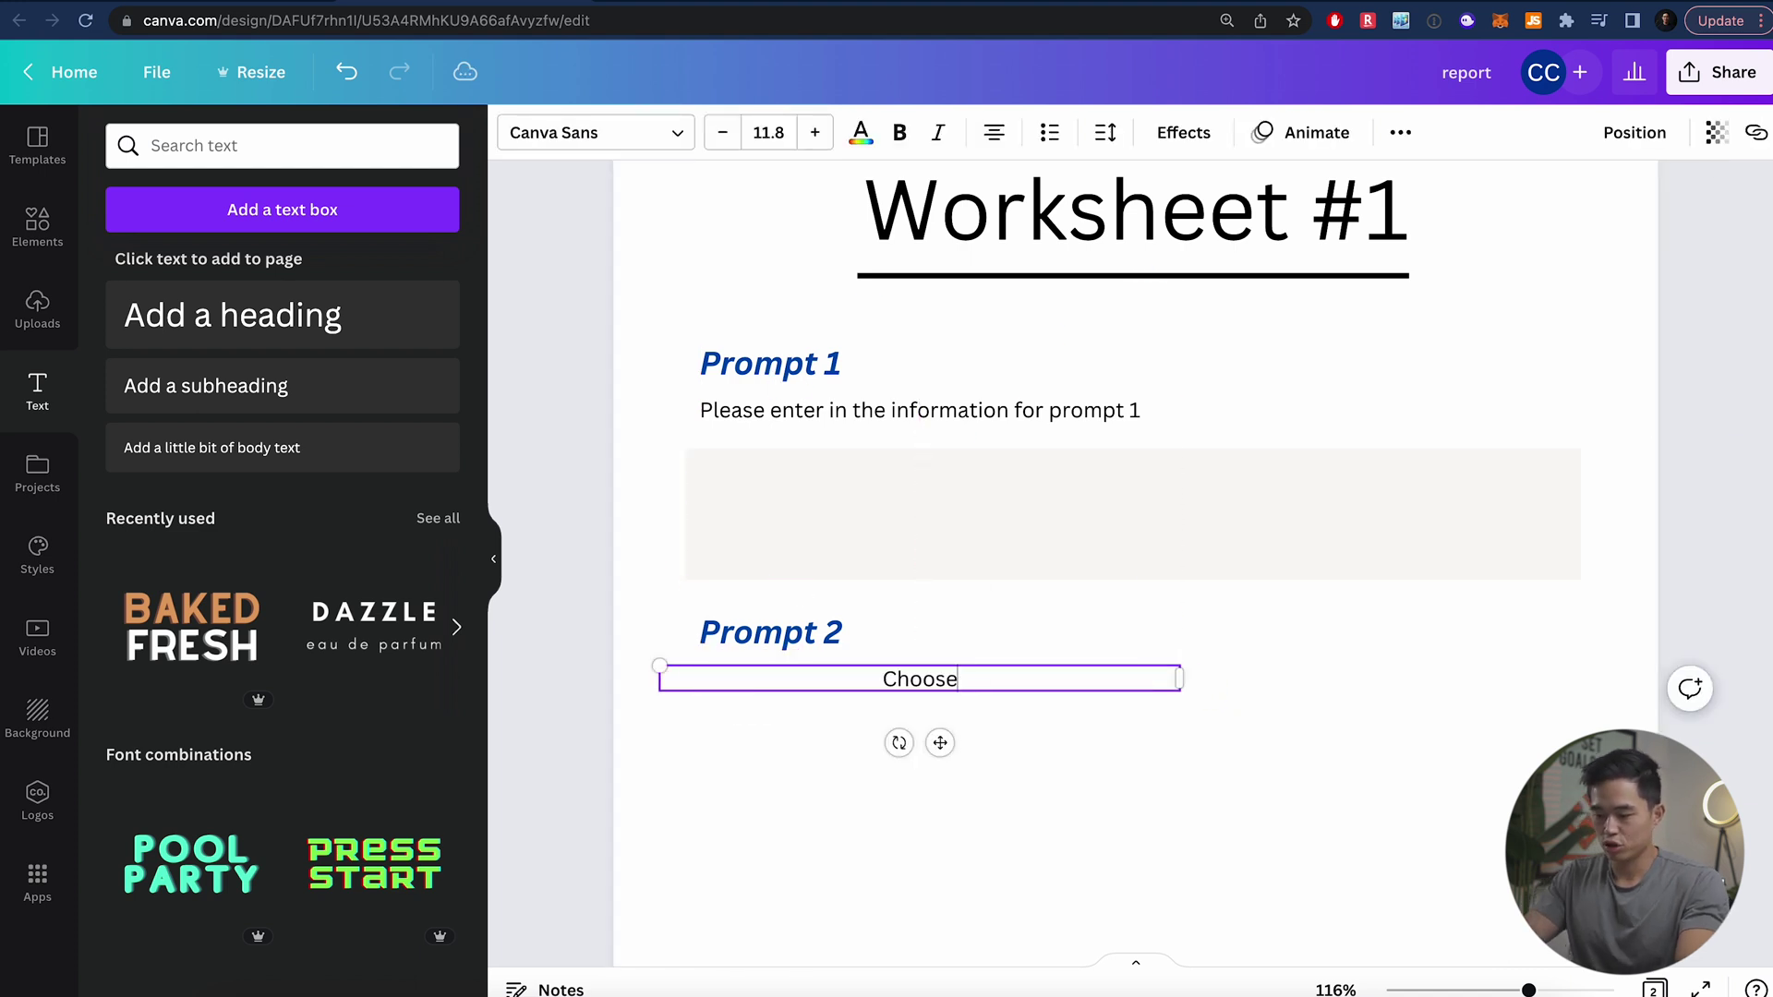
pyautogui.write(' from the dropdown menu')
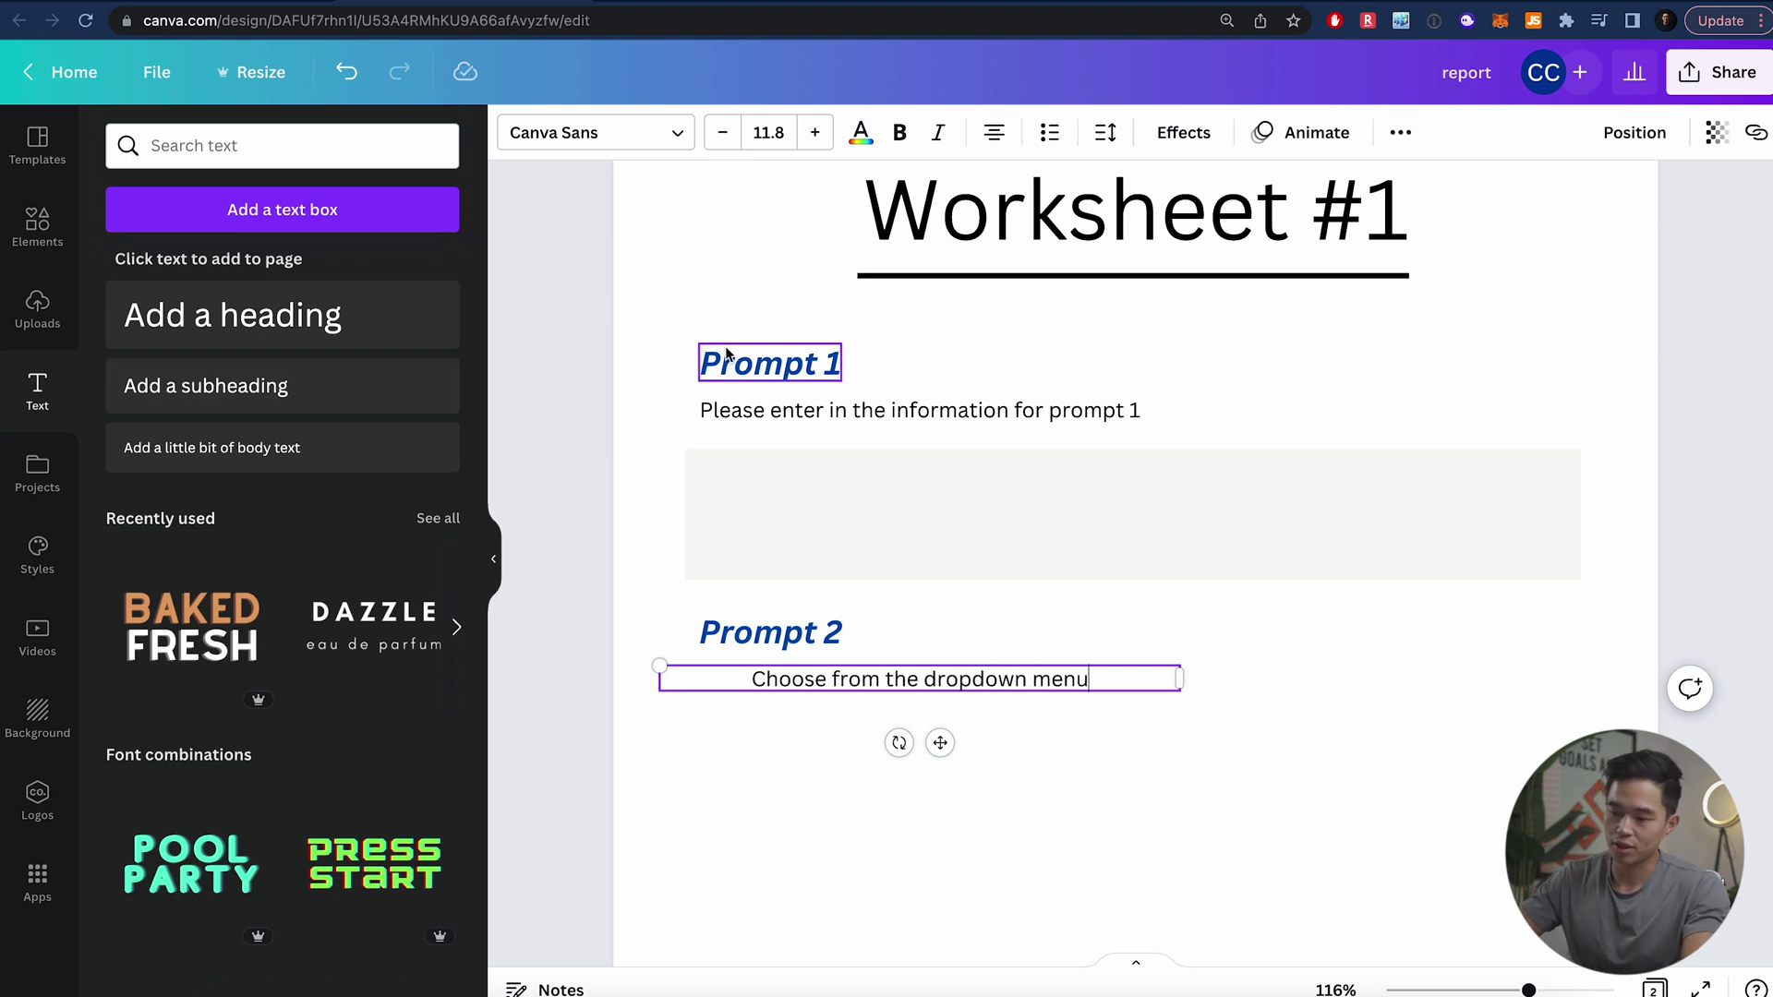
pyautogui.click(578, 431)
pyautogui.moveTo(855, 679); pyautogui.dragTo(800, 682)
pyautogui.click(816, 772)
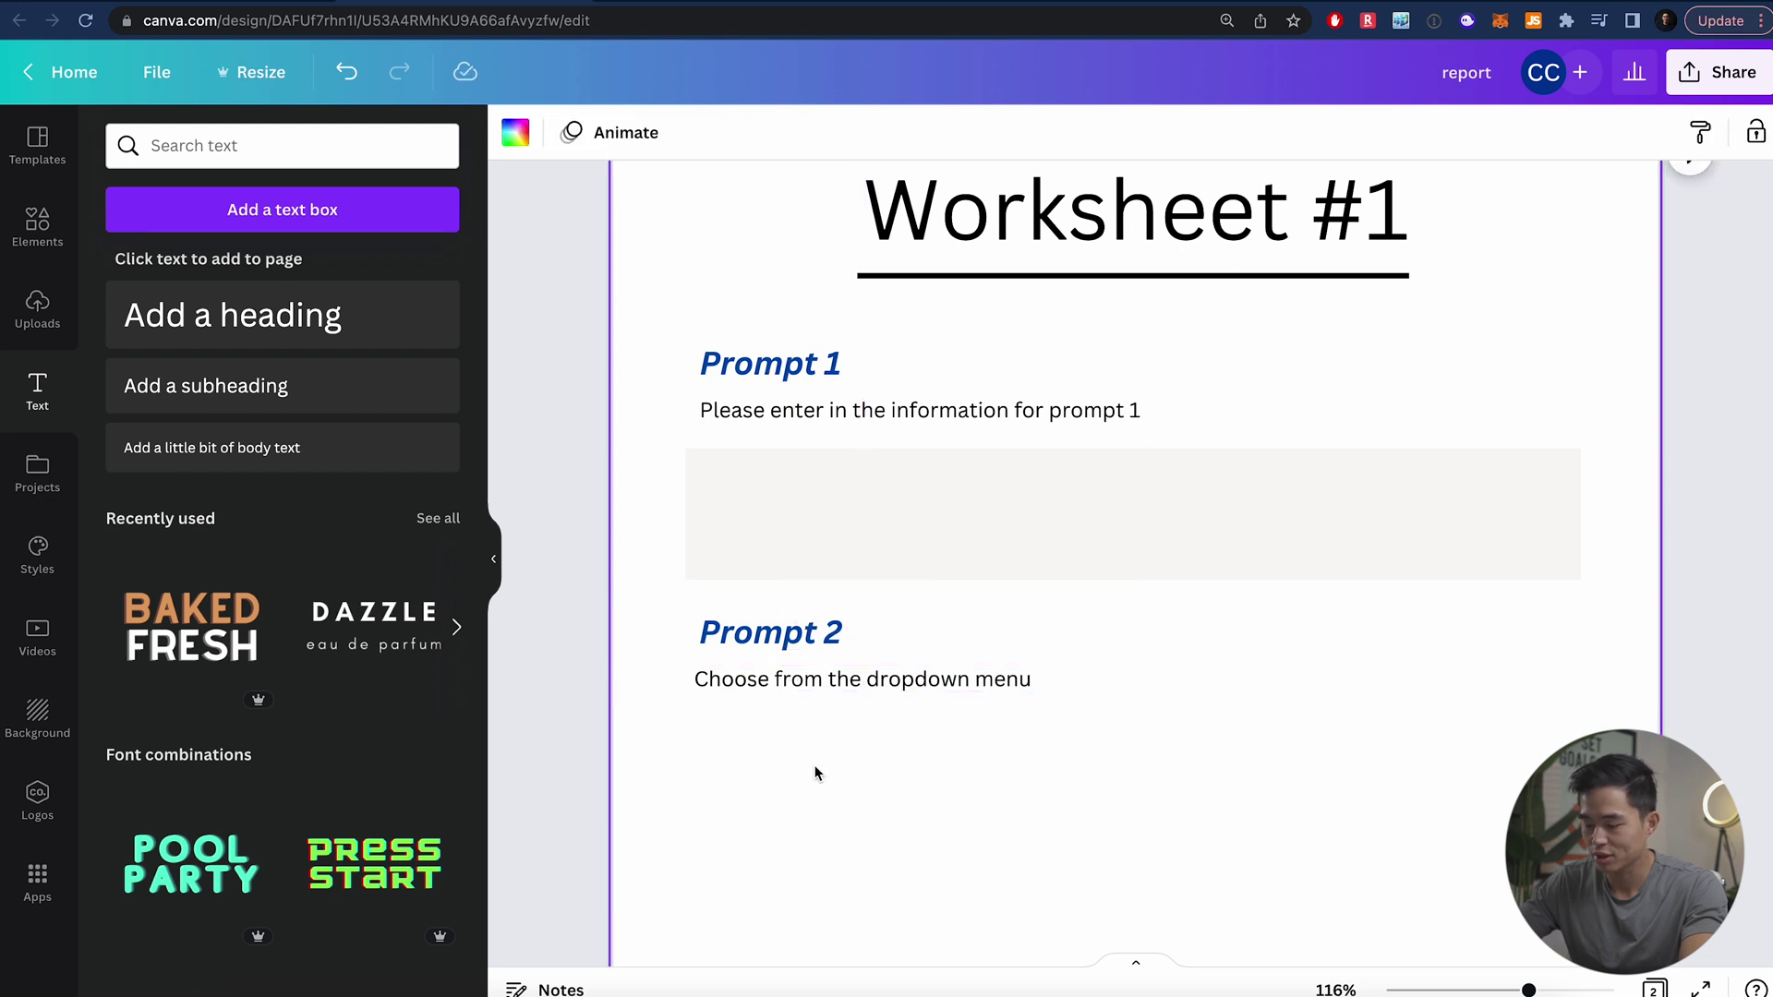
# Duplicate the grey answer box and place it below the dropdown instruction
pyautogui.click(1066, 526)
pyautogui.hotkey('ctrl', 'd')
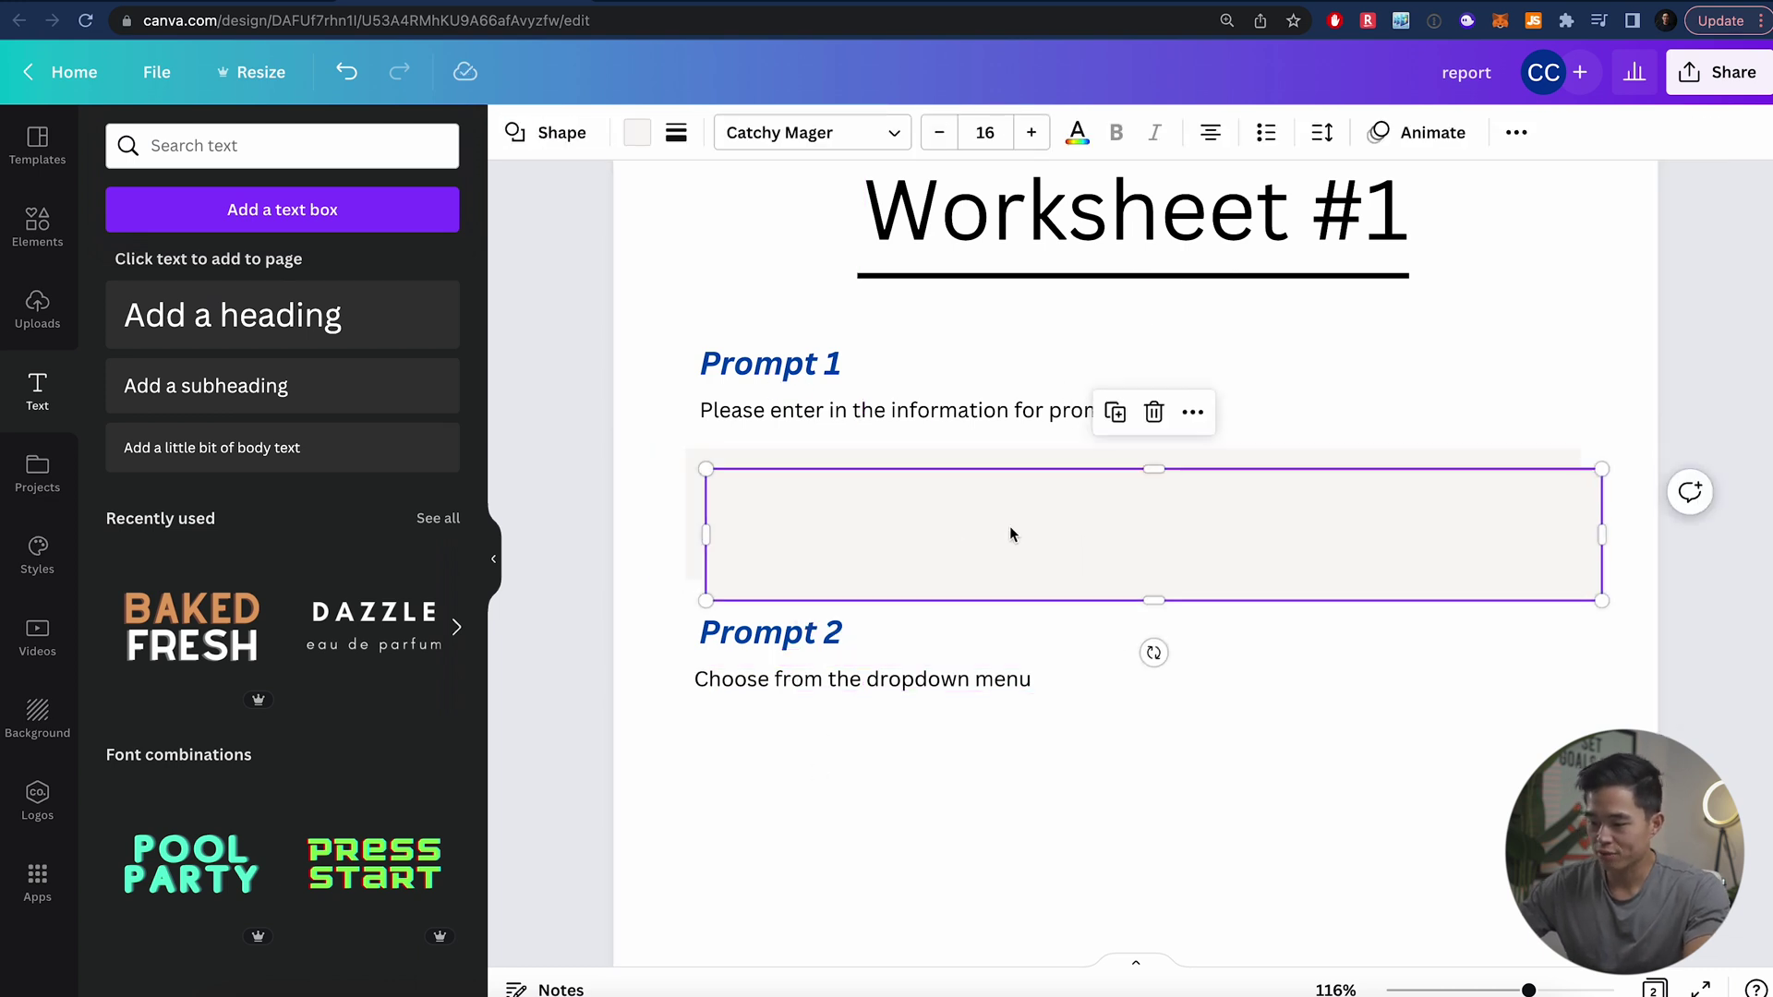
pyautogui.moveTo(1010, 527); pyautogui.dragTo(994, 780)
pyautogui.scroll(-2, 1457, 724)
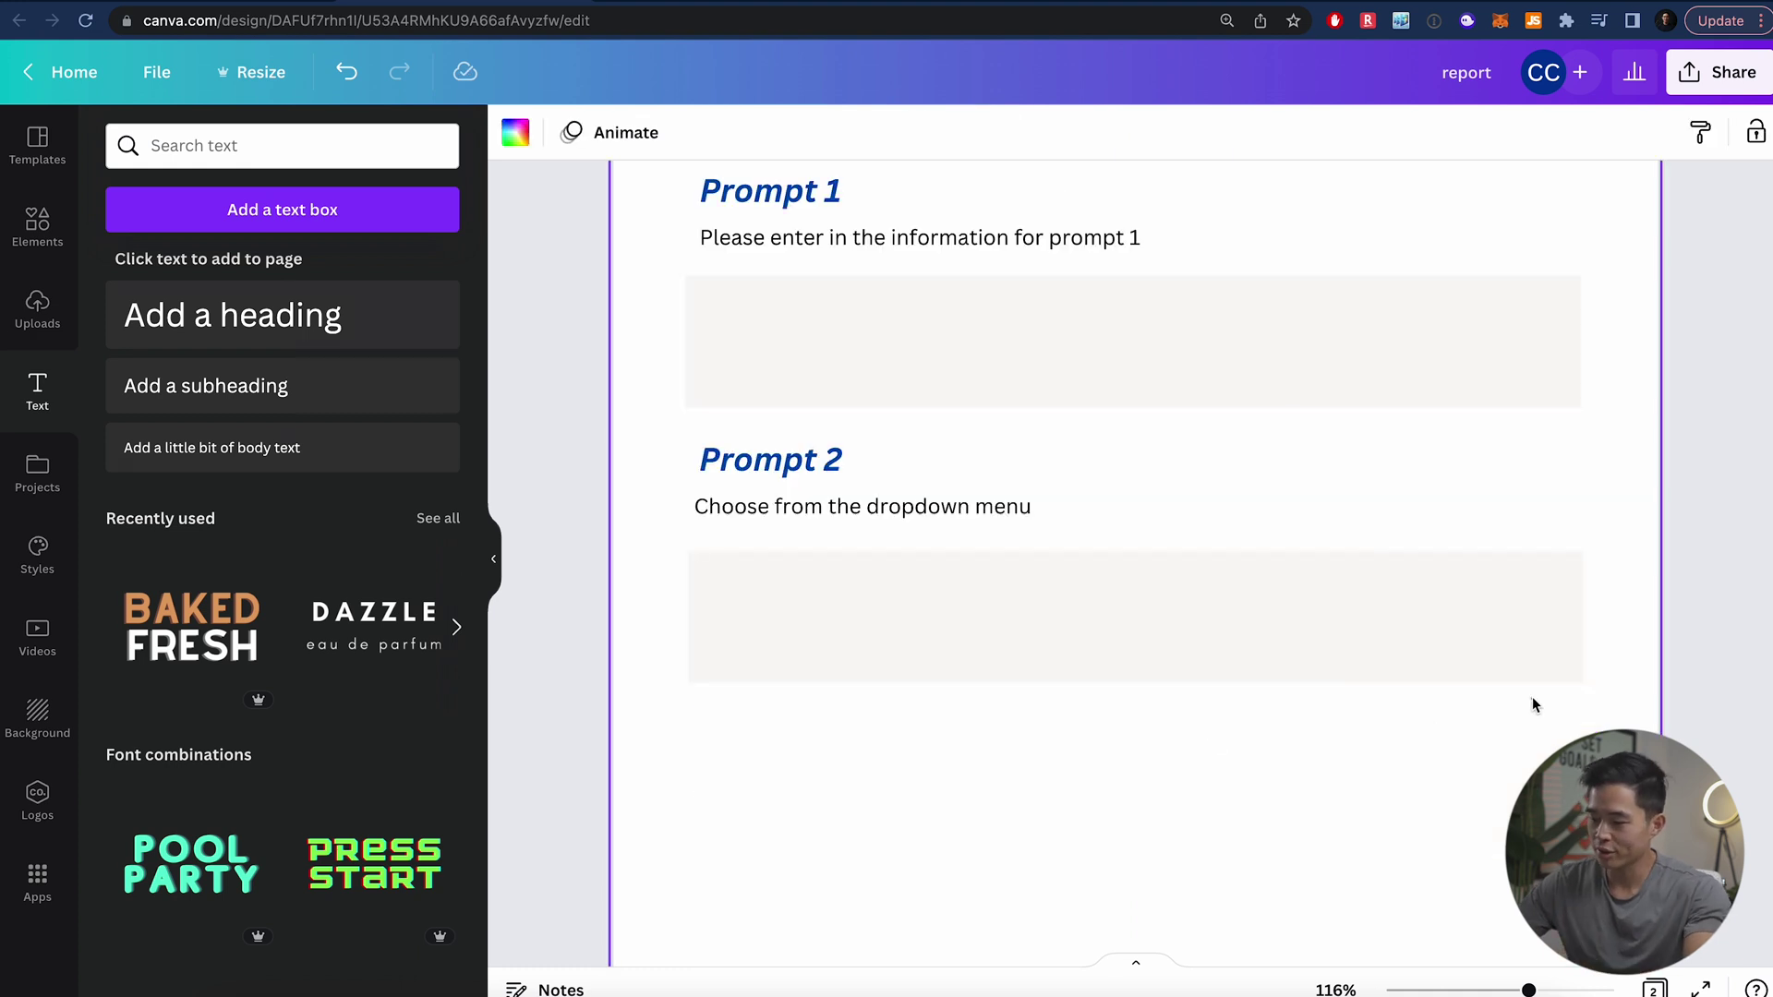
# Duplicate the Prompt 2 section below and retitle it Prompt 3, 'Check what is applicable'
pyautogui.moveTo(1531, 697); pyautogui.dragTo(744, 462)
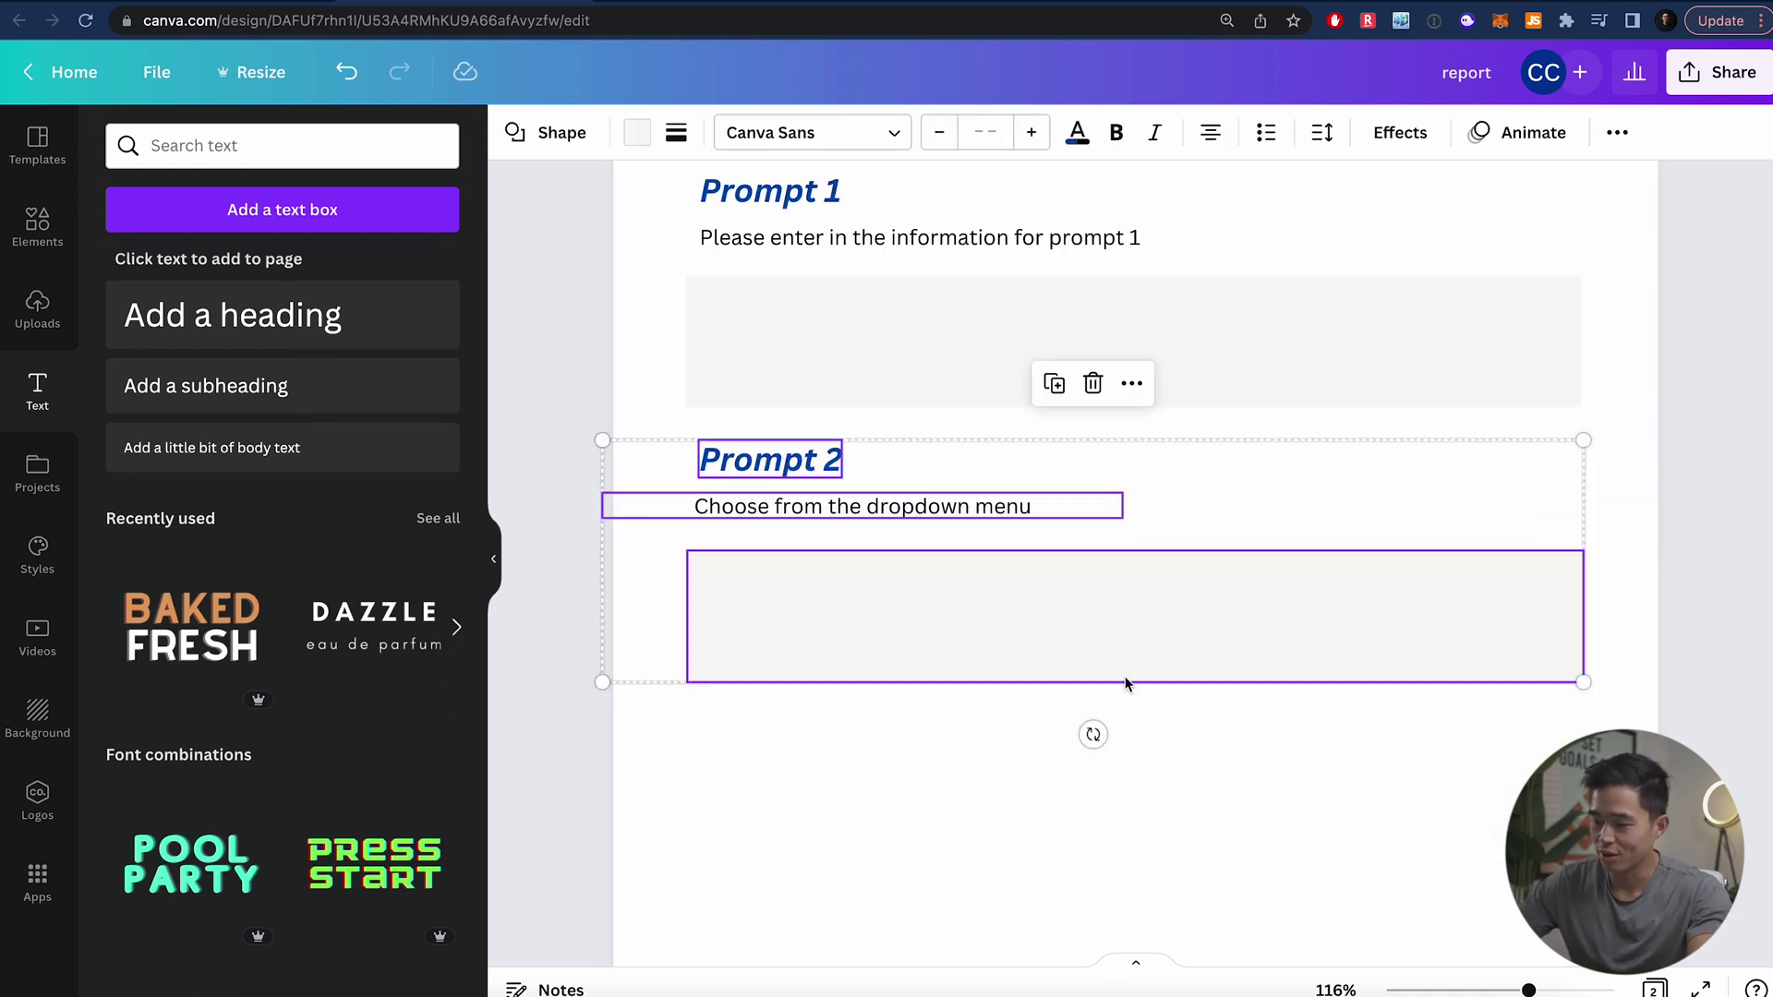
pyautogui.hotkey('ctrl', 'd')
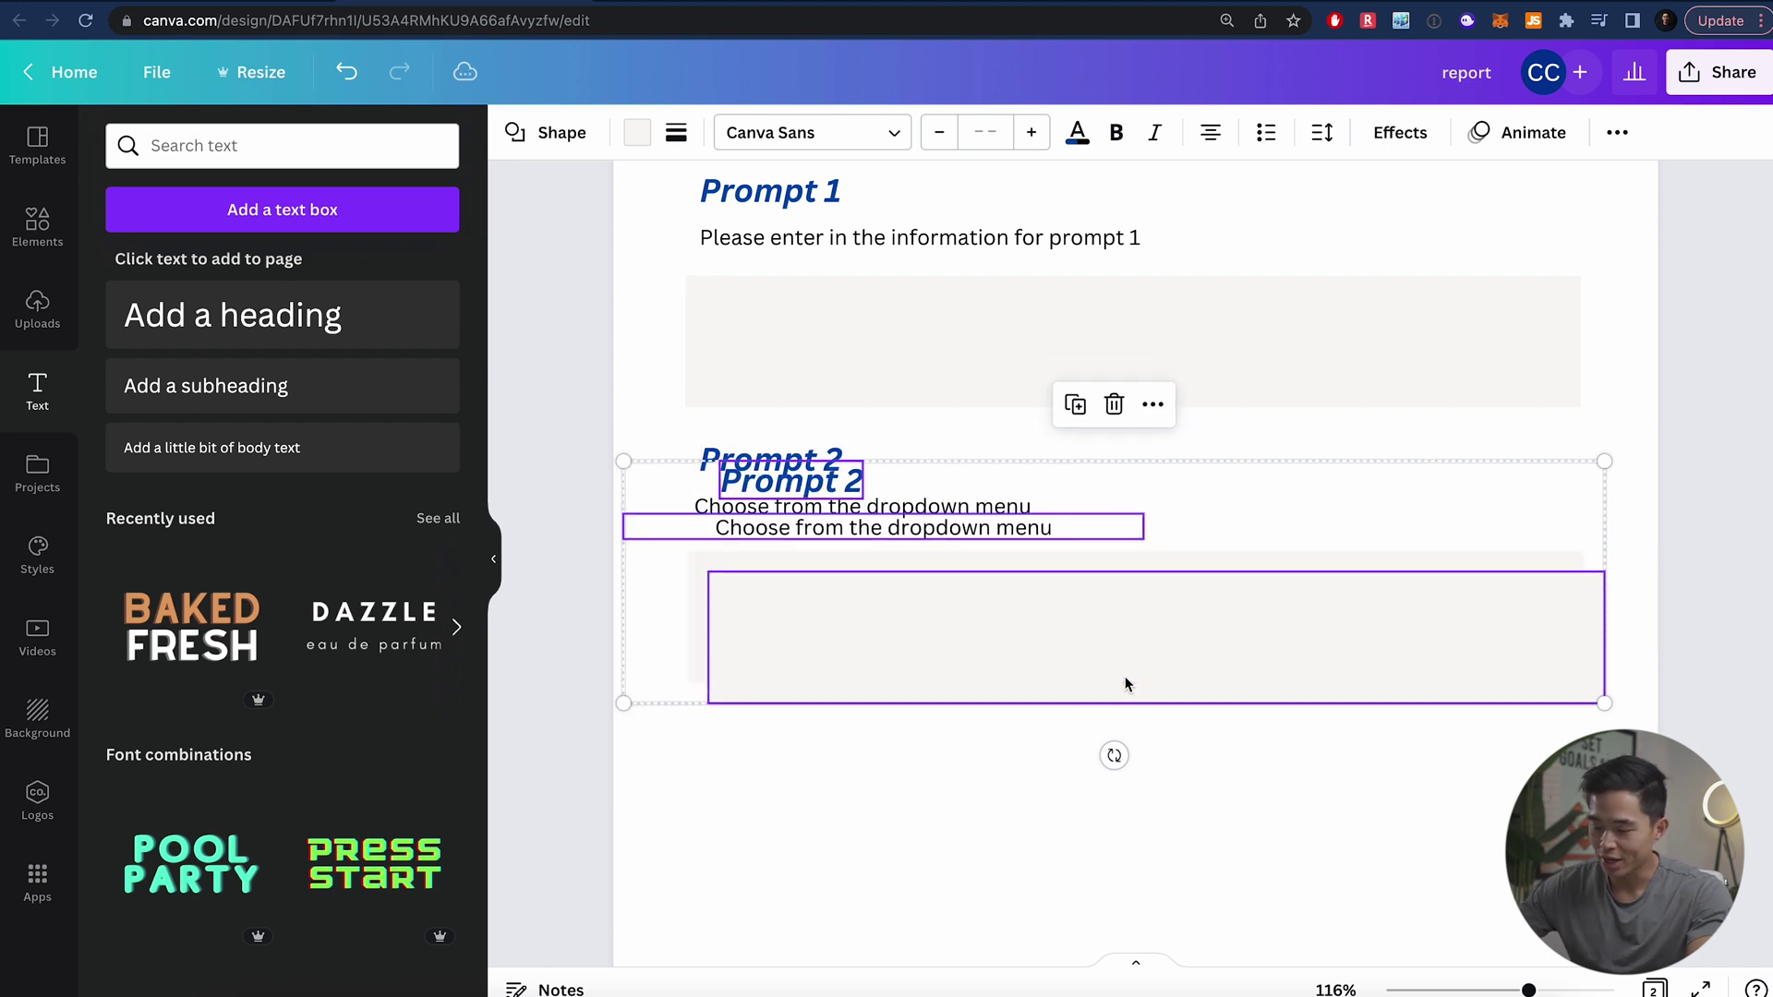
pyautogui.moveTo(838, 491); pyautogui.dragTo(826, 751)
pyautogui.click(856, 741)
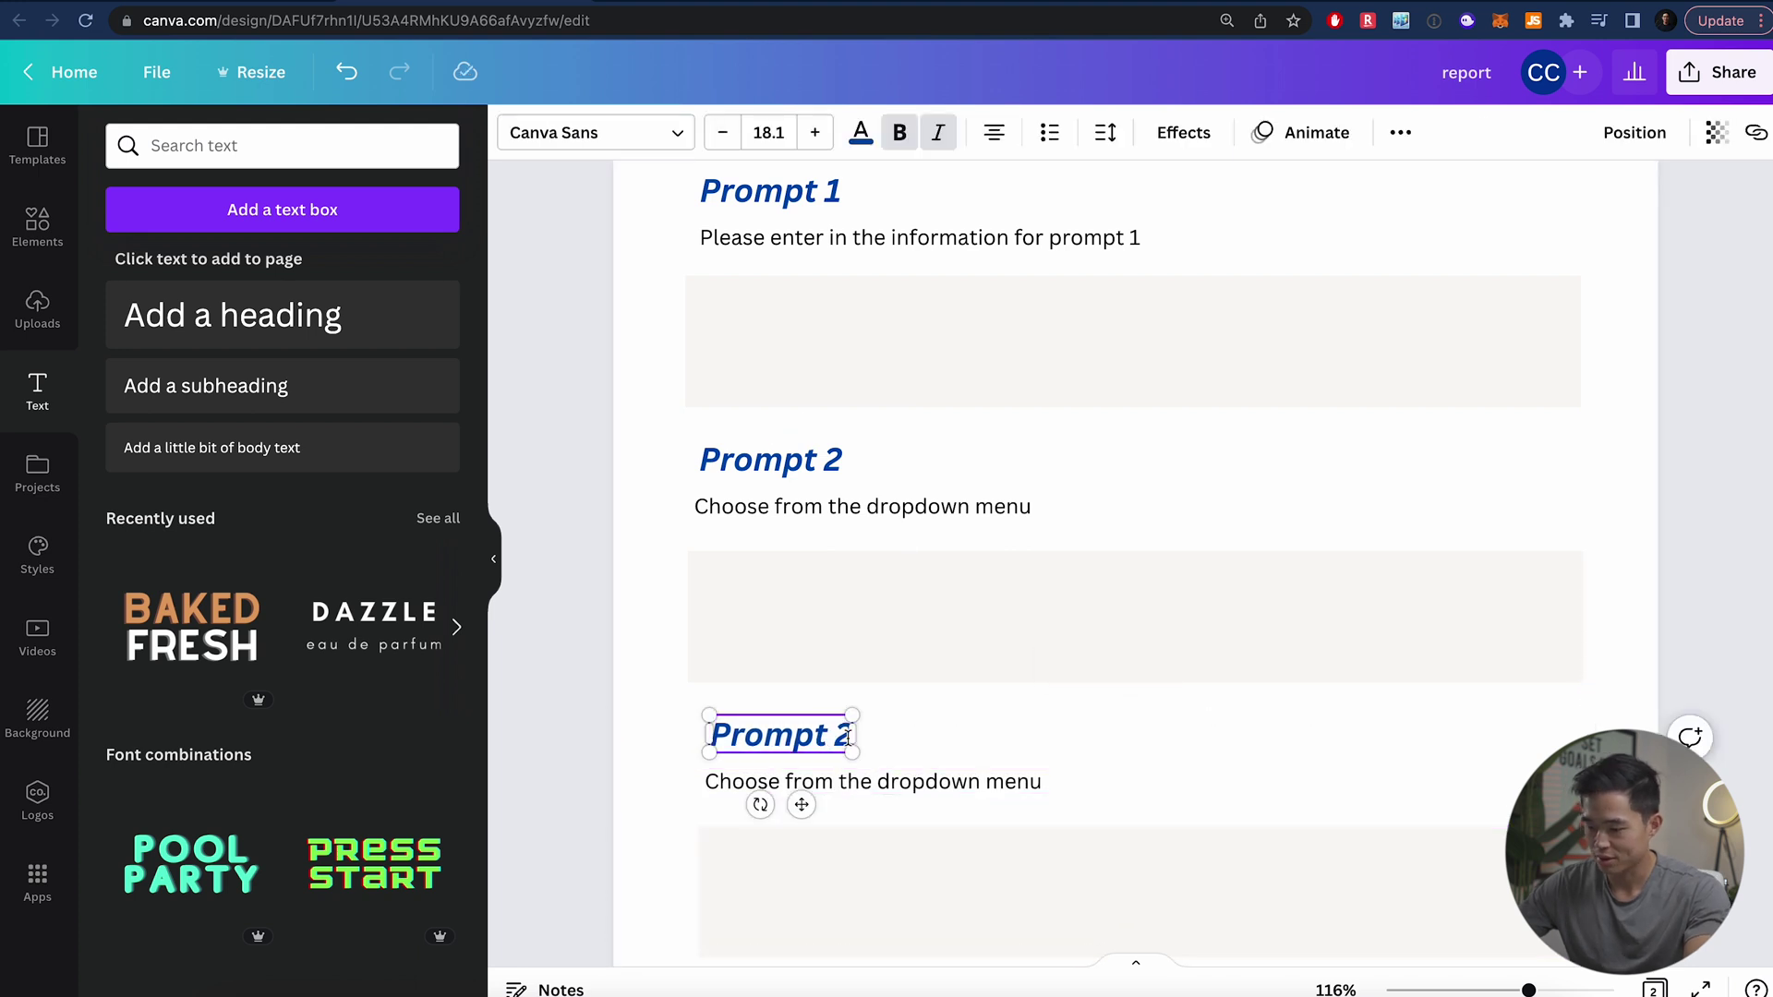
pyautogui.press('BackSpace')
pyautogui.write('3')
pyautogui.doubleClick(848, 781)
pyautogui.write('Check w')
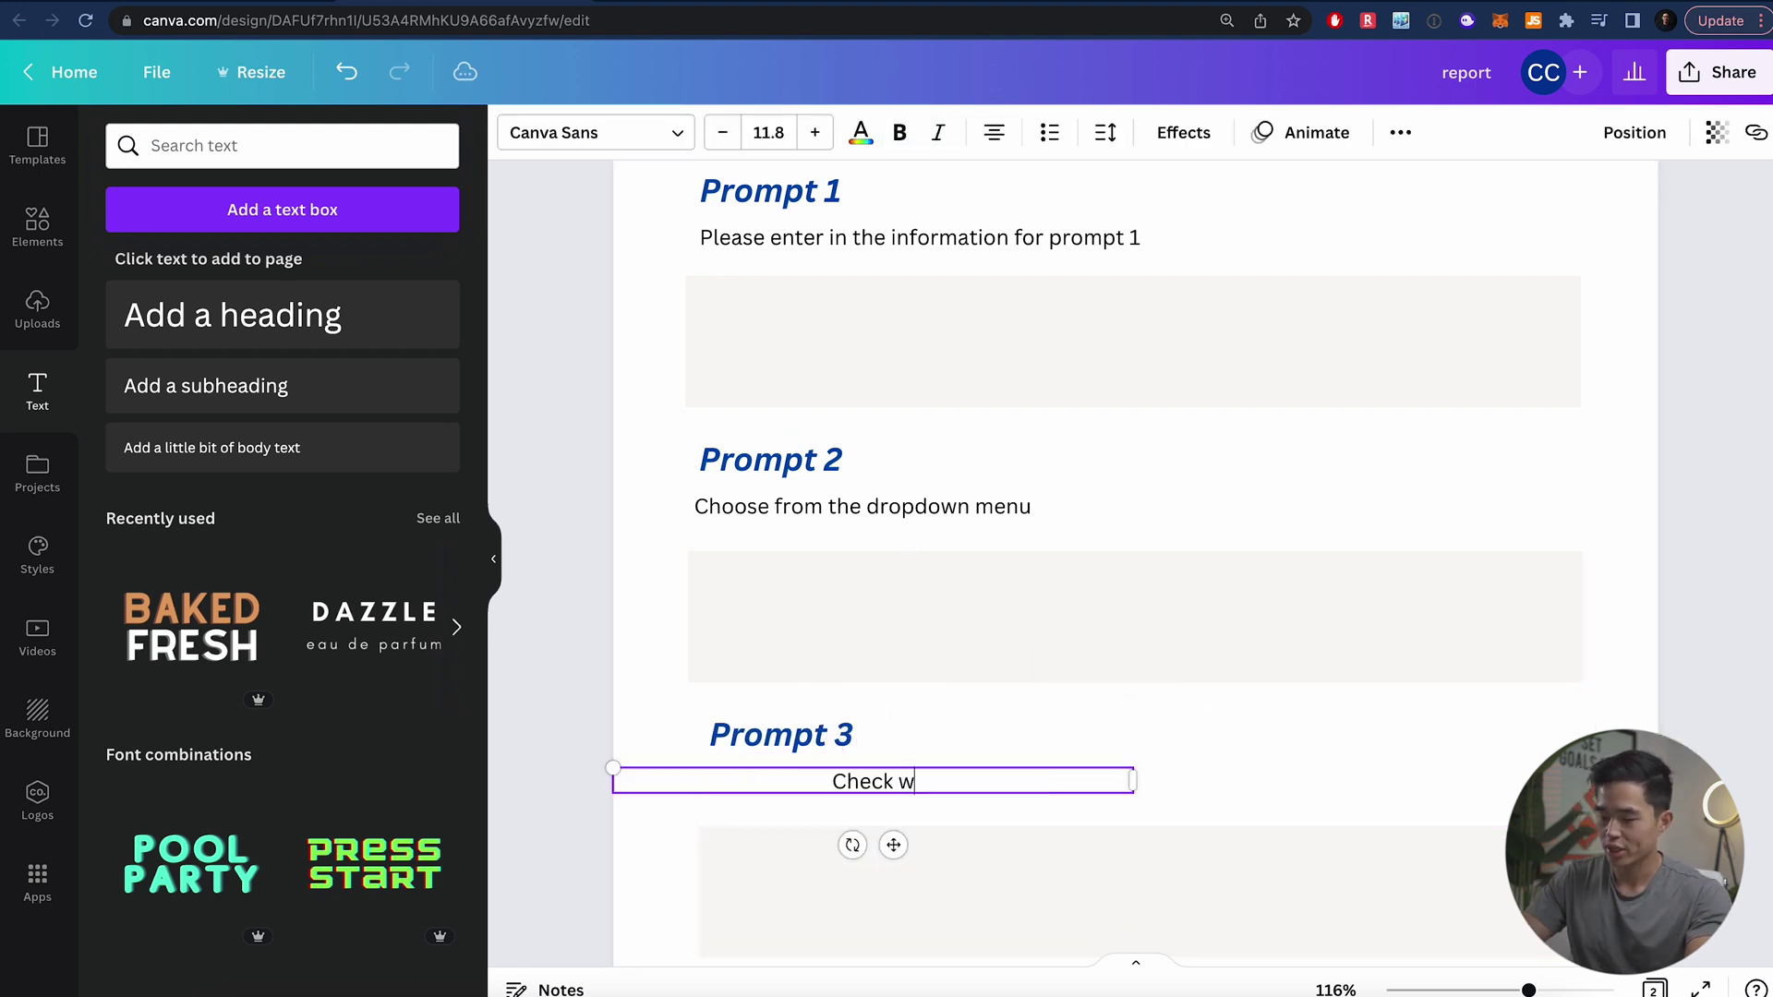
pyautogui.write('hat is applicable')
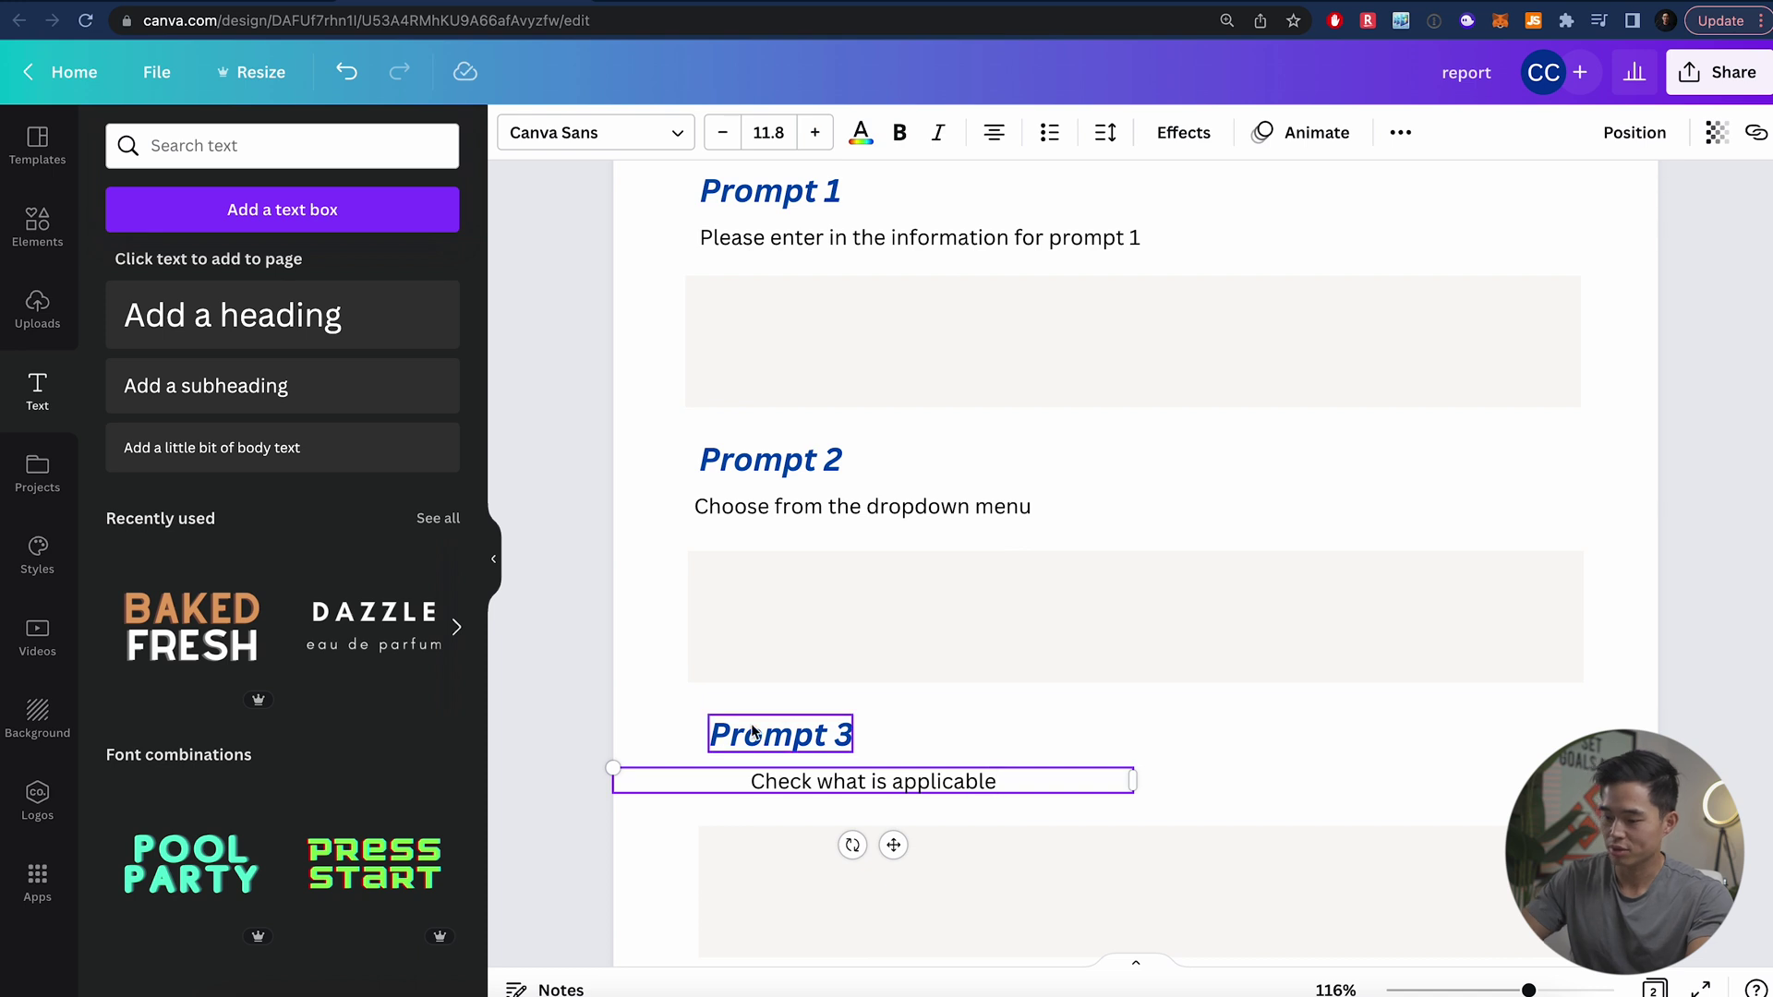
pyautogui.click(580, 748)
pyautogui.moveTo(834, 781); pyautogui.dragTo(782, 778)
# Add 'Yes' and 'No' text options stacked inside the Prompt 3 grey box
pyautogui.scroll(-3, 572, 647)
pyautogui.moveTo(222, 441); pyautogui.dragTo(887, 759)
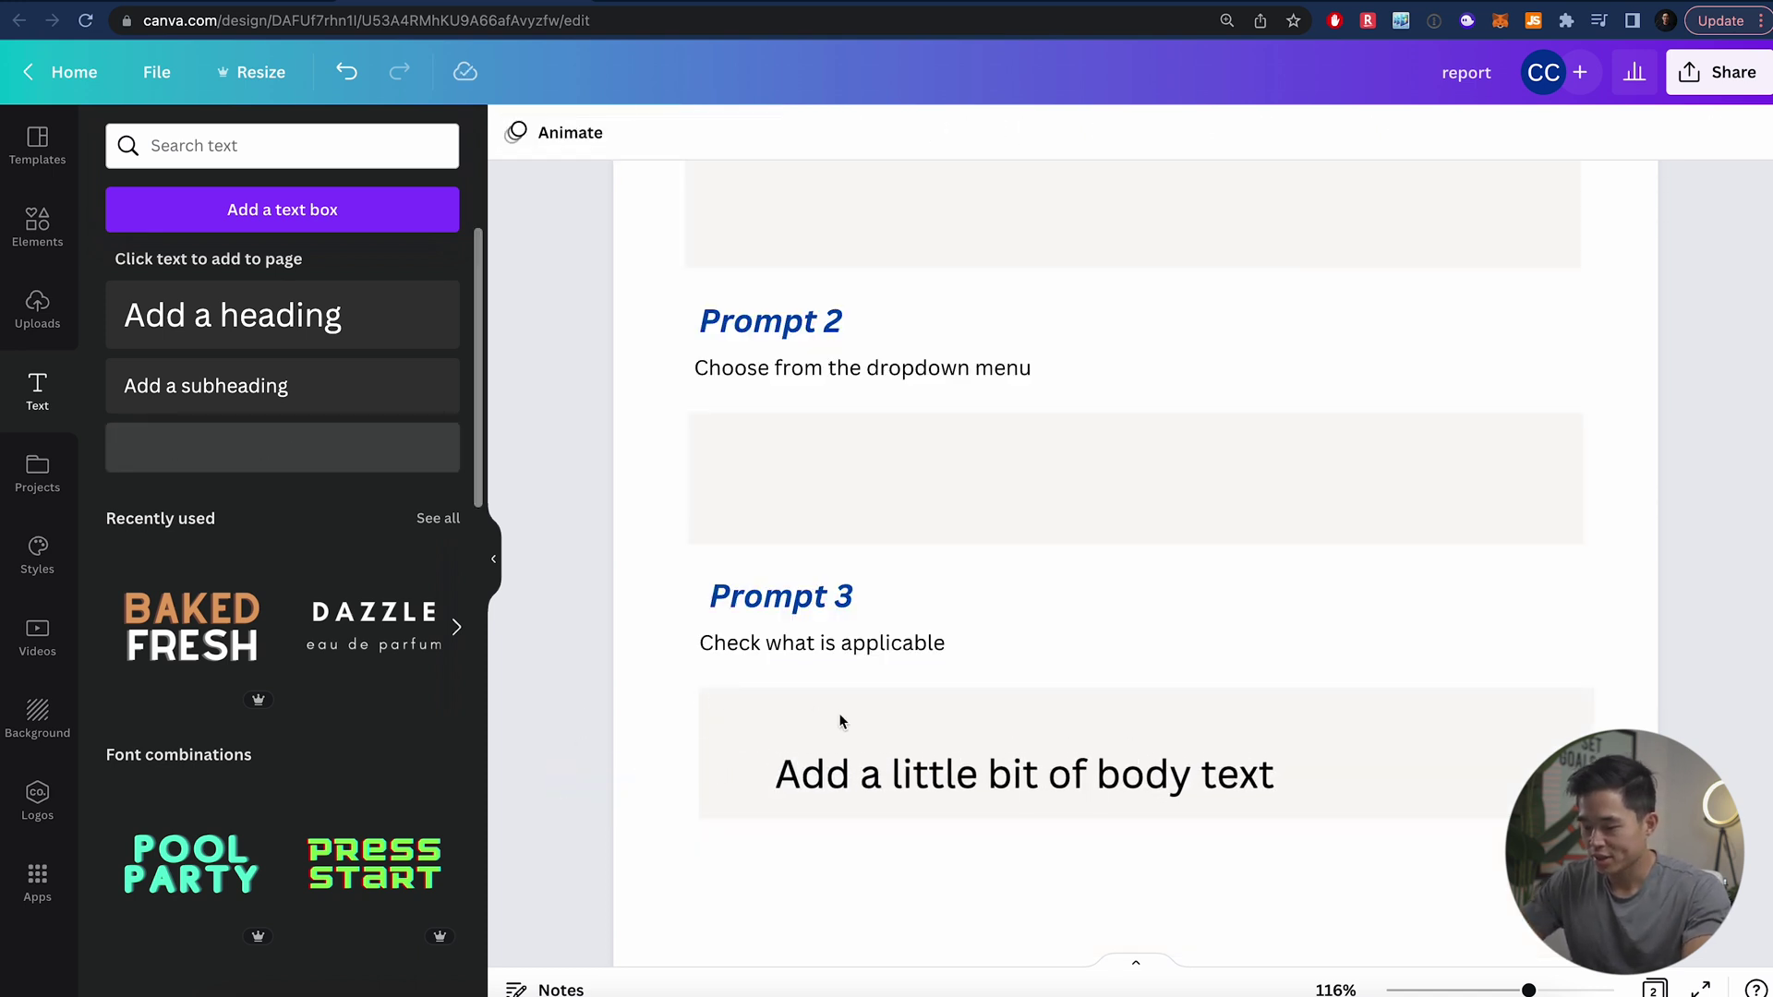
pyautogui.write('Yes')
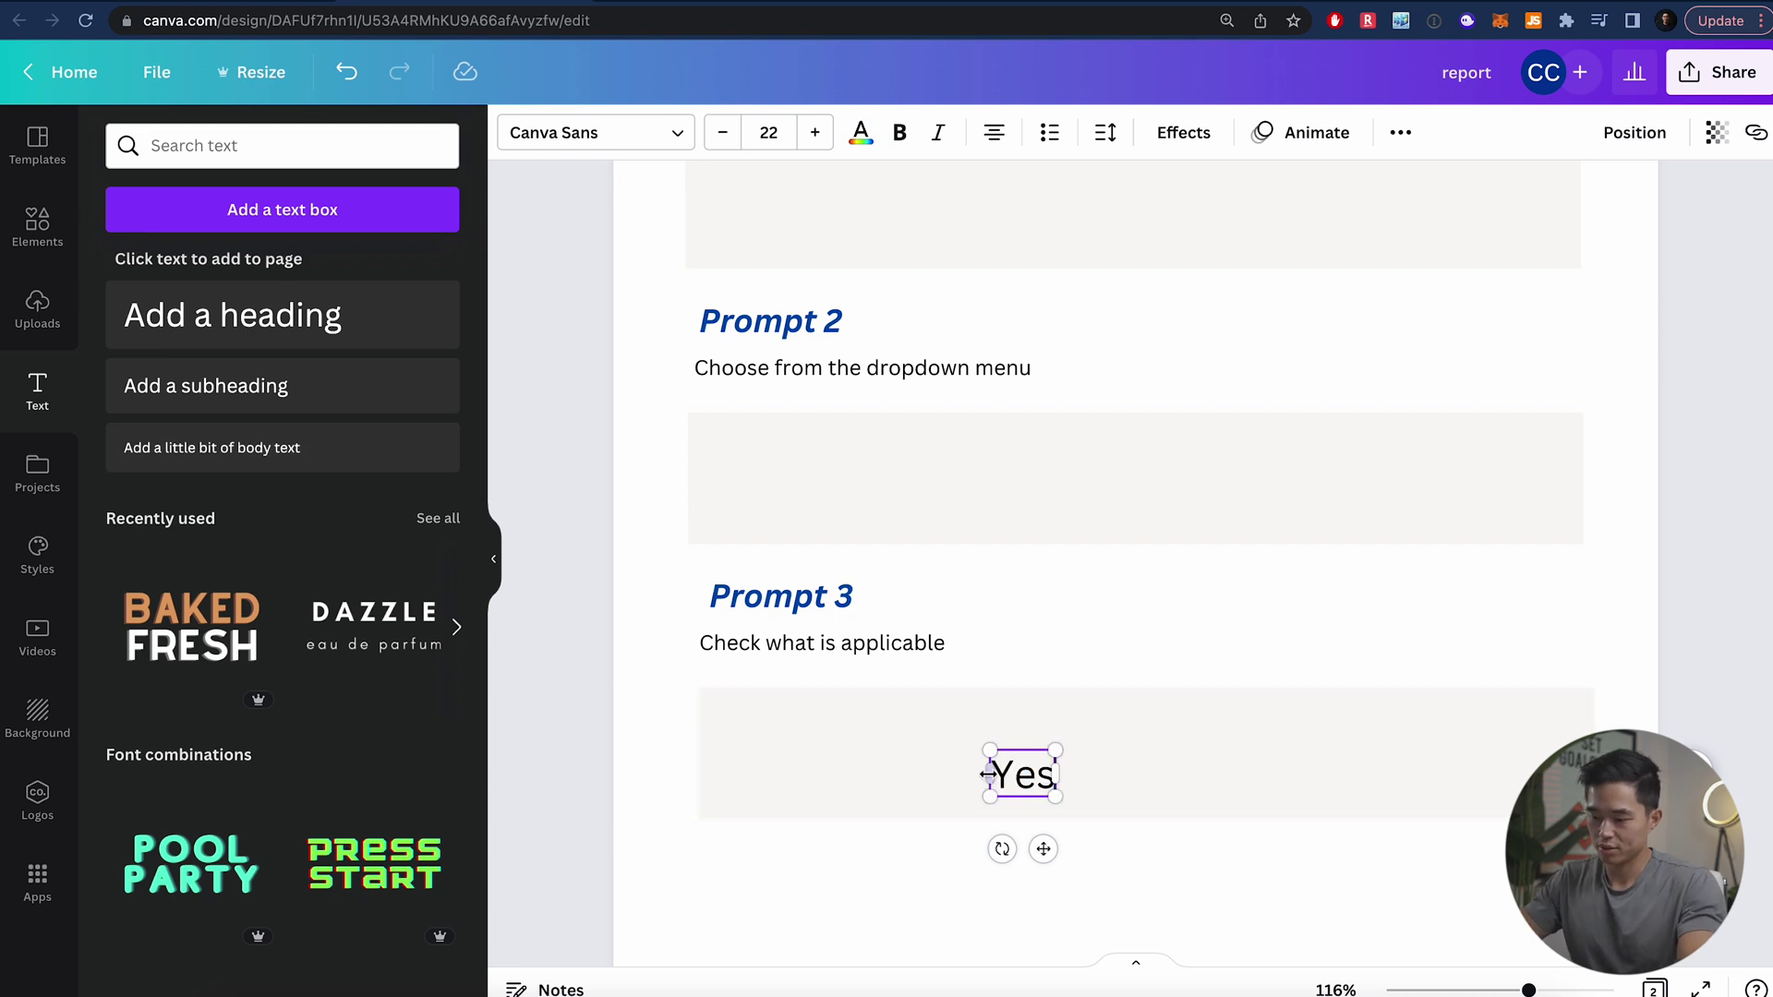
pyautogui.moveTo(1021, 776); pyautogui.dragTo(748, 723)
pyautogui.click(889, 806)
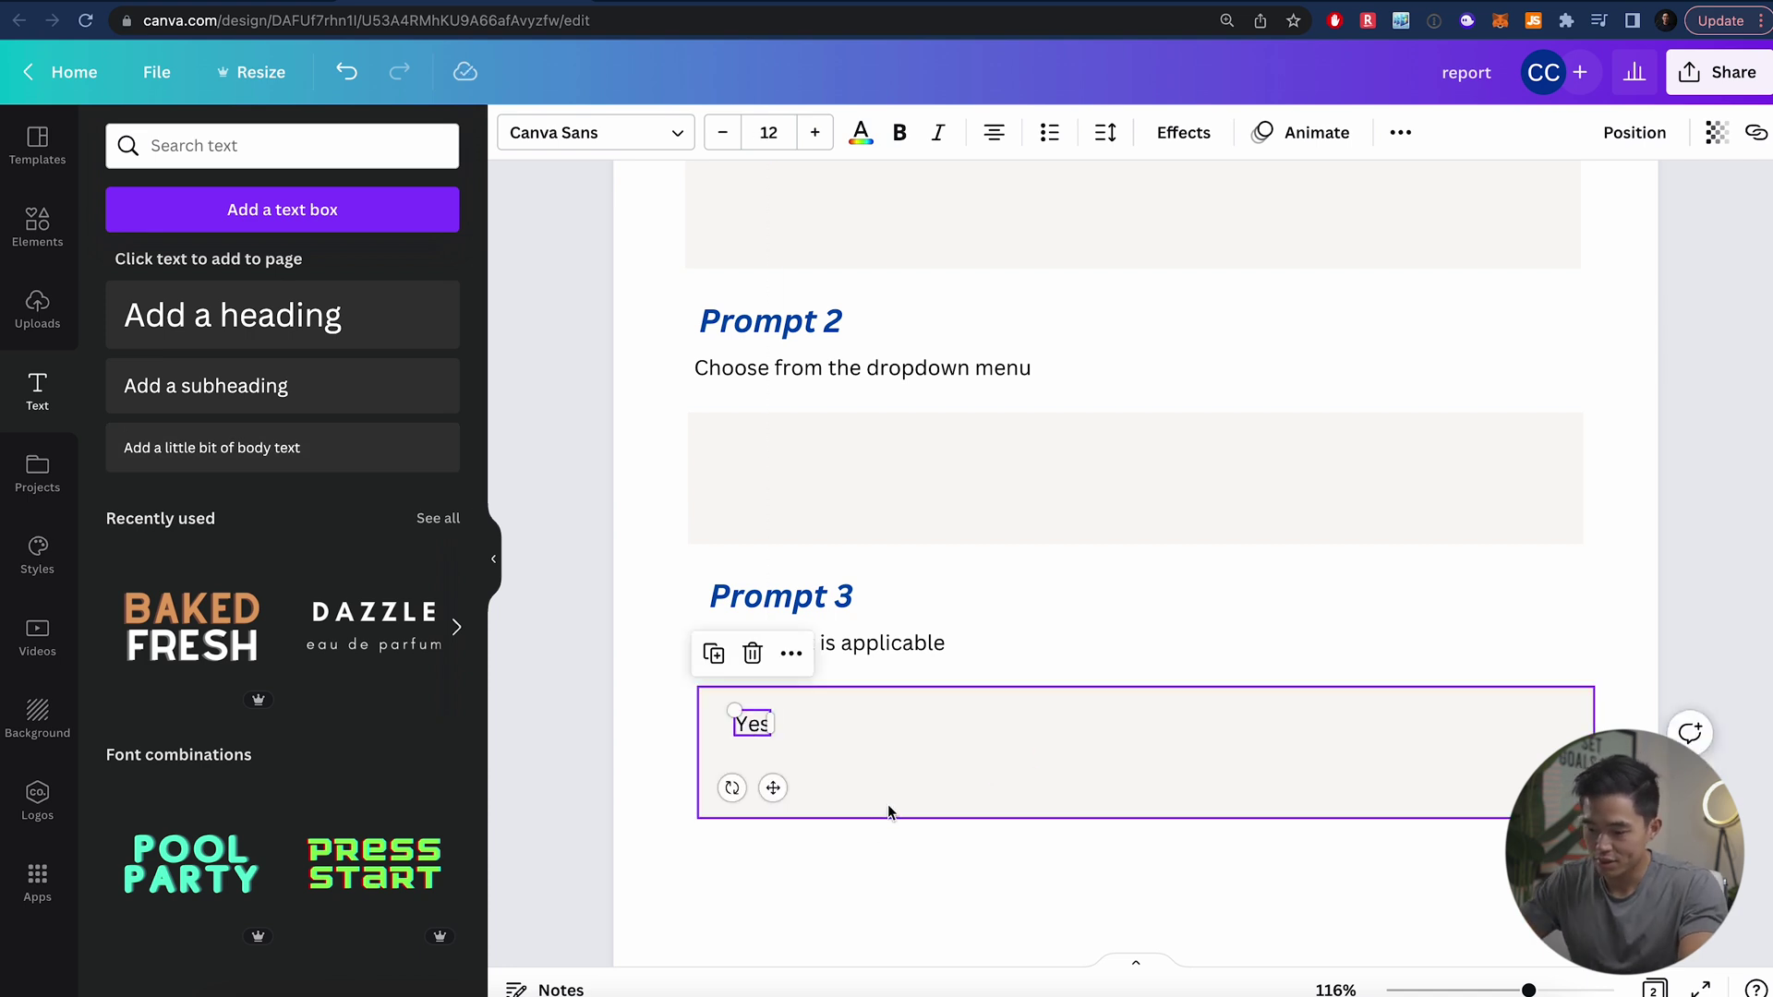
pyautogui.click(753, 725)
pyautogui.press('super+d')
pyautogui.moveTo(767, 762); pyautogui.dragTo(758, 791)
pyautogui.doubleClick(763, 775)
pyautogui.write('No')
pyautogui.click(662, 777)
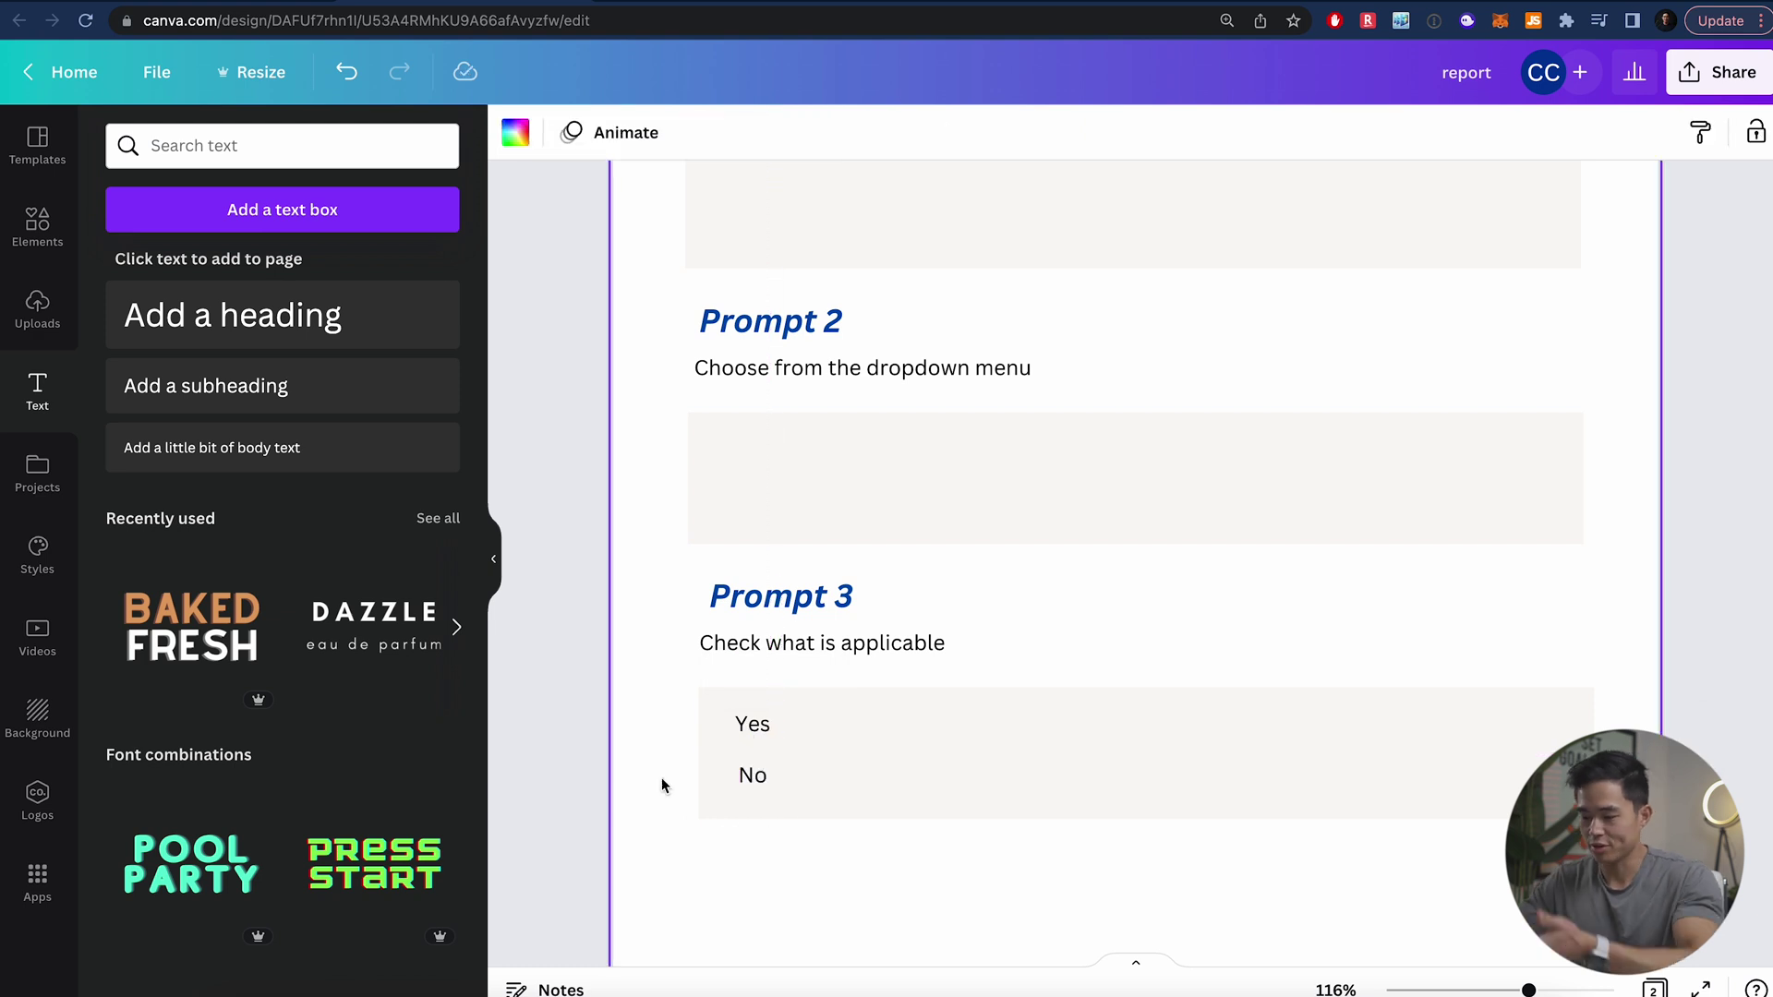
pyautogui.scroll(-1, 662, 778)
pyautogui.scroll(-2, 661, 778)
pyautogui.scroll(6, 662, 778)
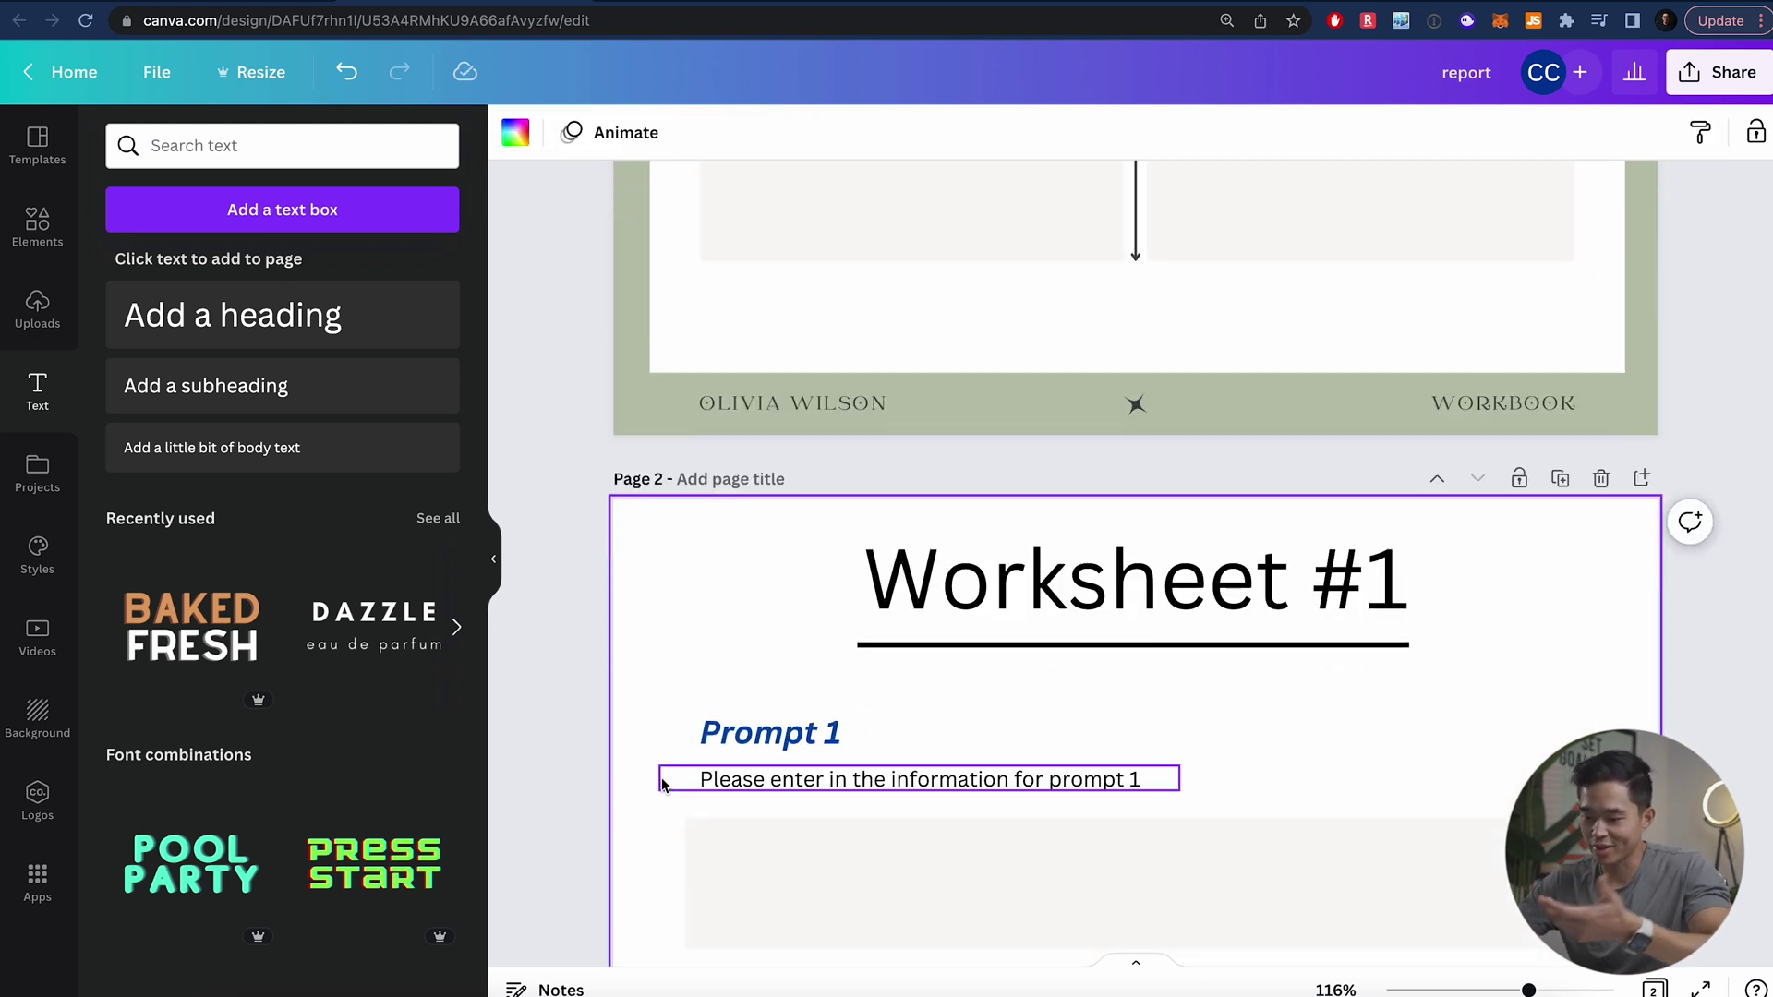
pyautogui.scroll(10, 661, 777)
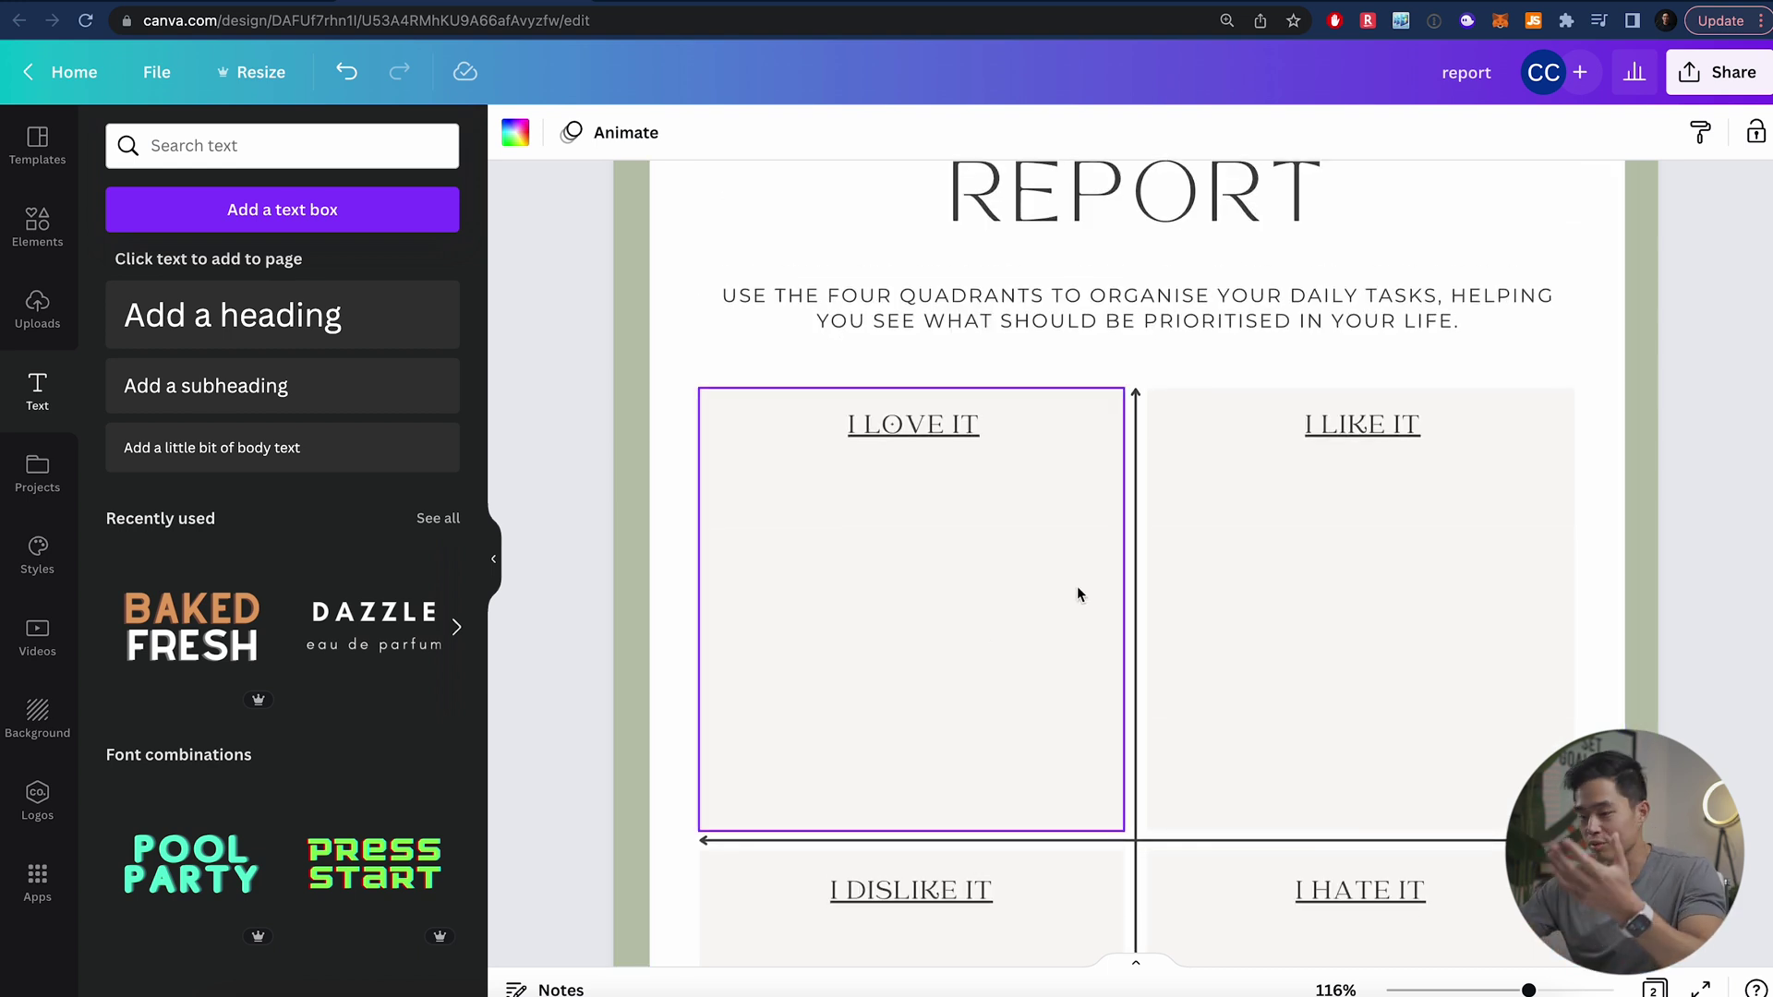
pyautogui.scroll(2, 1076, 594)
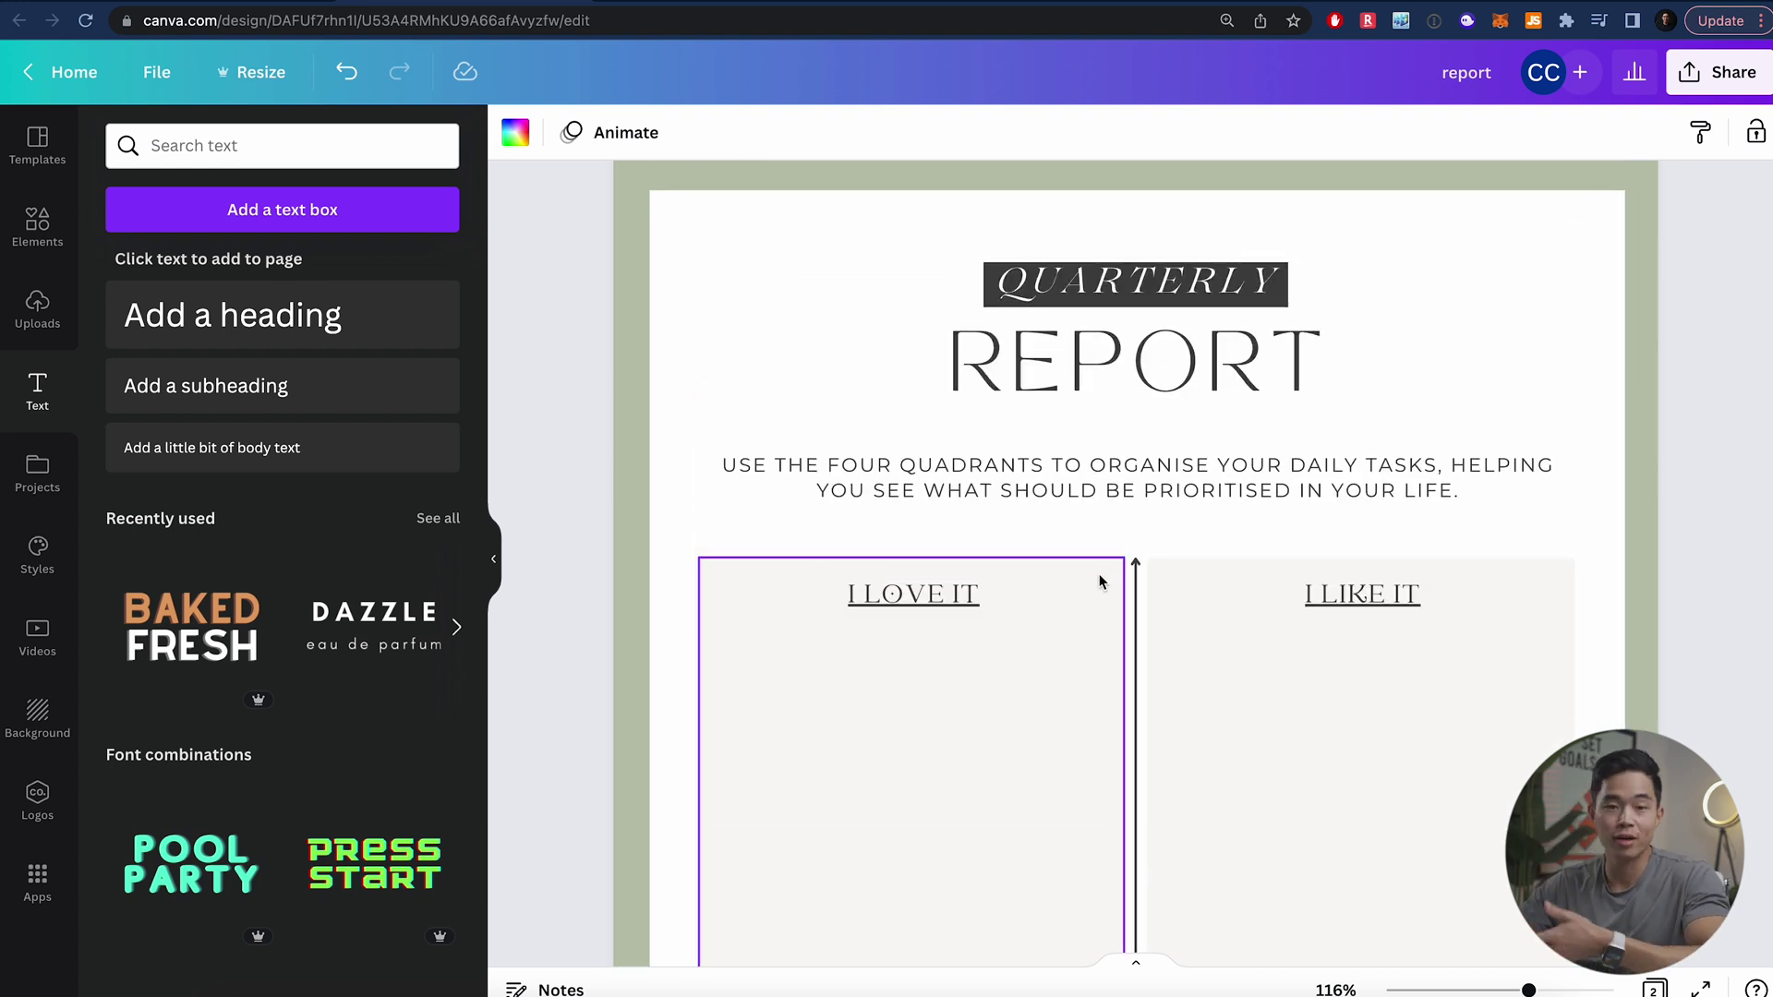
pyautogui.scroll(-10, 1099, 581)
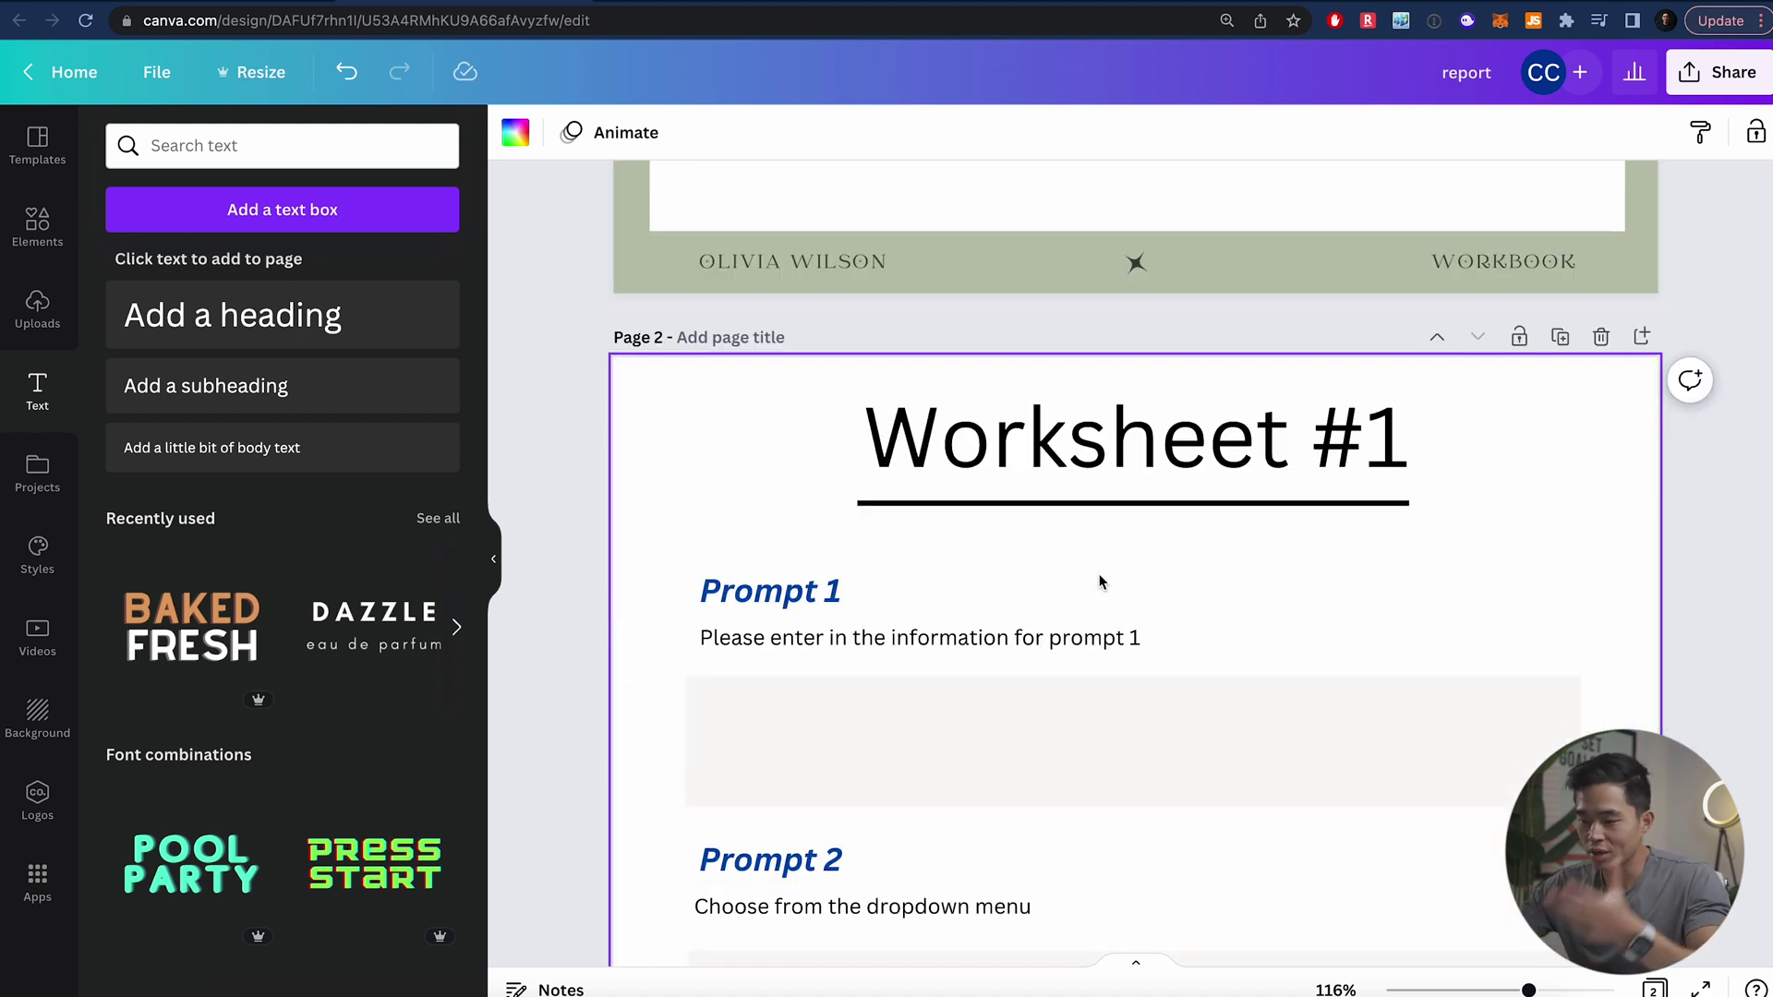
pyautogui.scroll(2, 1099, 581)
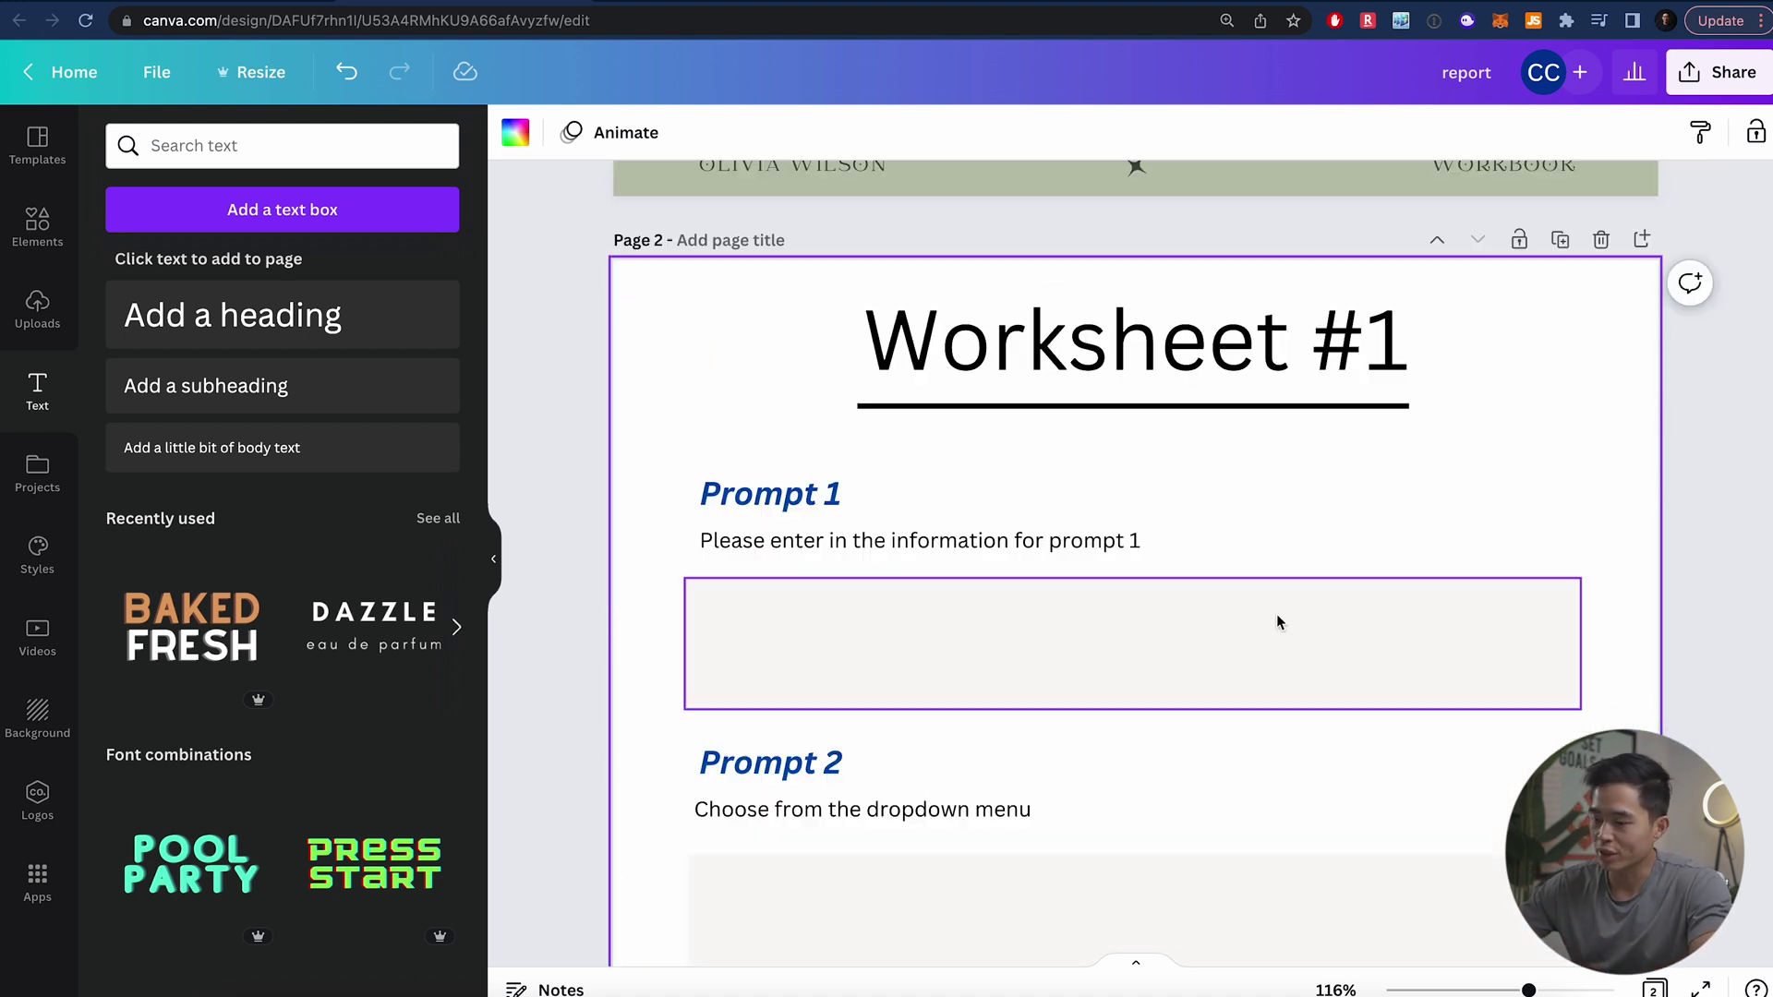
pyautogui.scroll(1, 1274, 615)
pyautogui.scroll(-4, 1275, 615)
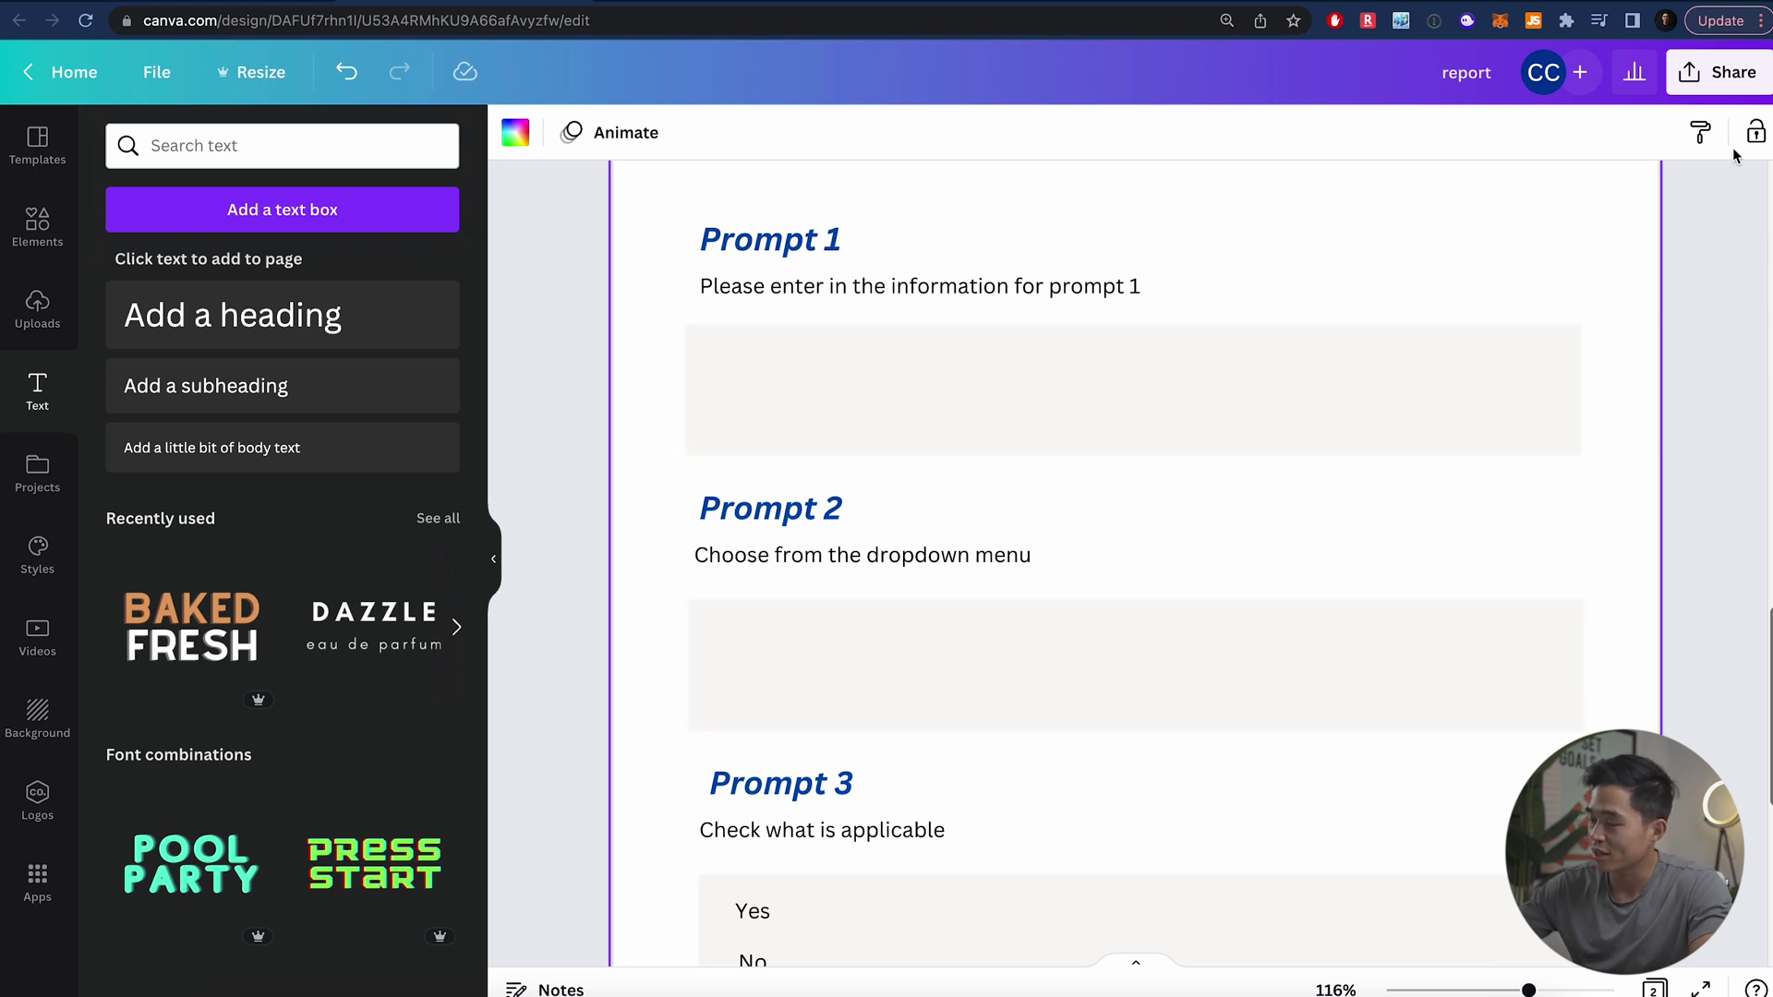
# Download only page 2 of the design as a PDF Standard file
pyautogui.click(1720, 72)
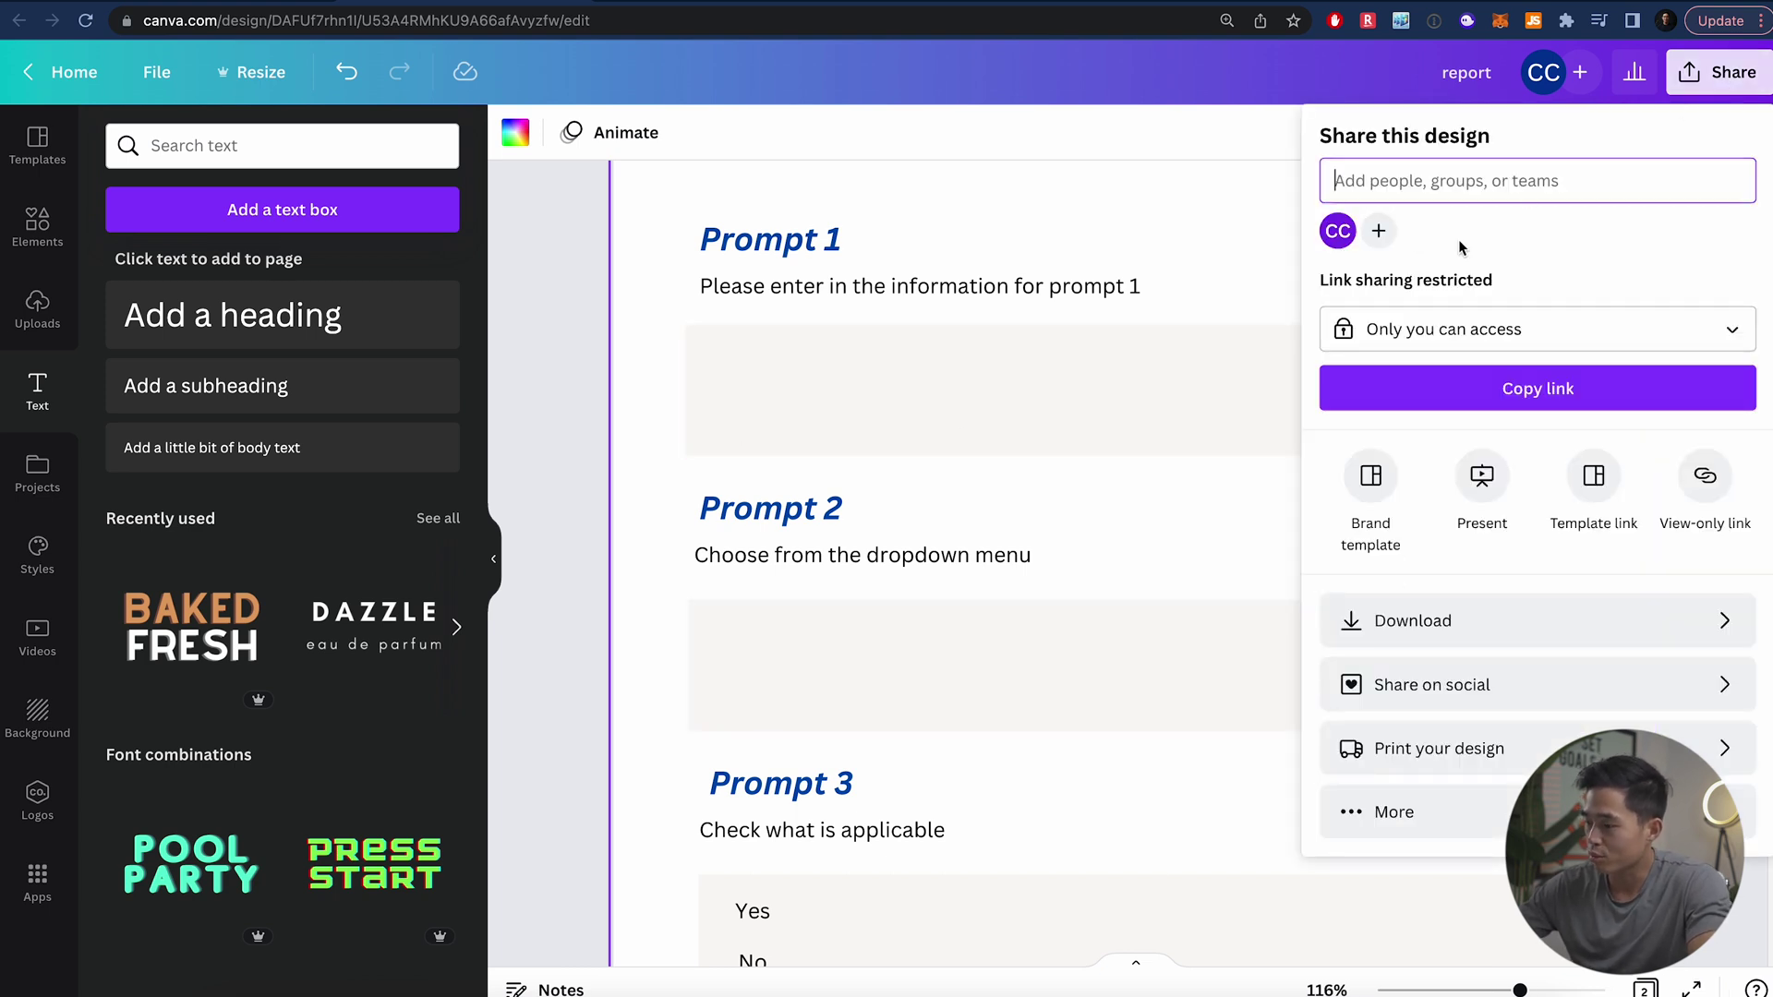
pyautogui.click(1570, 619)
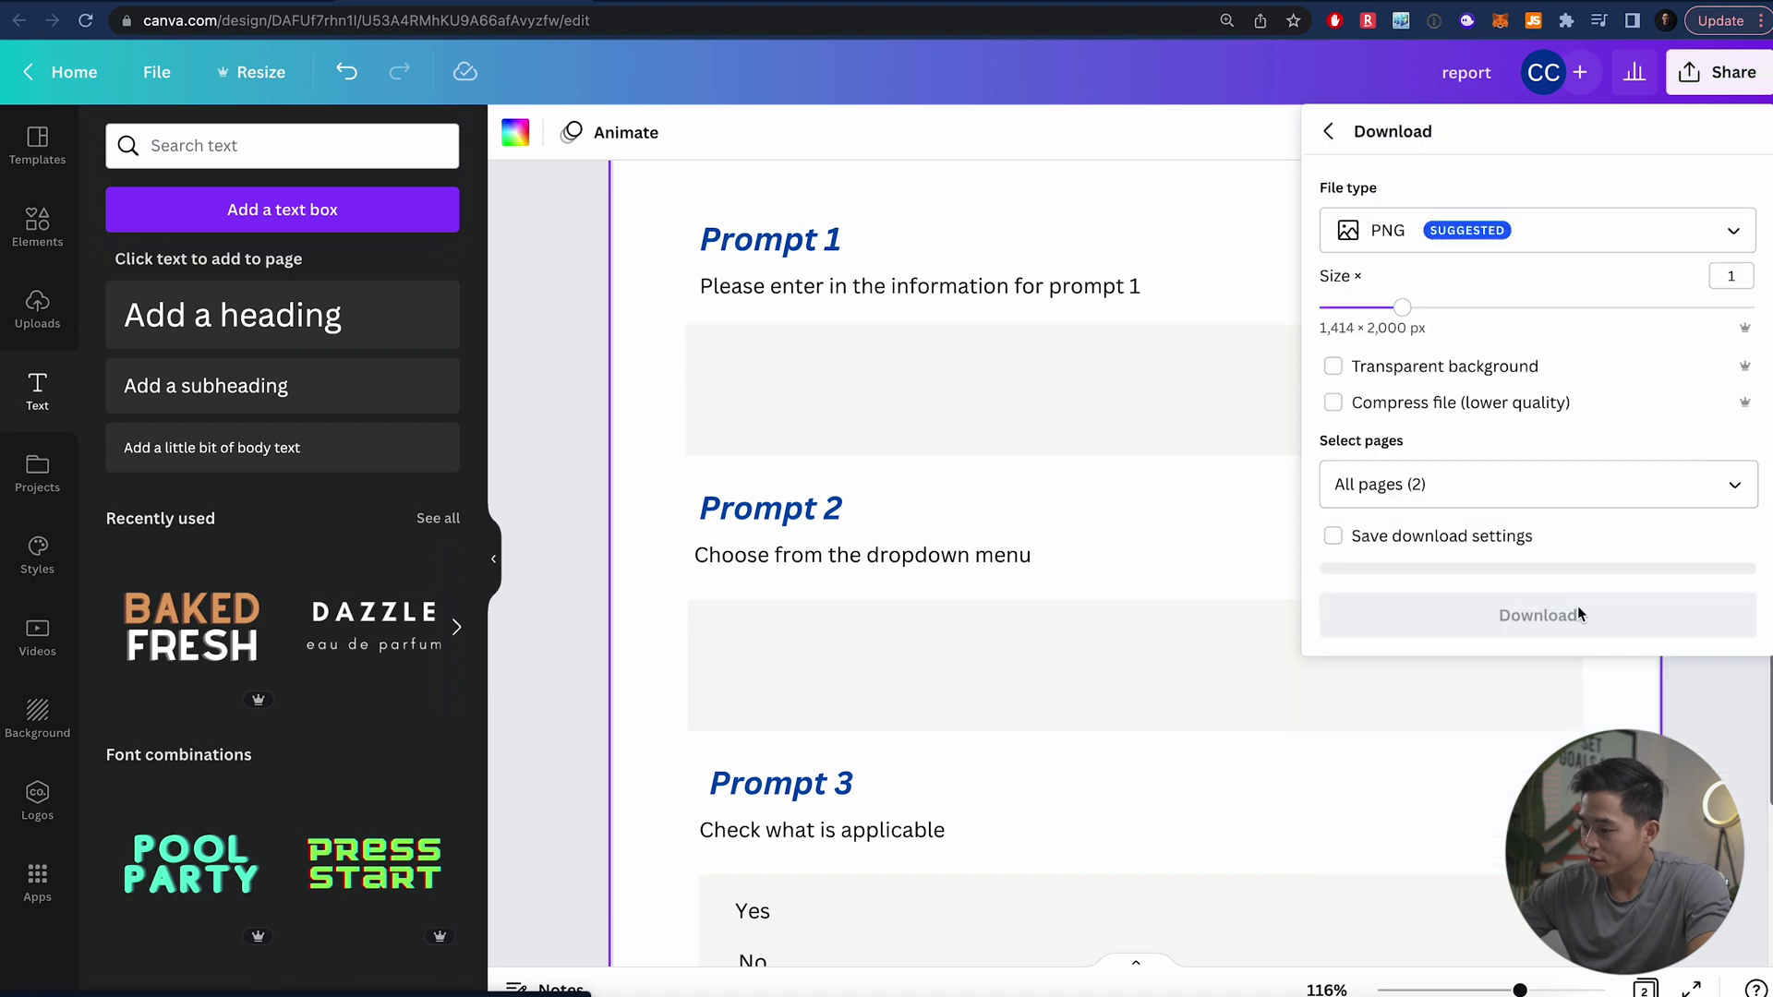
pyautogui.click(1513, 232)
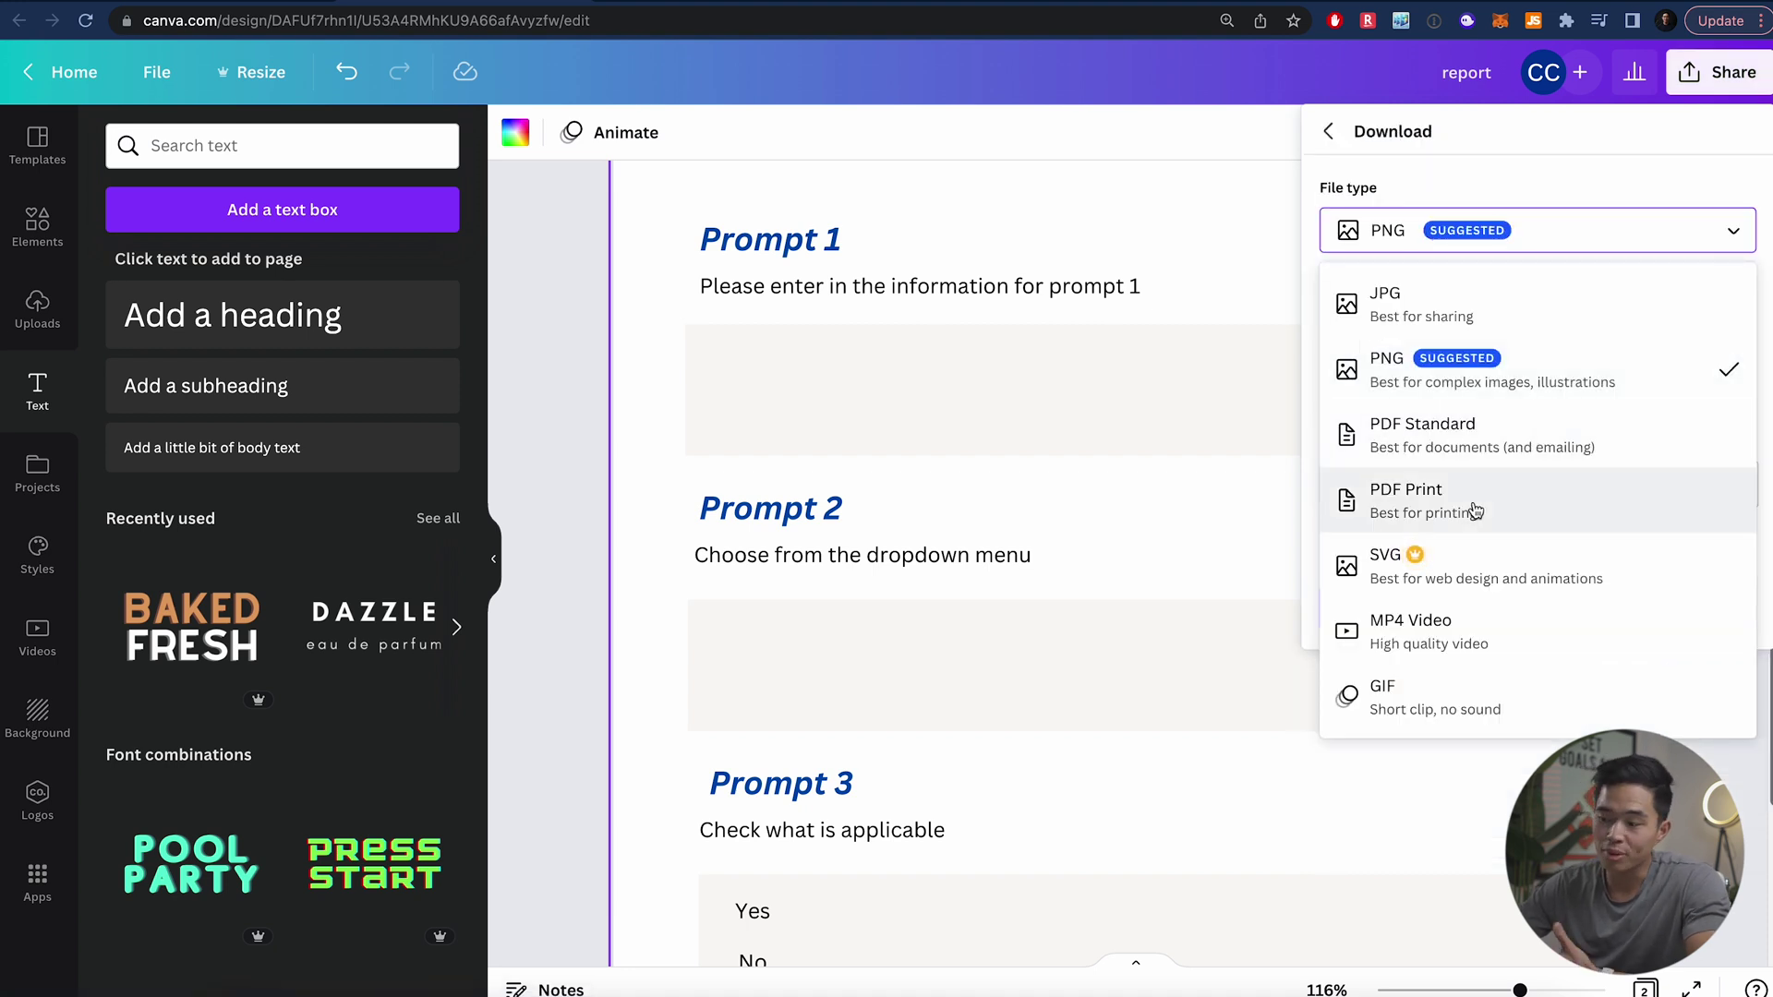
pyautogui.click(1545, 449)
pyautogui.click(1729, 388)
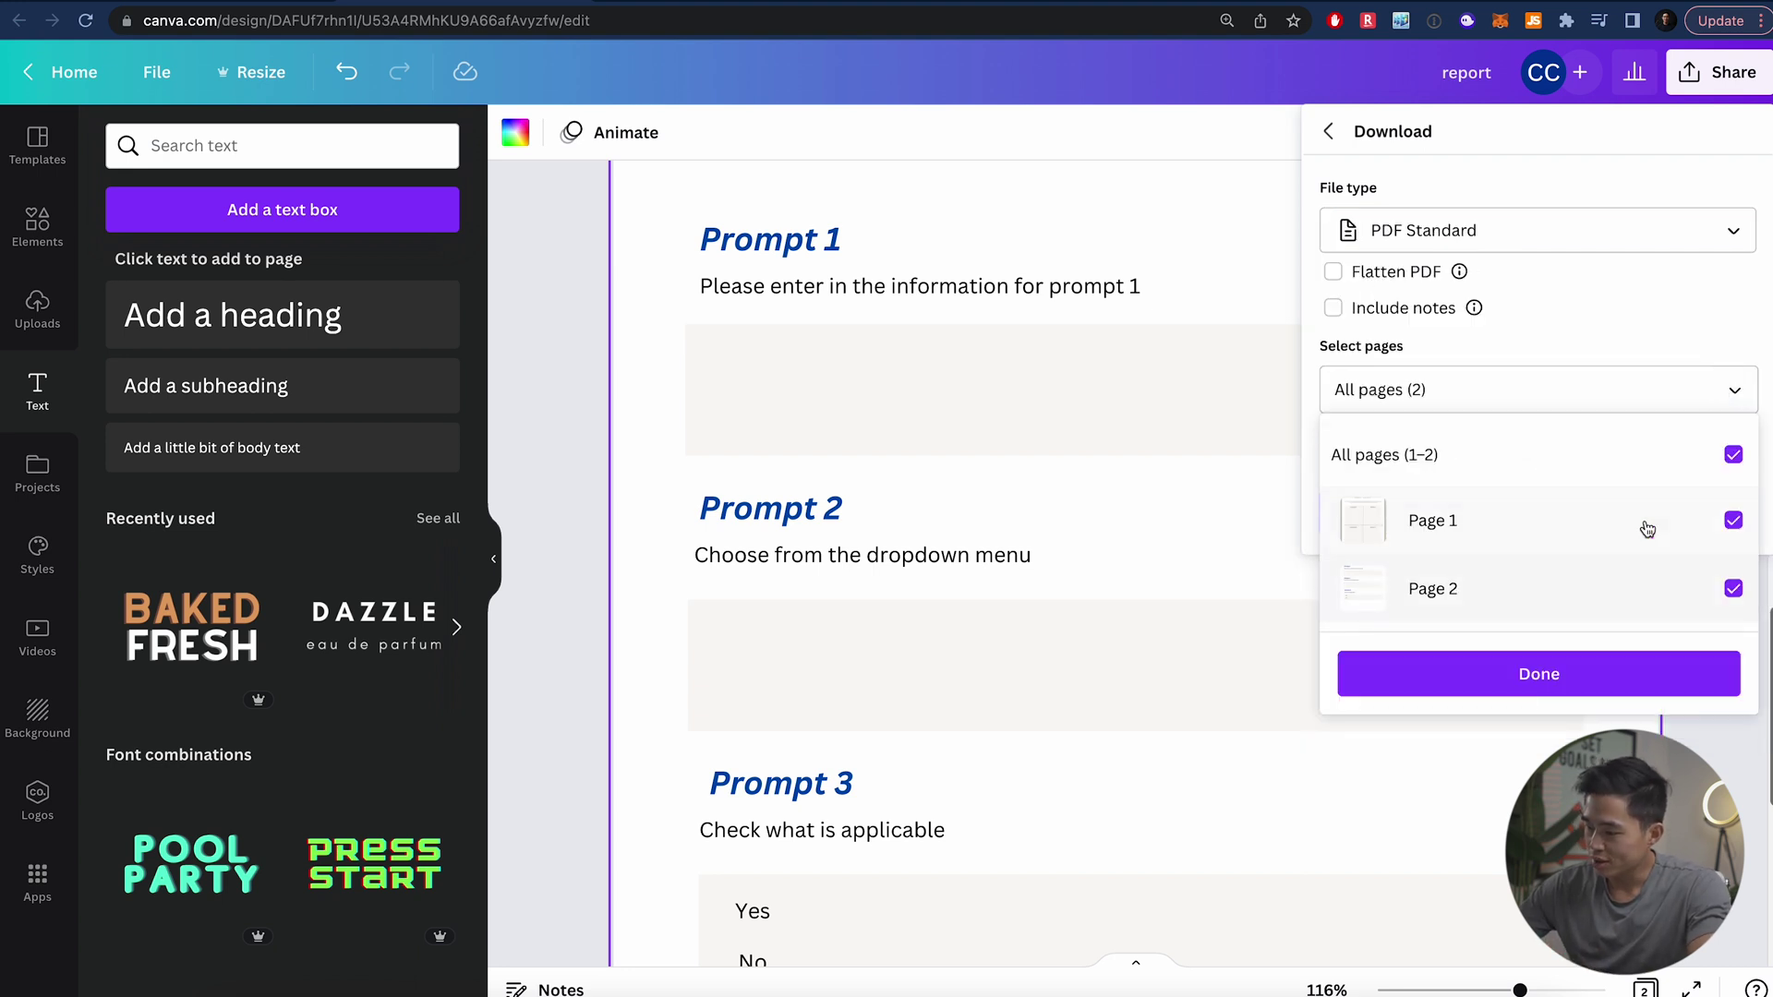
pyautogui.click(1732, 520)
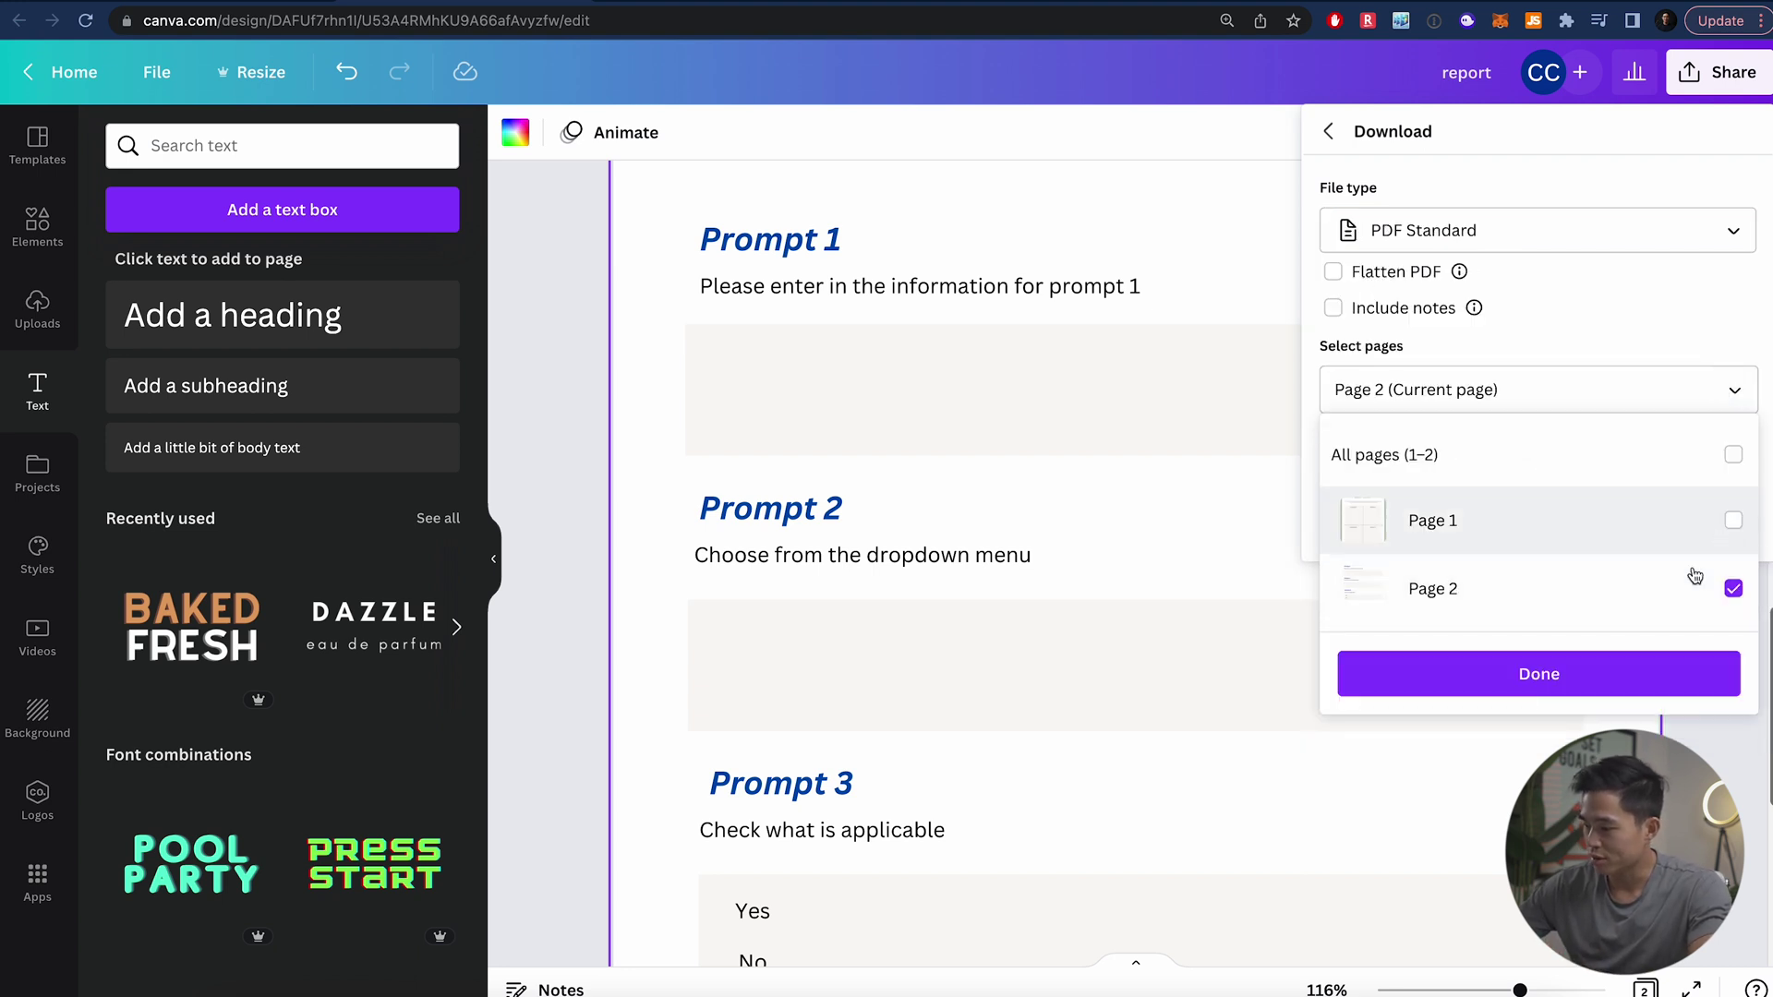
pyautogui.click(1520, 680)
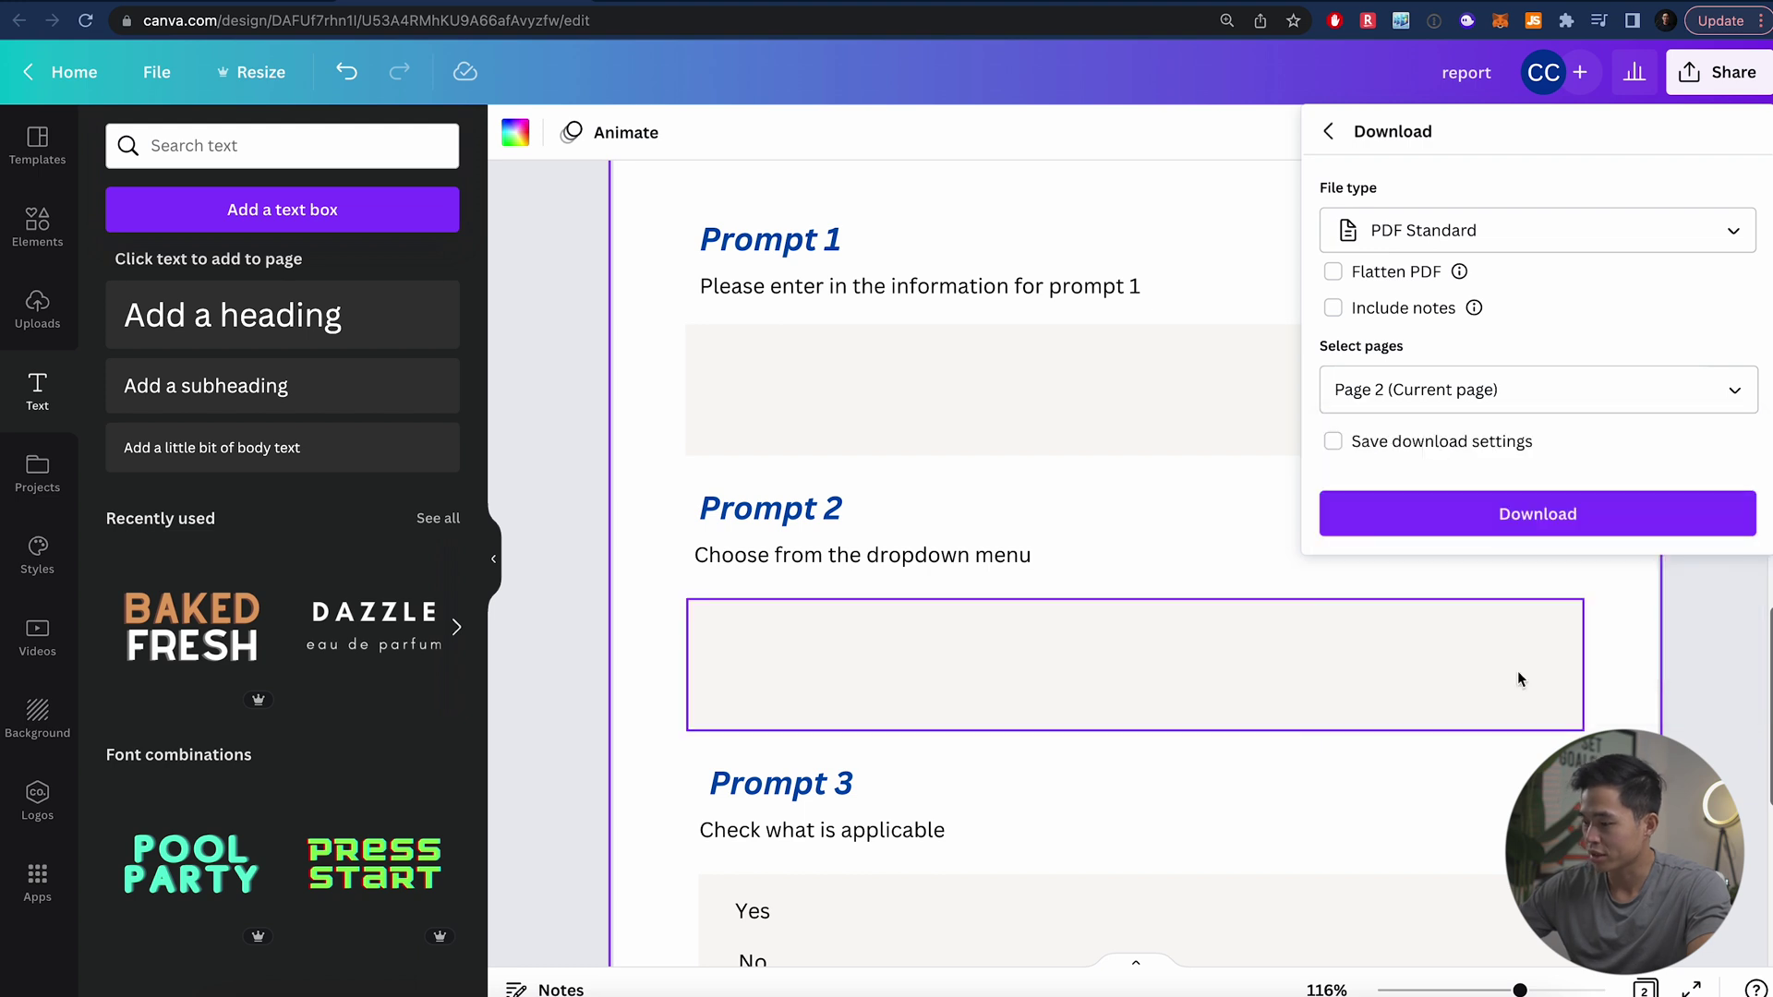
pyautogui.click(1550, 522)
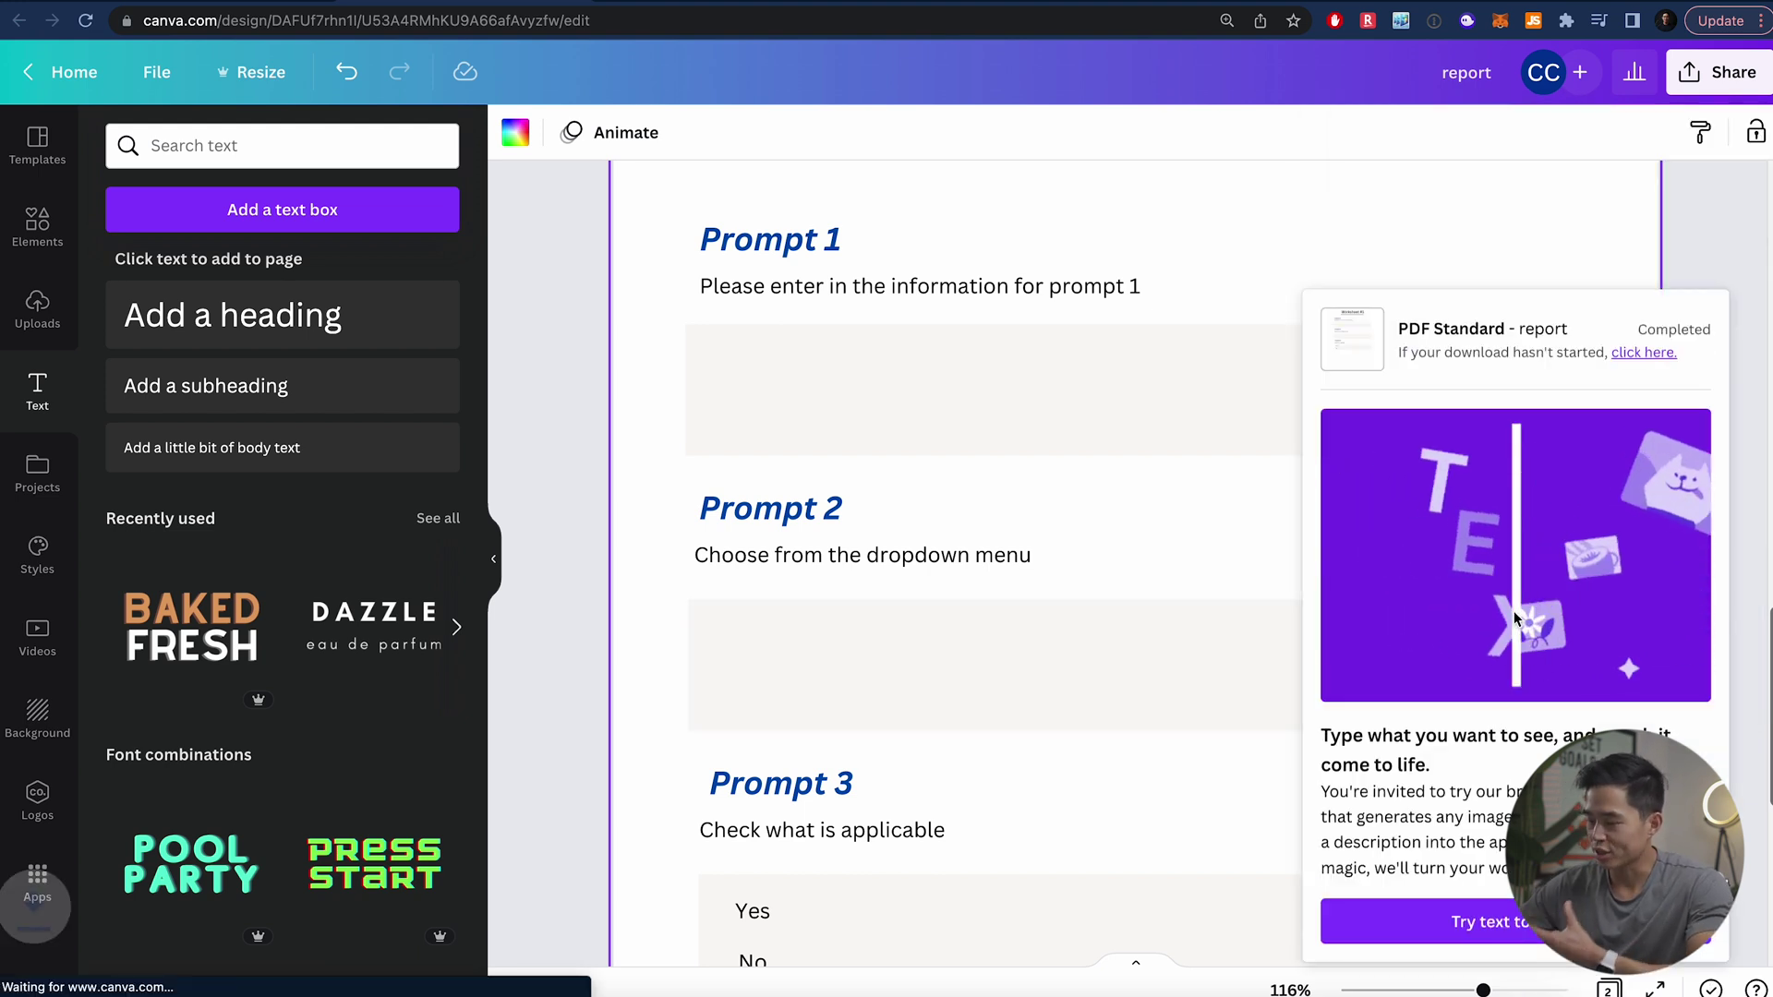
# Search 'docfly' in a new Chrome tab and open the DocFly website
pyautogui.press('super+t')
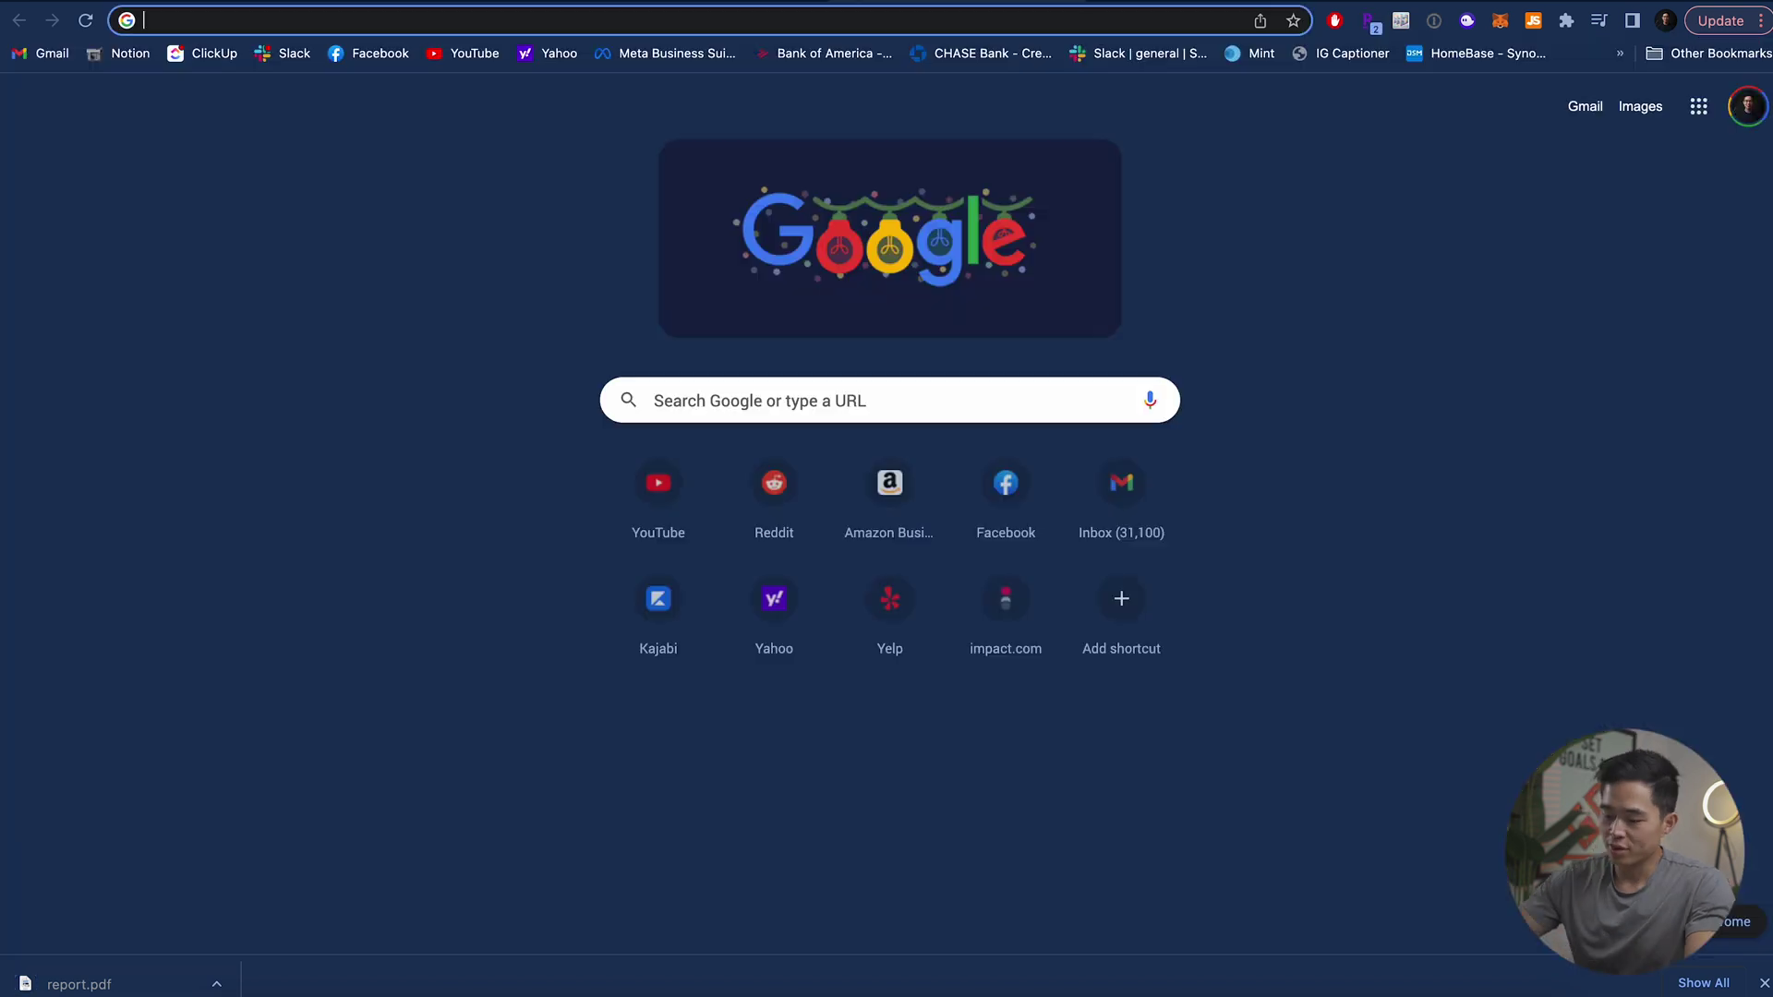
pyautogui.write('docfly')
pyautogui.press('Return')
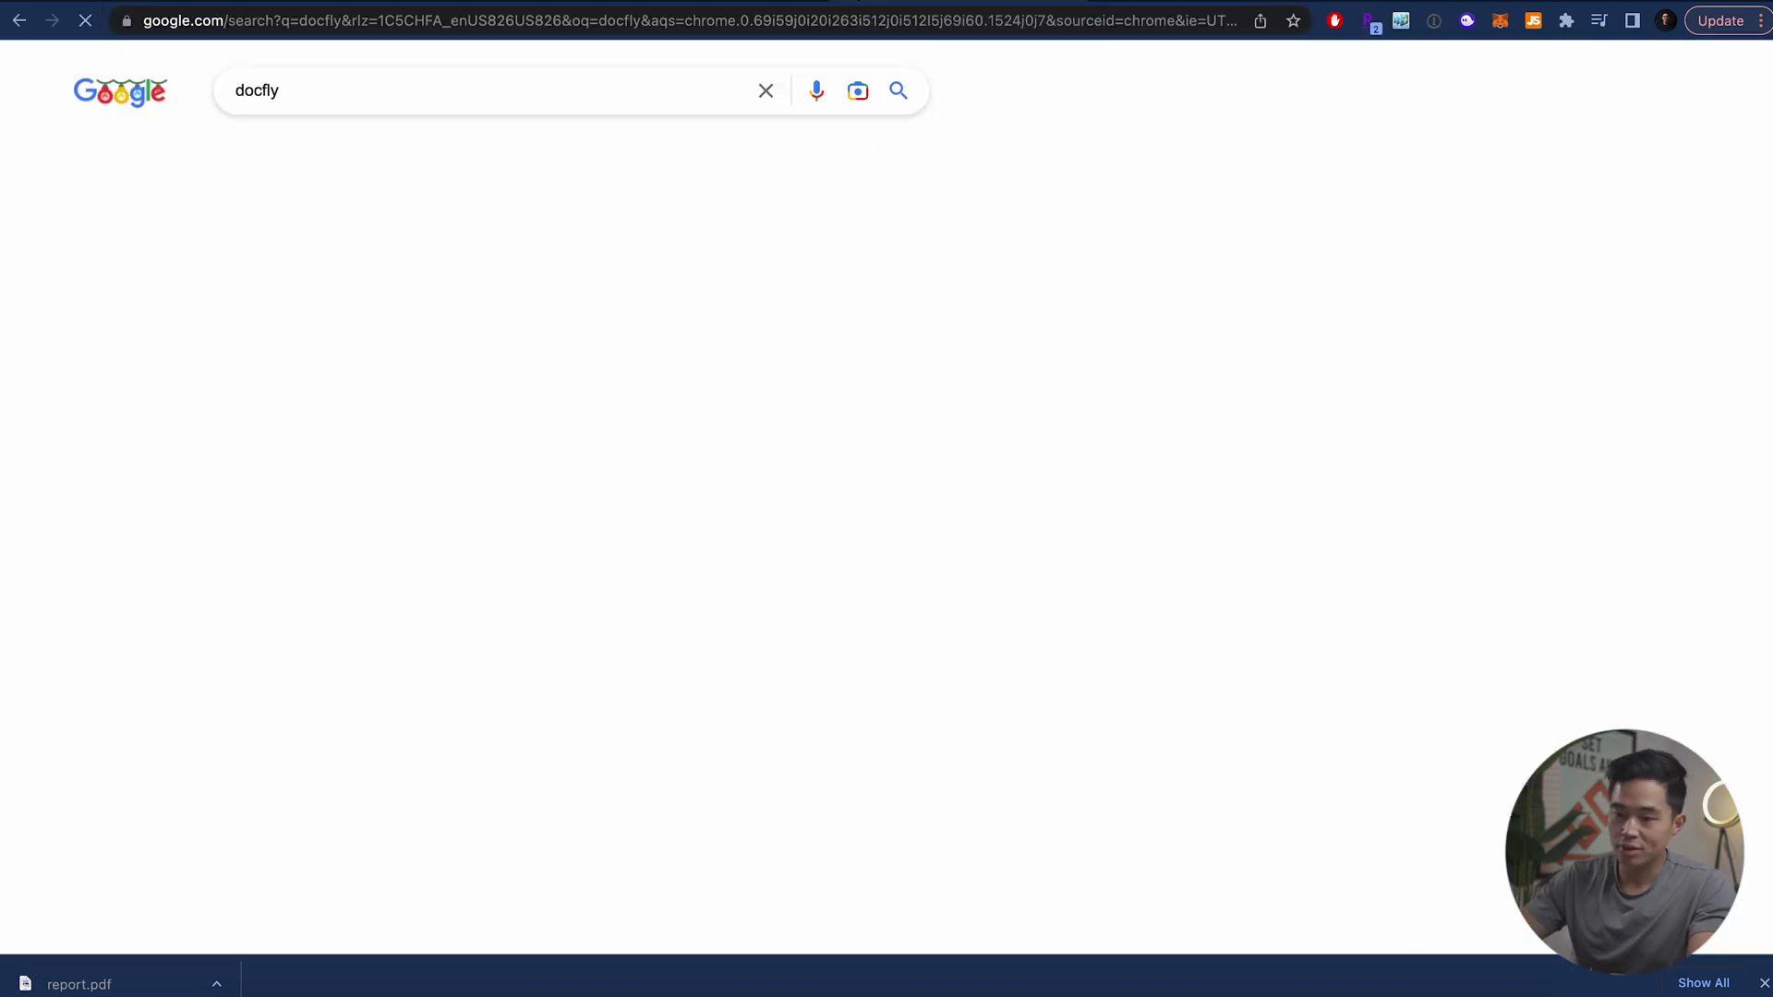
pyautogui.click(623, 270)
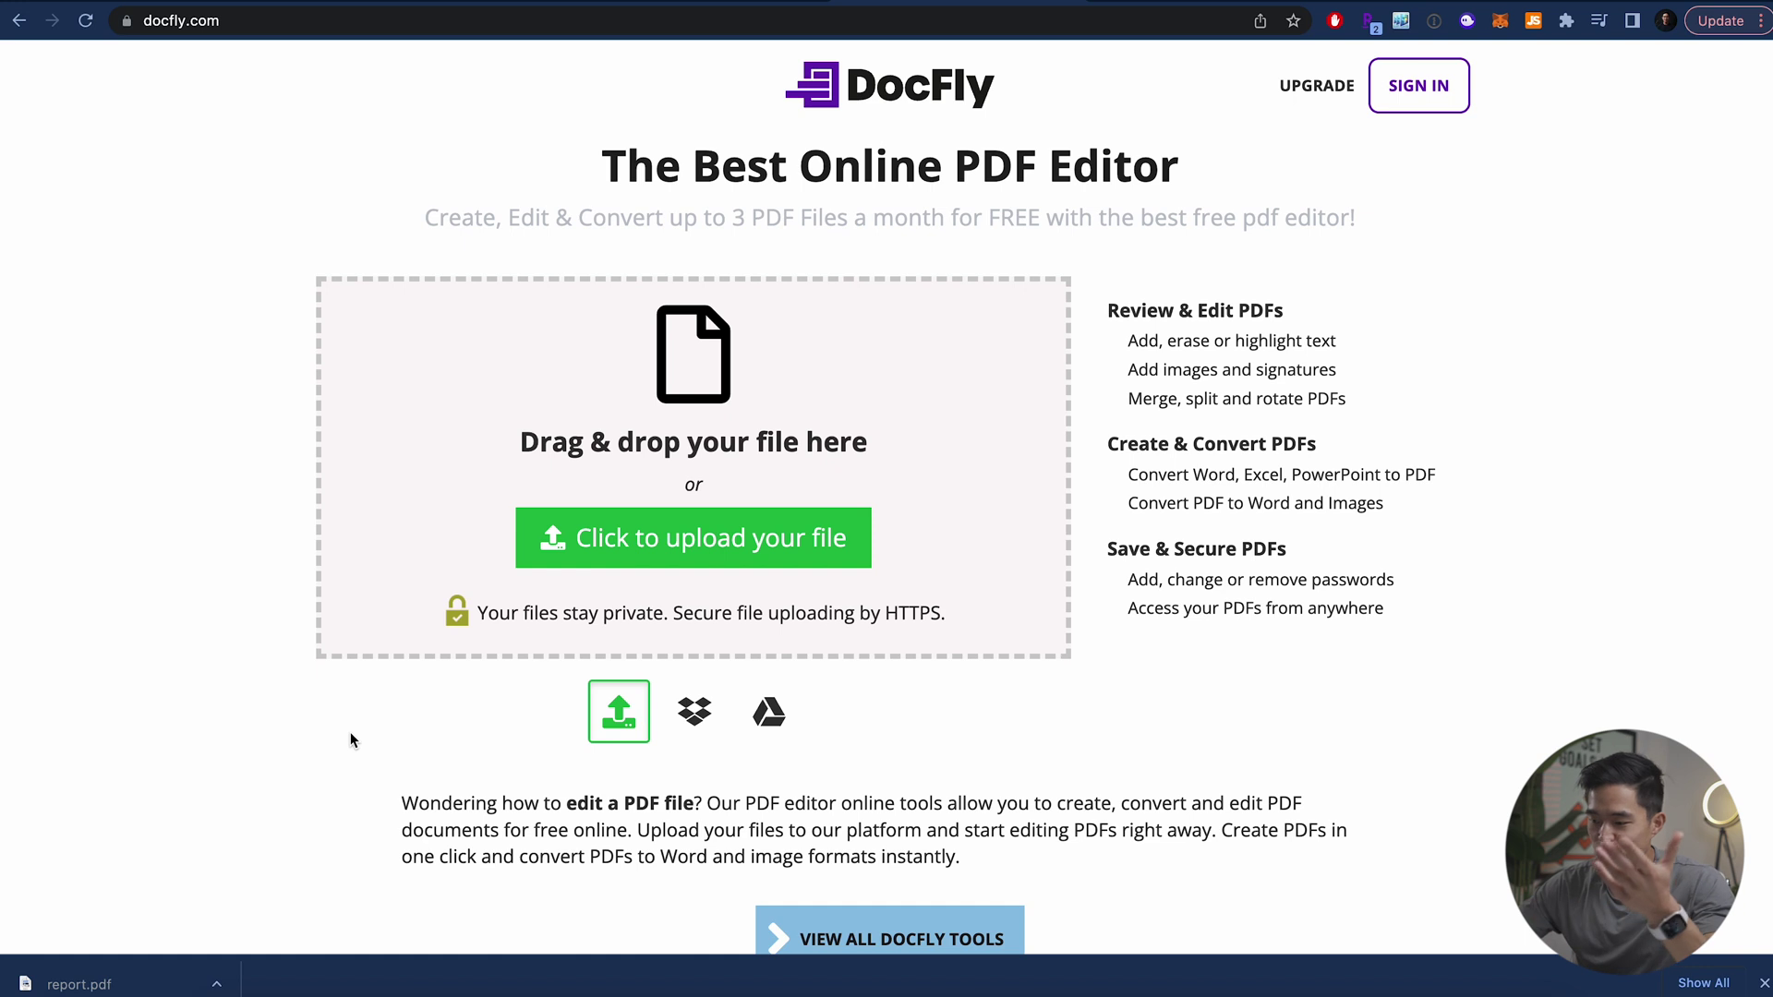
# Upload report.pdf into DocFly and open it in the editor
pyautogui.scroll(-1, 392, 702)
pyautogui.moveTo(139, 982); pyautogui.dragTo(599, 420)
pyautogui.moveTo(697, 348); pyautogui.dragTo(703, 376)
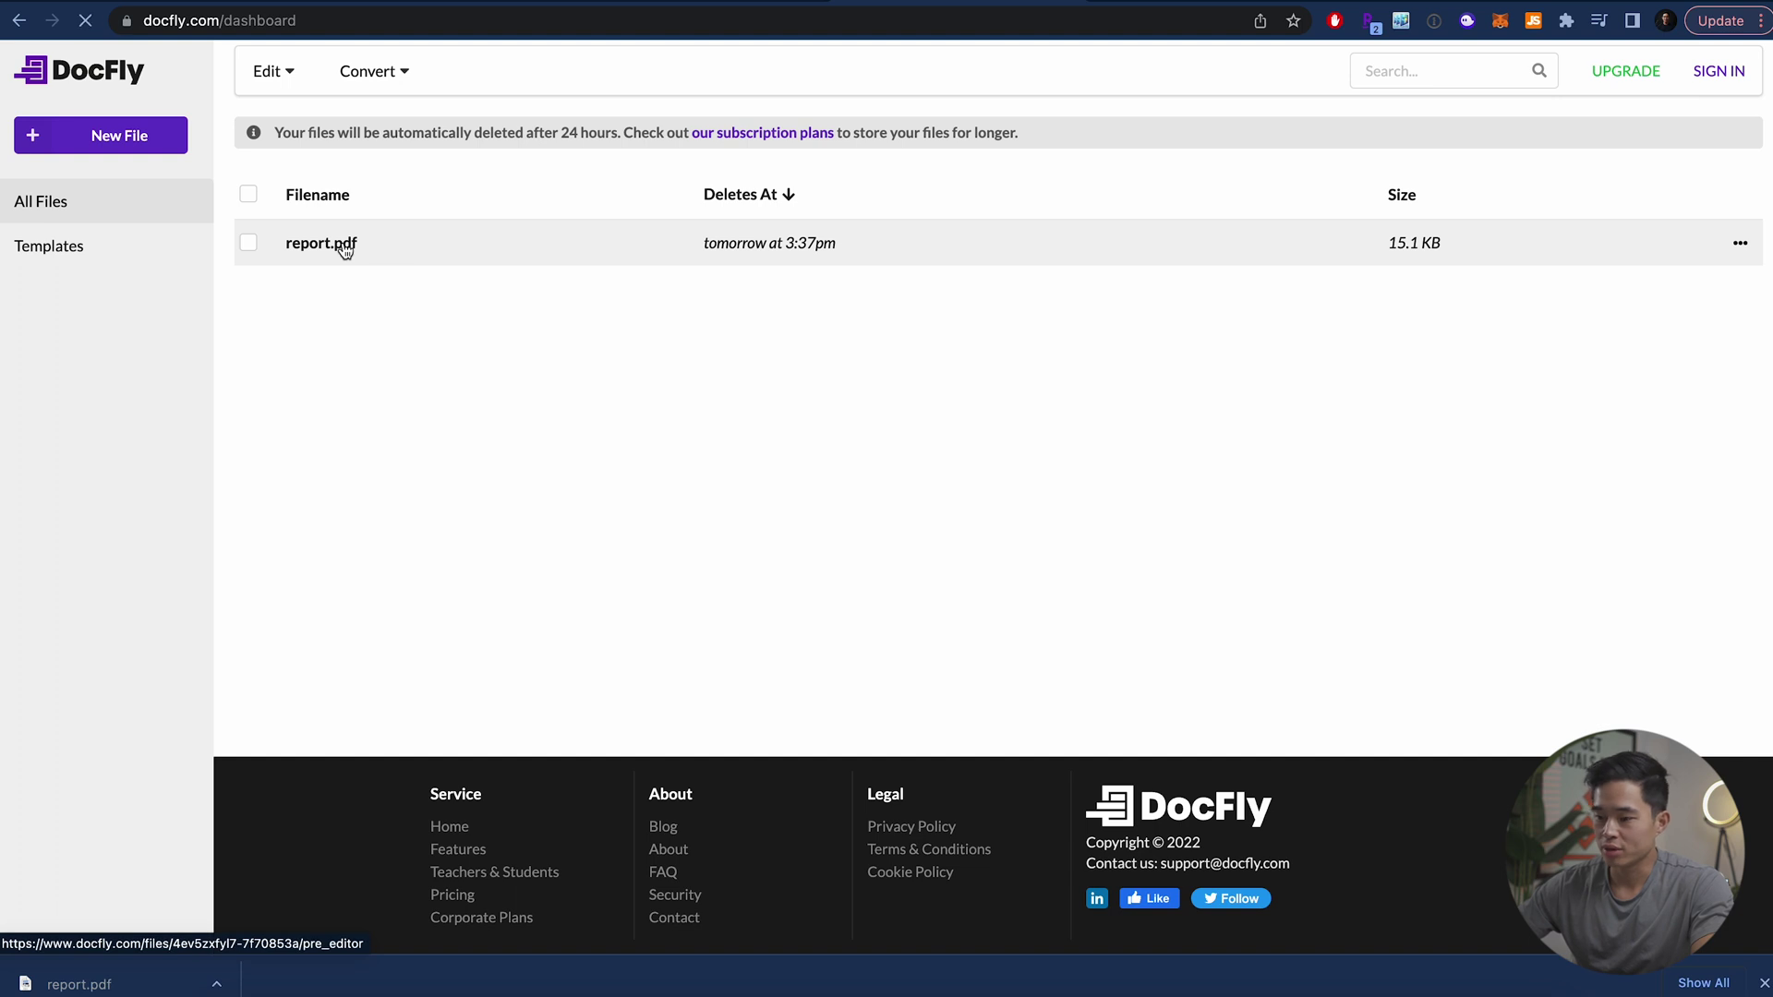
pyautogui.click(324, 244)
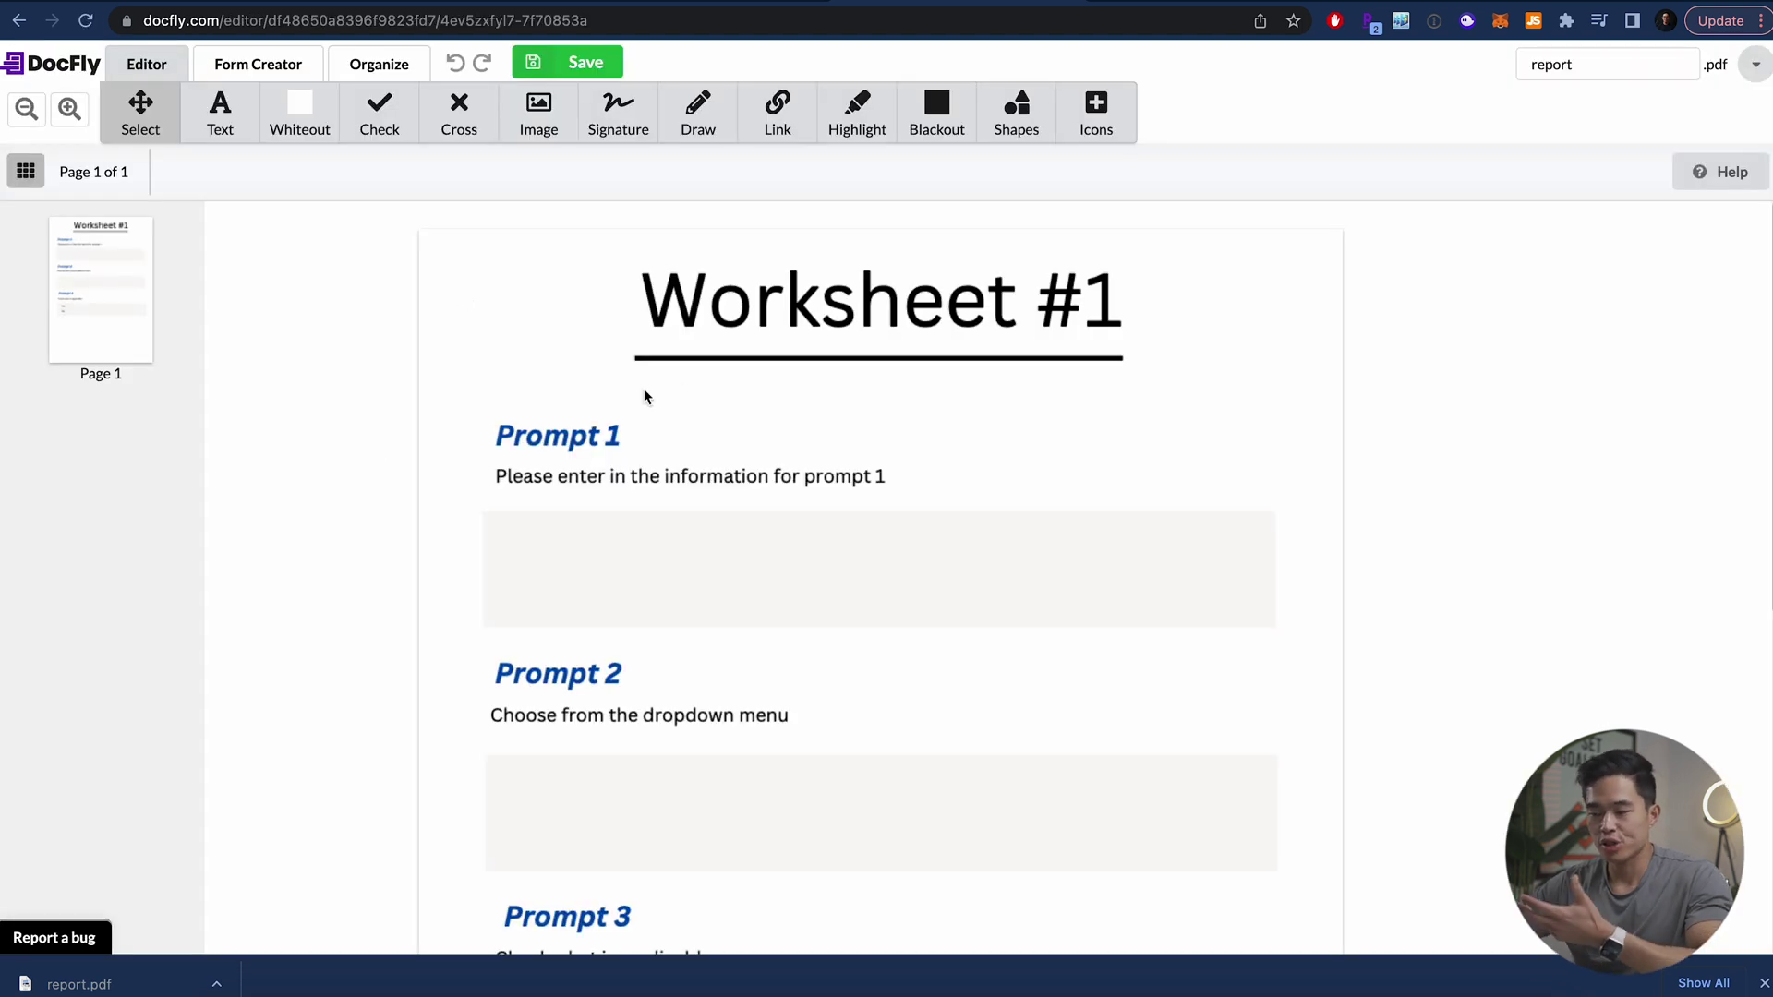
# Switch the Worksheet #1 page to the Form Creator tools
pyautogui.scroll(-3, 698, 393)
pyautogui.scroll(2, 699, 393)
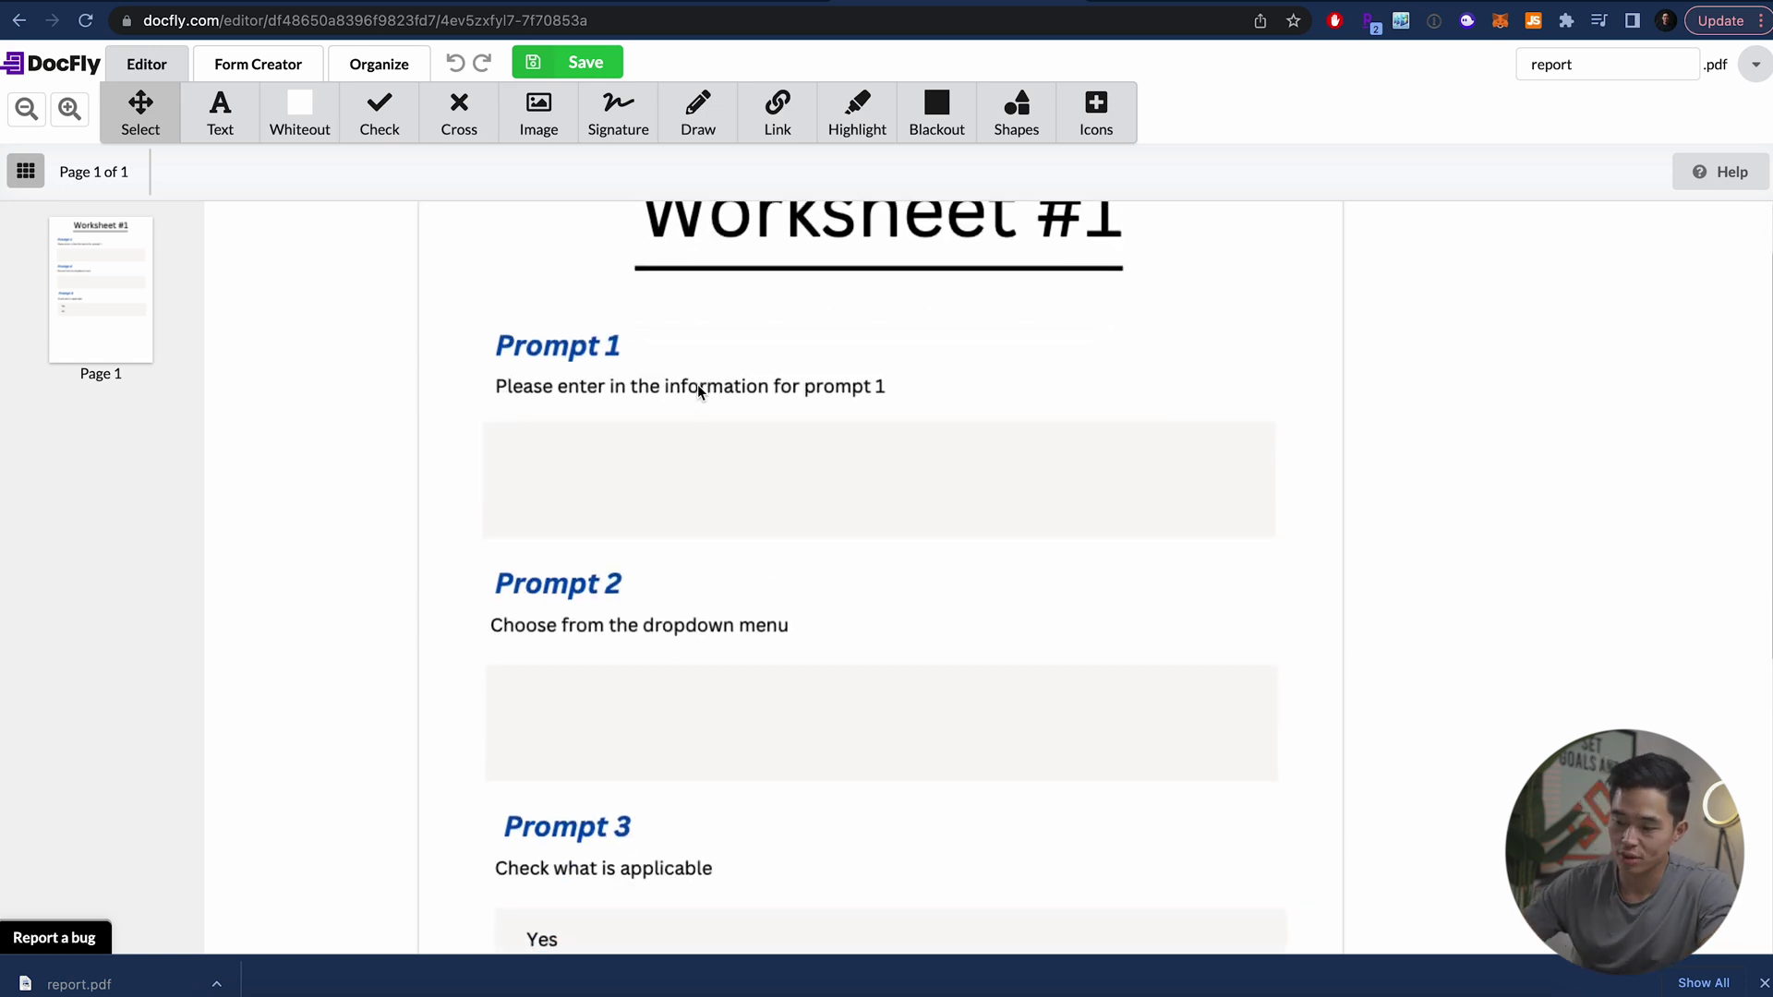
pyautogui.click(220, 111)
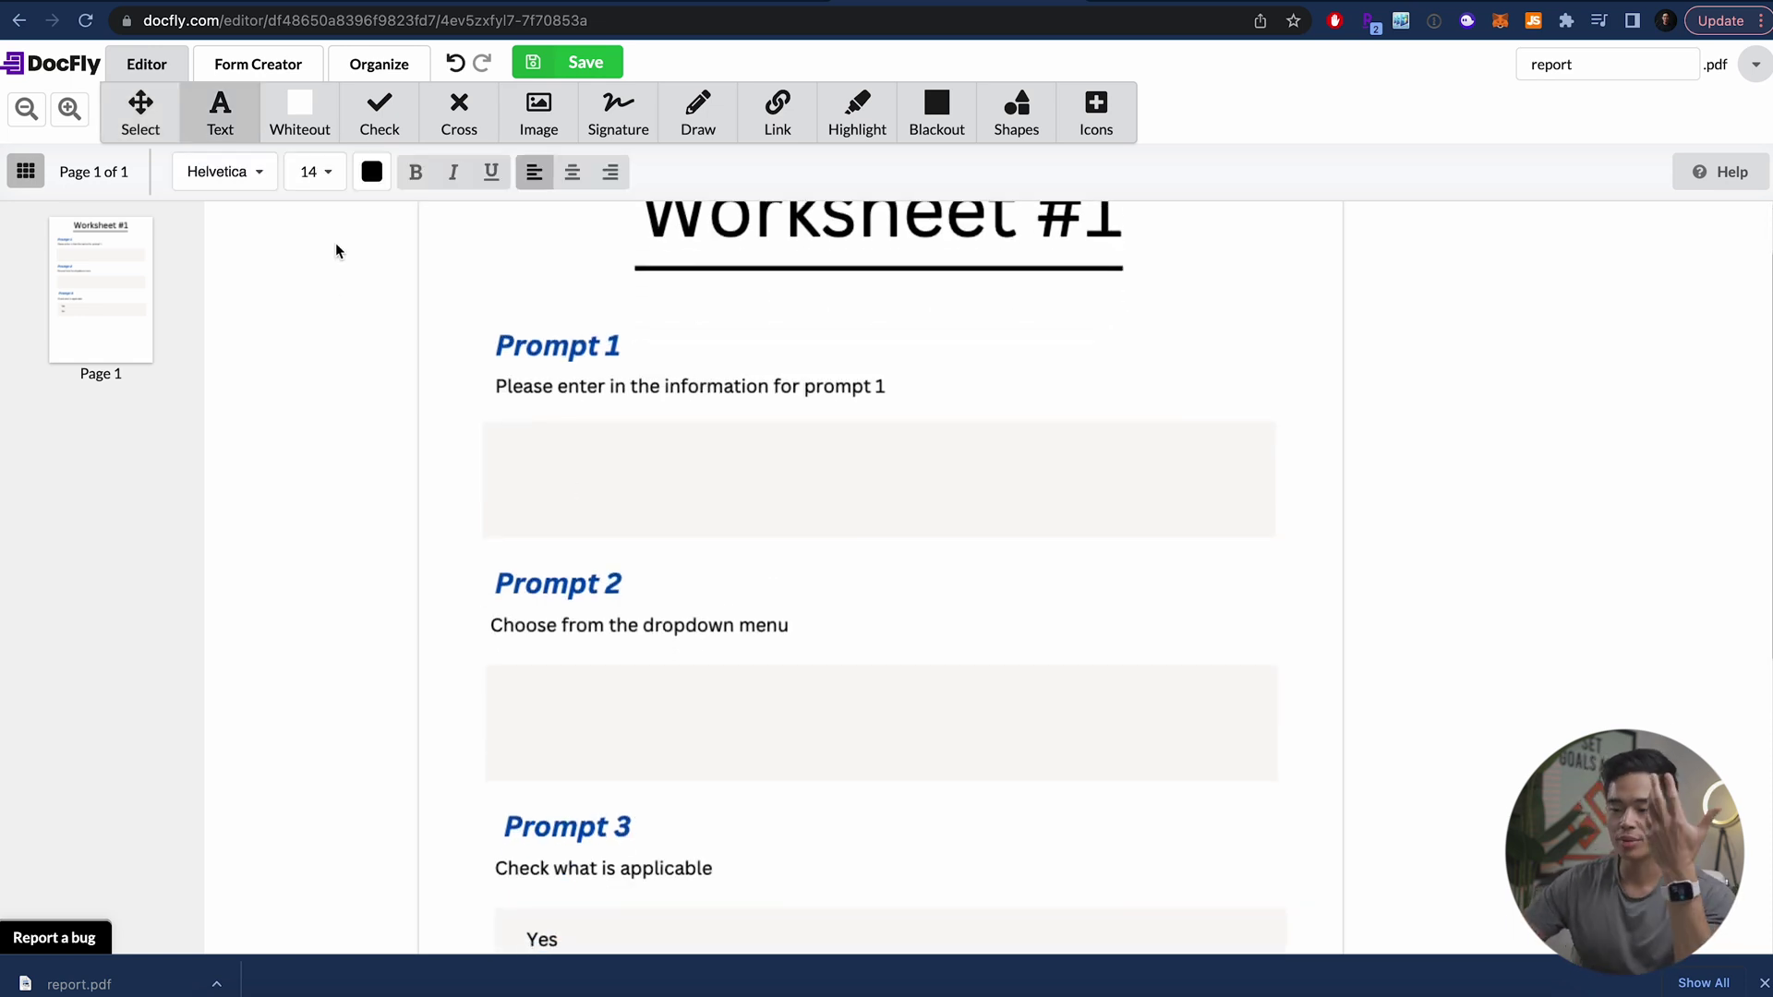
pyautogui.click(280, 62)
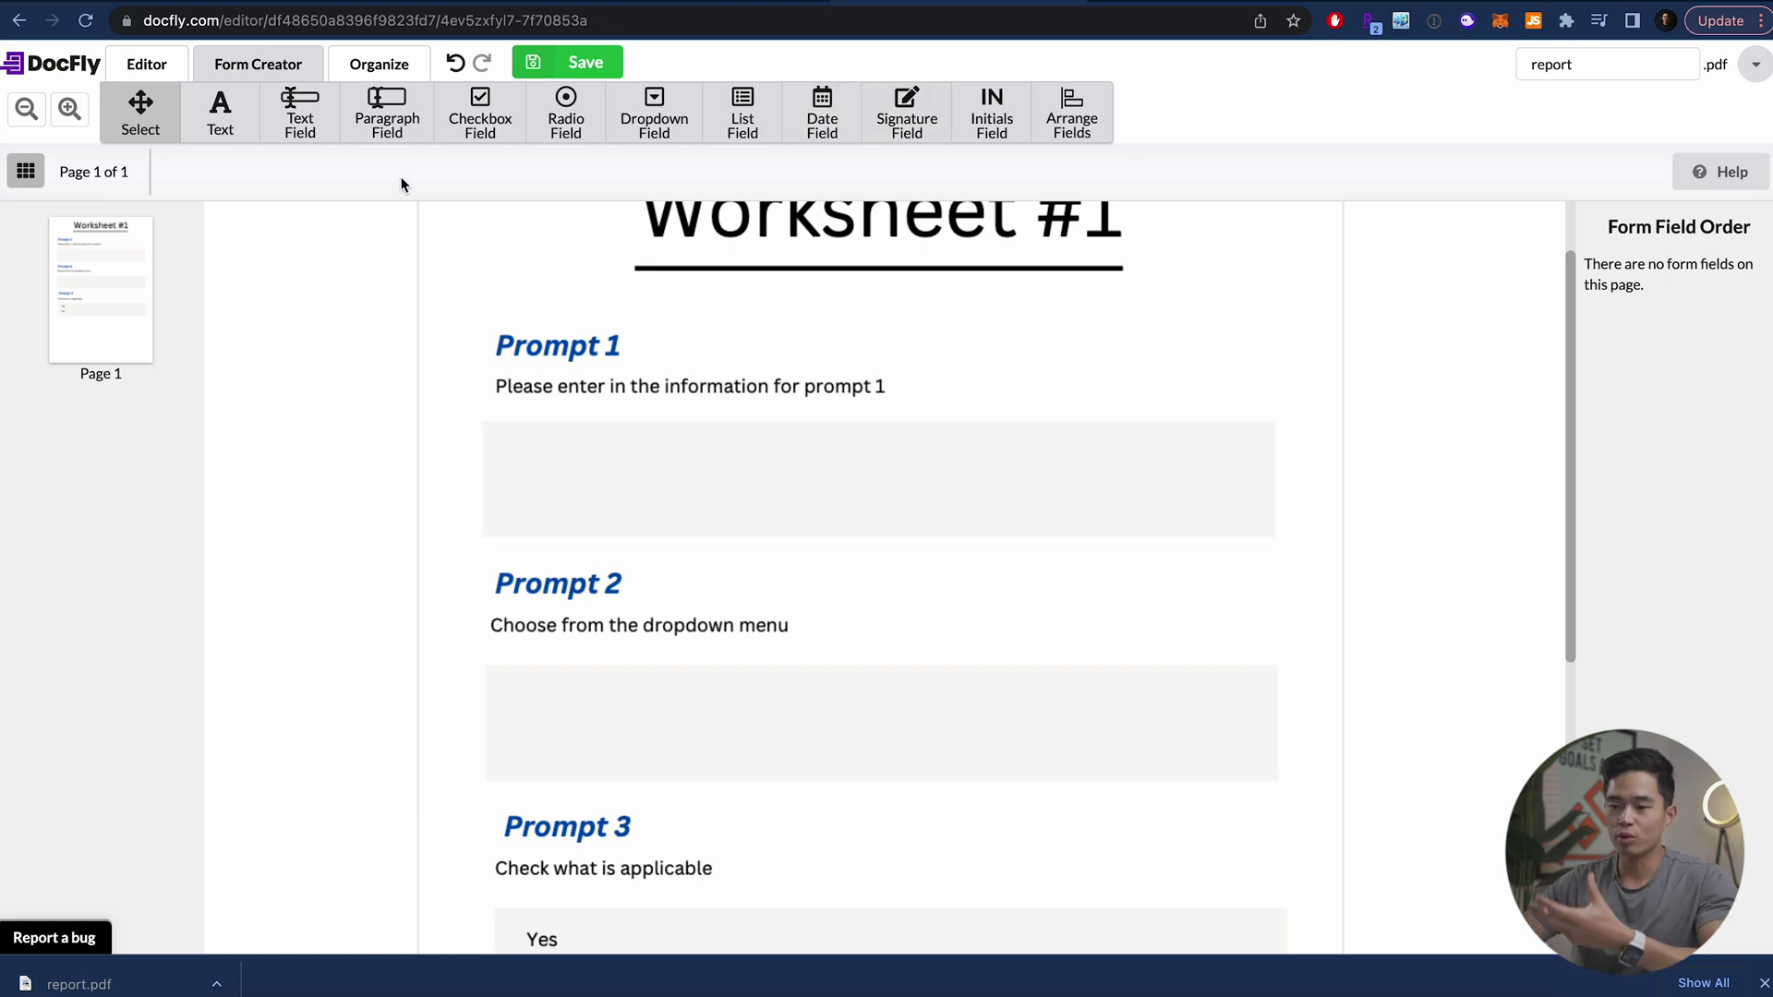
pyautogui.click(325, 136)
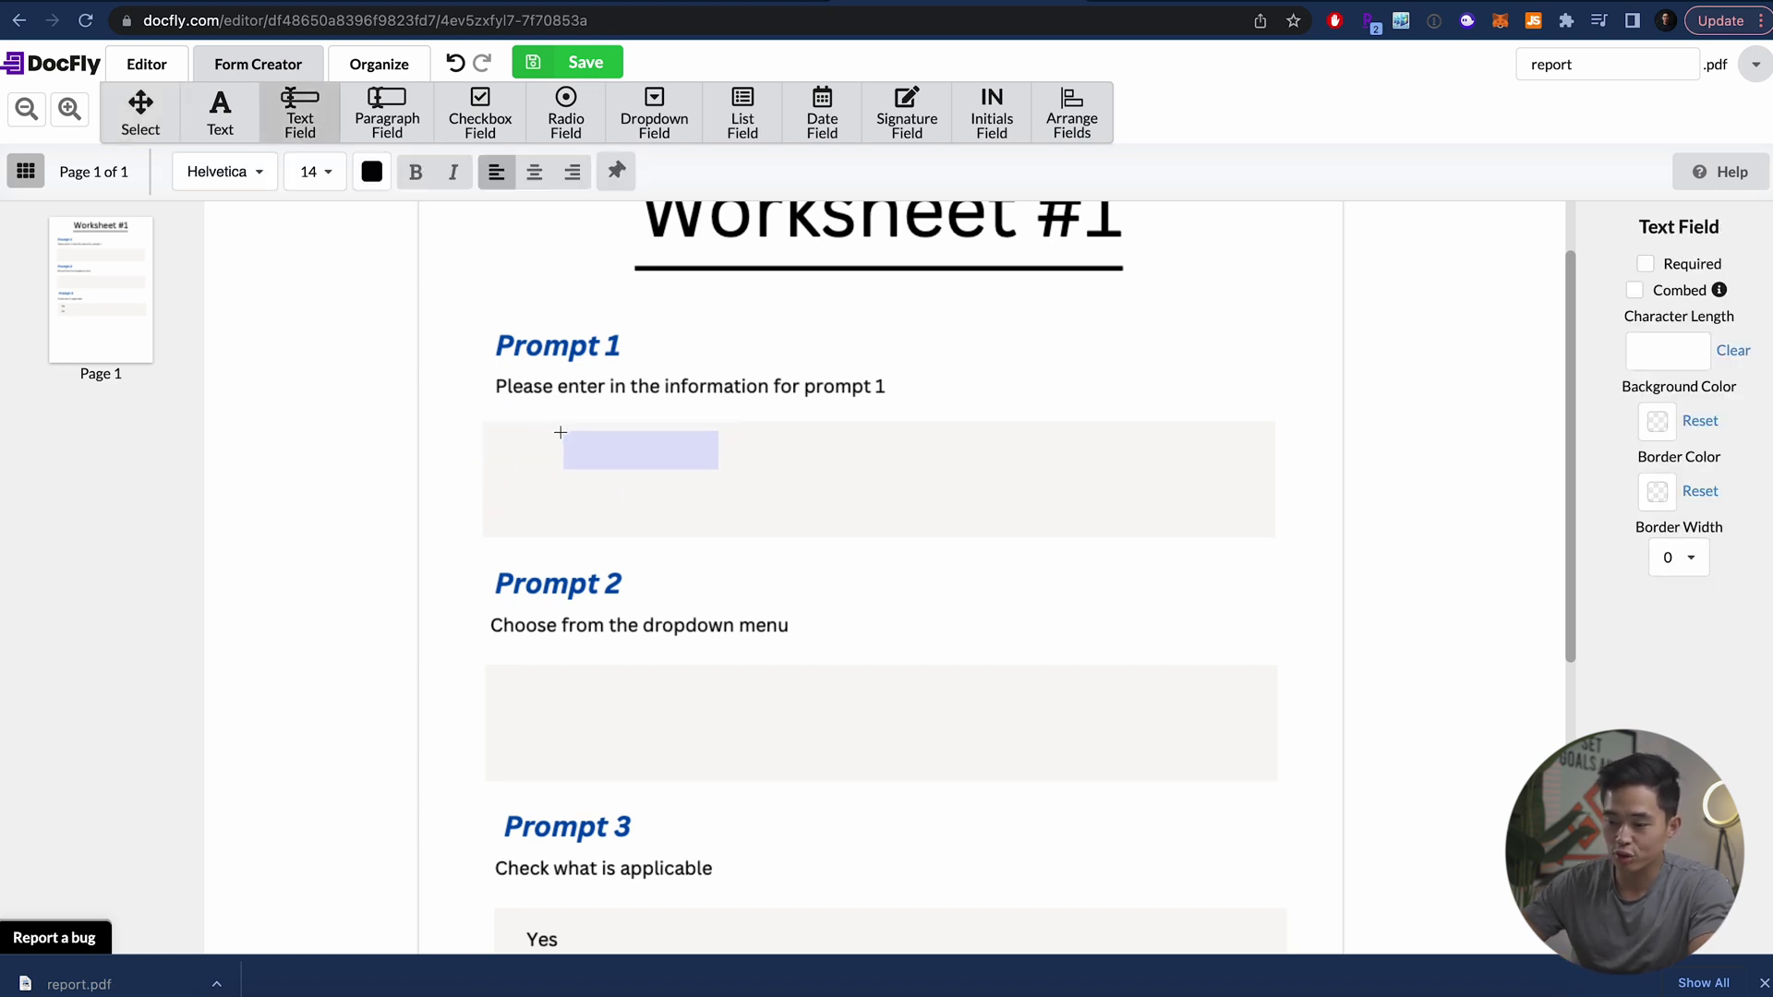
pyautogui.click(482, 426)
pyautogui.moveTo(641, 465); pyautogui.dragTo(1262, 464)
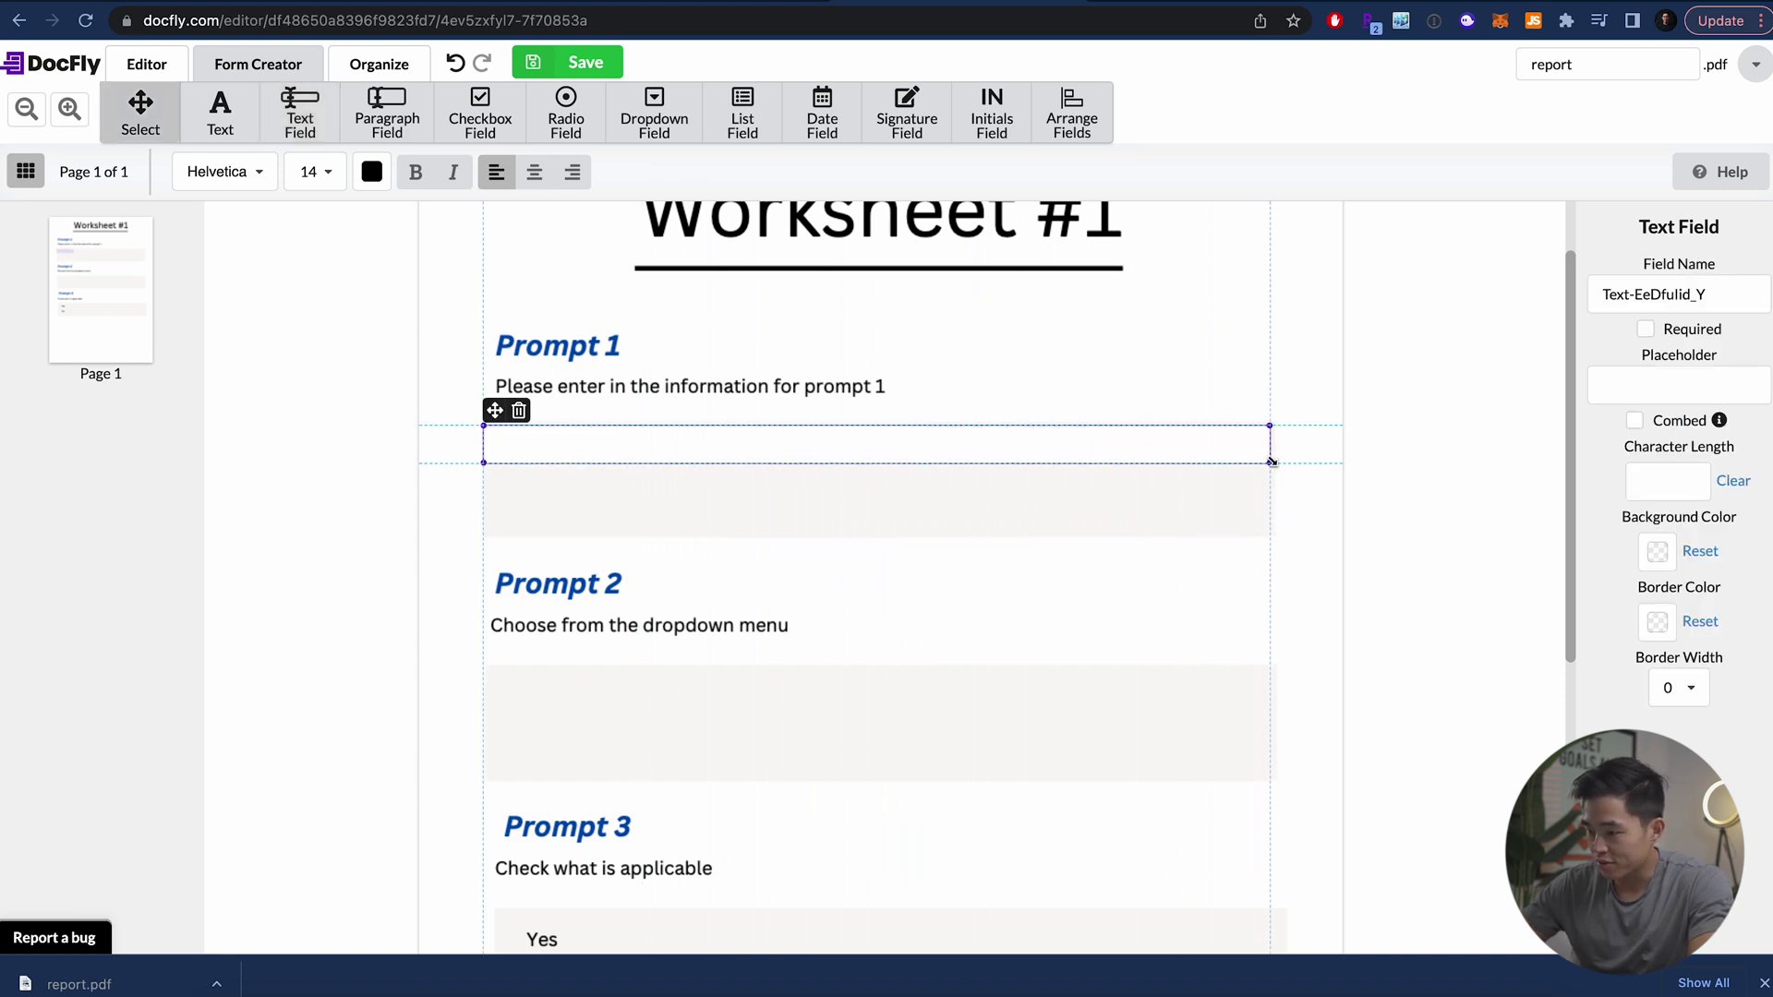
pyautogui.moveTo(1271, 461); pyautogui.dragTo(1273, 462)
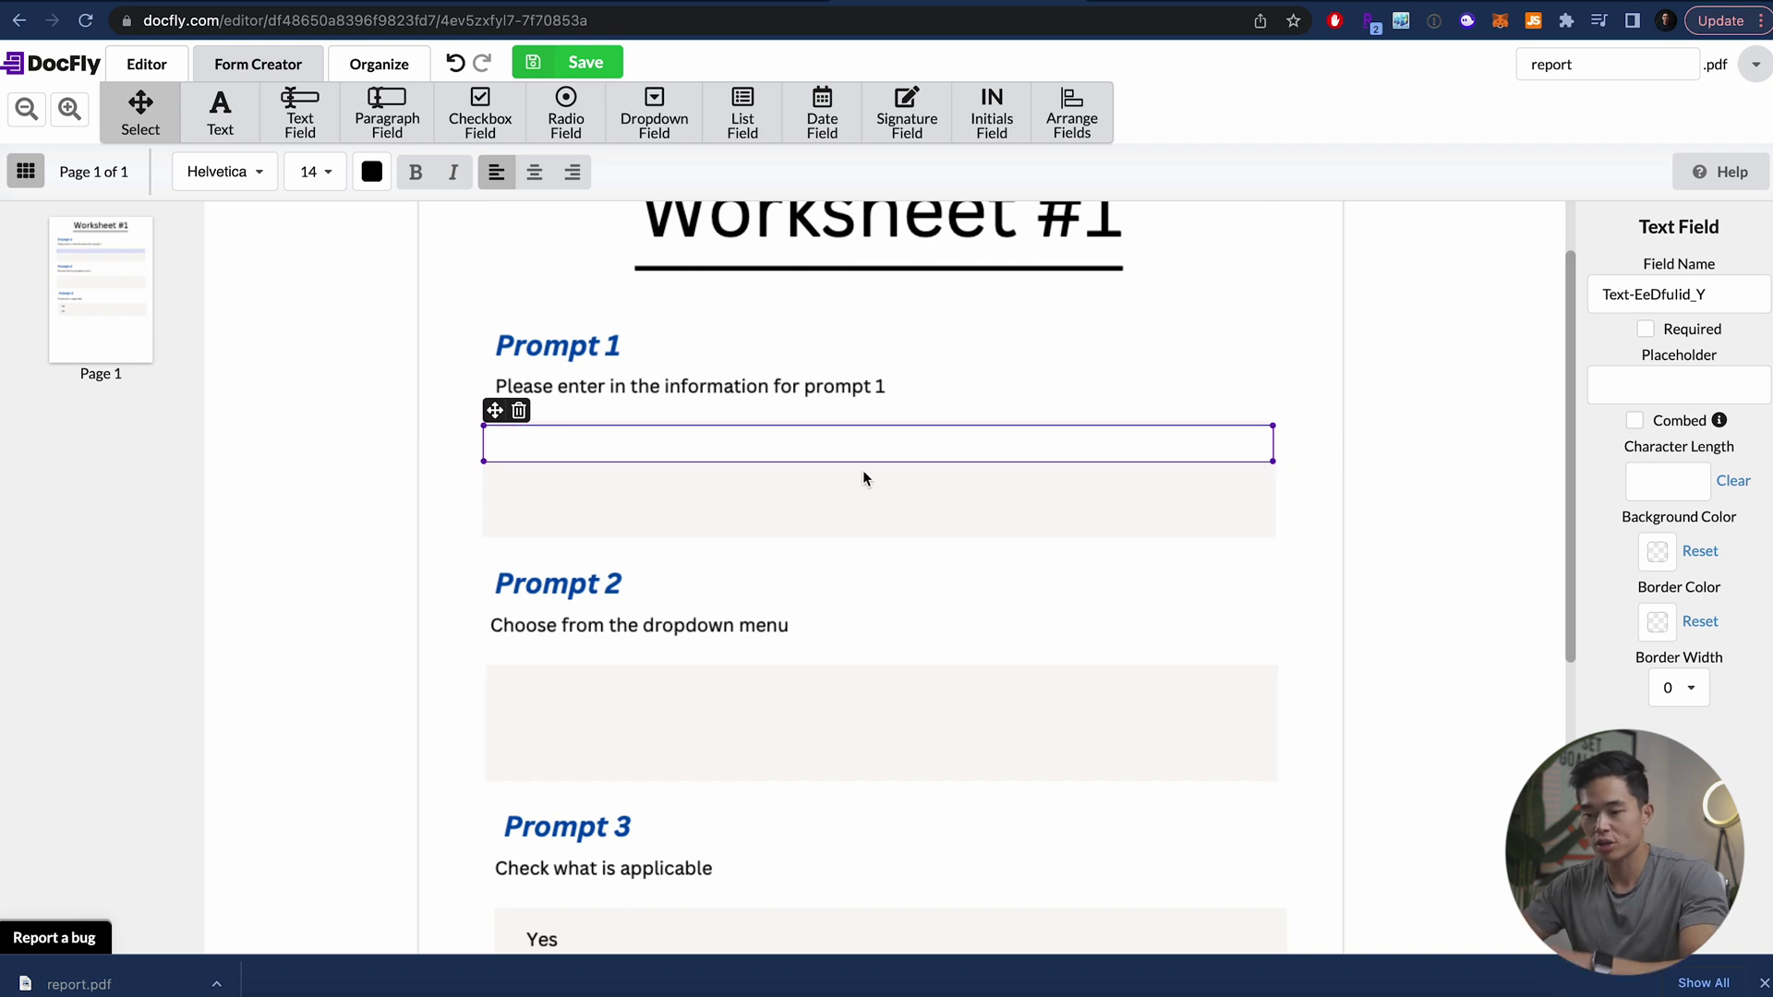
pyautogui.click(432, 495)
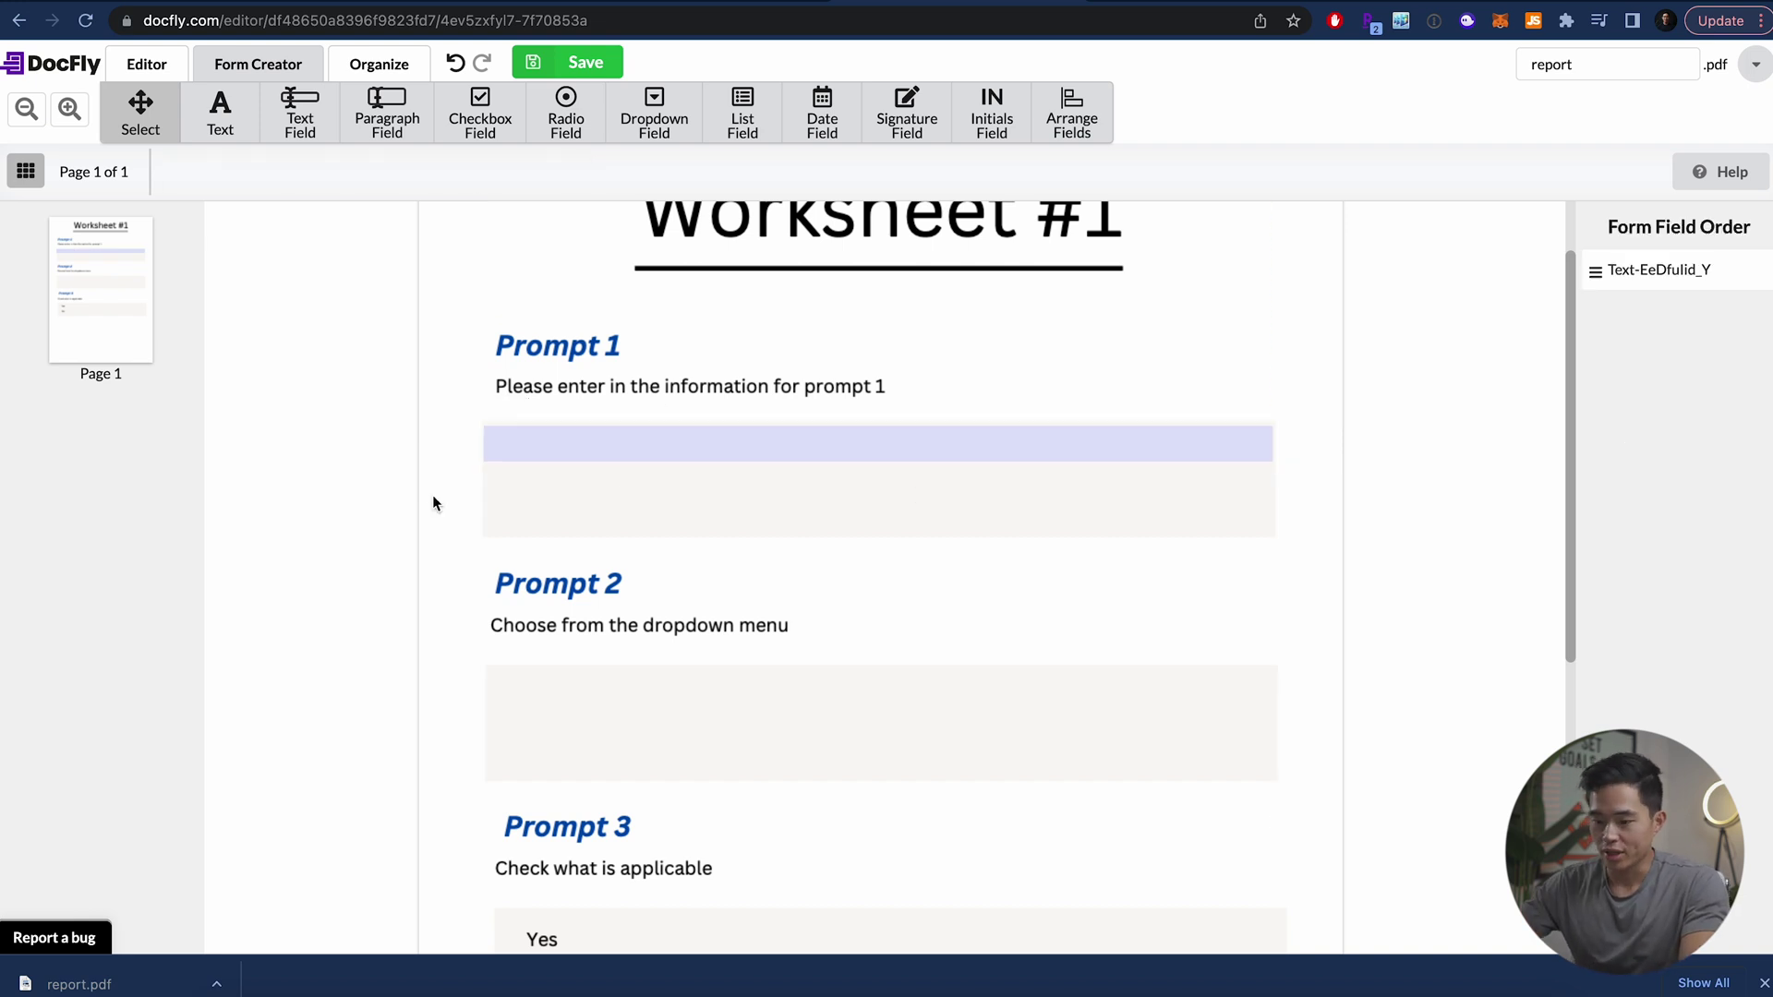
pyautogui.click(631, 439)
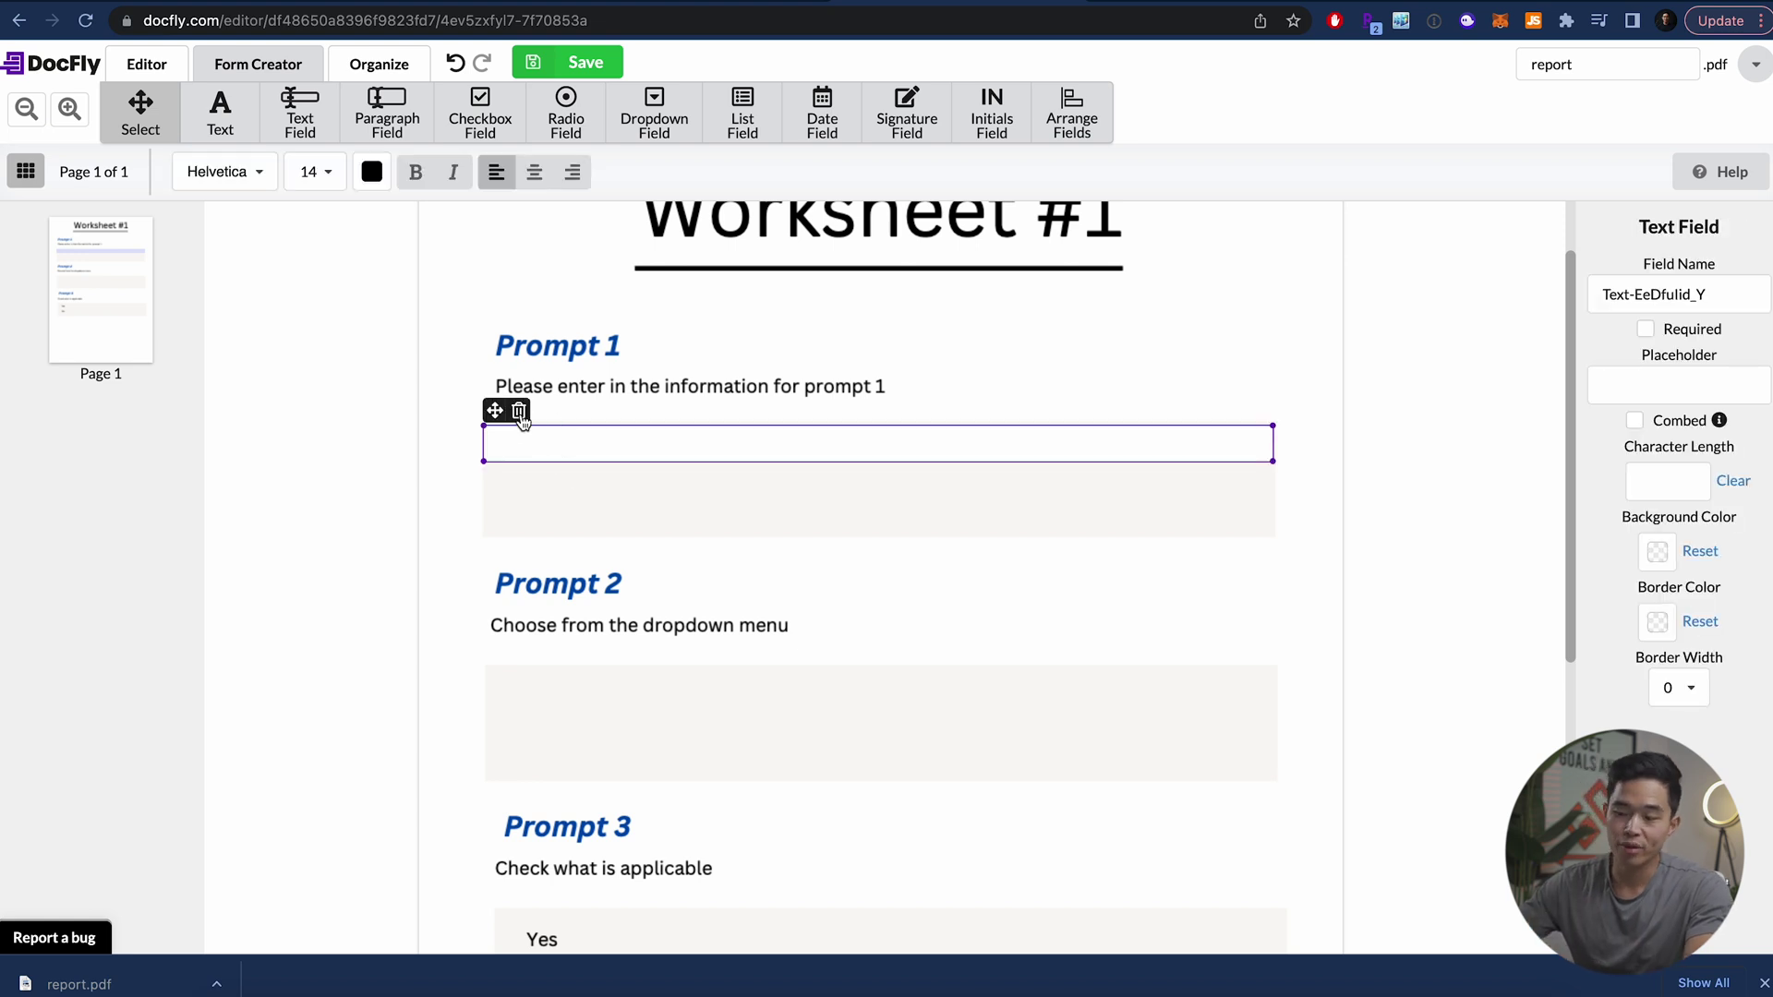
pyautogui.click(519, 412)
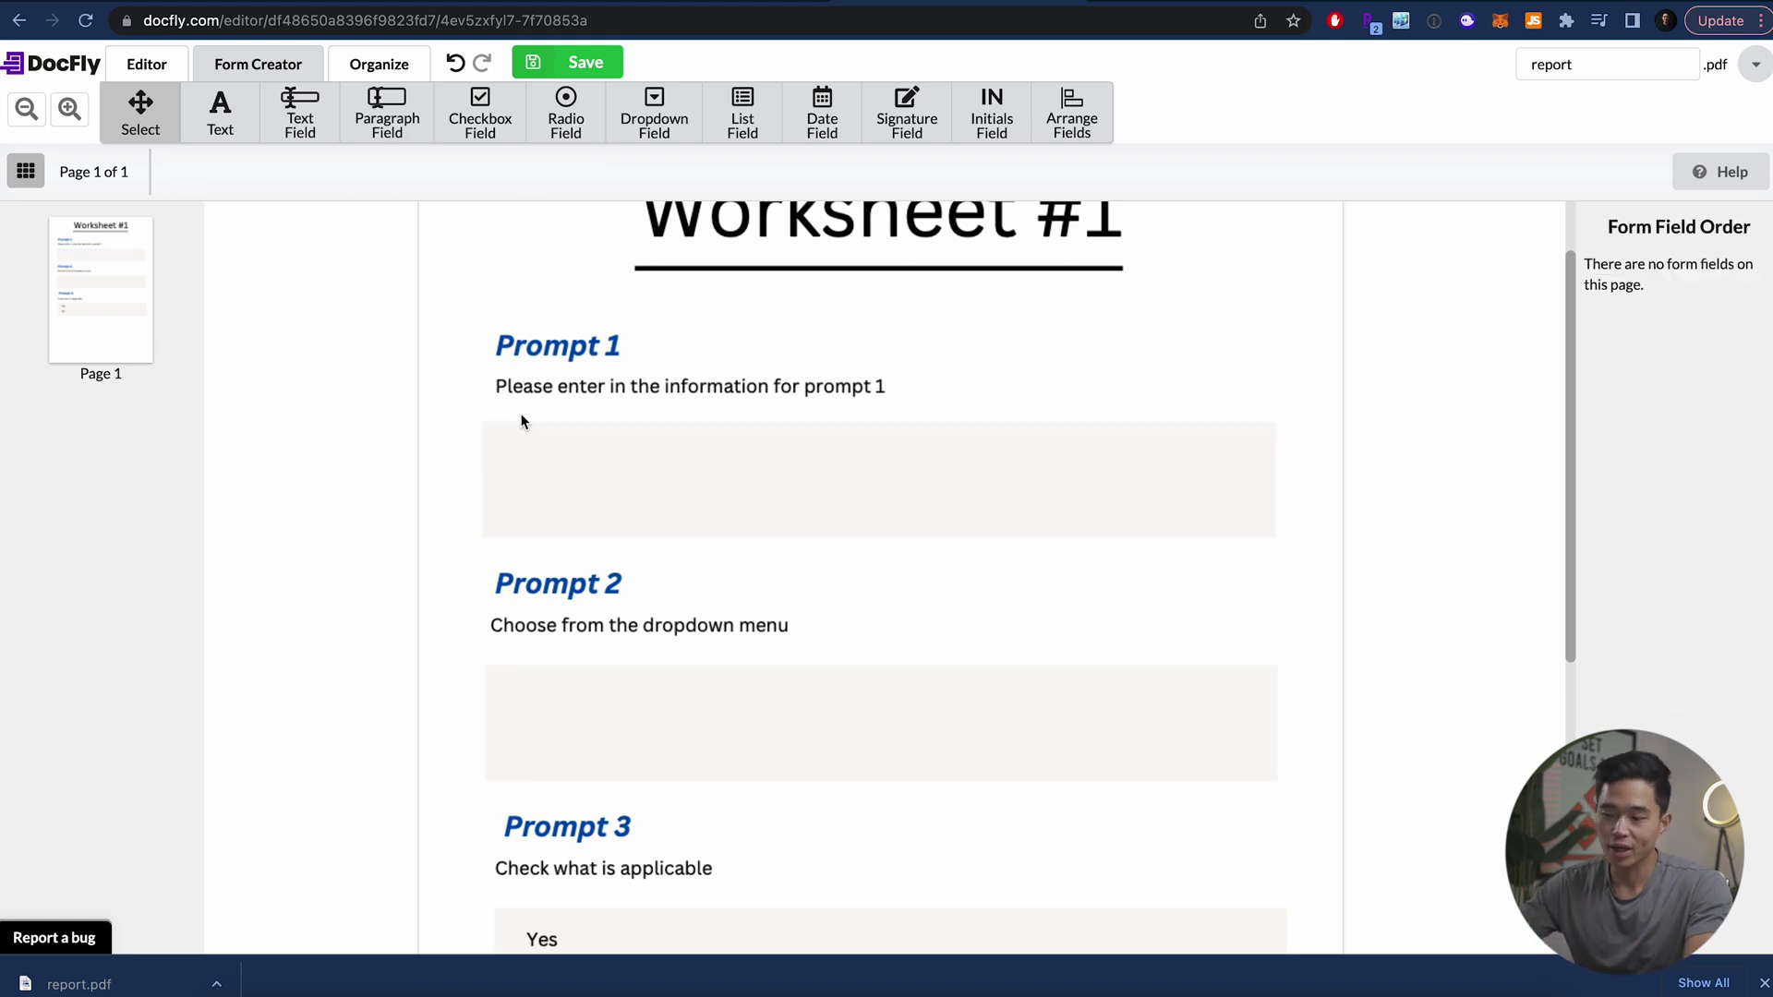
pyautogui.click(395, 120)
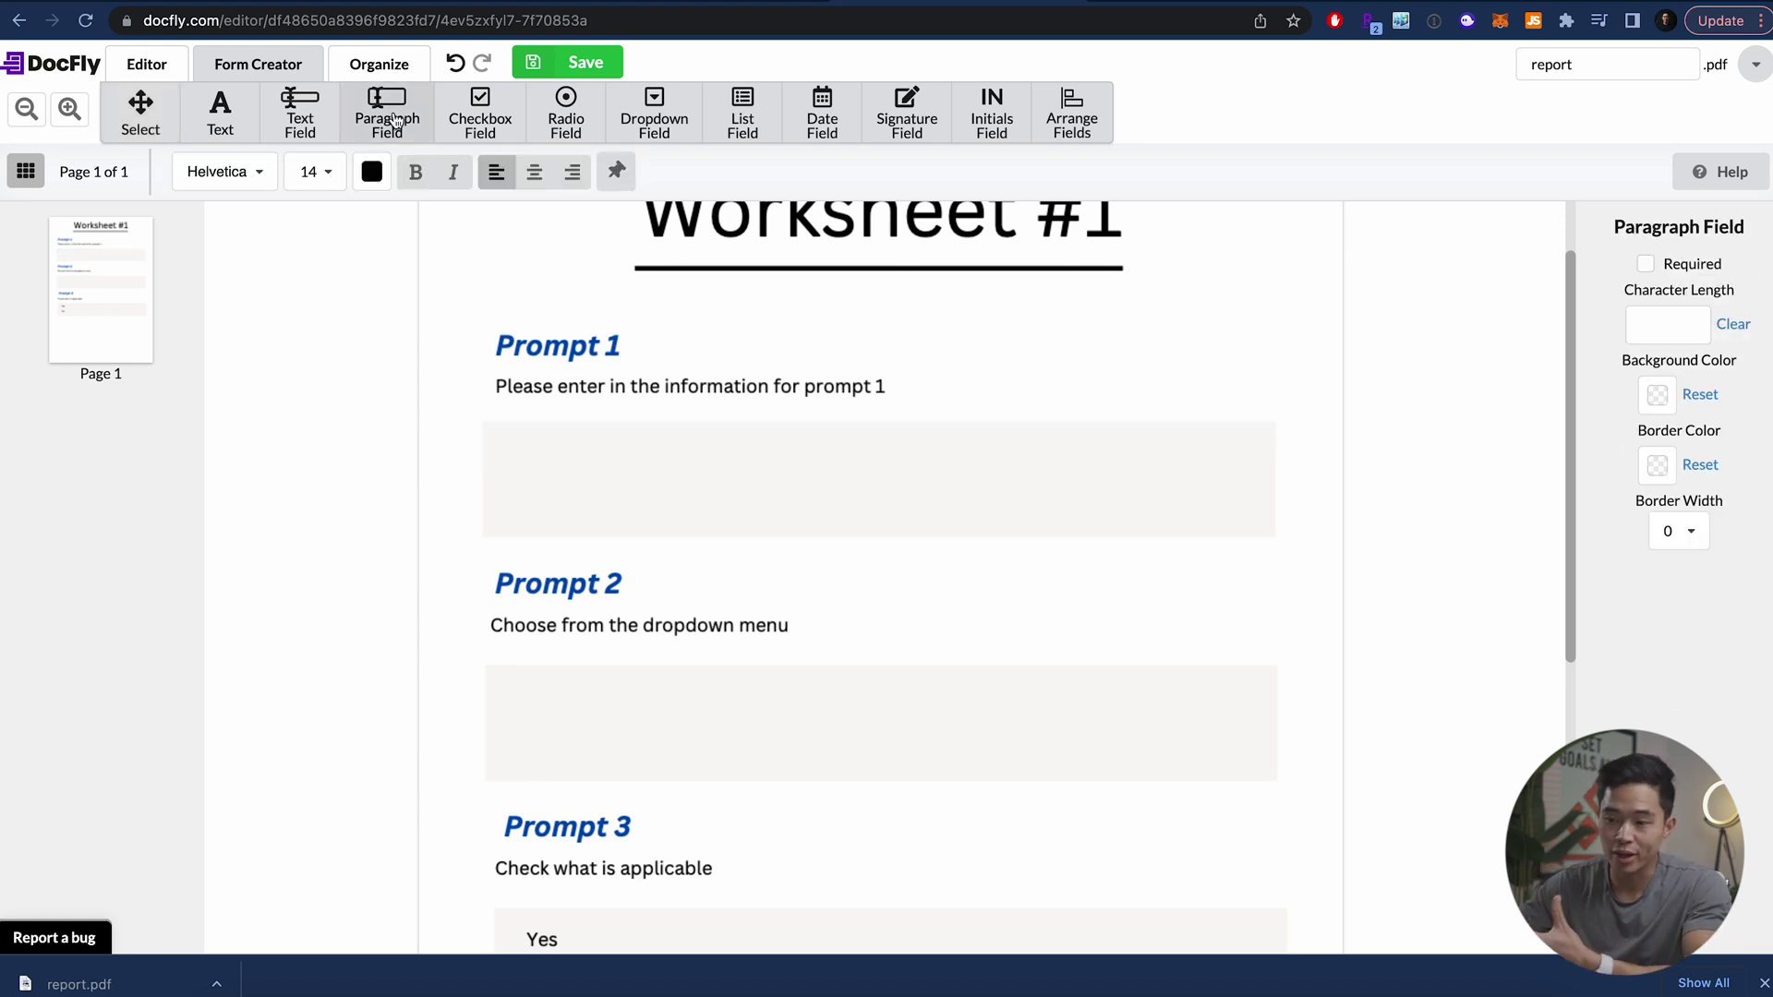
# Place a paragraph field stretched across Prompt 1's answer box and type test text into it
pyautogui.click(481, 422)
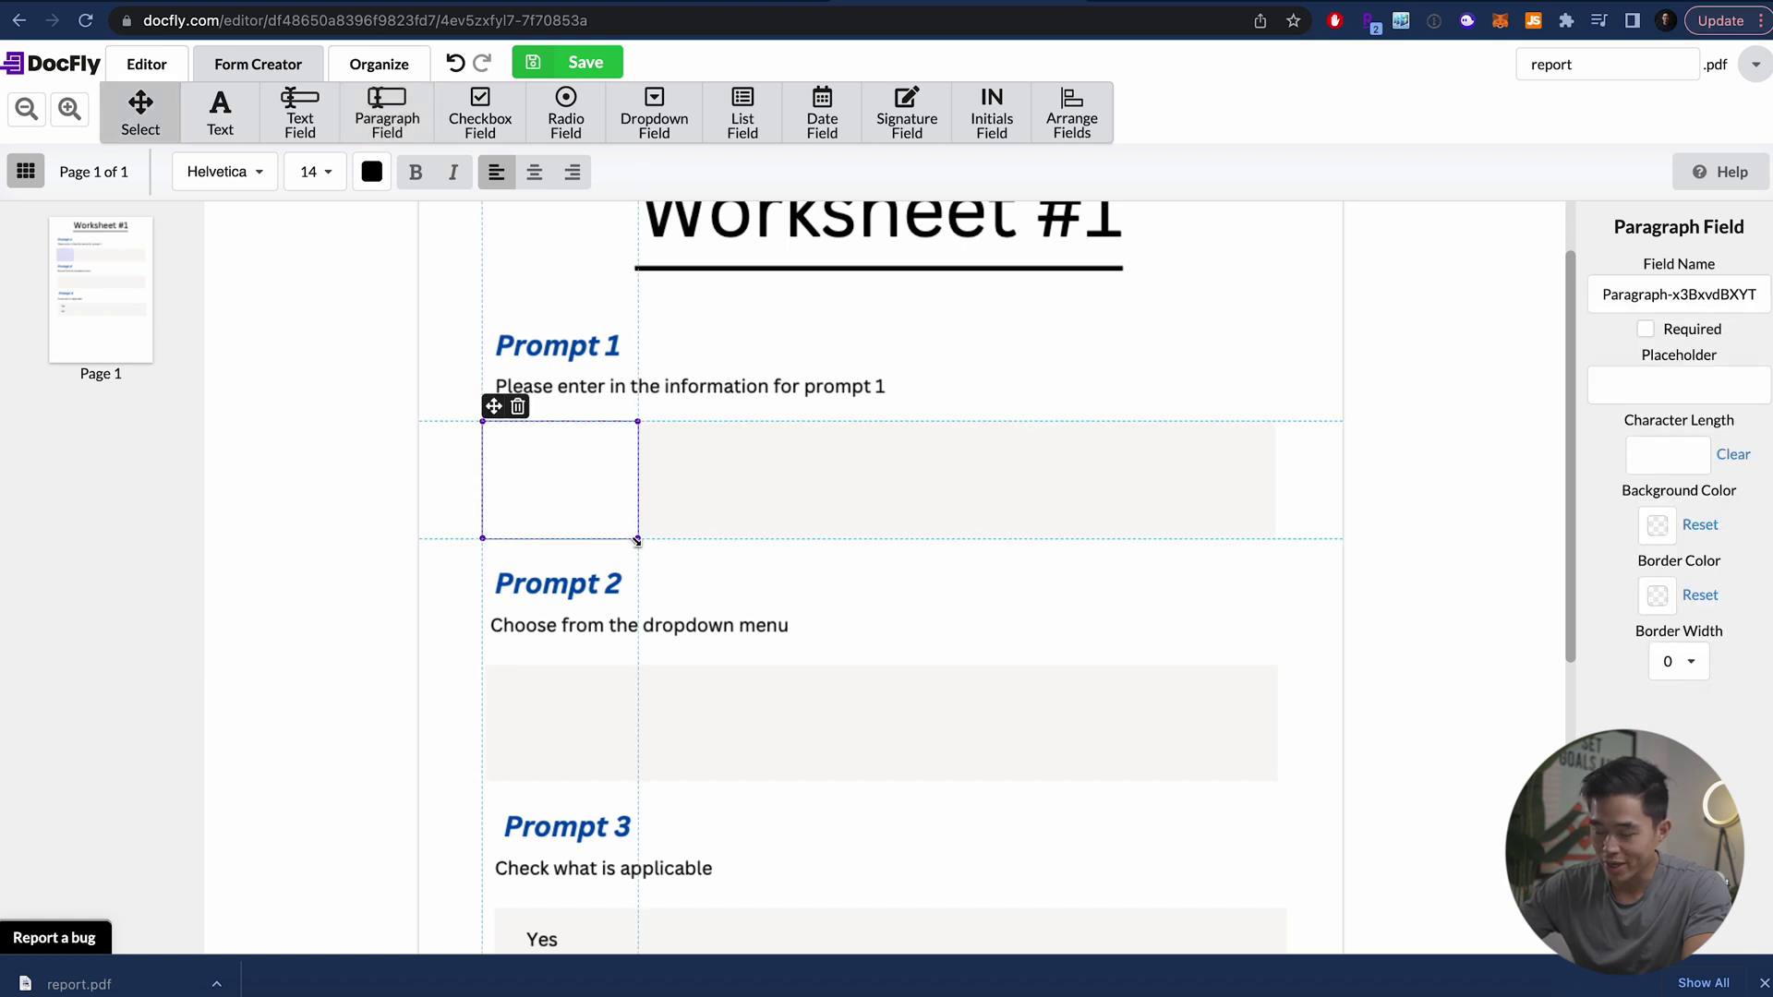
pyautogui.moveTo(637, 540); pyautogui.dragTo(1273, 536)
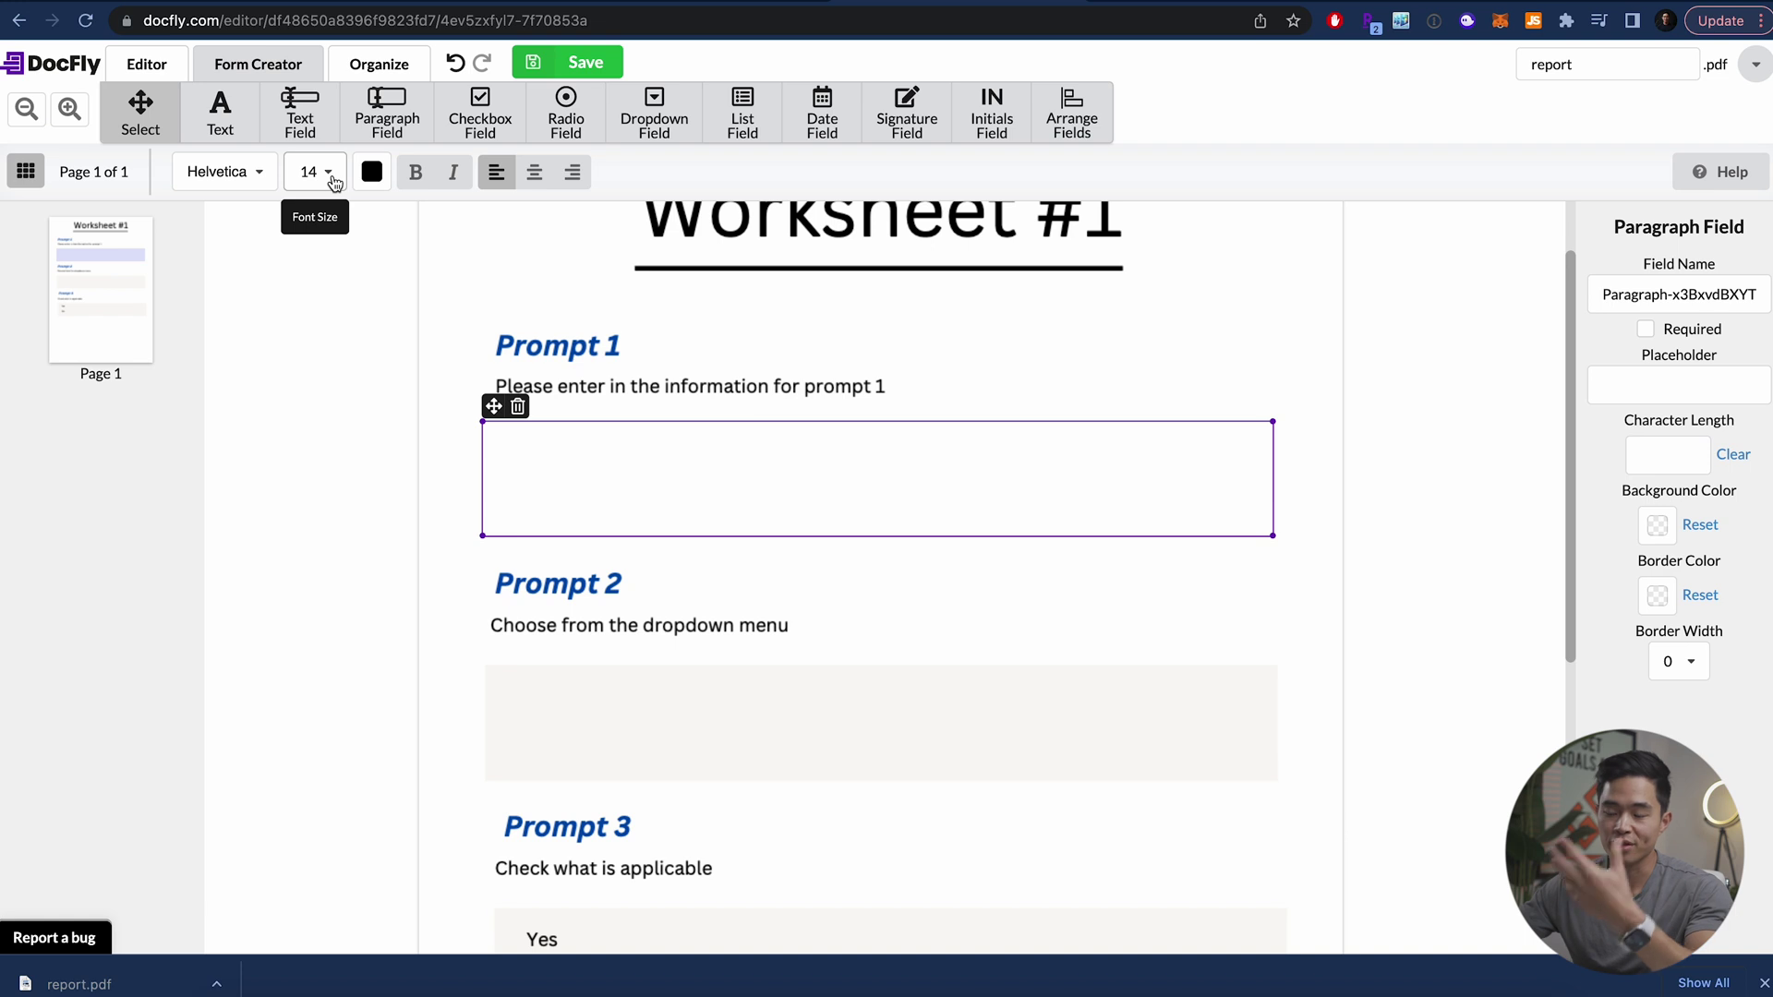
pyautogui.click(585, 483)
pyautogui.write('sdfjlsdfklasd')
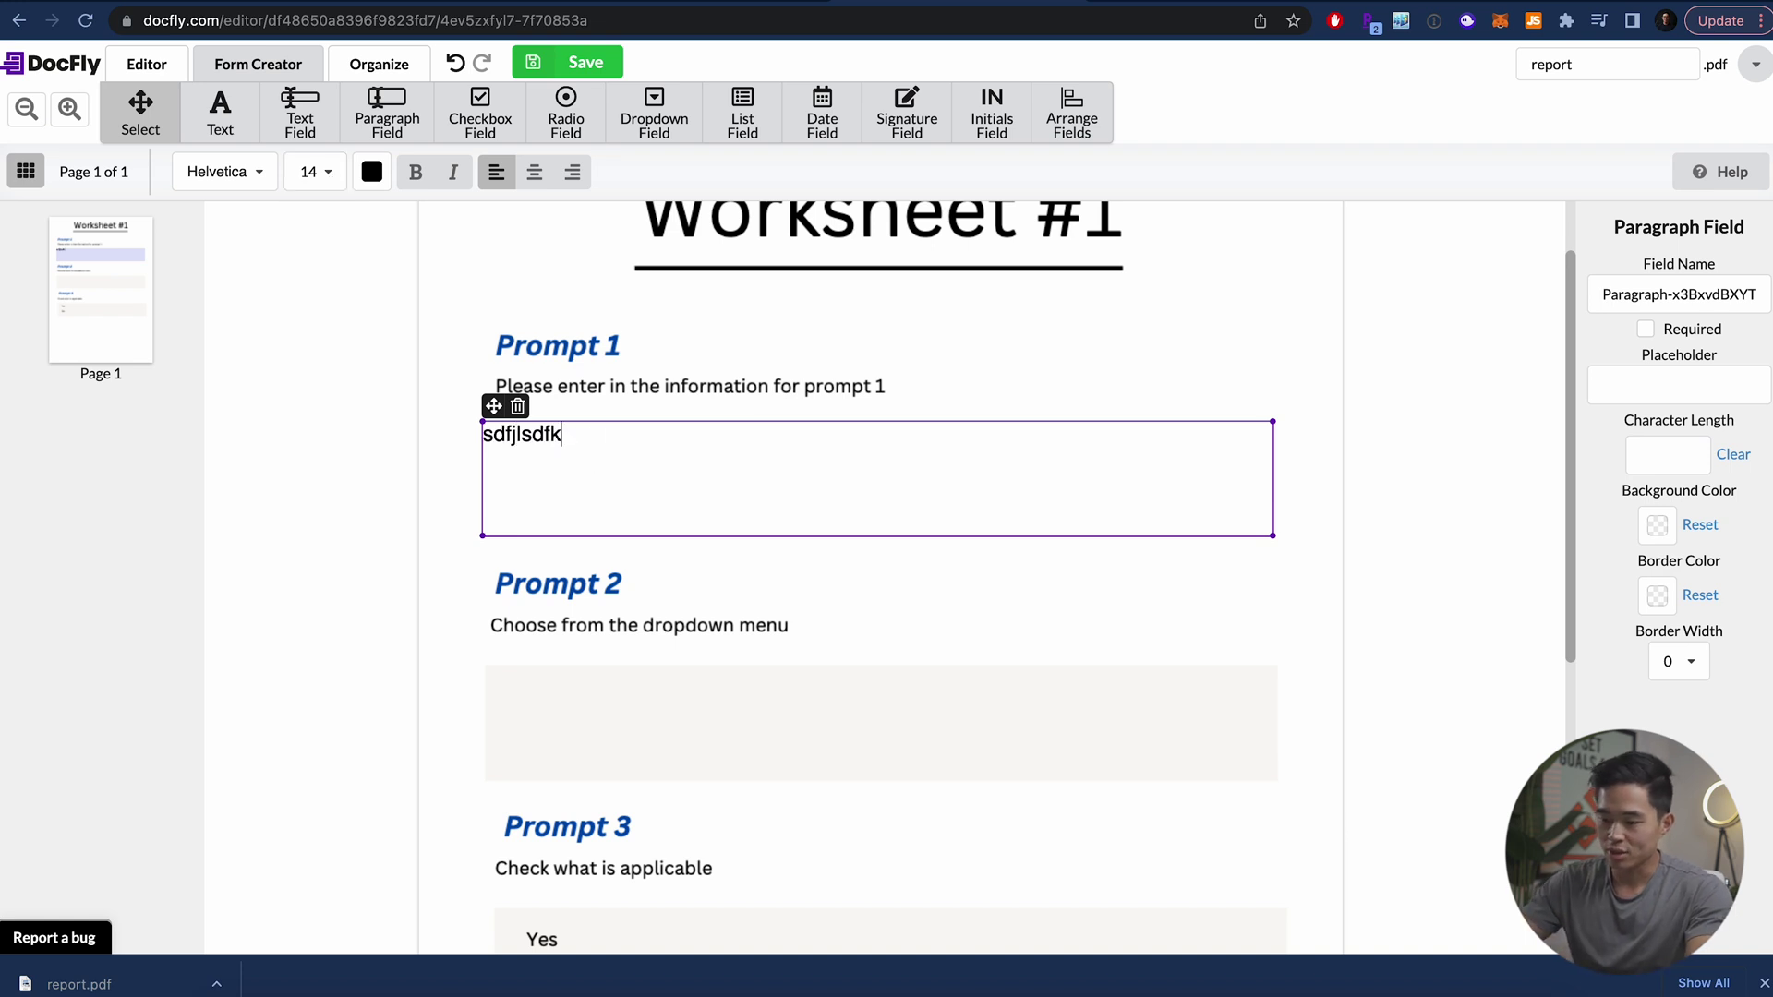
# Set the paragraph field's font size to 11 and delete its test text
pyautogui.click(328, 177)
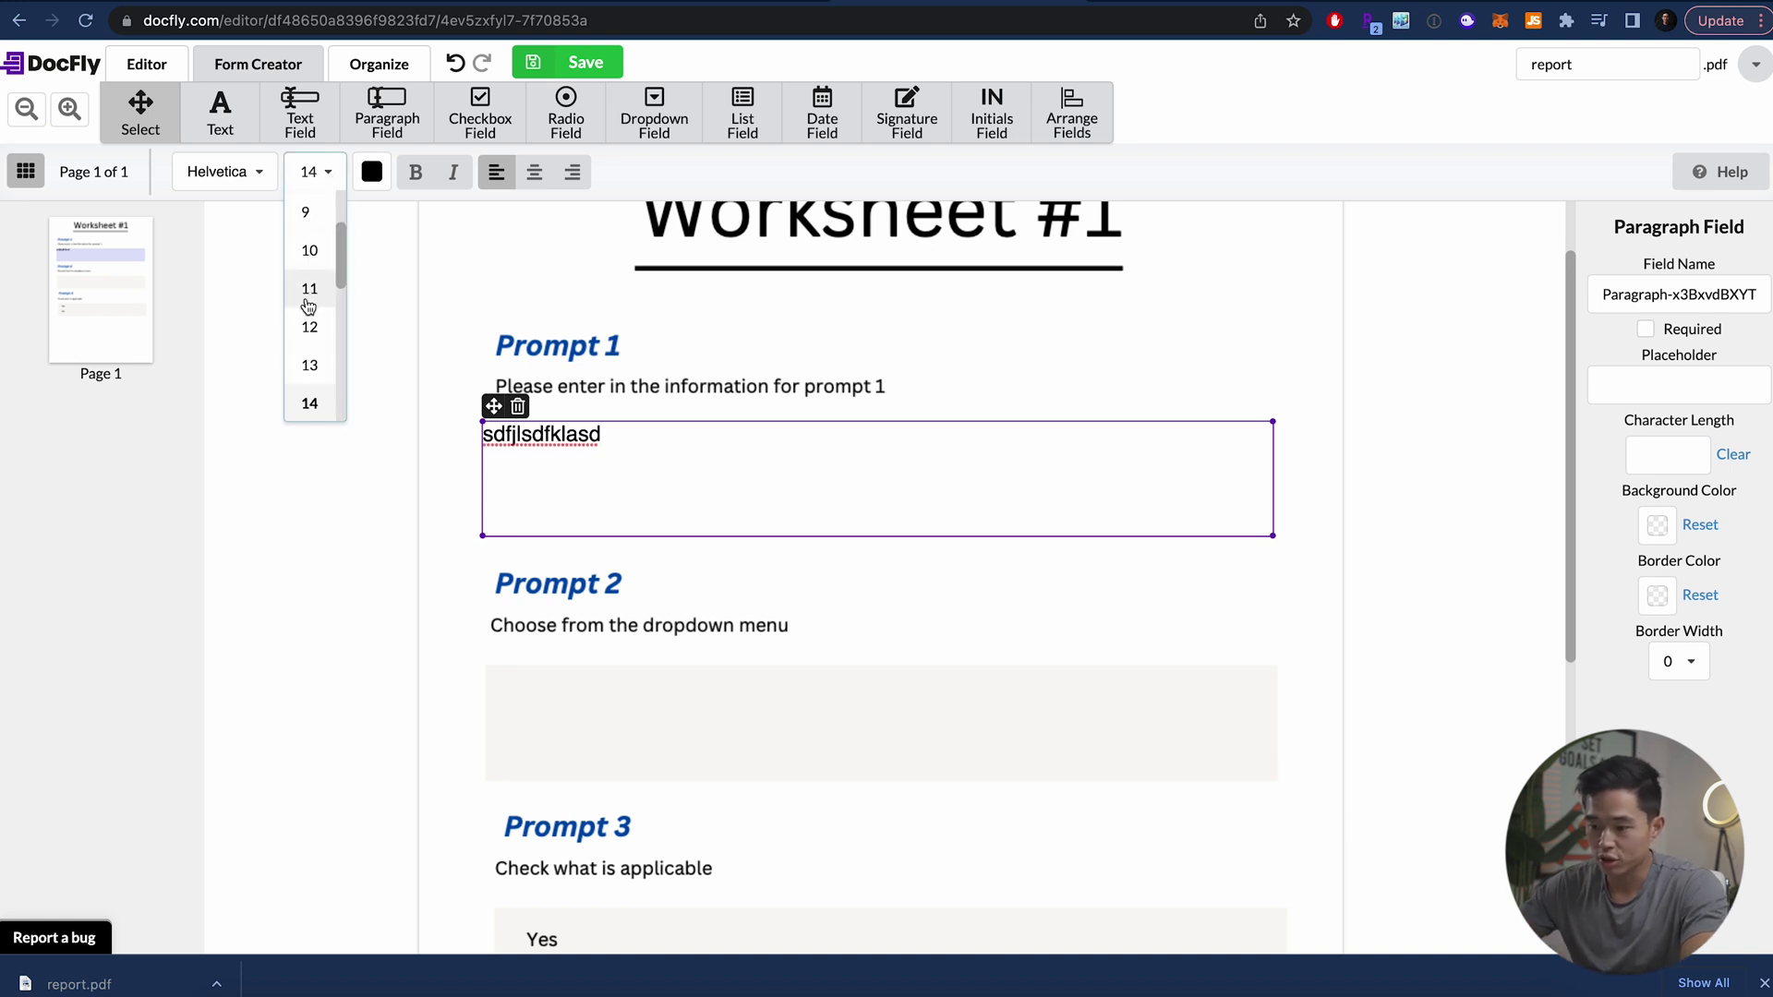
pyautogui.click(307, 303)
pyautogui.click(372, 172)
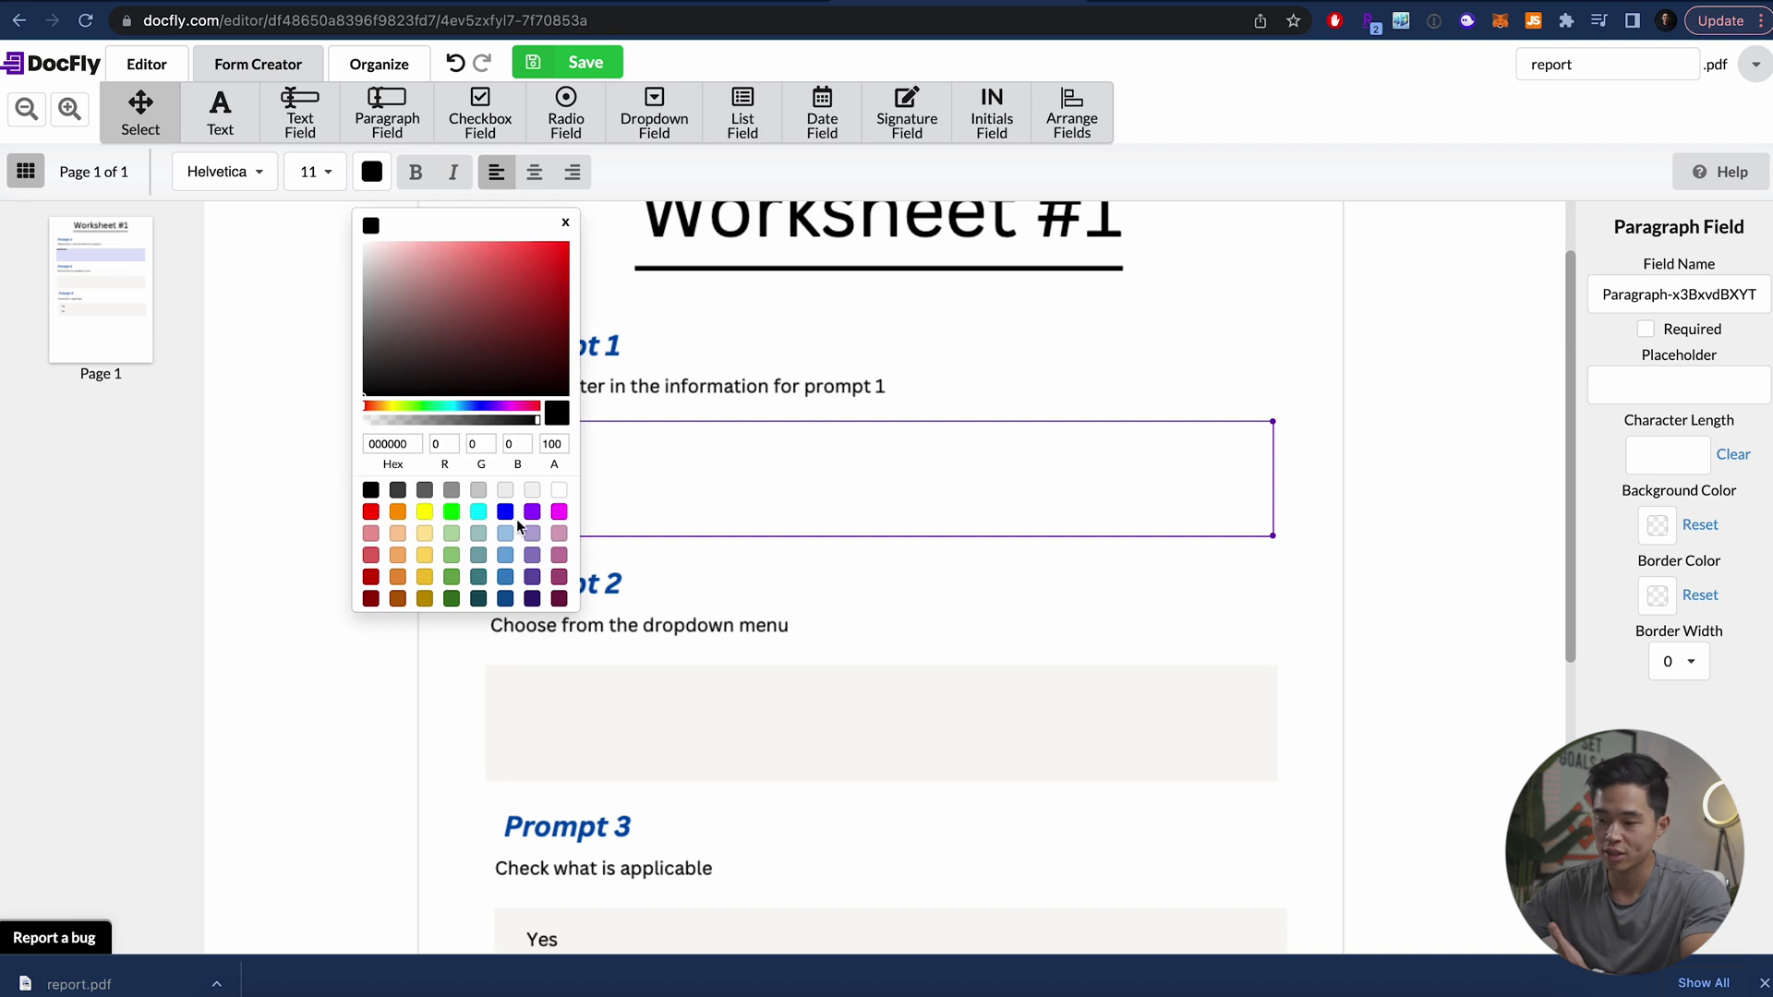
pyautogui.click(641, 459)
pyautogui.press('super+a')
pyautogui.press('BackSpace')
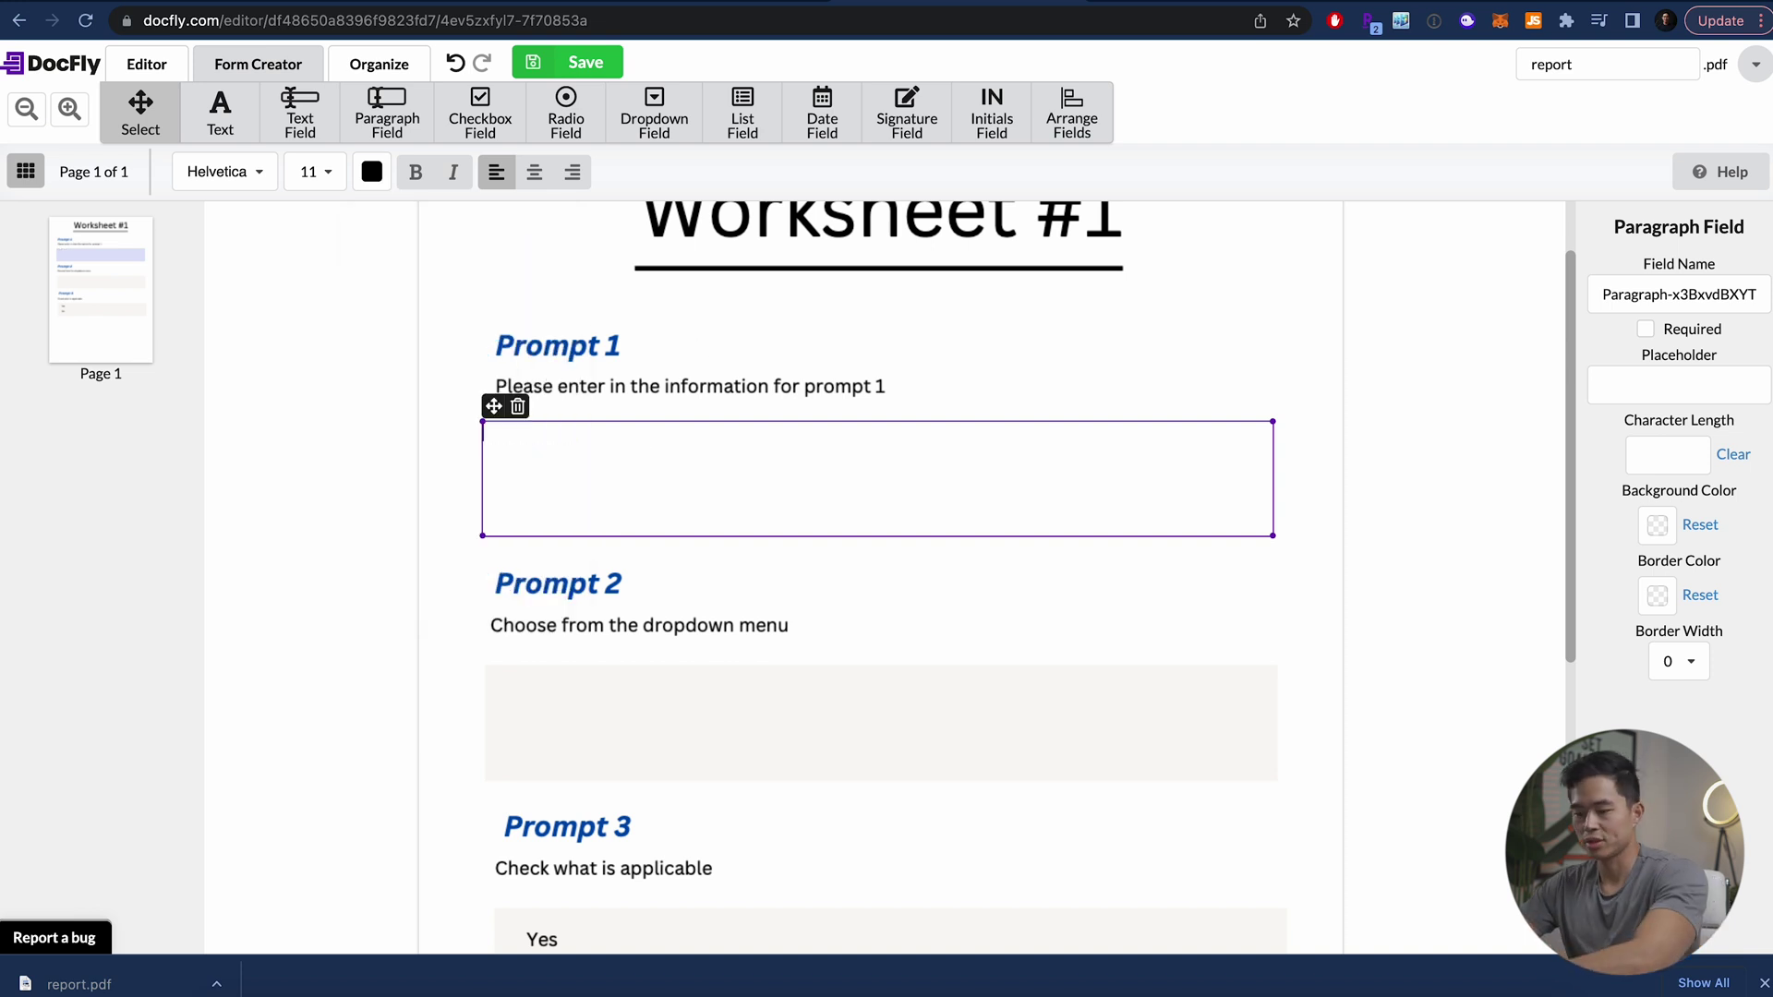
pyautogui.click(443, 504)
pyautogui.scroll(-4, 444, 503)
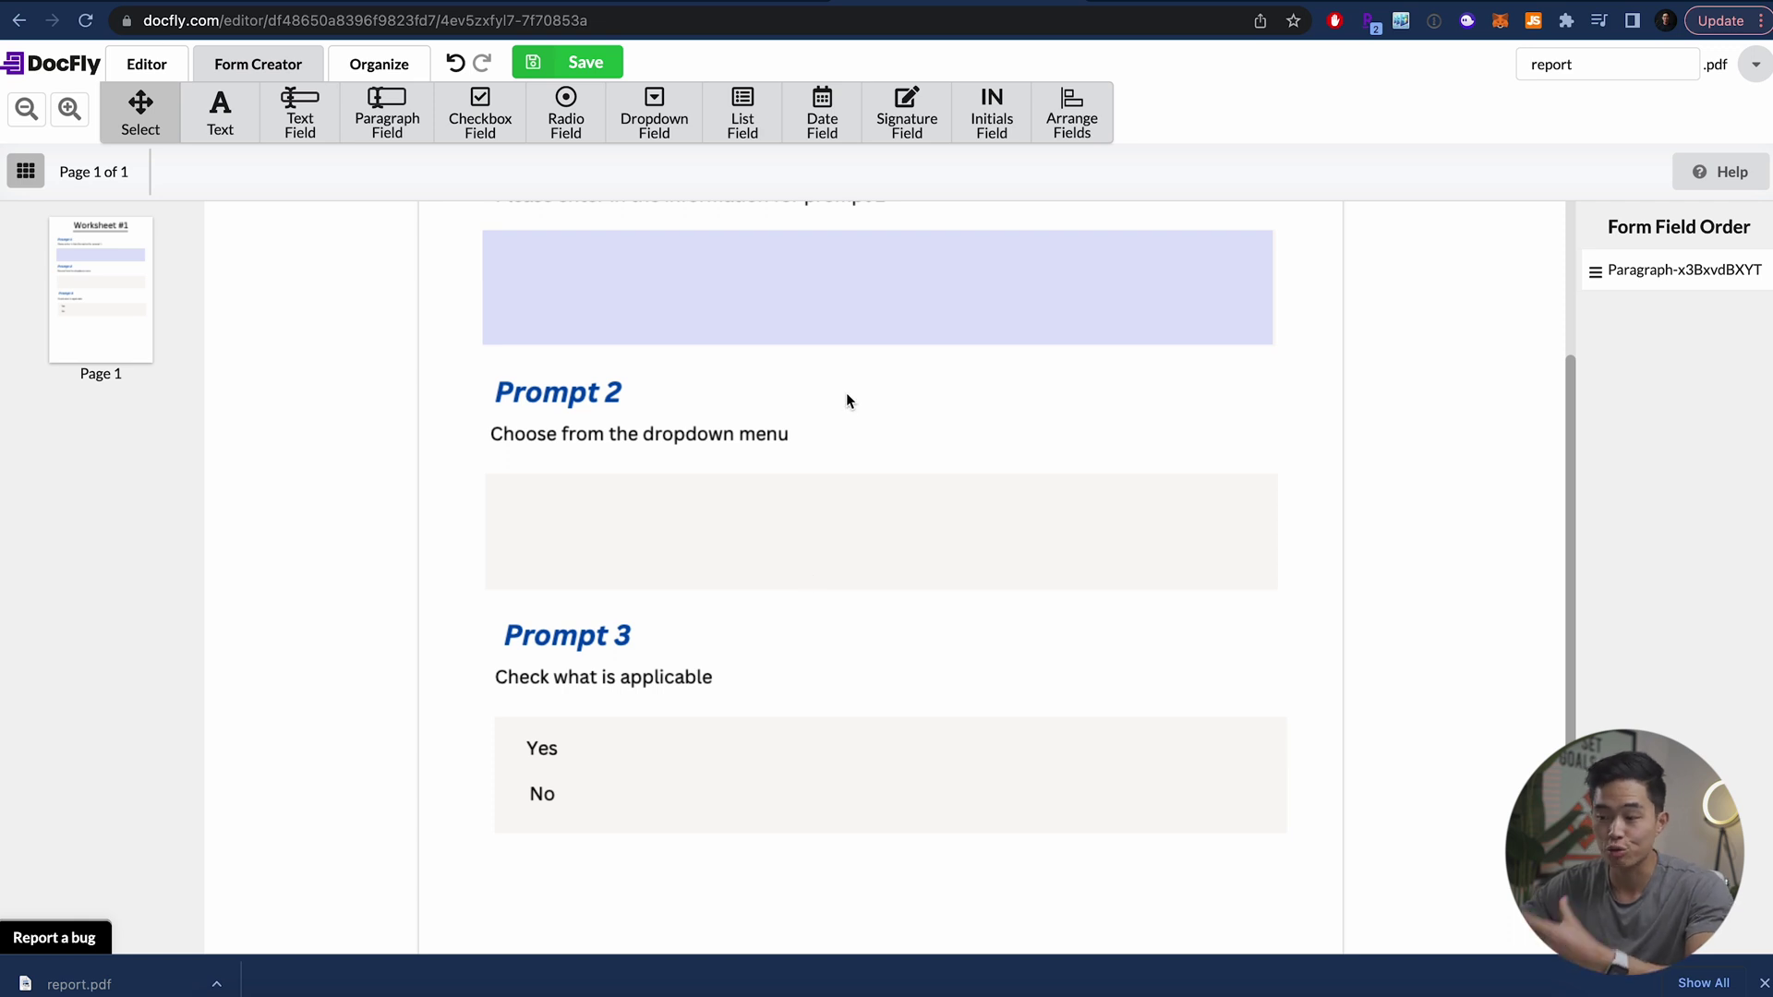
pyautogui.click(654, 122)
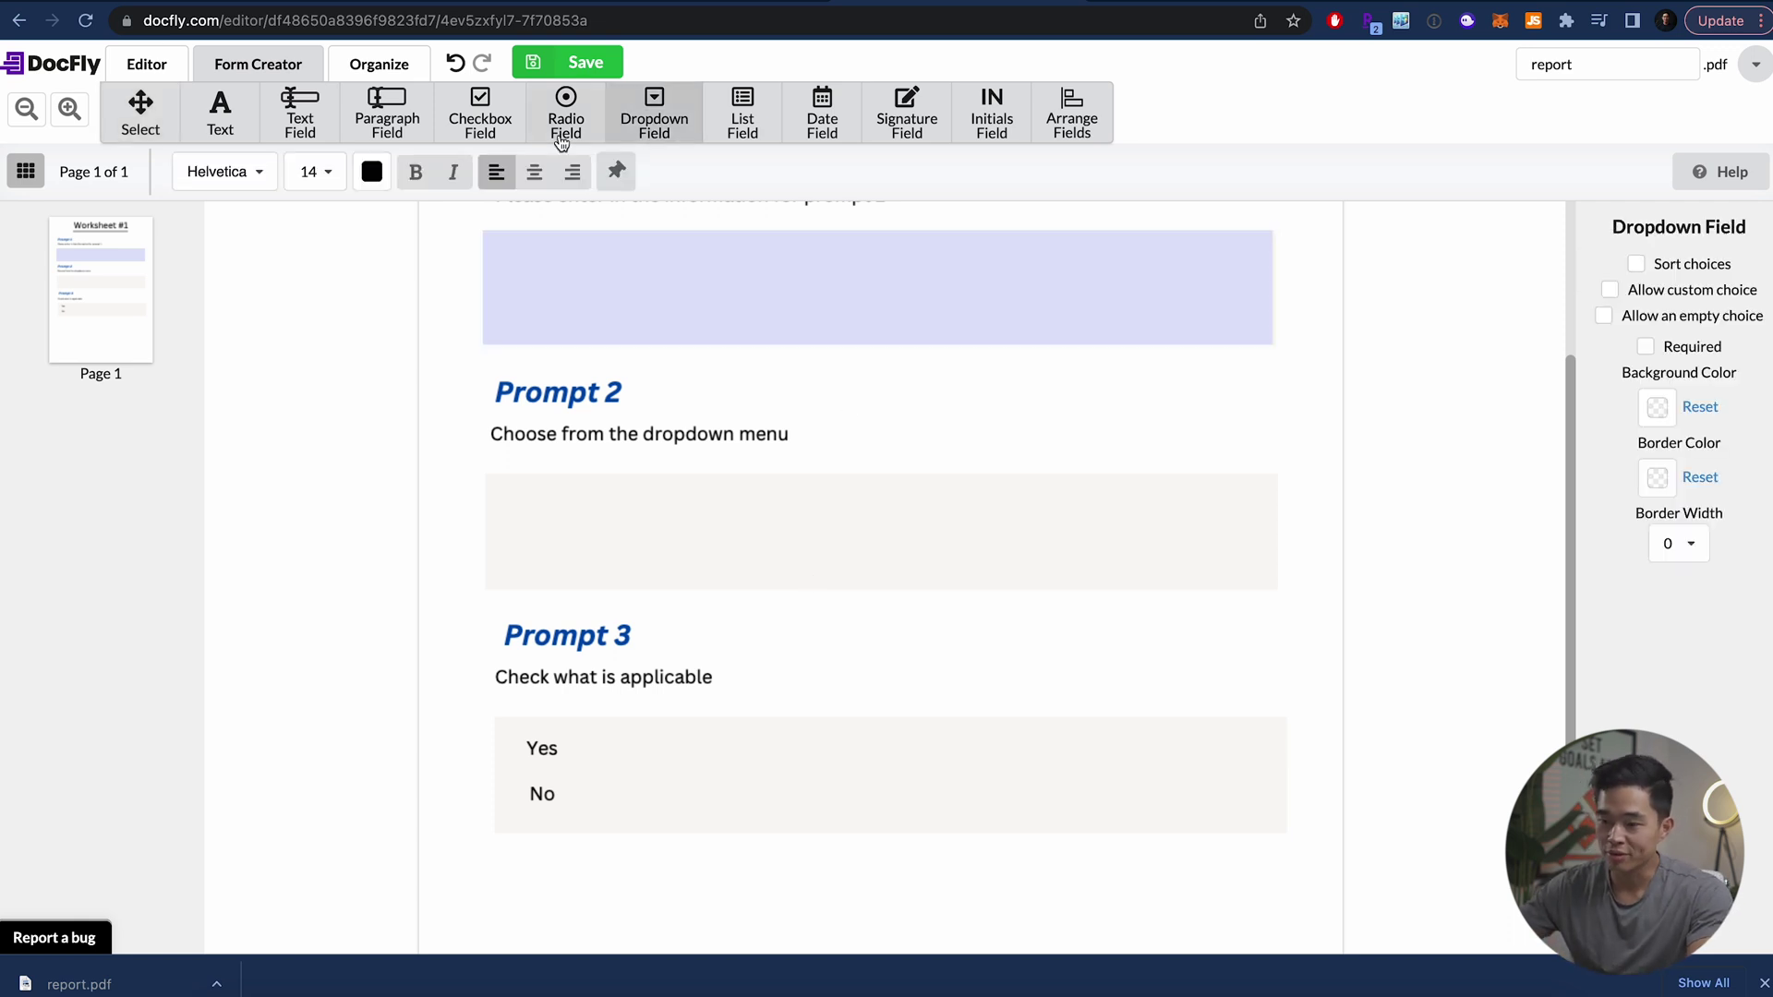
# Place a widened dropdown field under Prompt 2 and add Choice #1 and Choice #2
pyautogui.click(486, 474)
pyautogui.moveTo(641, 525); pyautogui.dragTo(892, 534)
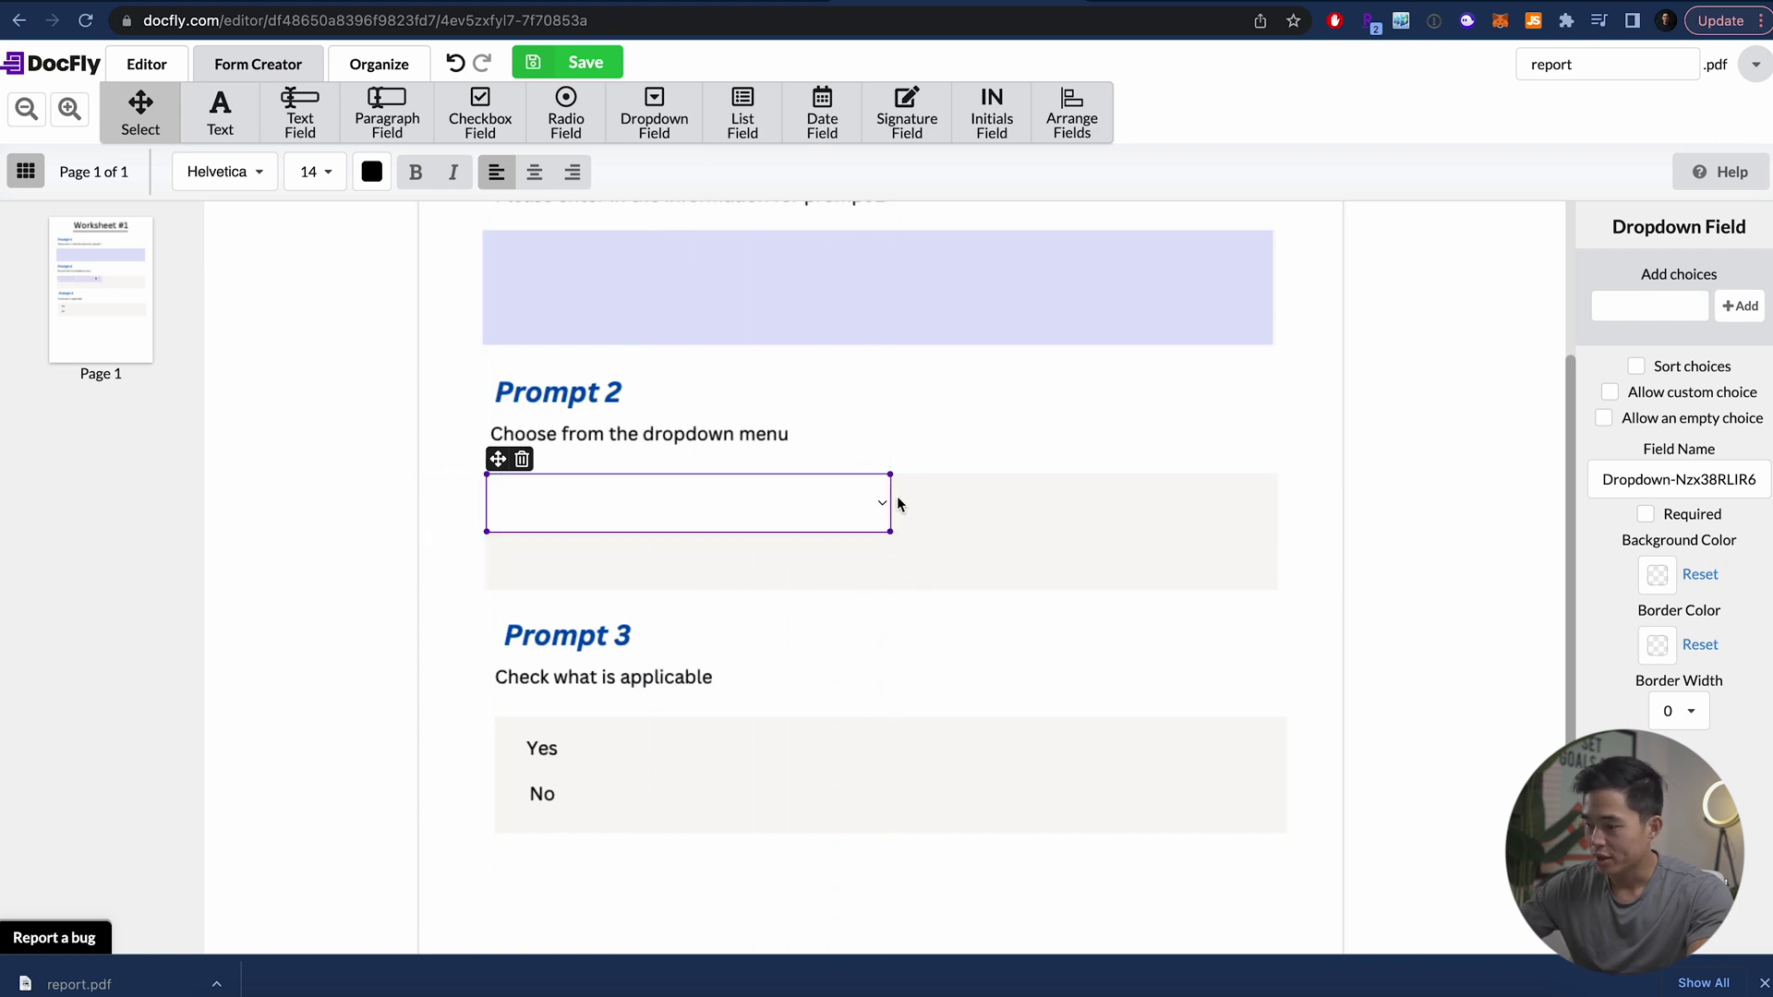
pyautogui.click(1668, 313)
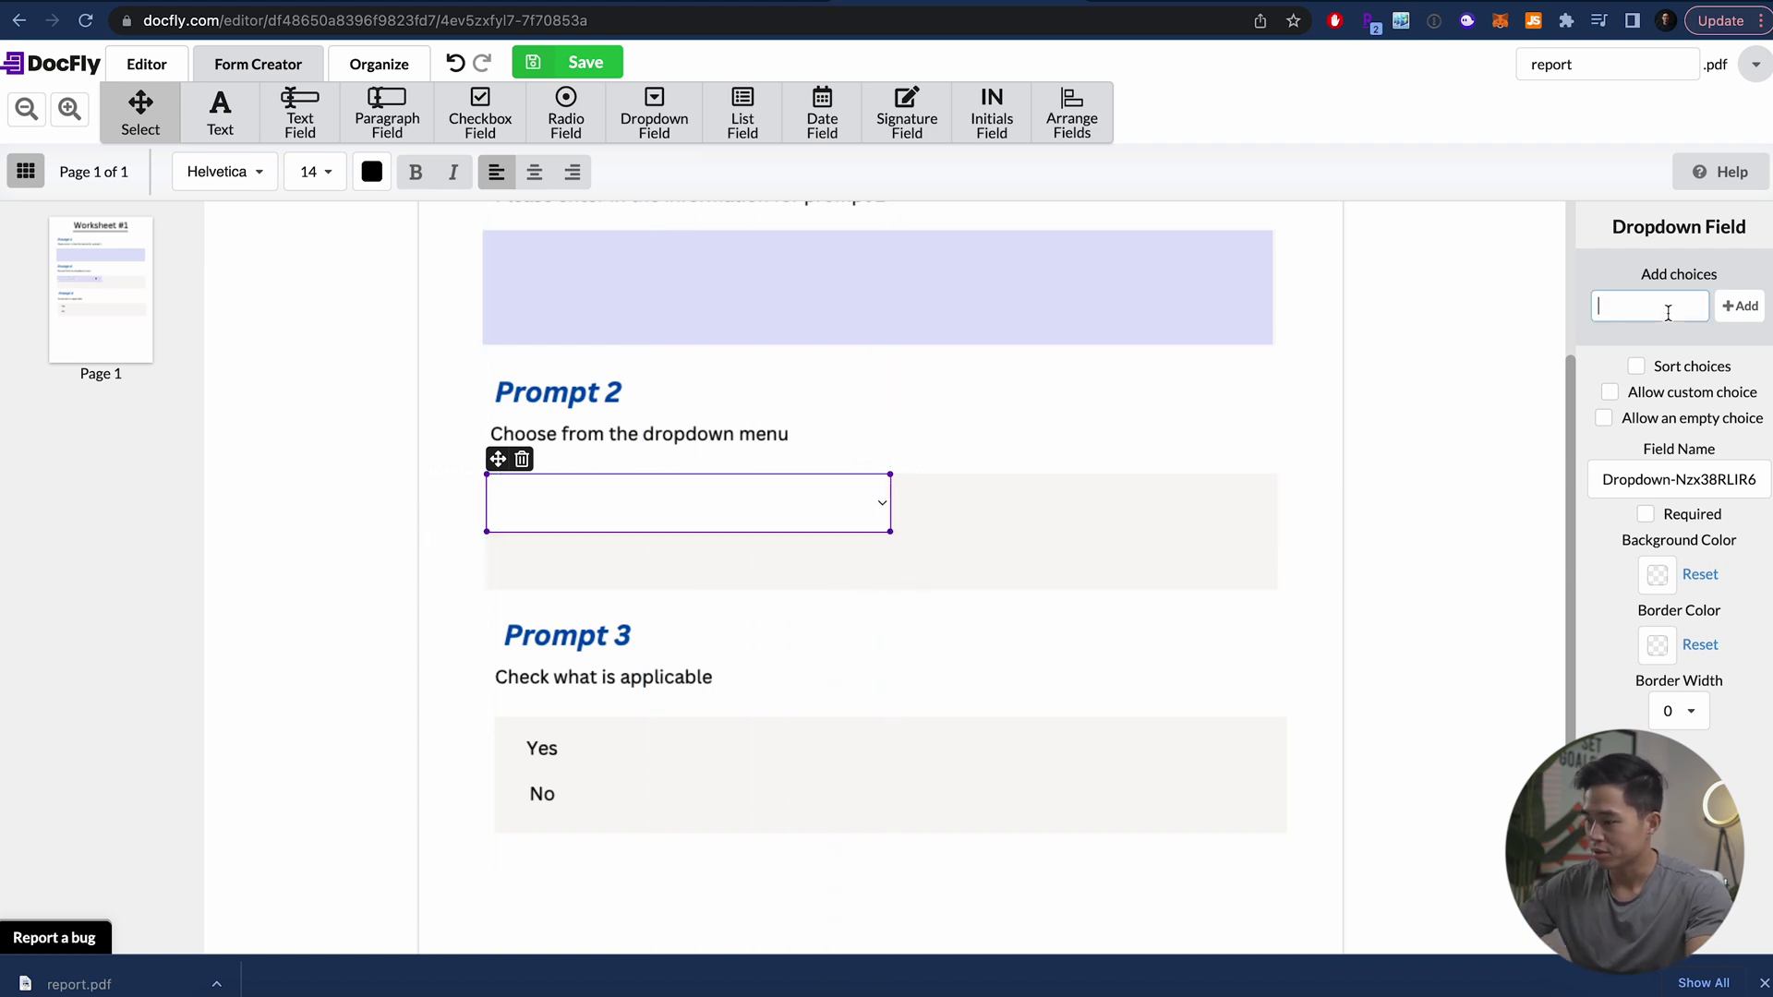
pyautogui.write('Choice')
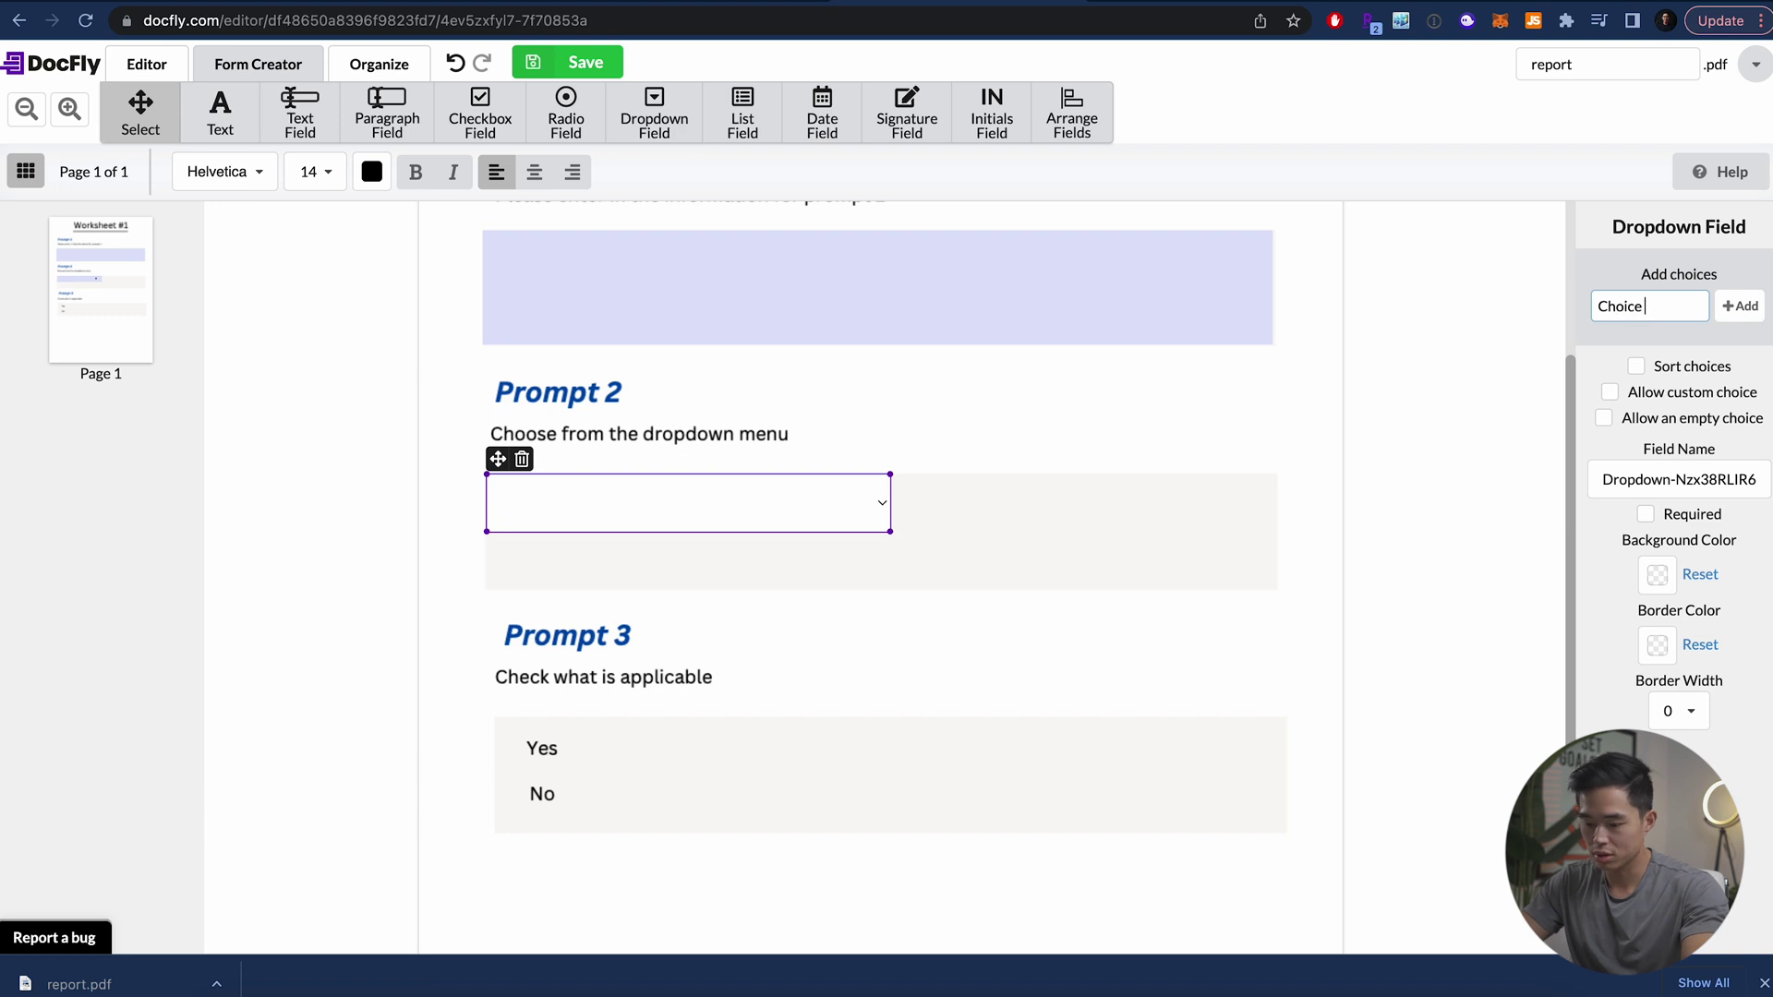
pyautogui.write(' #1')
pyautogui.click(1740, 306)
pyautogui.click(1639, 306)
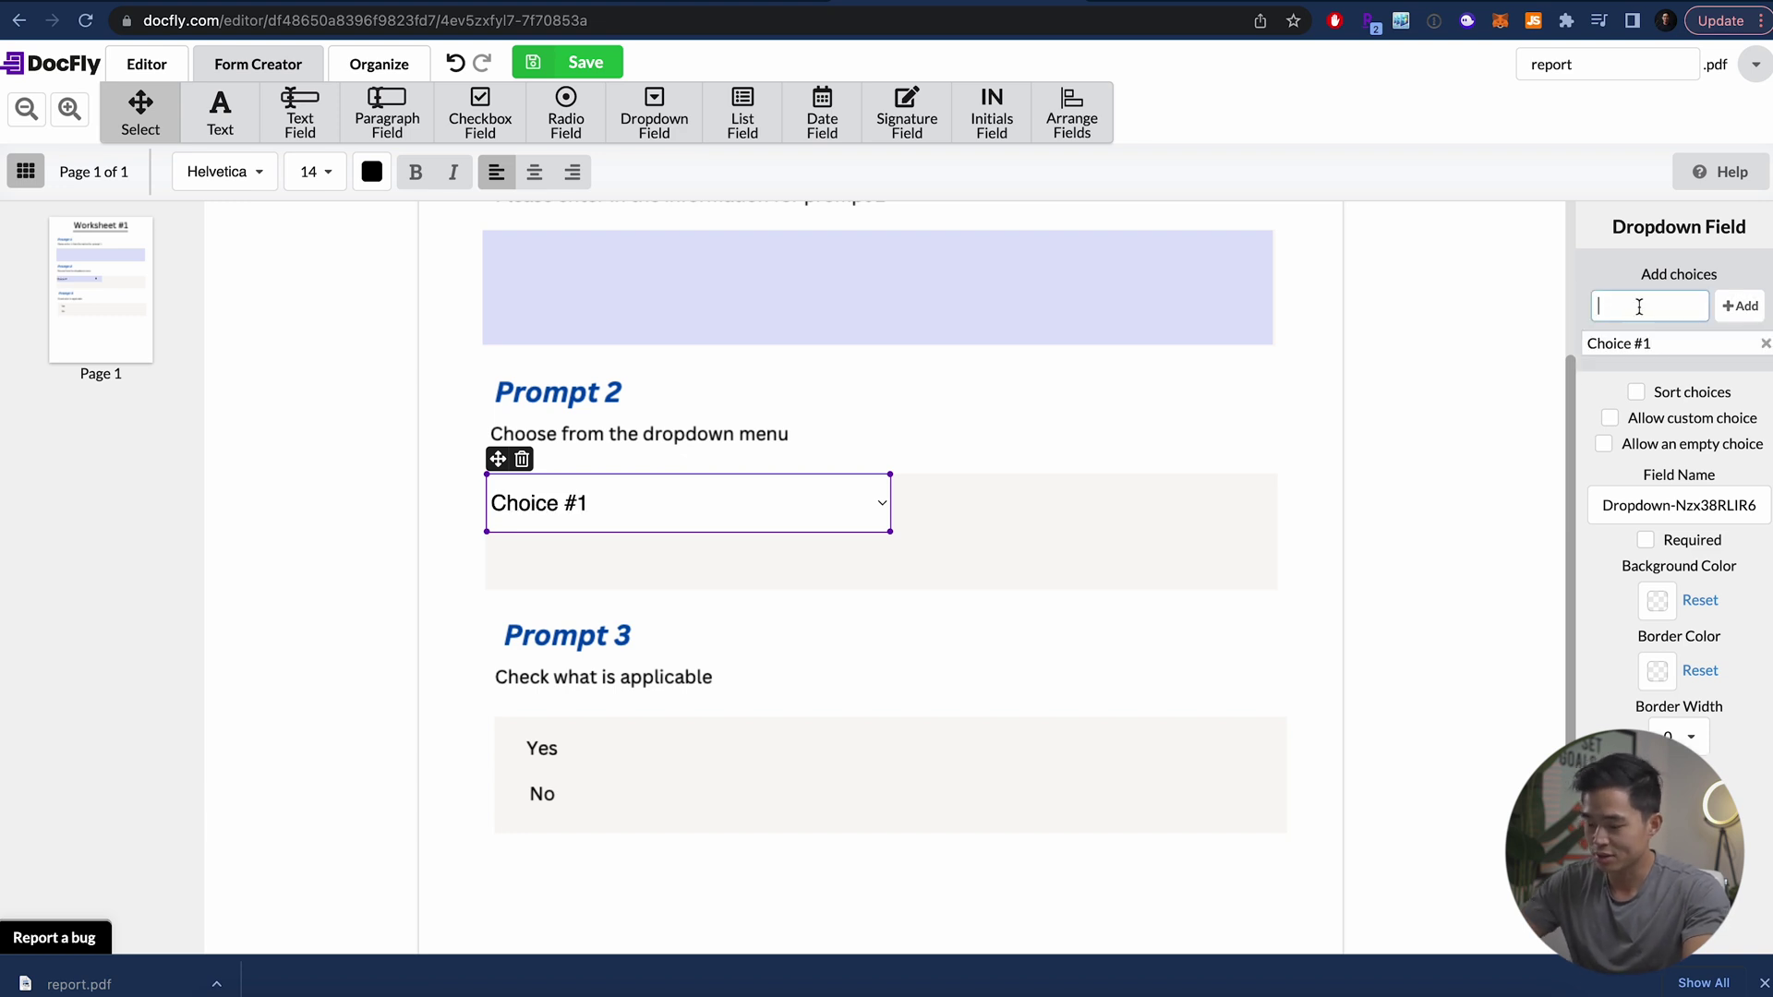
pyautogui.write('Choice #2')
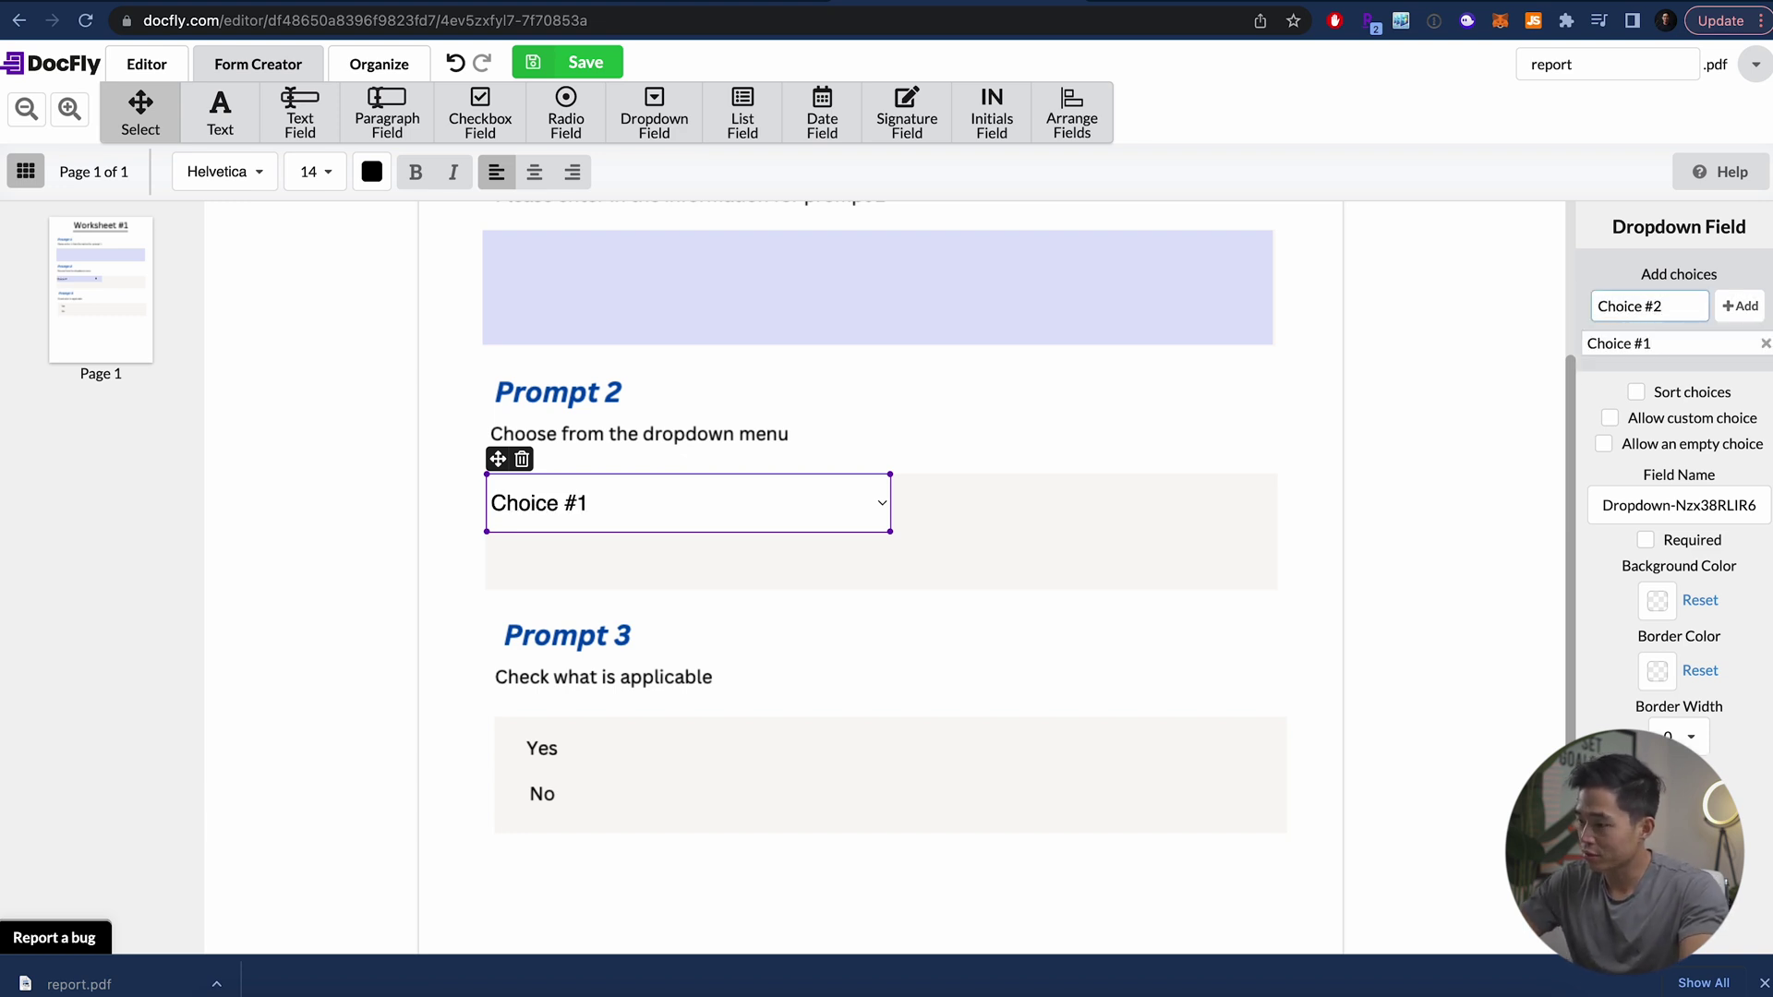
pyautogui.click(1740, 306)
# Add Choice #3 and Choice #4 to the dropdown and preview it deselected
pyautogui.click(1639, 305)
pyautogui.write('Choi')
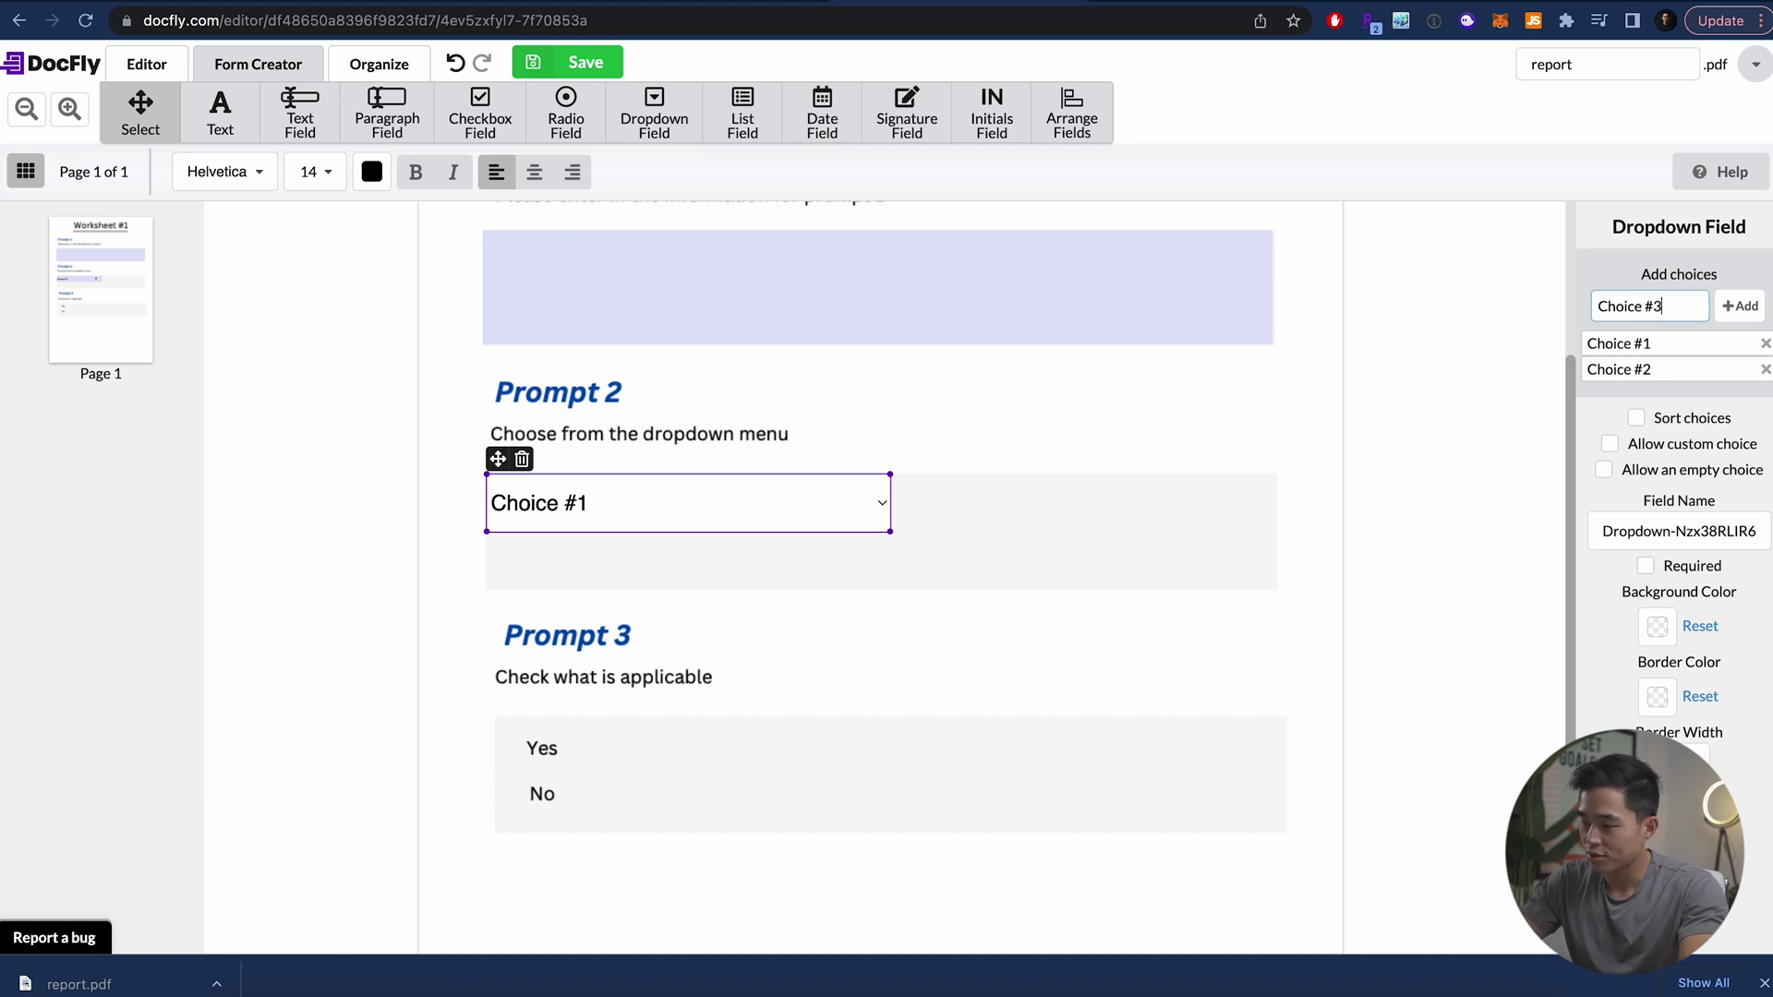
pyautogui.write('ce #3')
pyautogui.press('Return')
pyautogui.write('Choice')
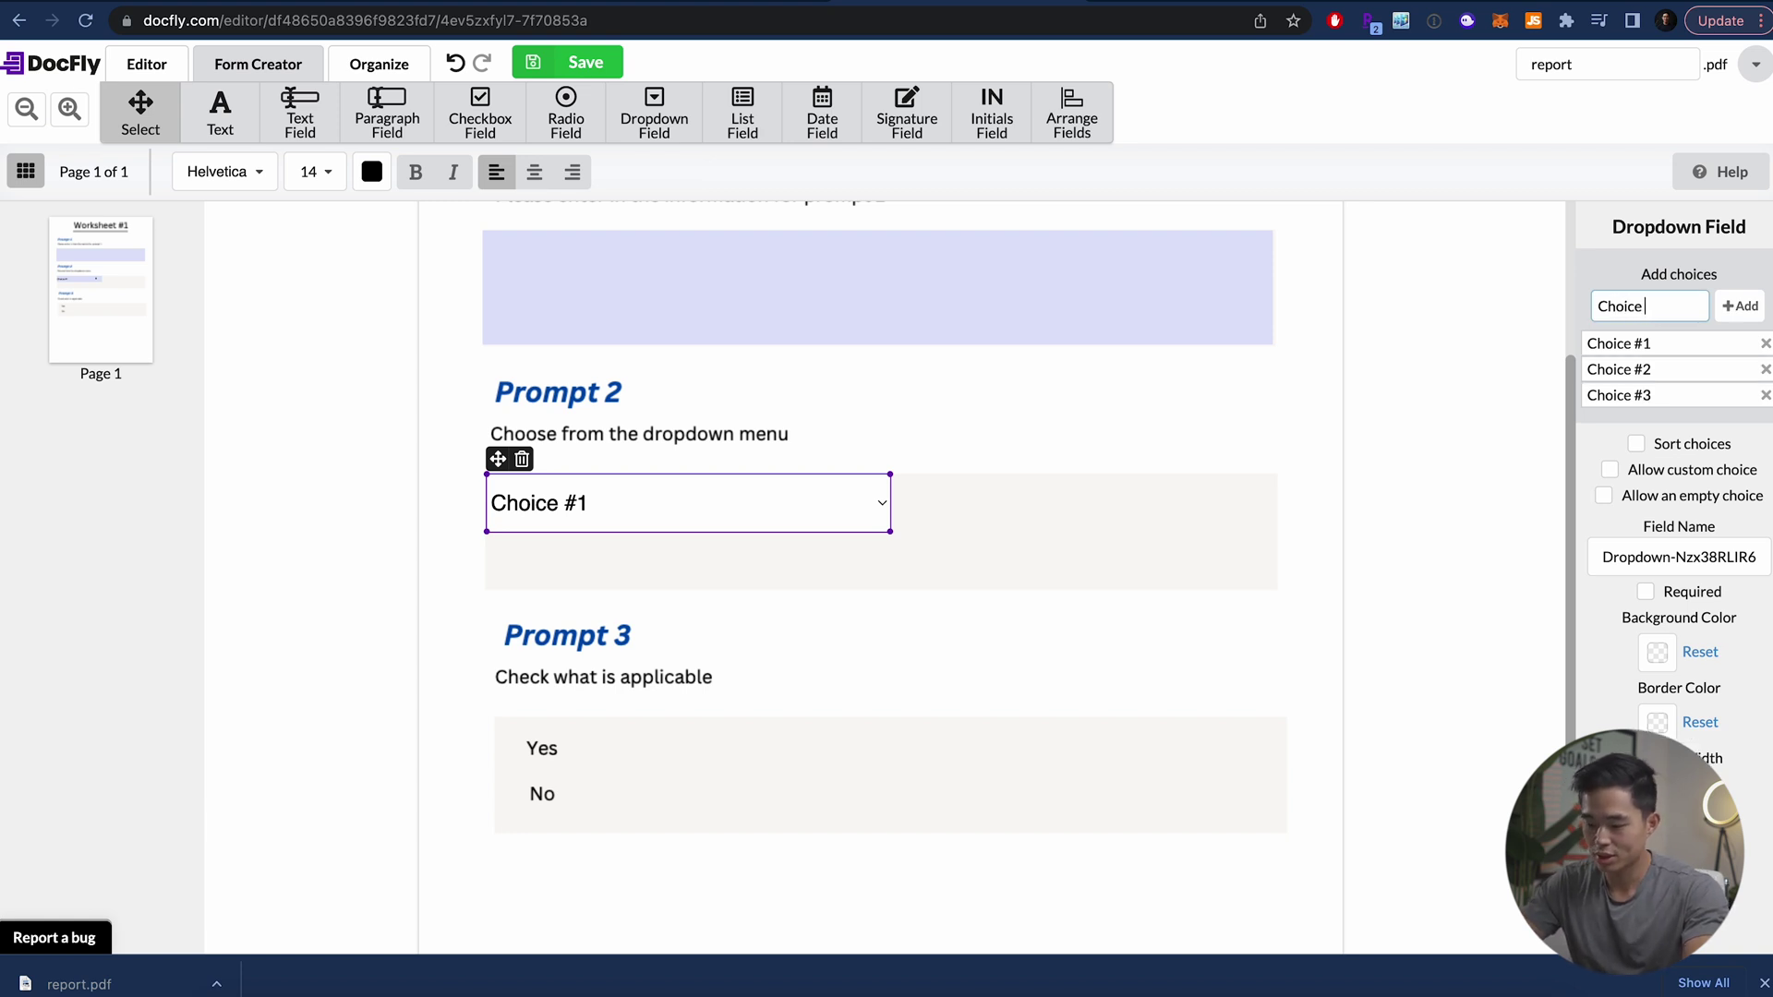
pyautogui.write(' #4')
pyautogui.click(1738, 306)
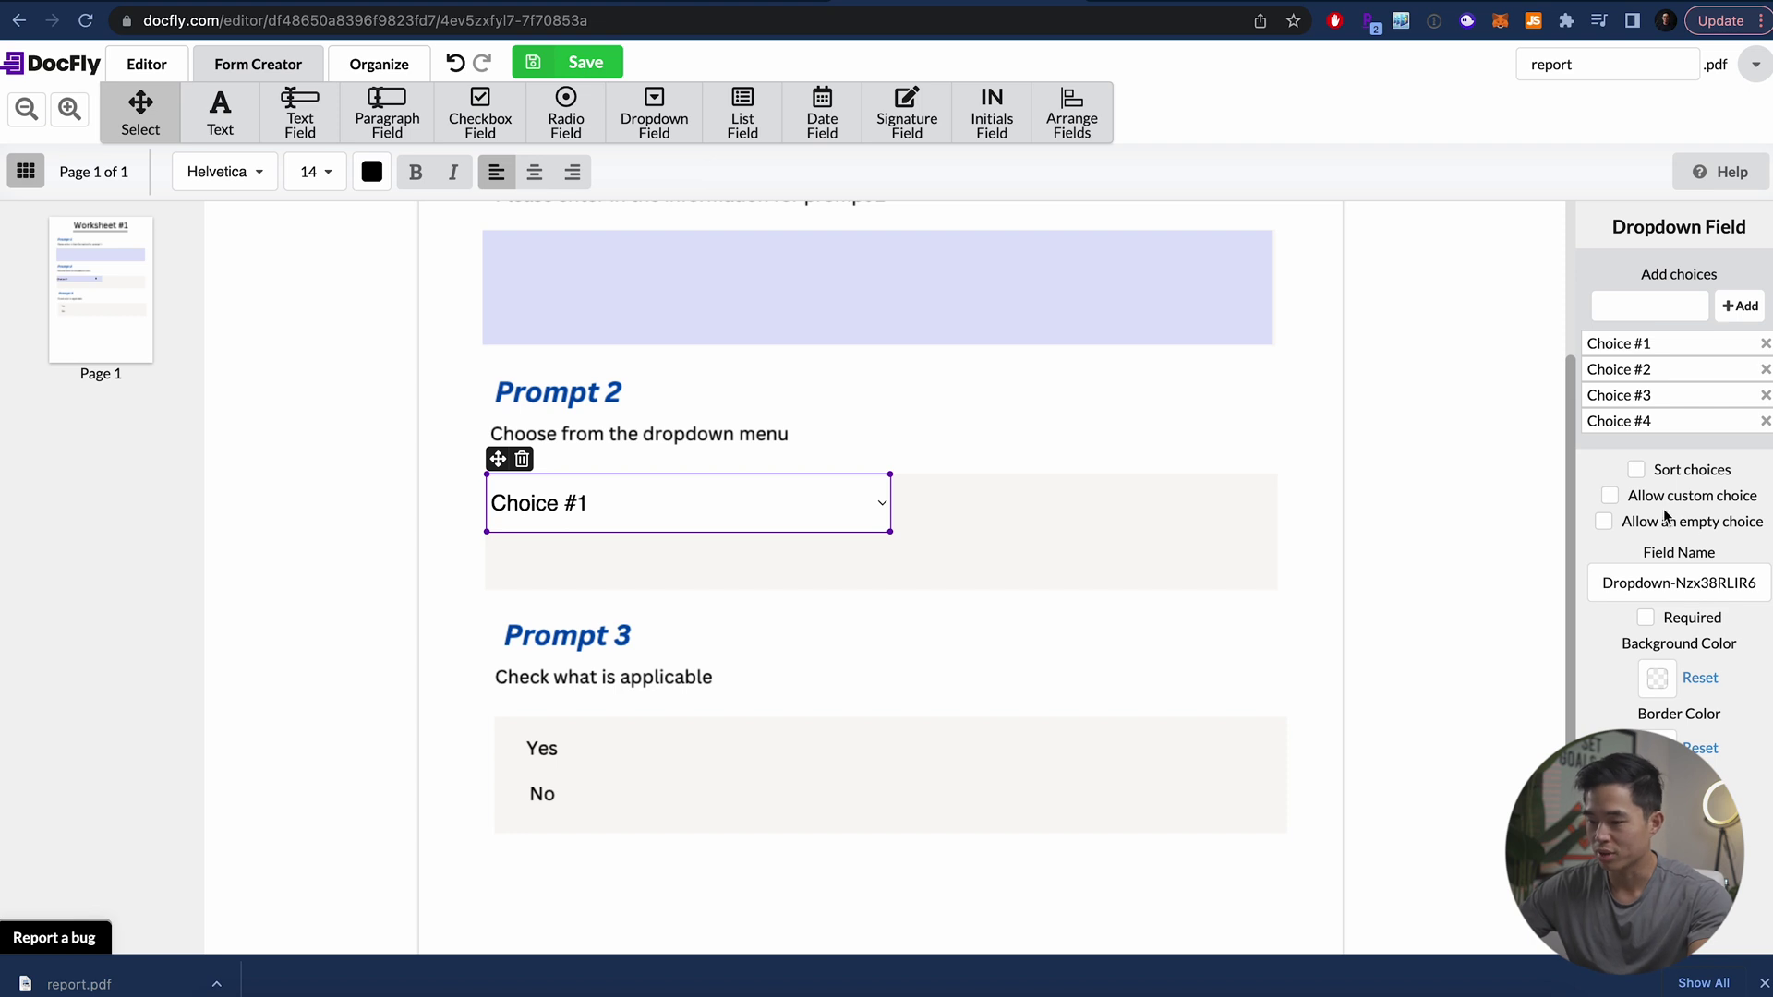
pyautogui.click(961, 466)
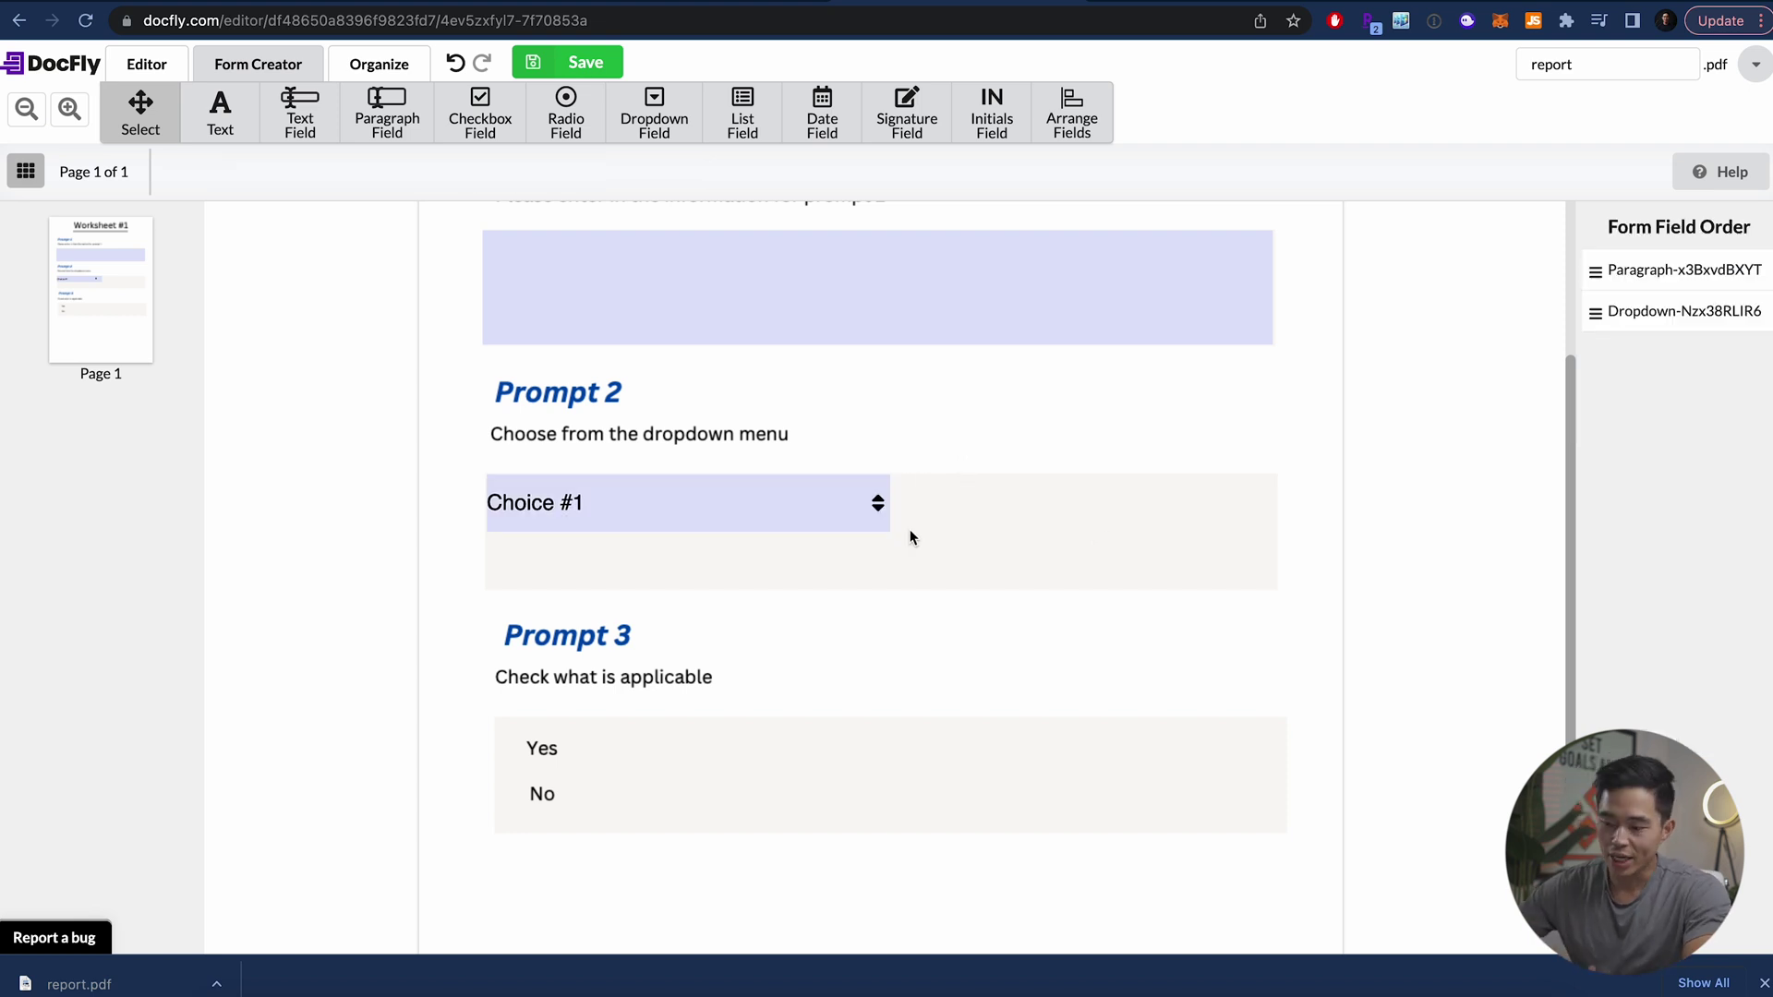
pyautogui.click(879, 508)
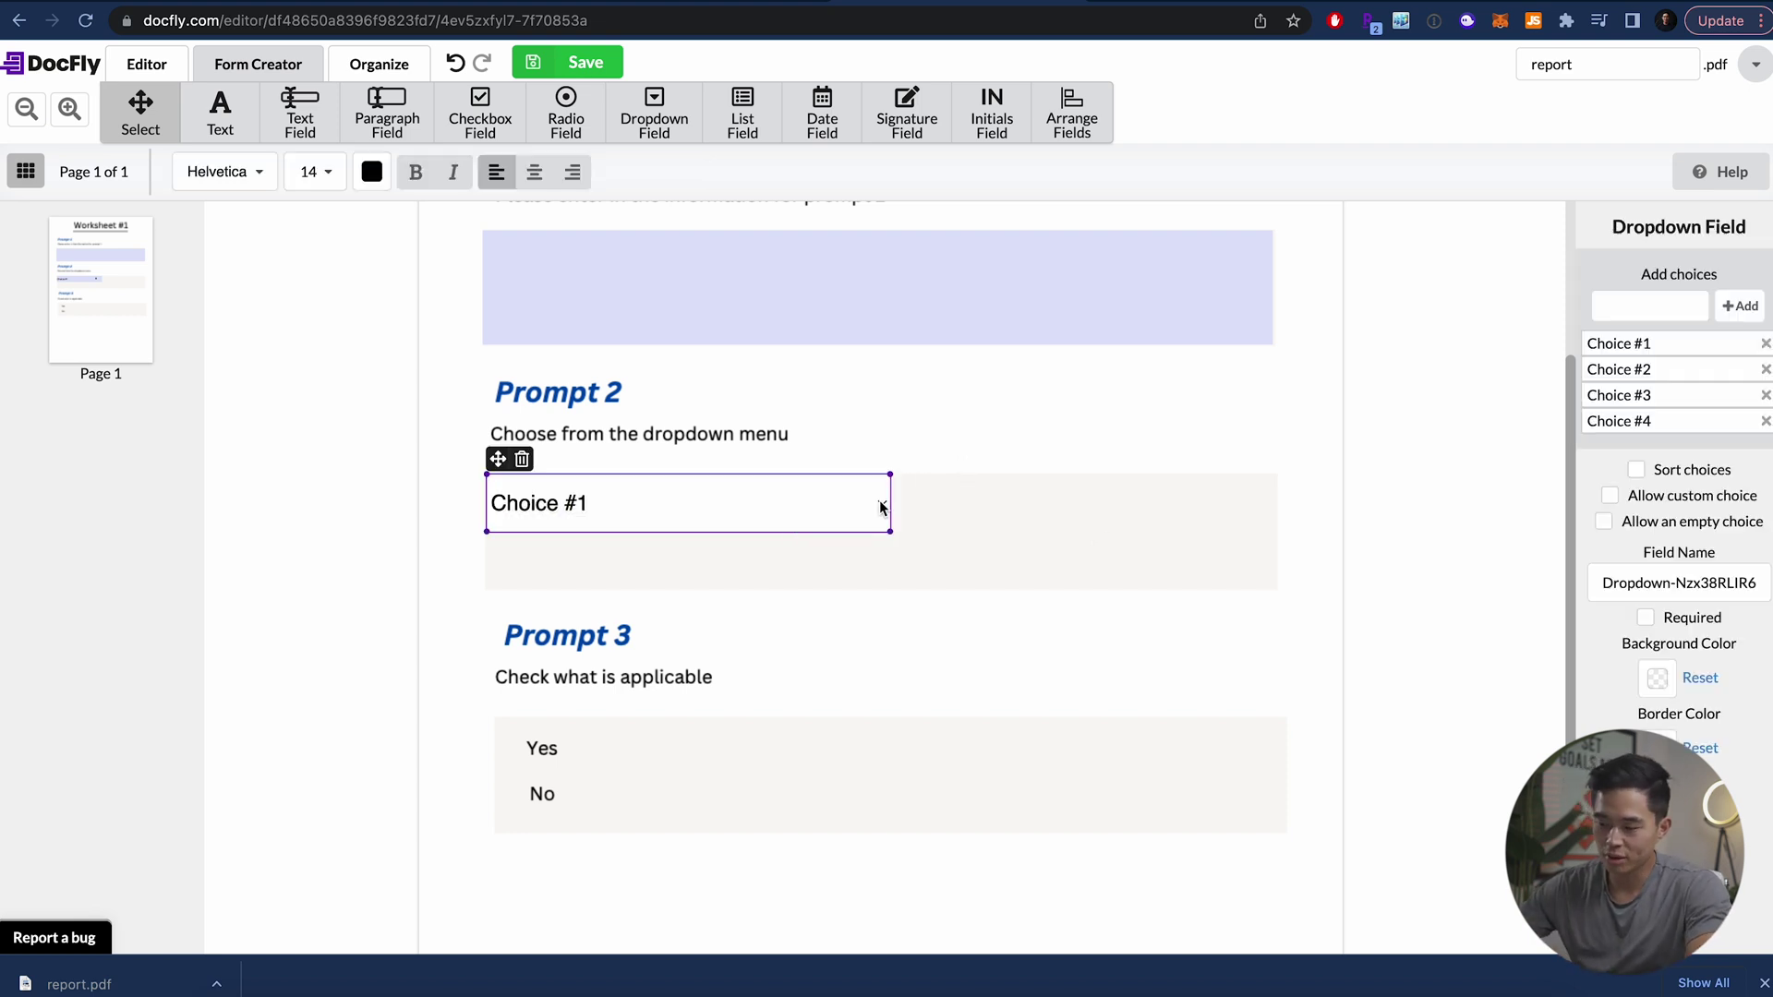
pyautogui.click(905, 384)
pyautogui.scroll(-1, 633, 621)
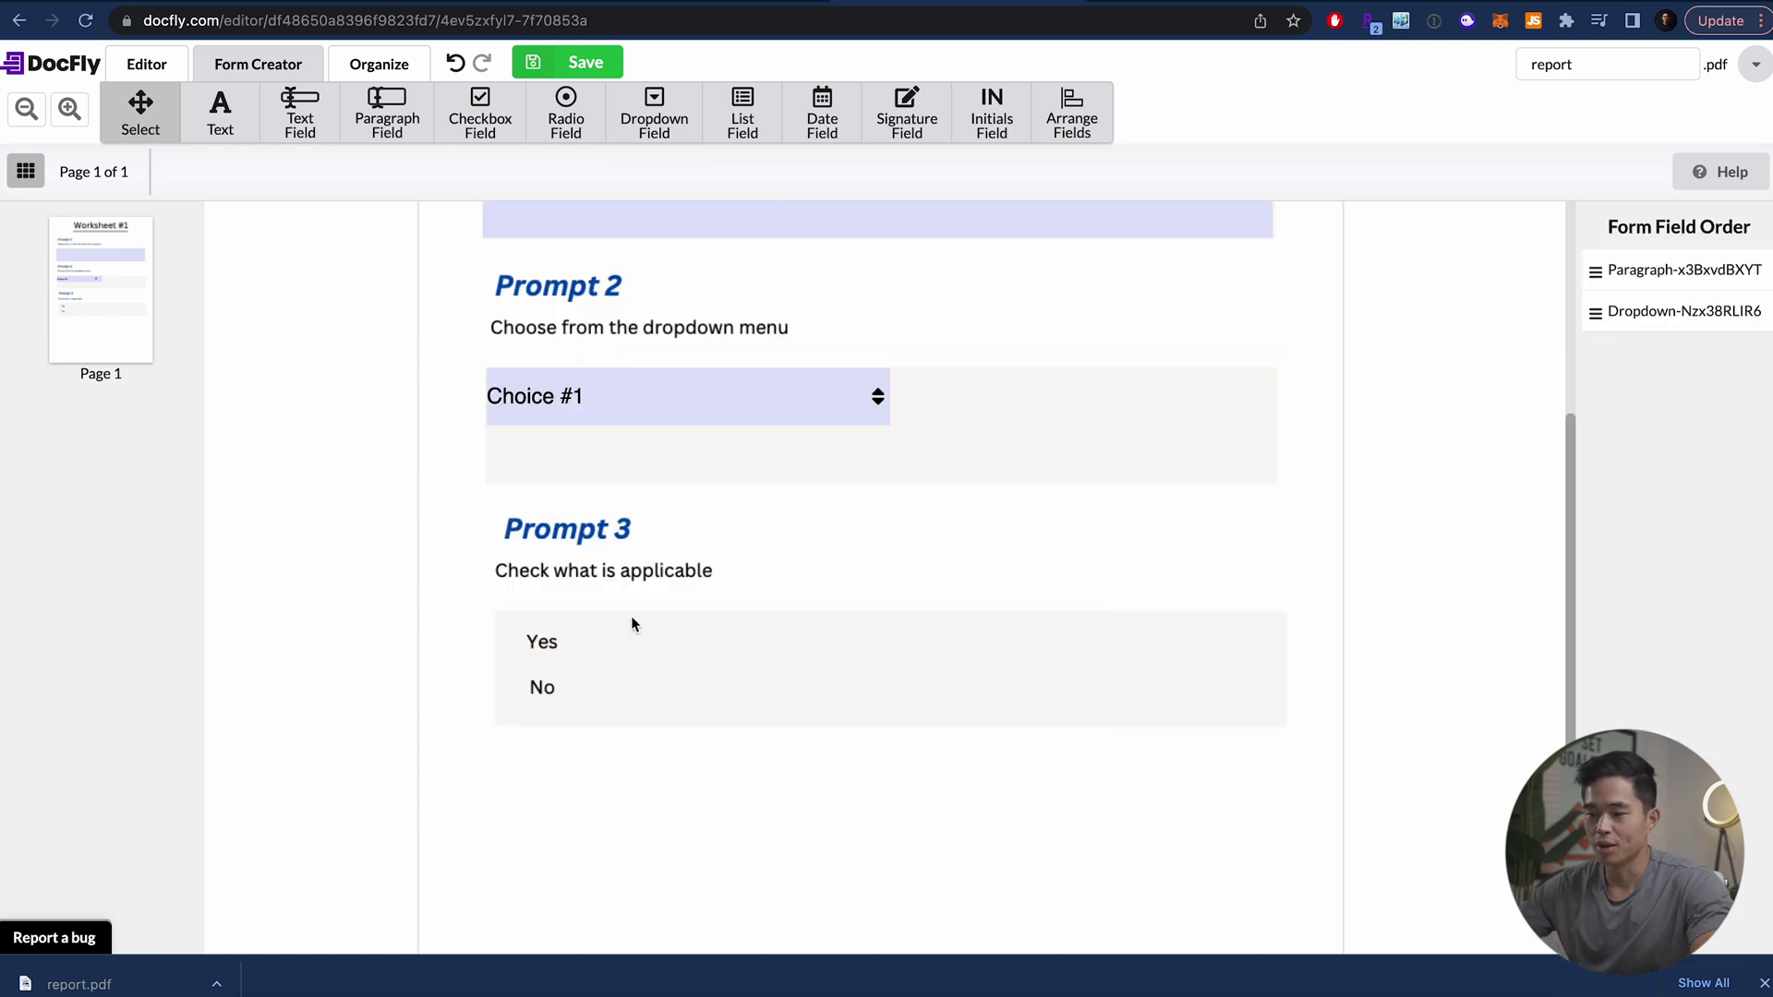
pyautogui.click(492, 128)
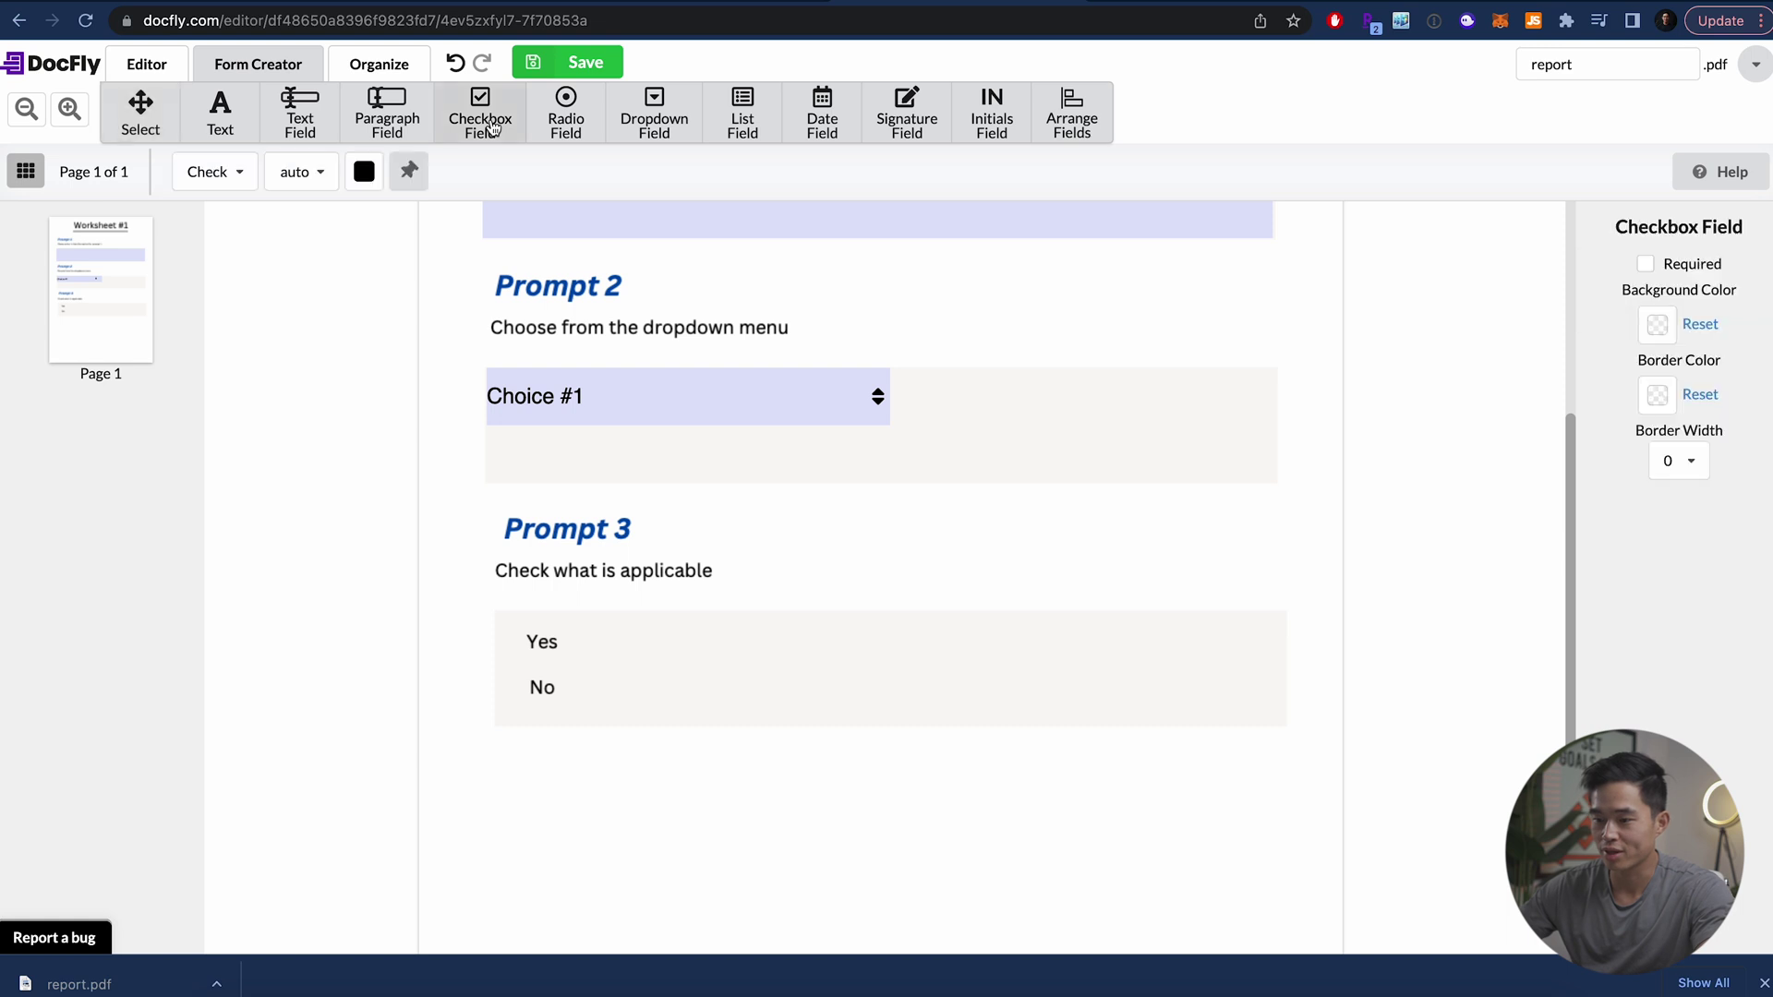
# Place checkboxes beside Yes and No, giving the No checkbox export value 'No'
pyautogui.click(569, 628)
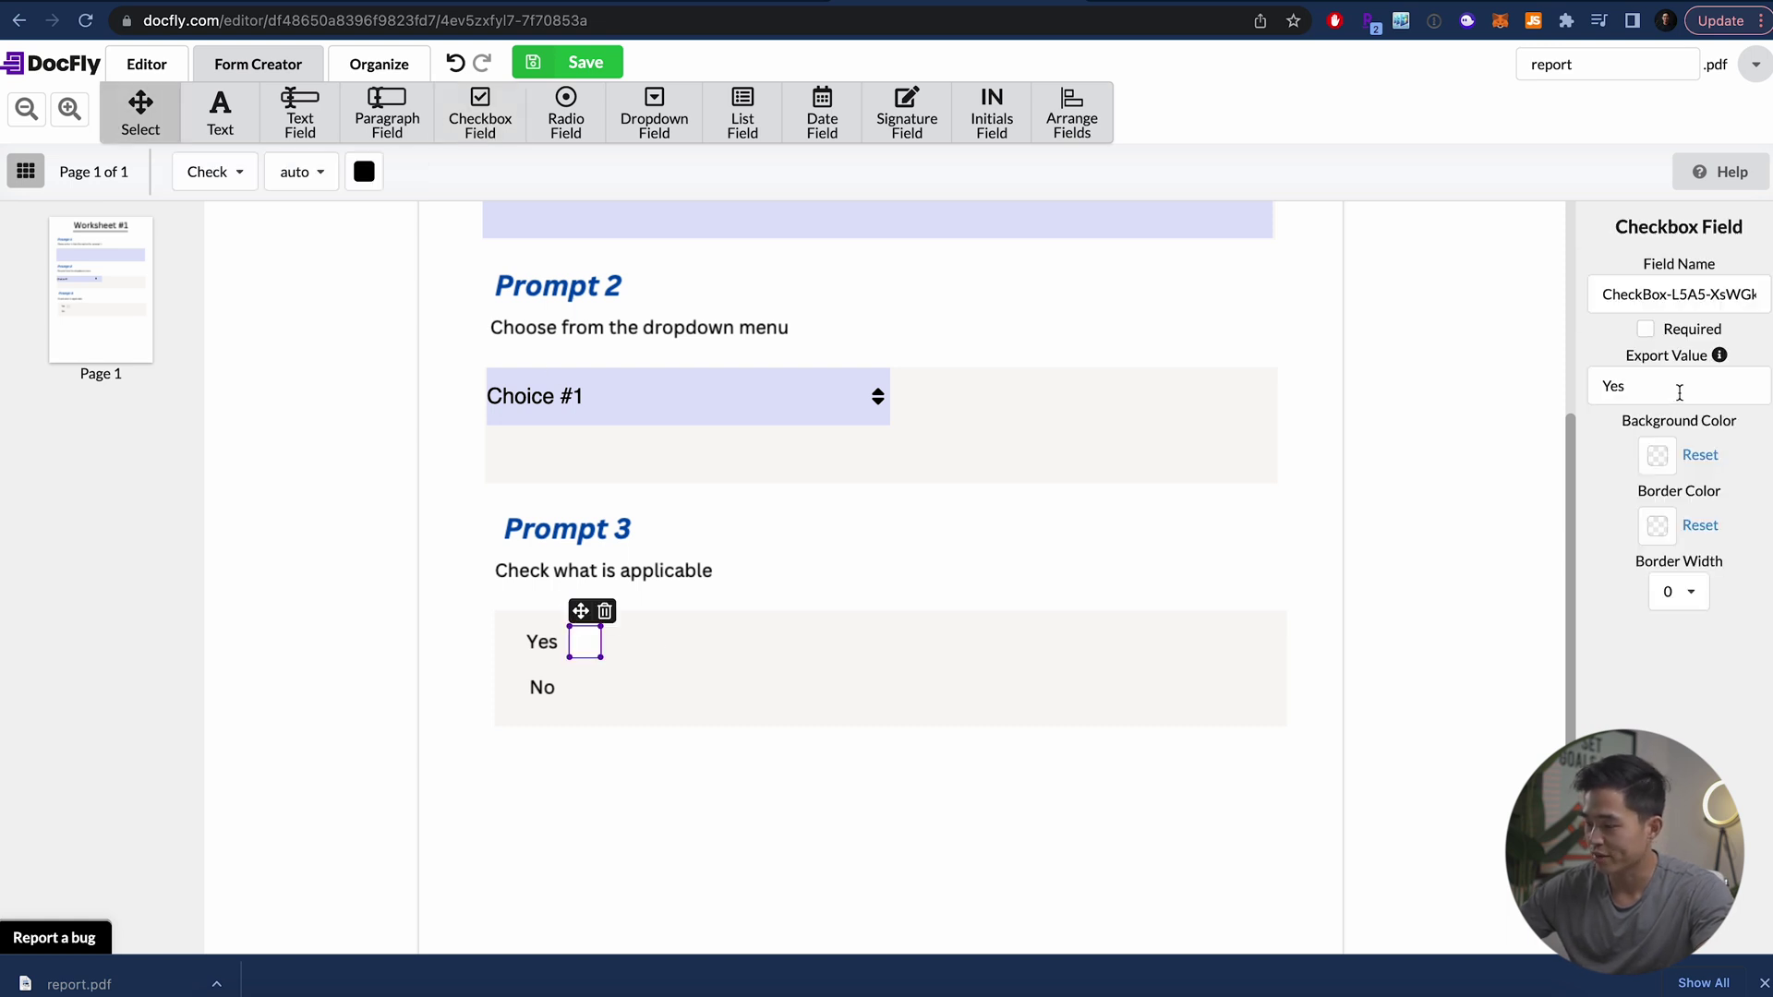
pyautogui.click(487, 128)
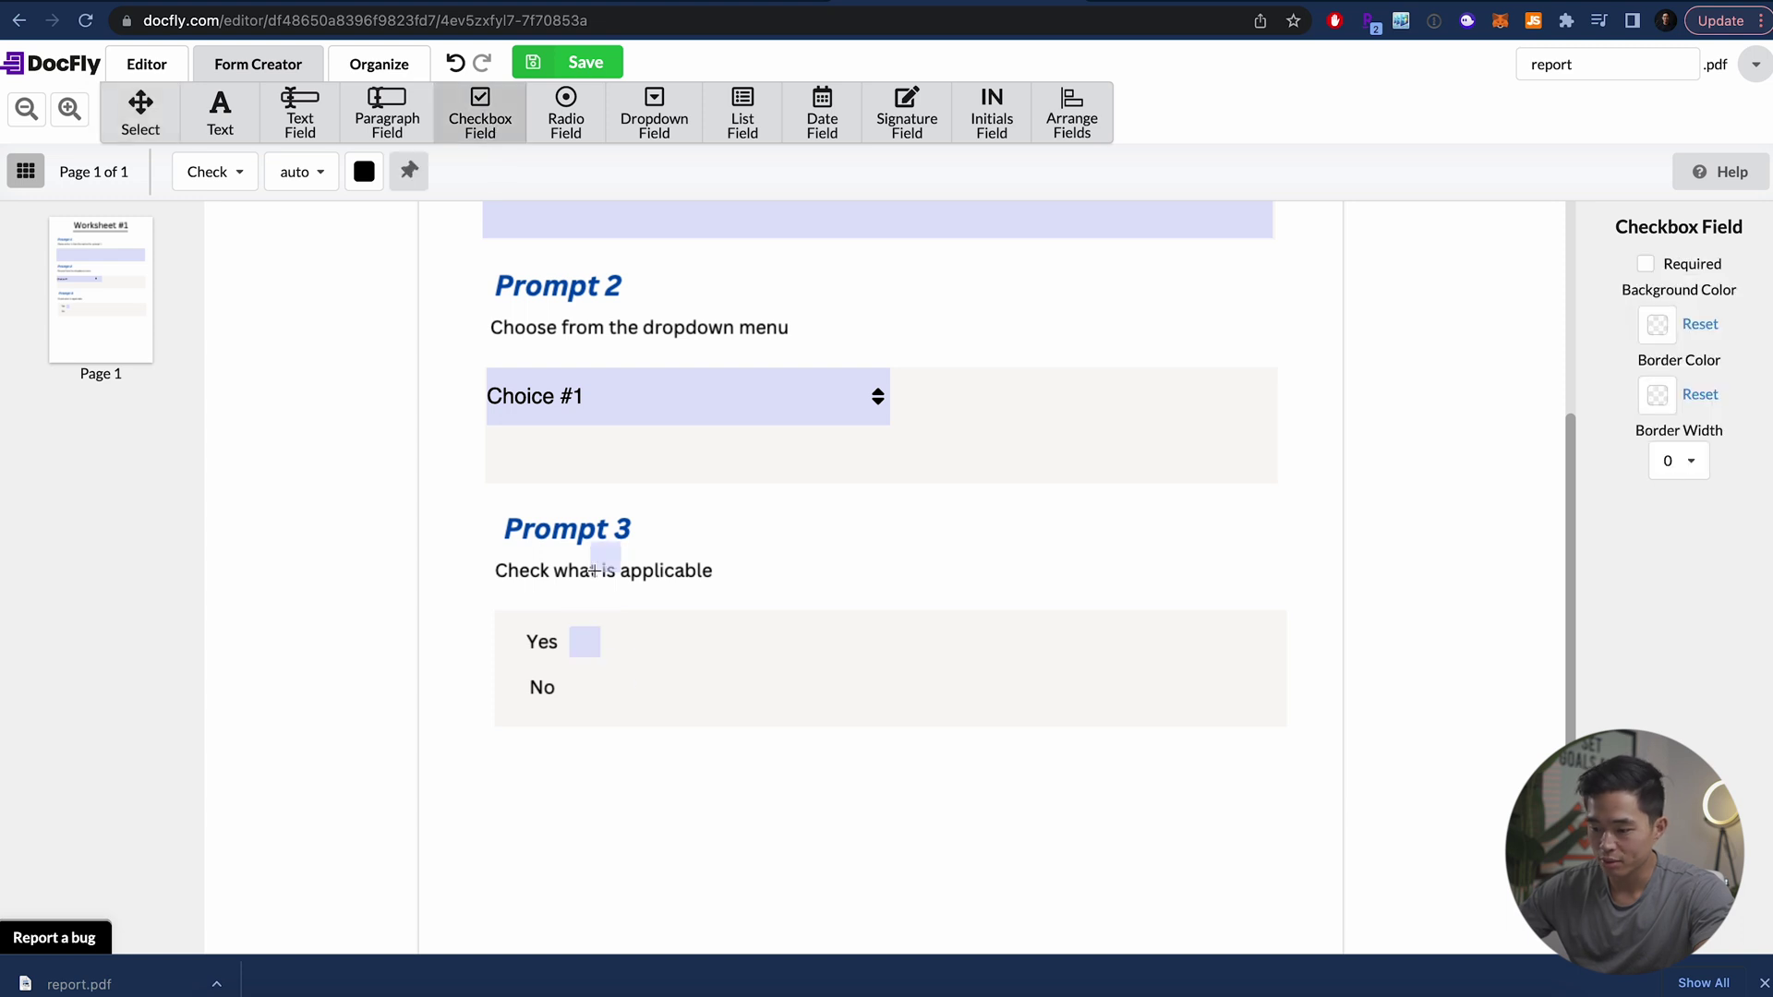
pyautogui.click(568, 672)
pyautogui.doubleClick(1634, 394)
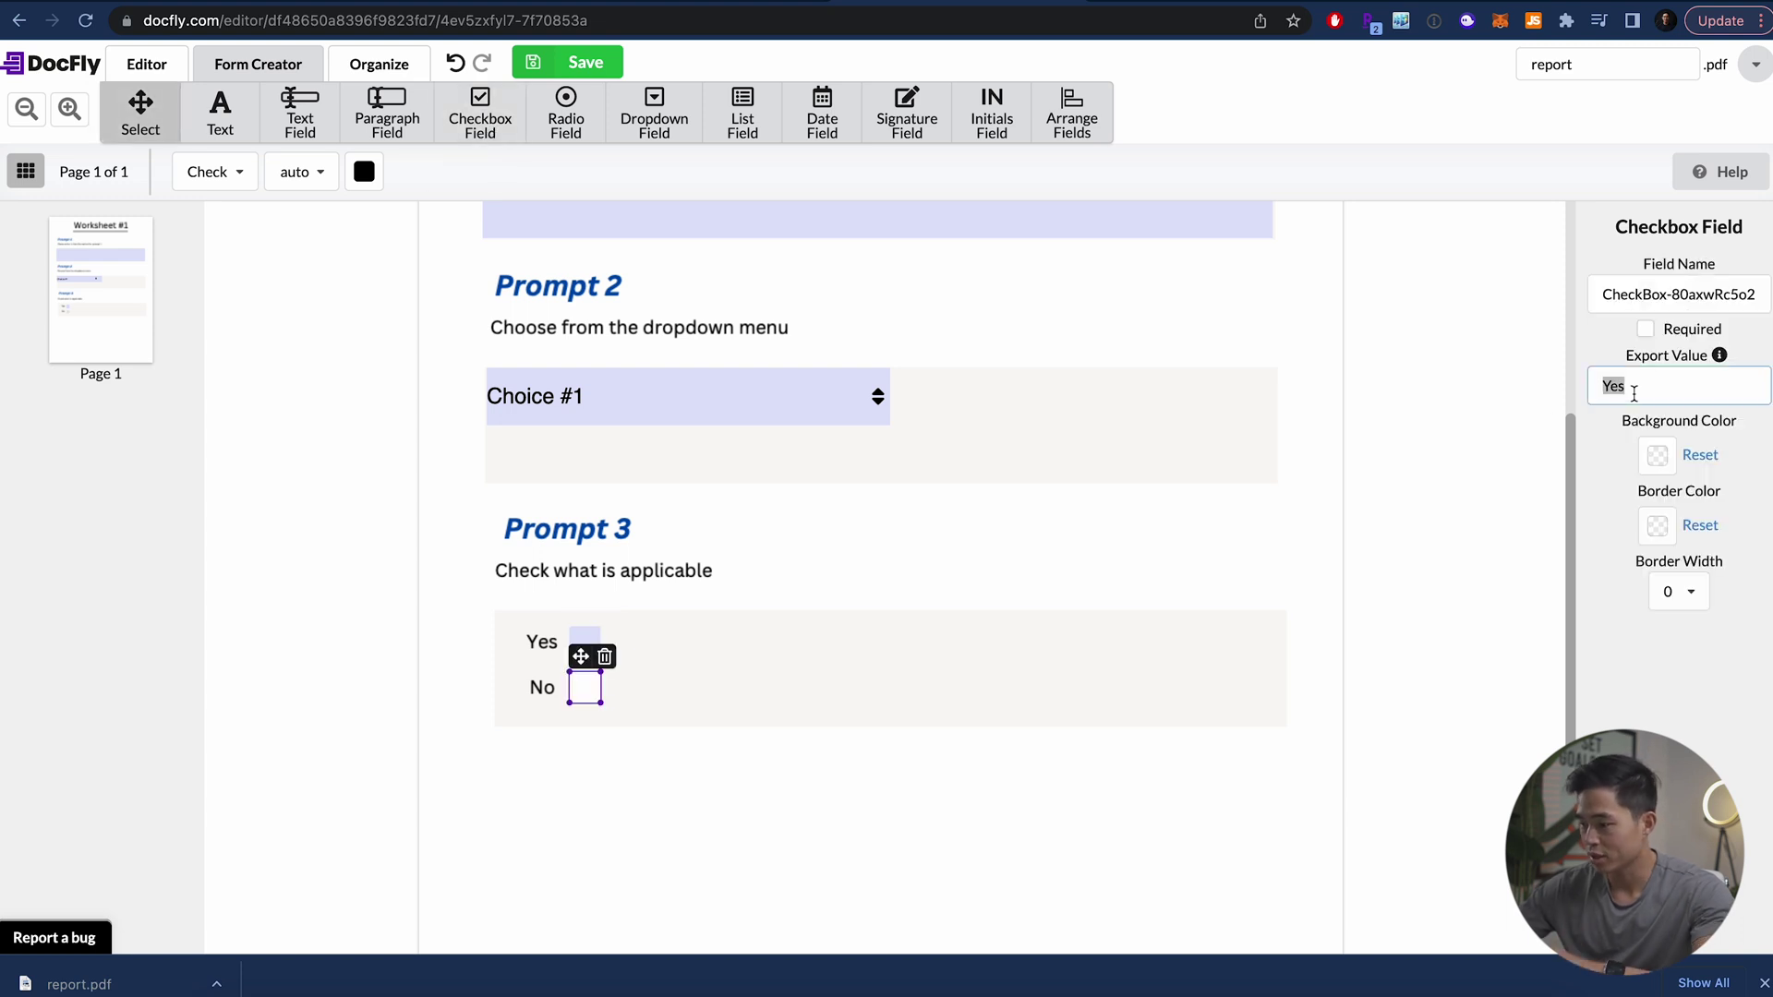
pyautogui.write('No')
pyautogui.click(689, 768)
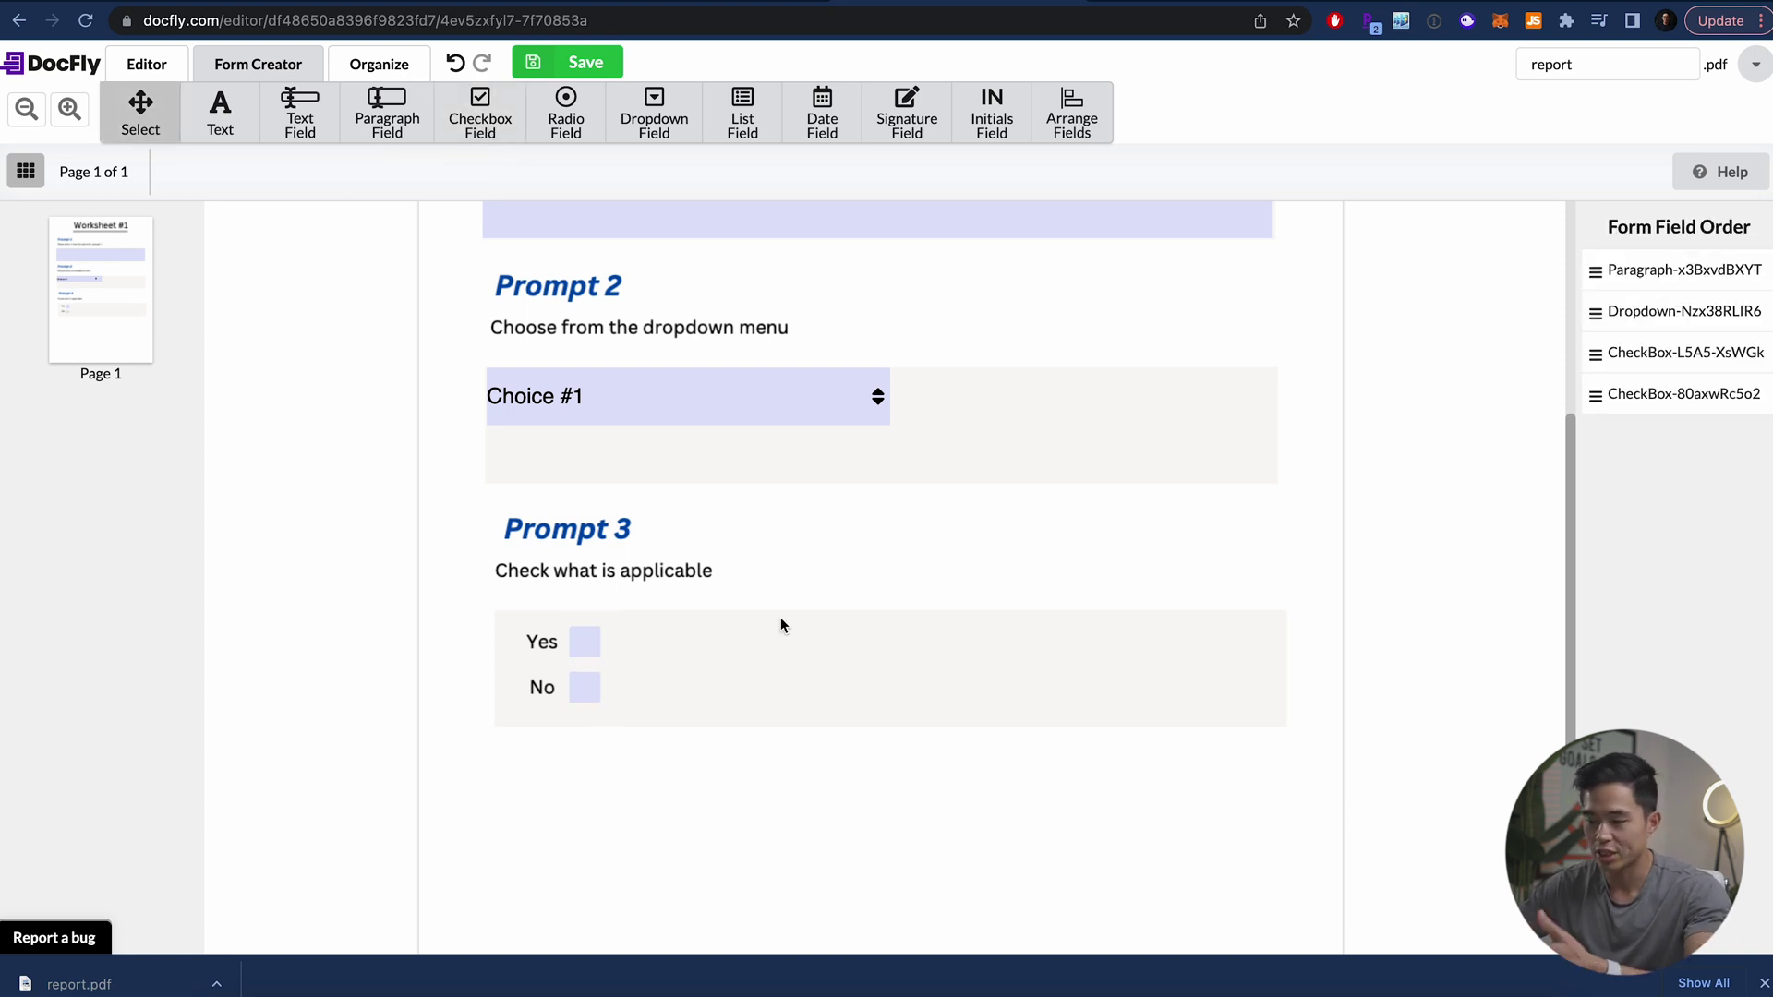
pyautogui.scroll(2, 780, 617)
pyautogui.scroll(3, 761, 513)
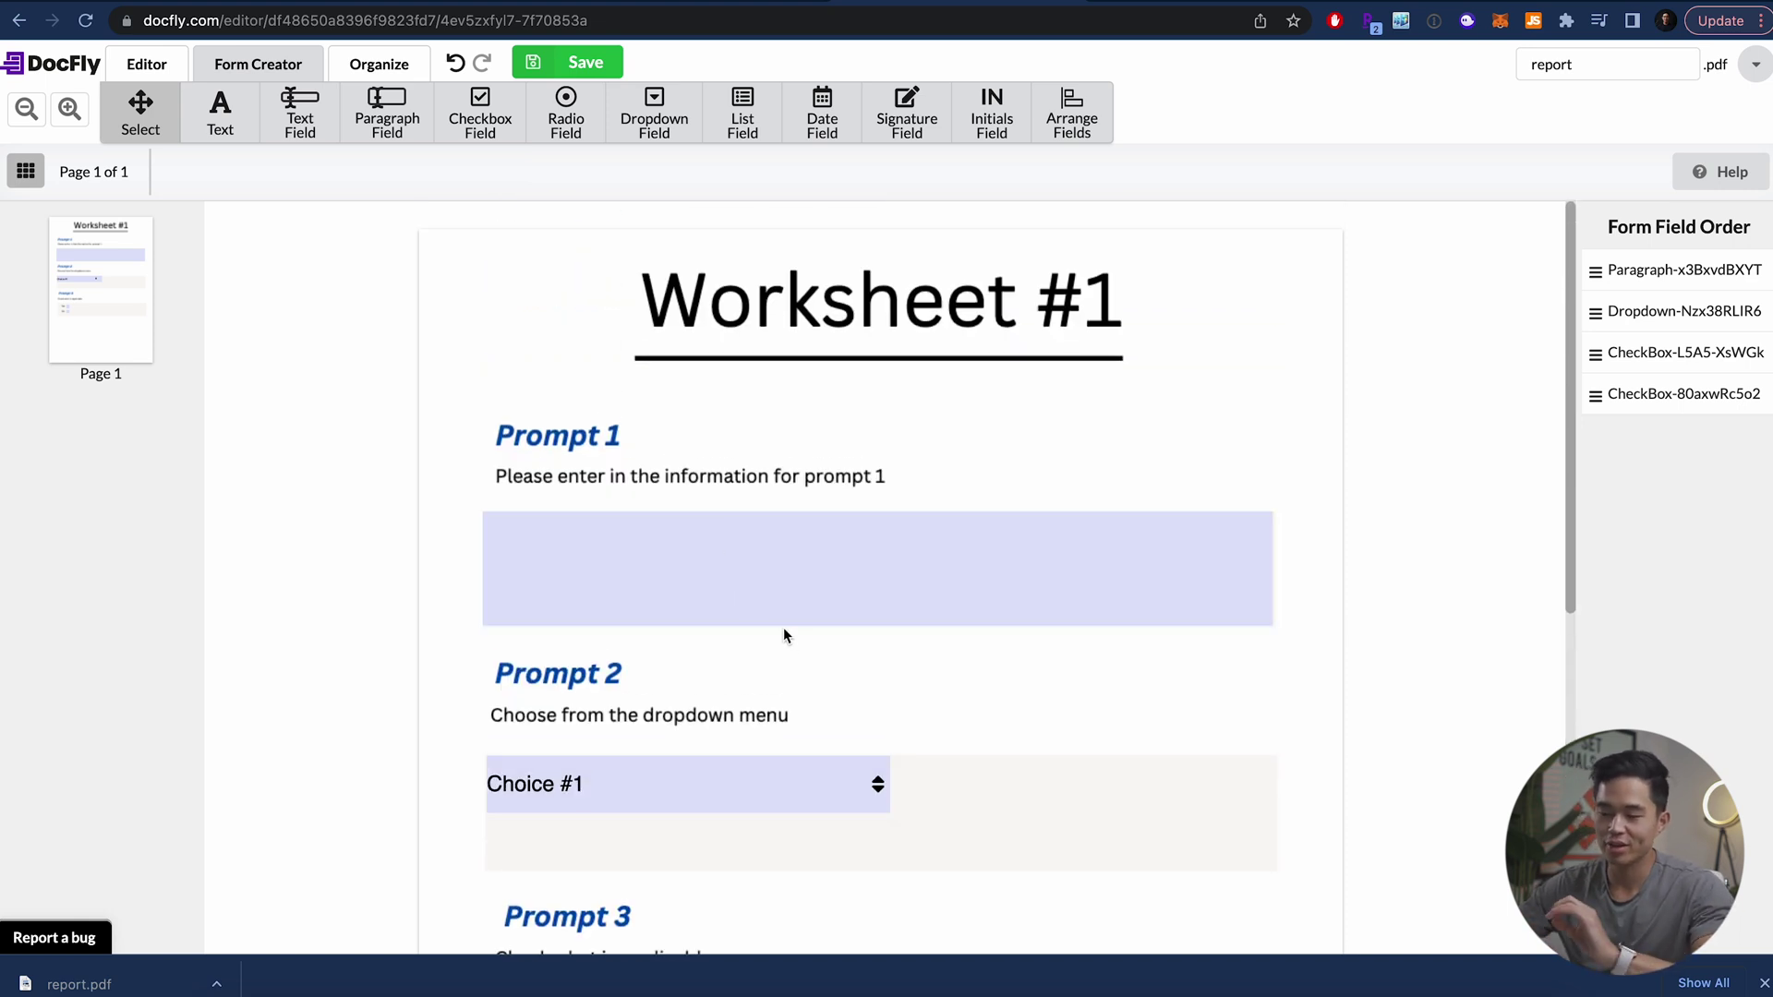
pyautogui.scroll(-6, 841, 564)
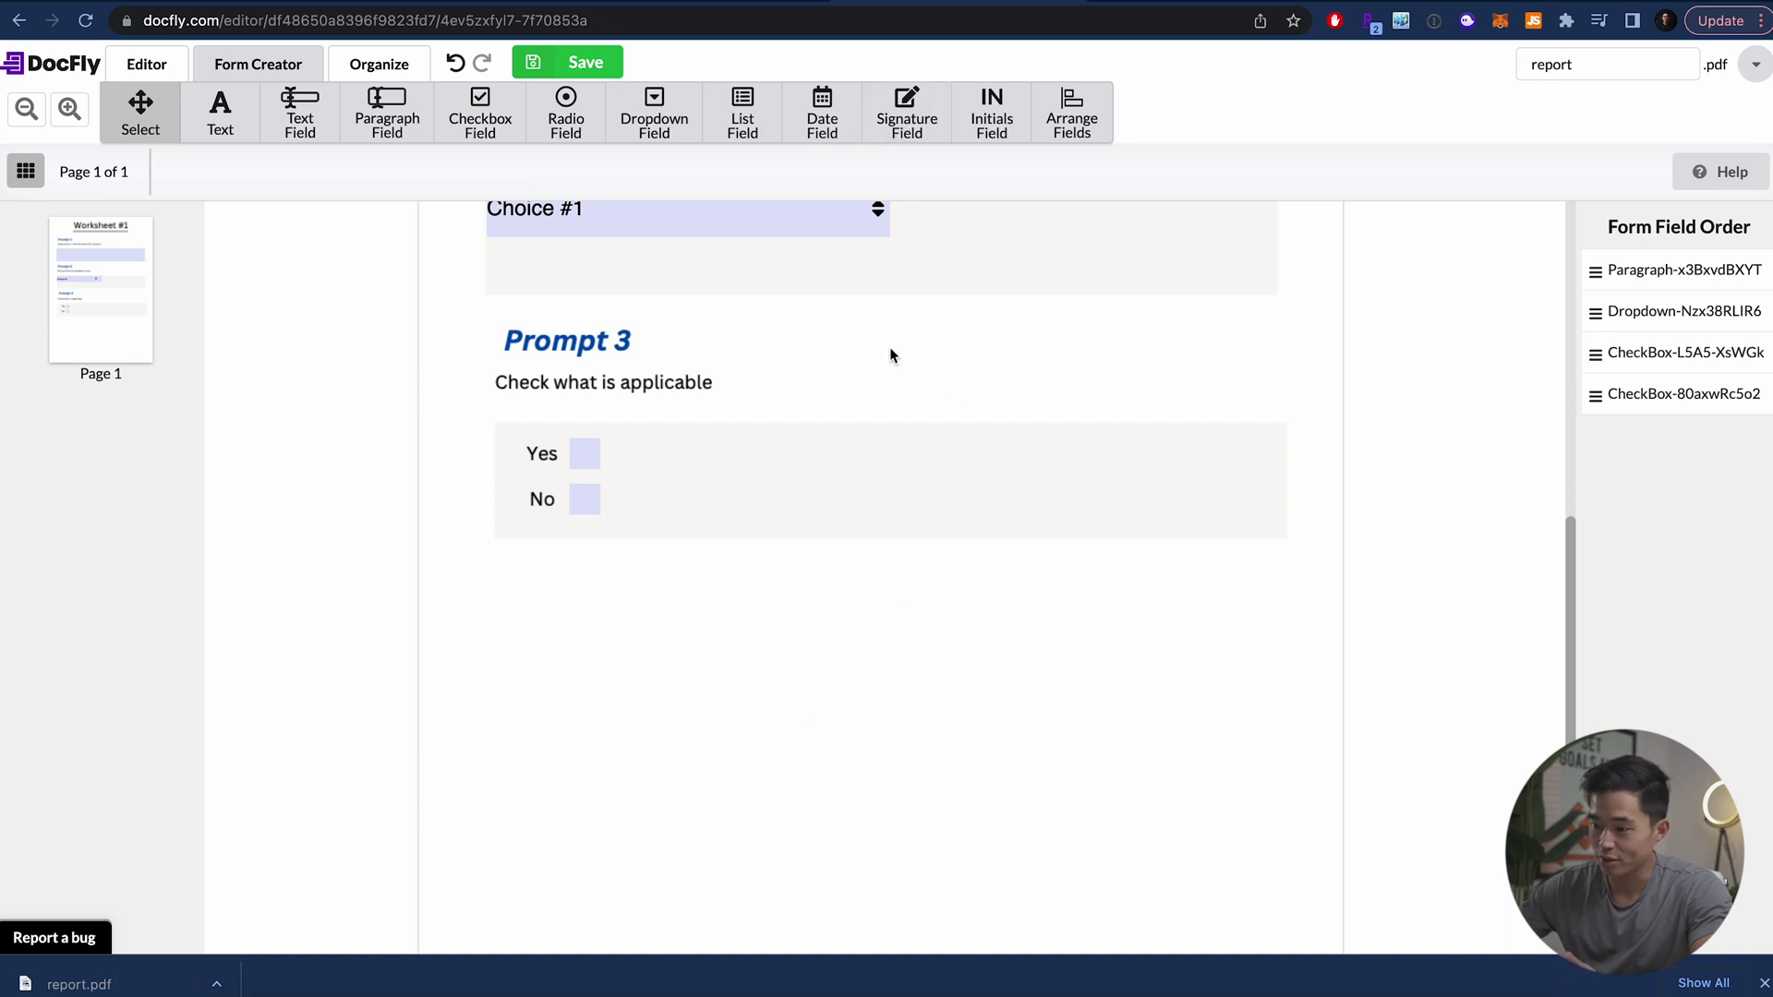
# Add a widened Sign Here signature field and a date field to its left below Prompt 3
pyautogui.click(906, 113)
pyautogui.click(798, 650)
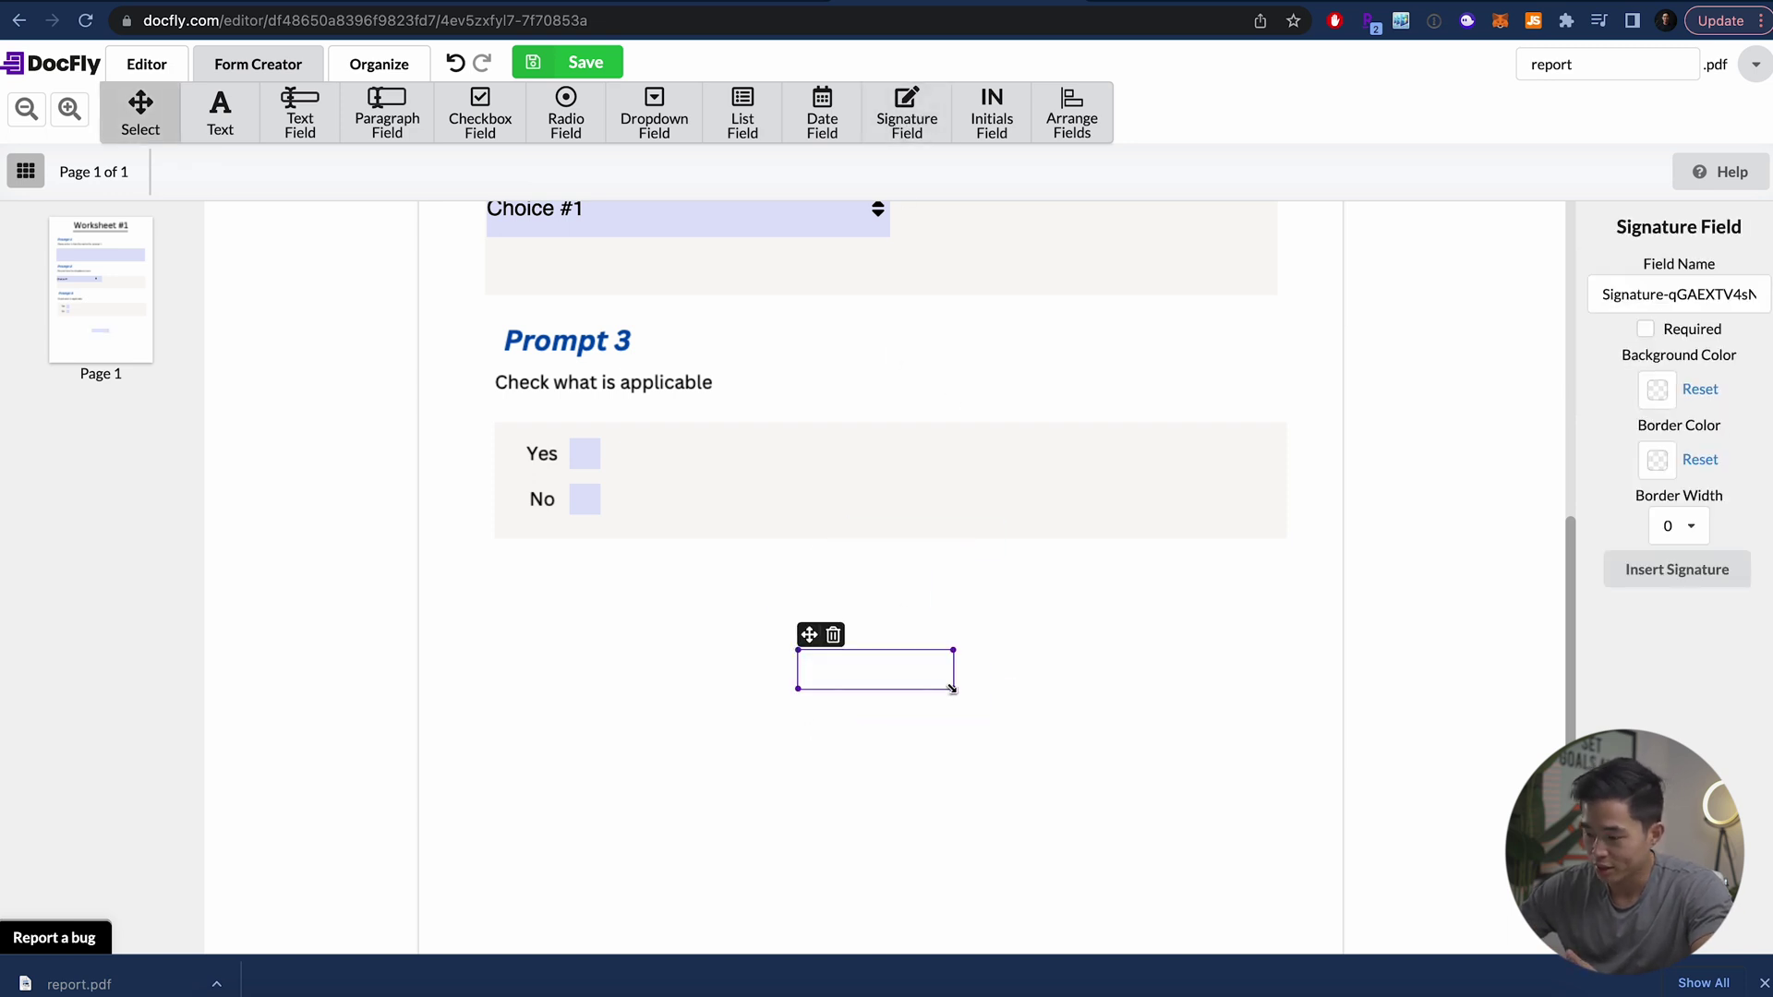
pyautogui.moveTo(954, 685)
pyautogui.mouseDown()
pyautogui.moveTo(1305, 704)
pyautogui.moveTo(1288, 701)
pyautogui.mouseUp()
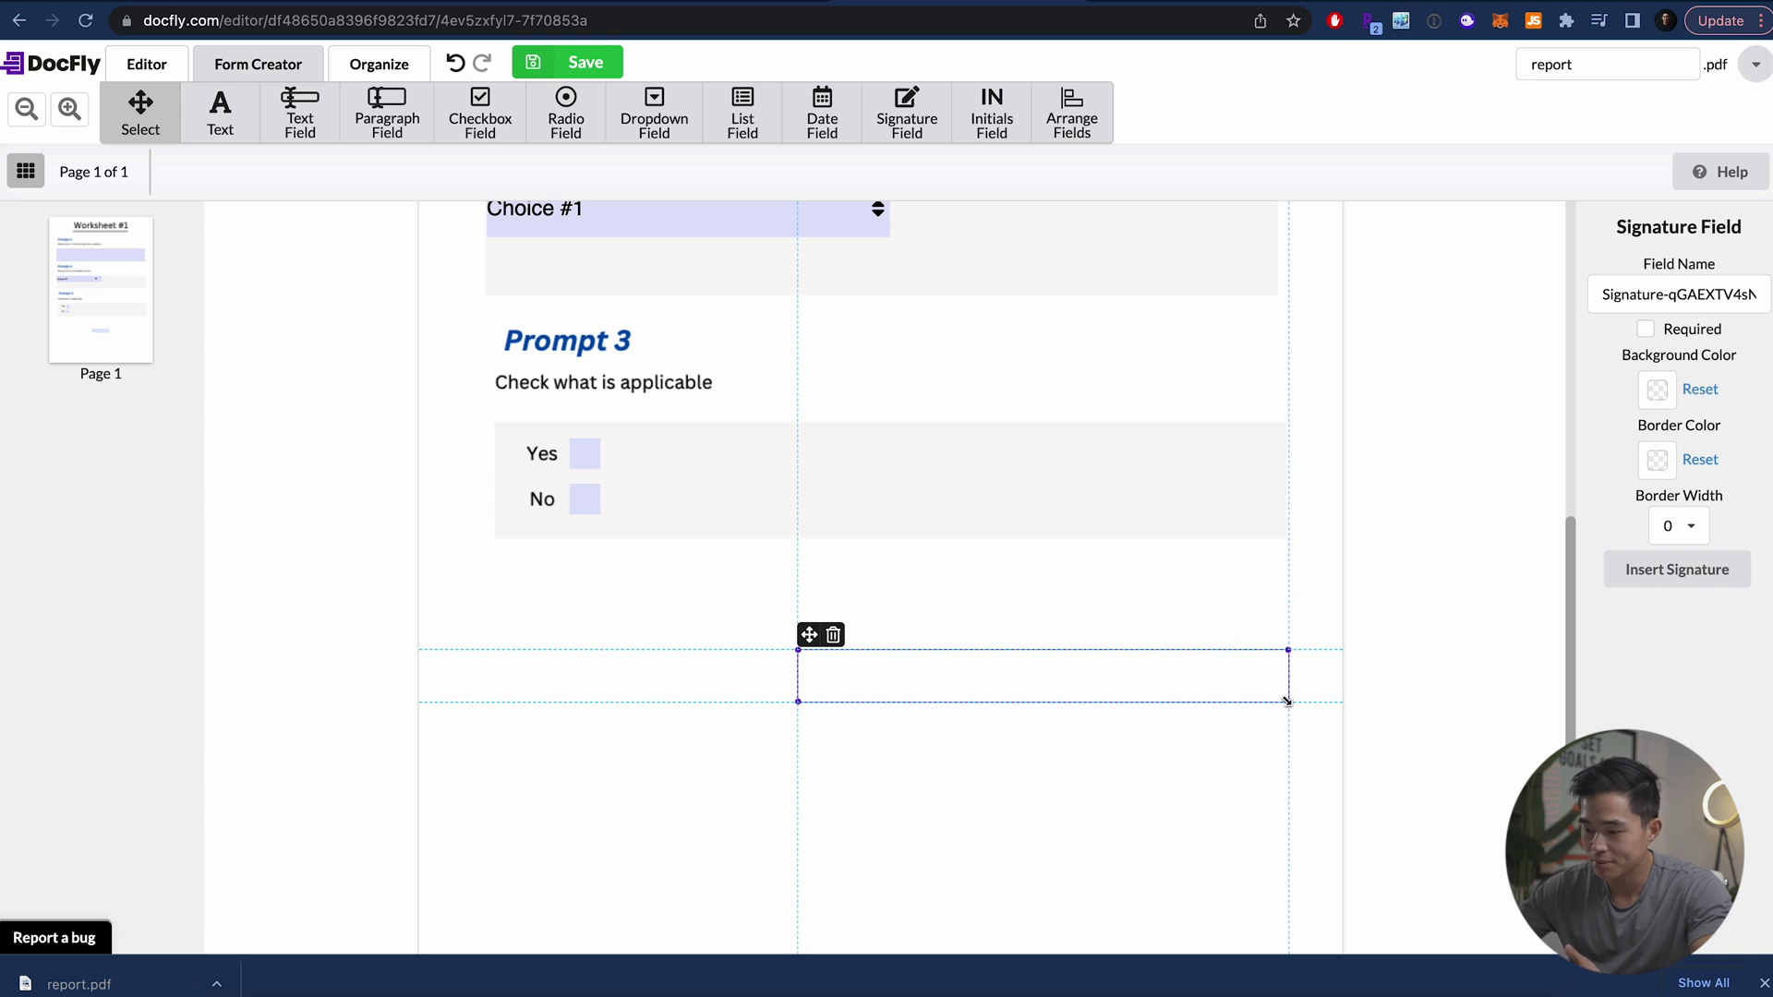
pyautogui.click(824, 113)
pyautogui.click(532, 721)
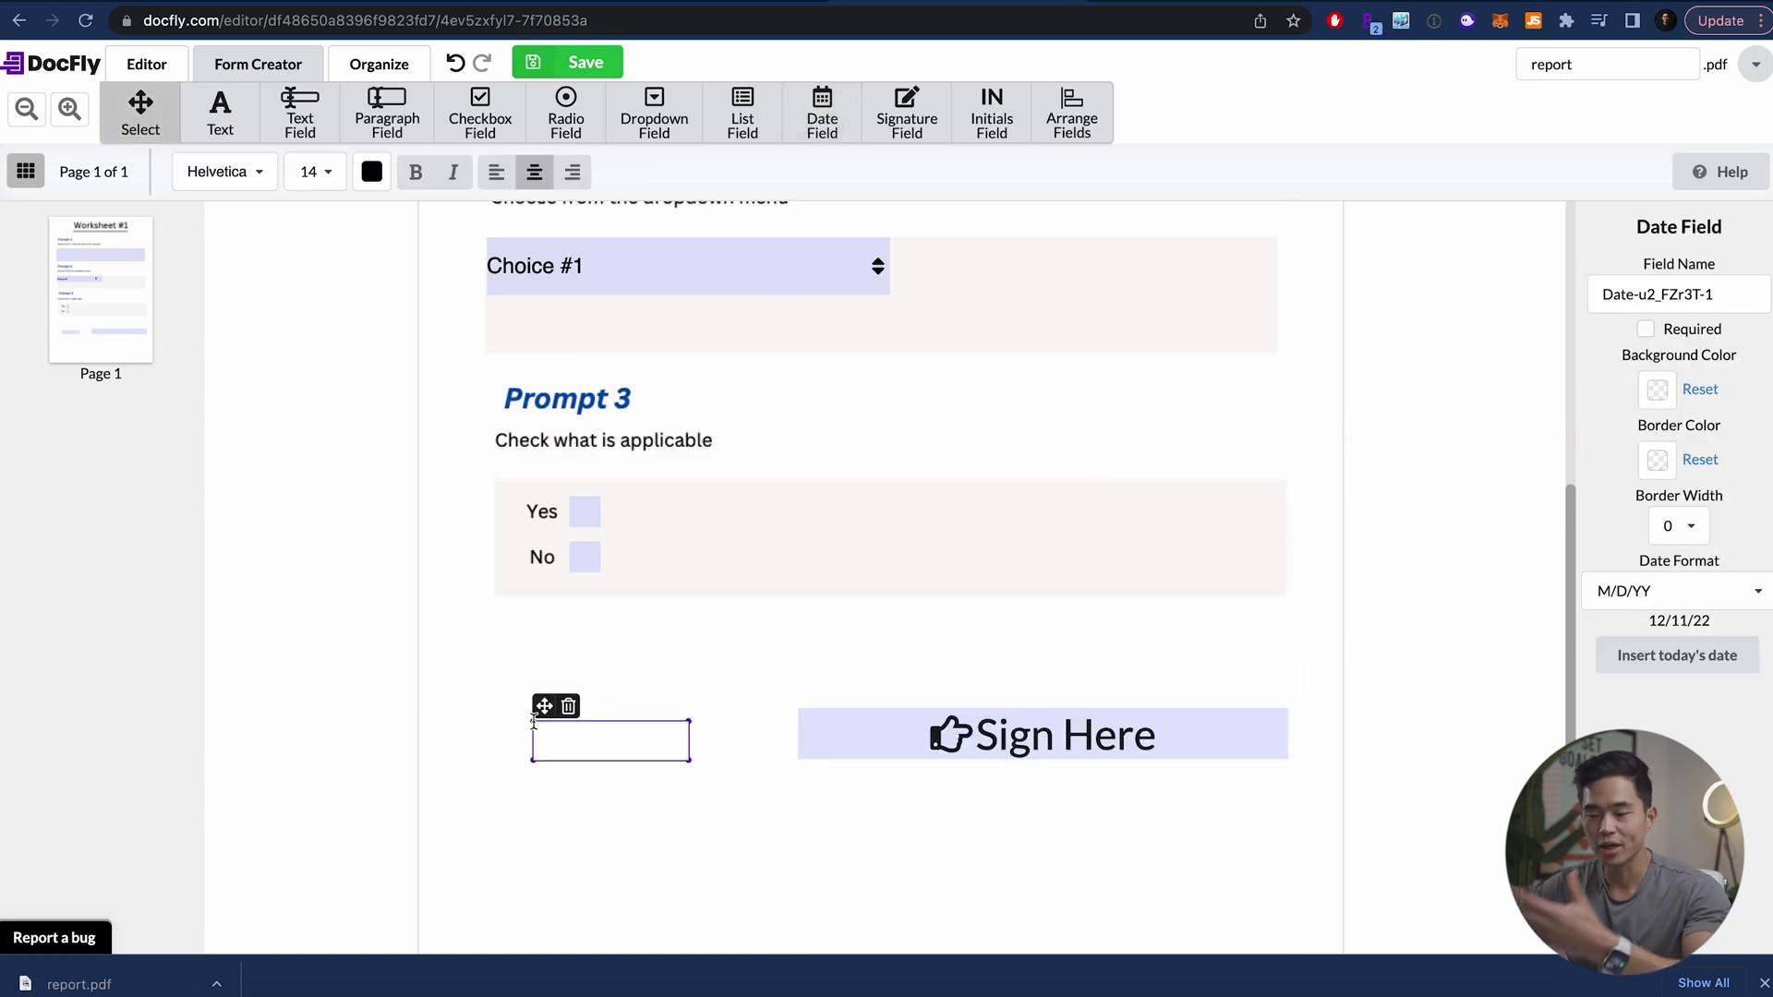
pyautogui.scroll(5, 929, 508)
pyautogui.scroll(-3, 929, 508)
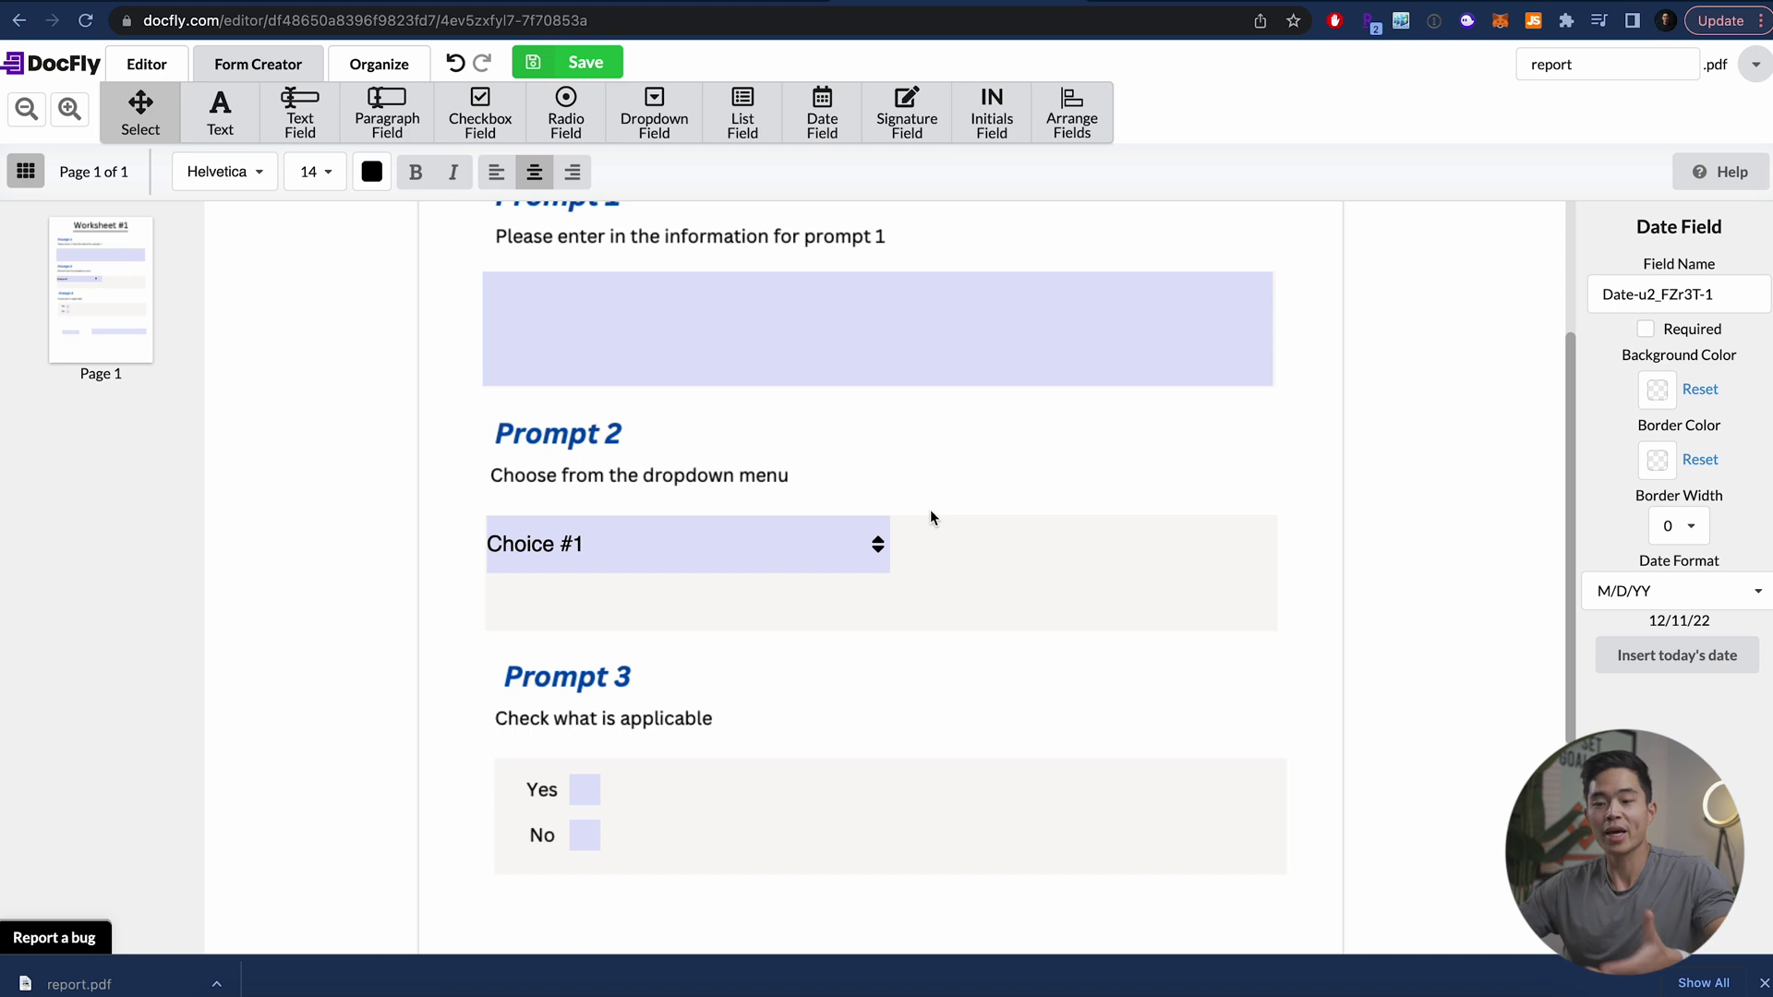
pyautogui.scroll(3, 931, 515)
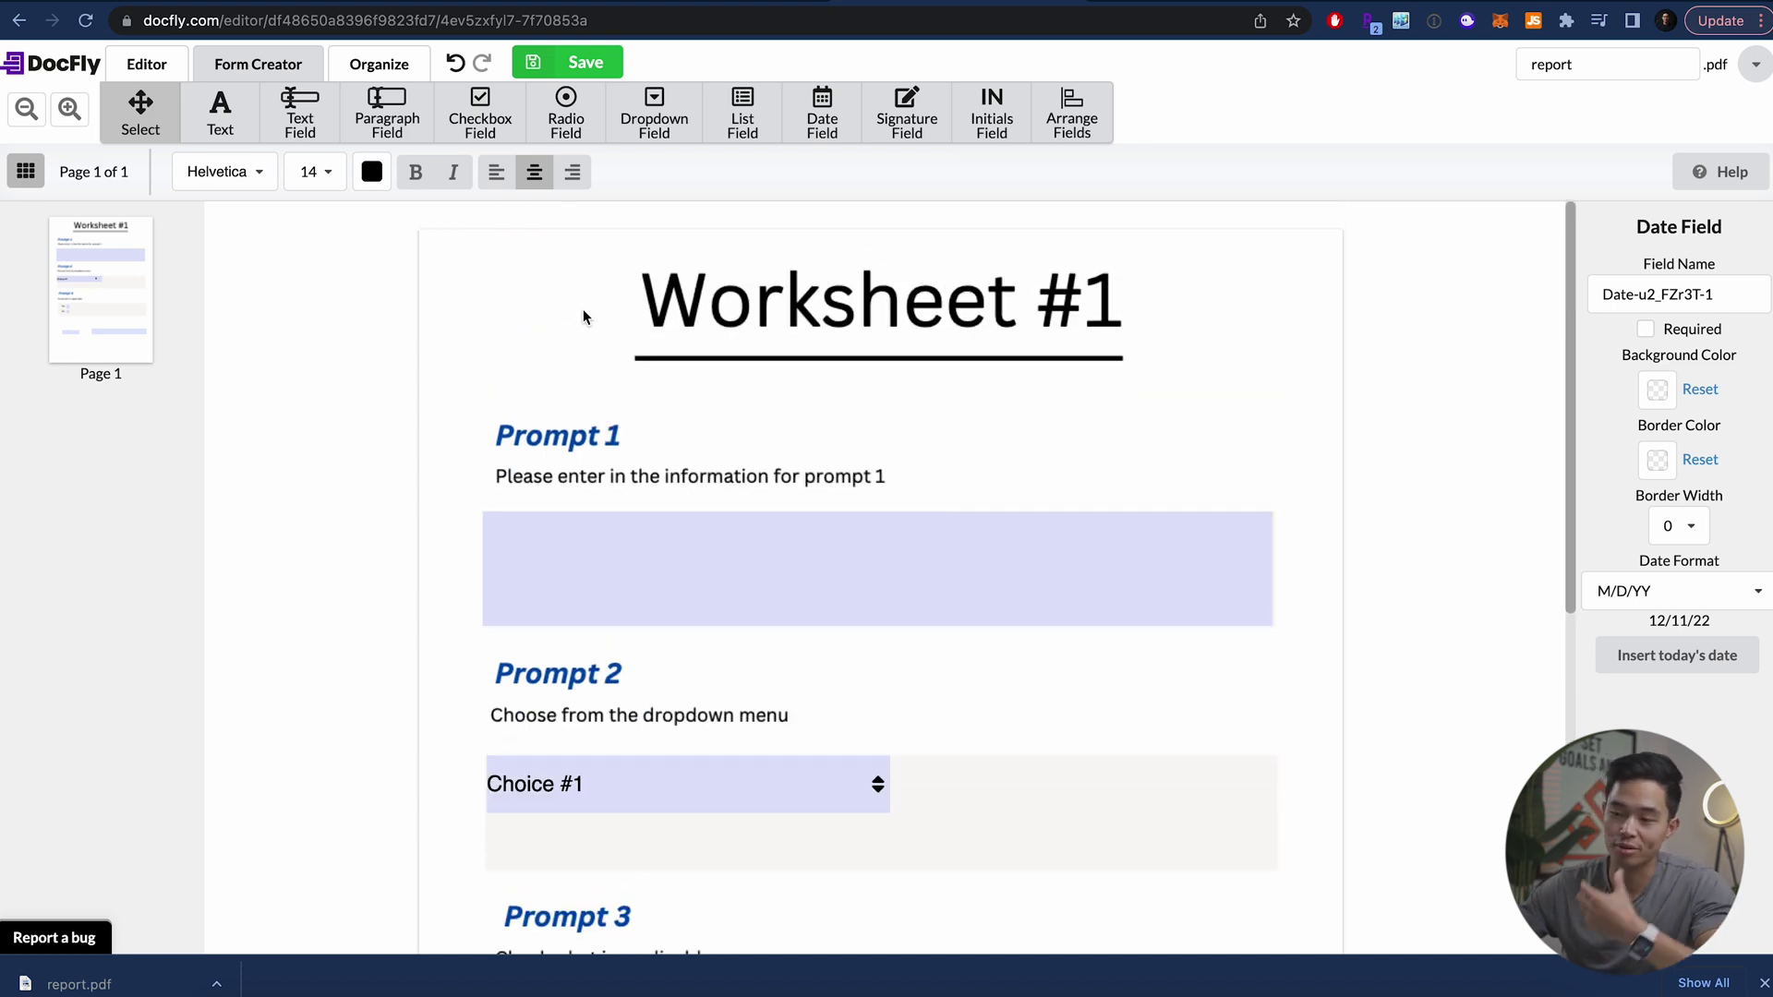
# Save the form and download it as report (1).pdf through Export > Download
pyautogui.click(591, 63)
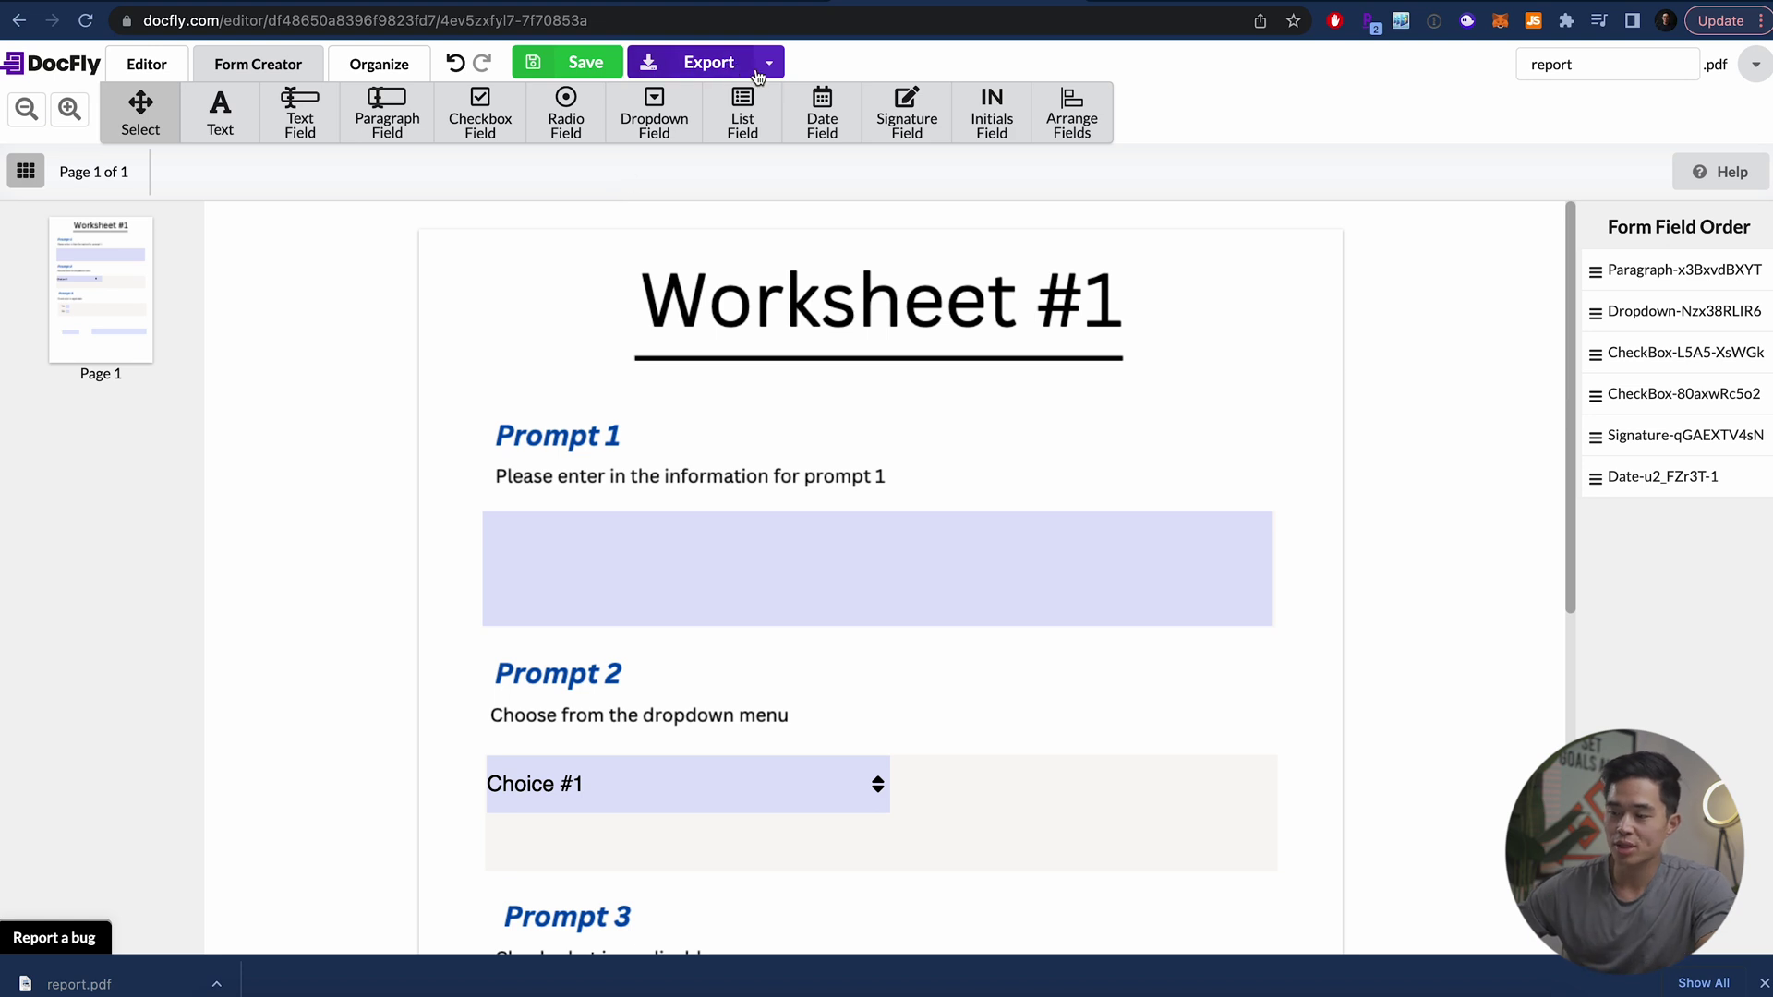
pyautogui.click(776, 72)
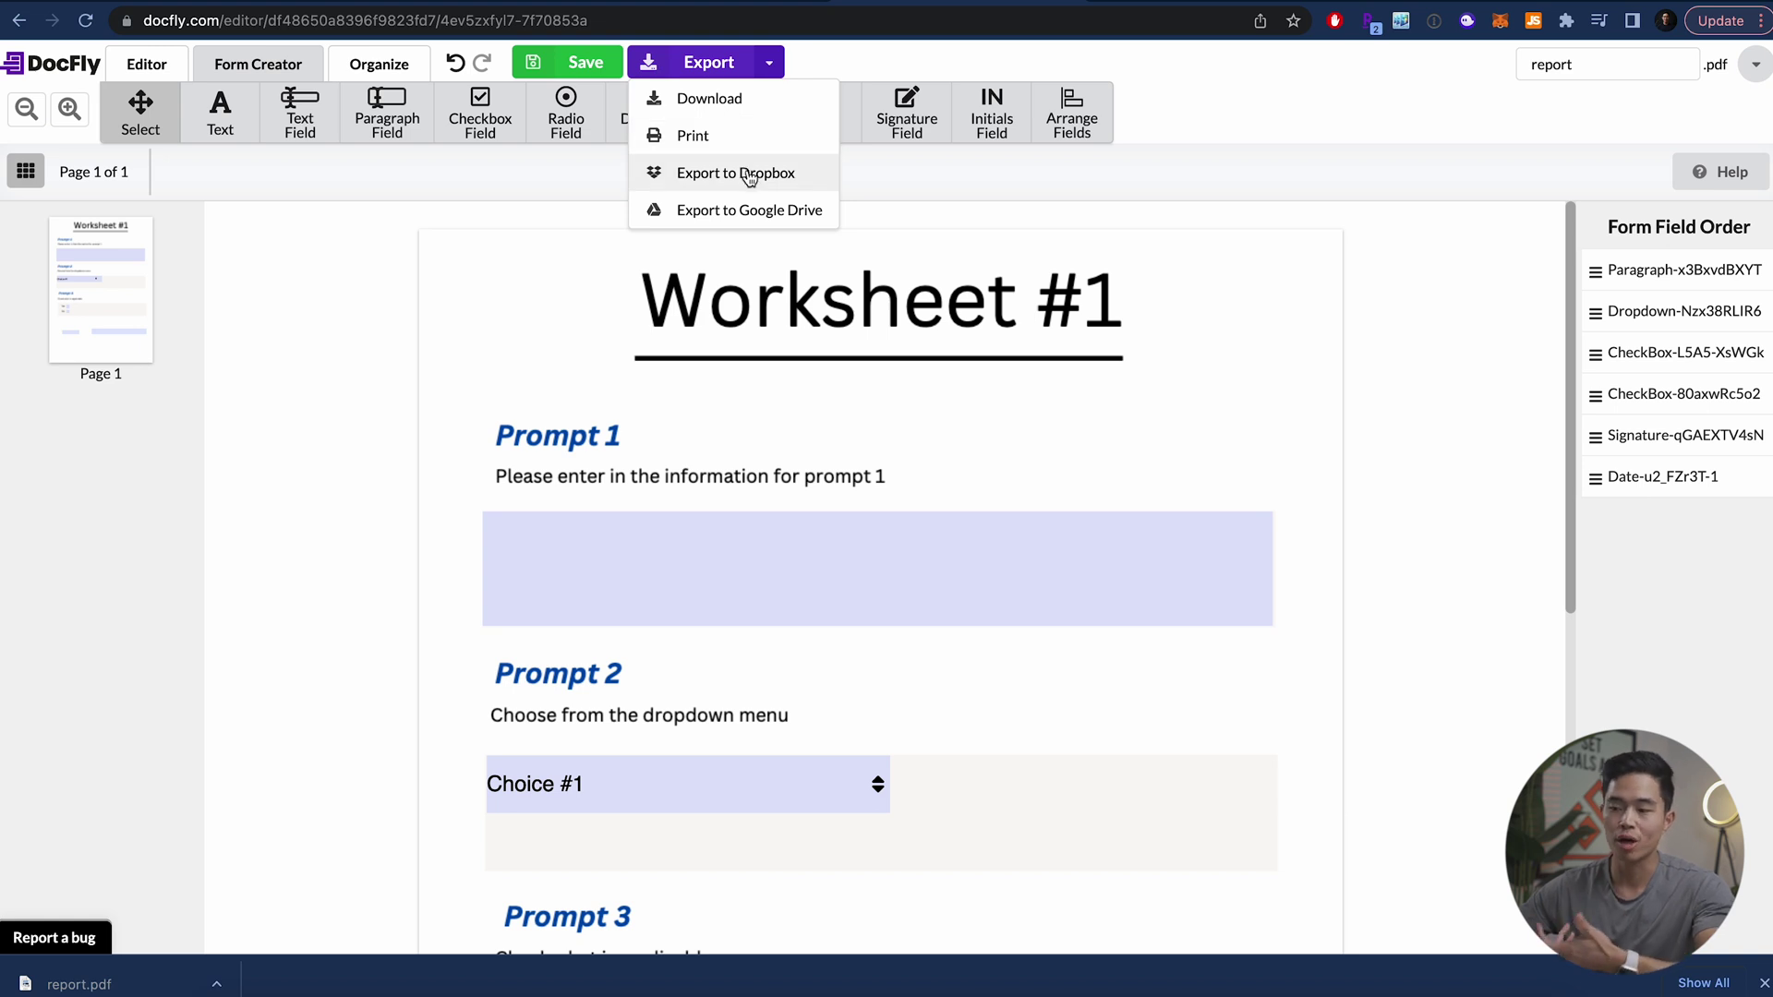
pyautogui.click(766, 102)
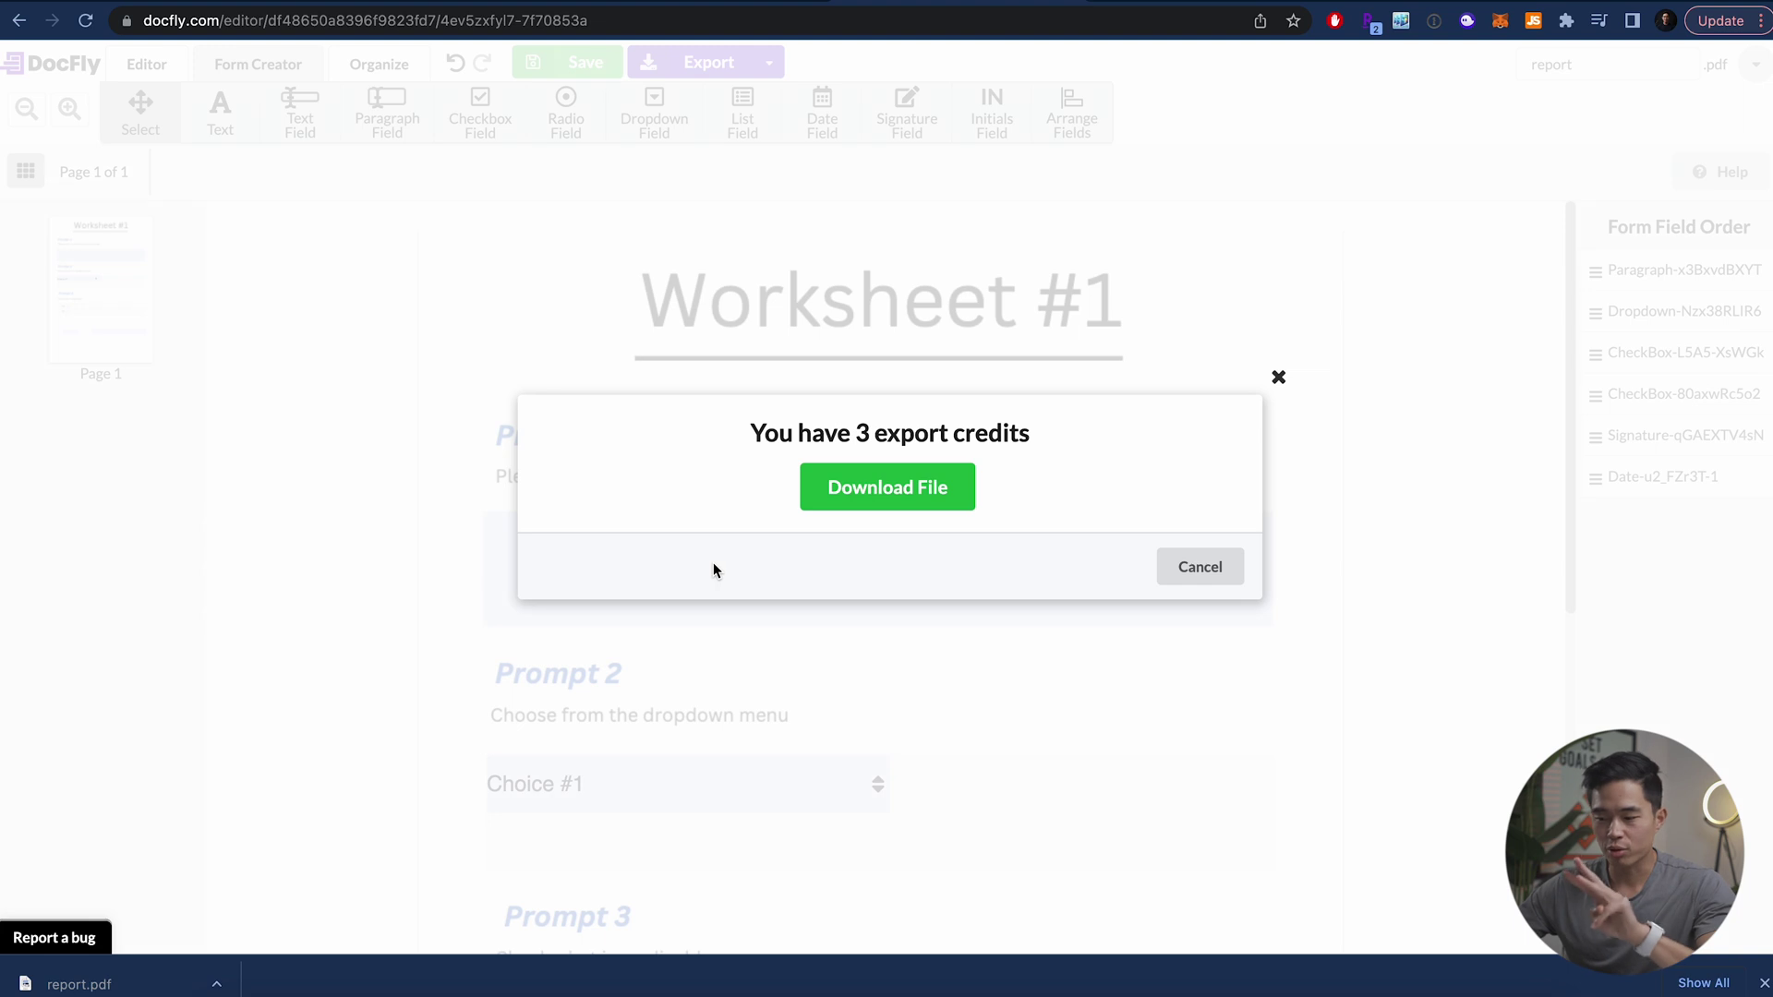
pyautogui.click(934, 502)
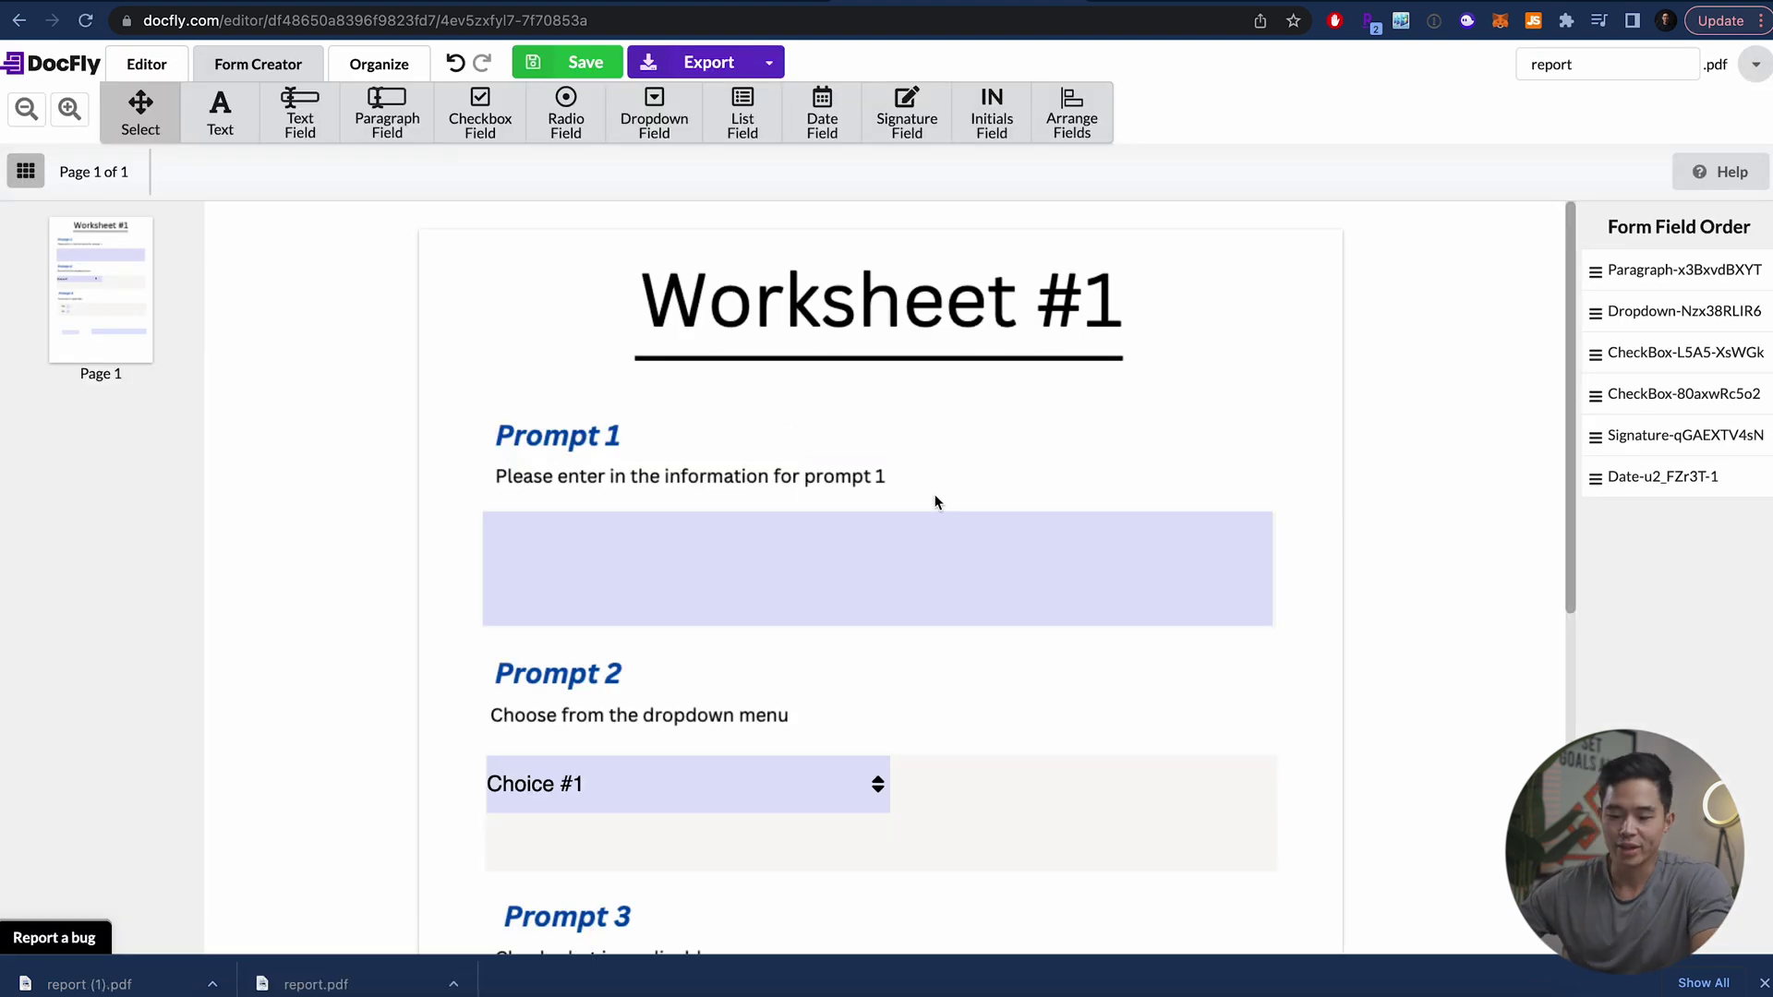
# Open report (1).pdf in Chrome, type test text into Prompt 1, and try the Prompt 2 dropdown
pyautogui.click(111, 988)
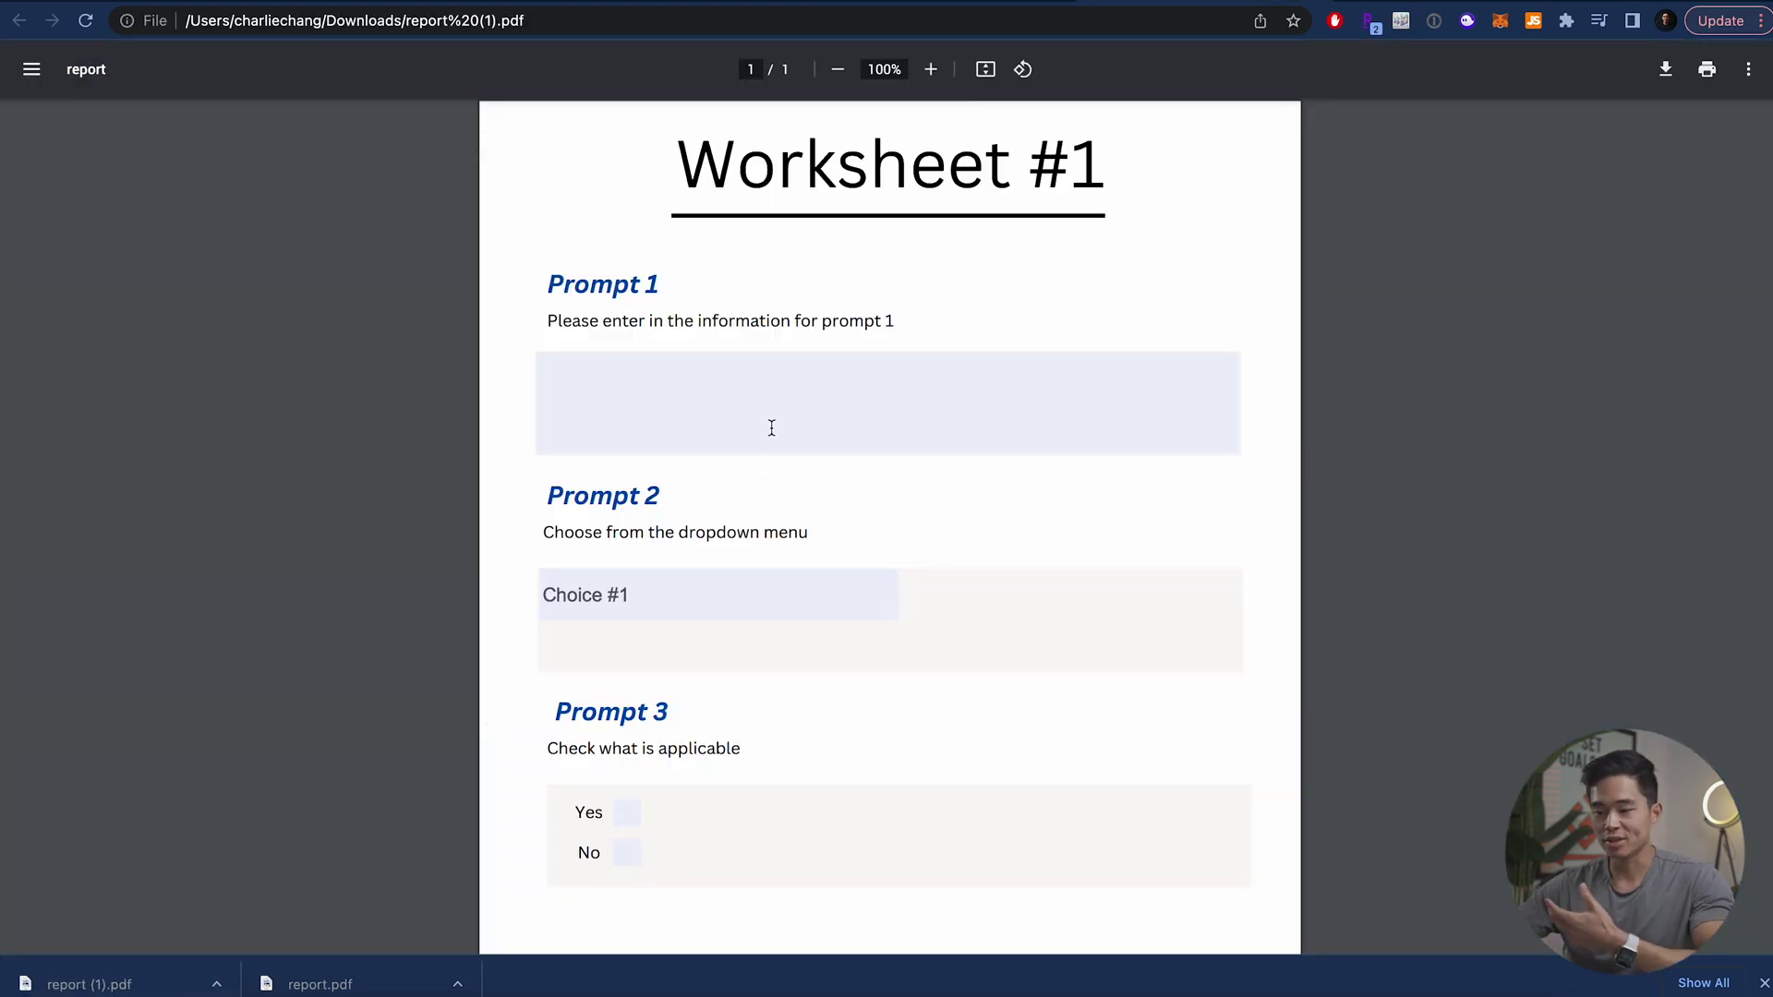
pyautogui.click(792, 407)
pyautogui.write('dfasdfsdf sdfsd fds fsd f')
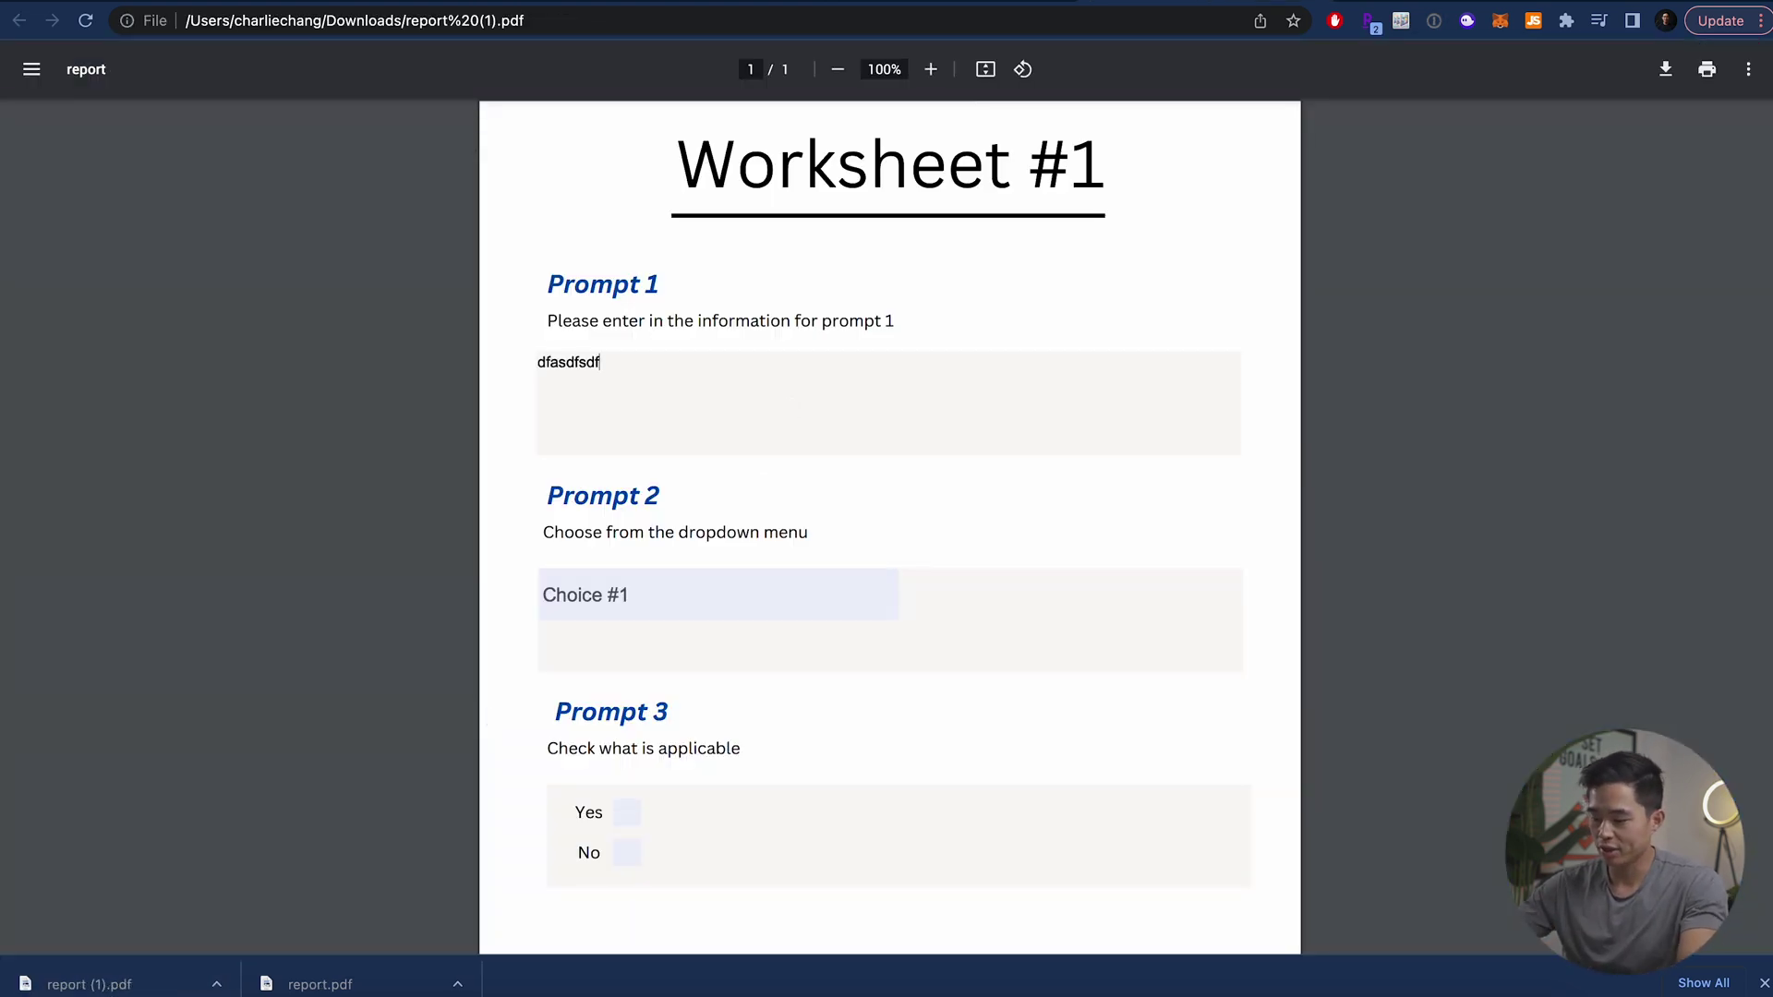
pyautogui.click(718, 598)
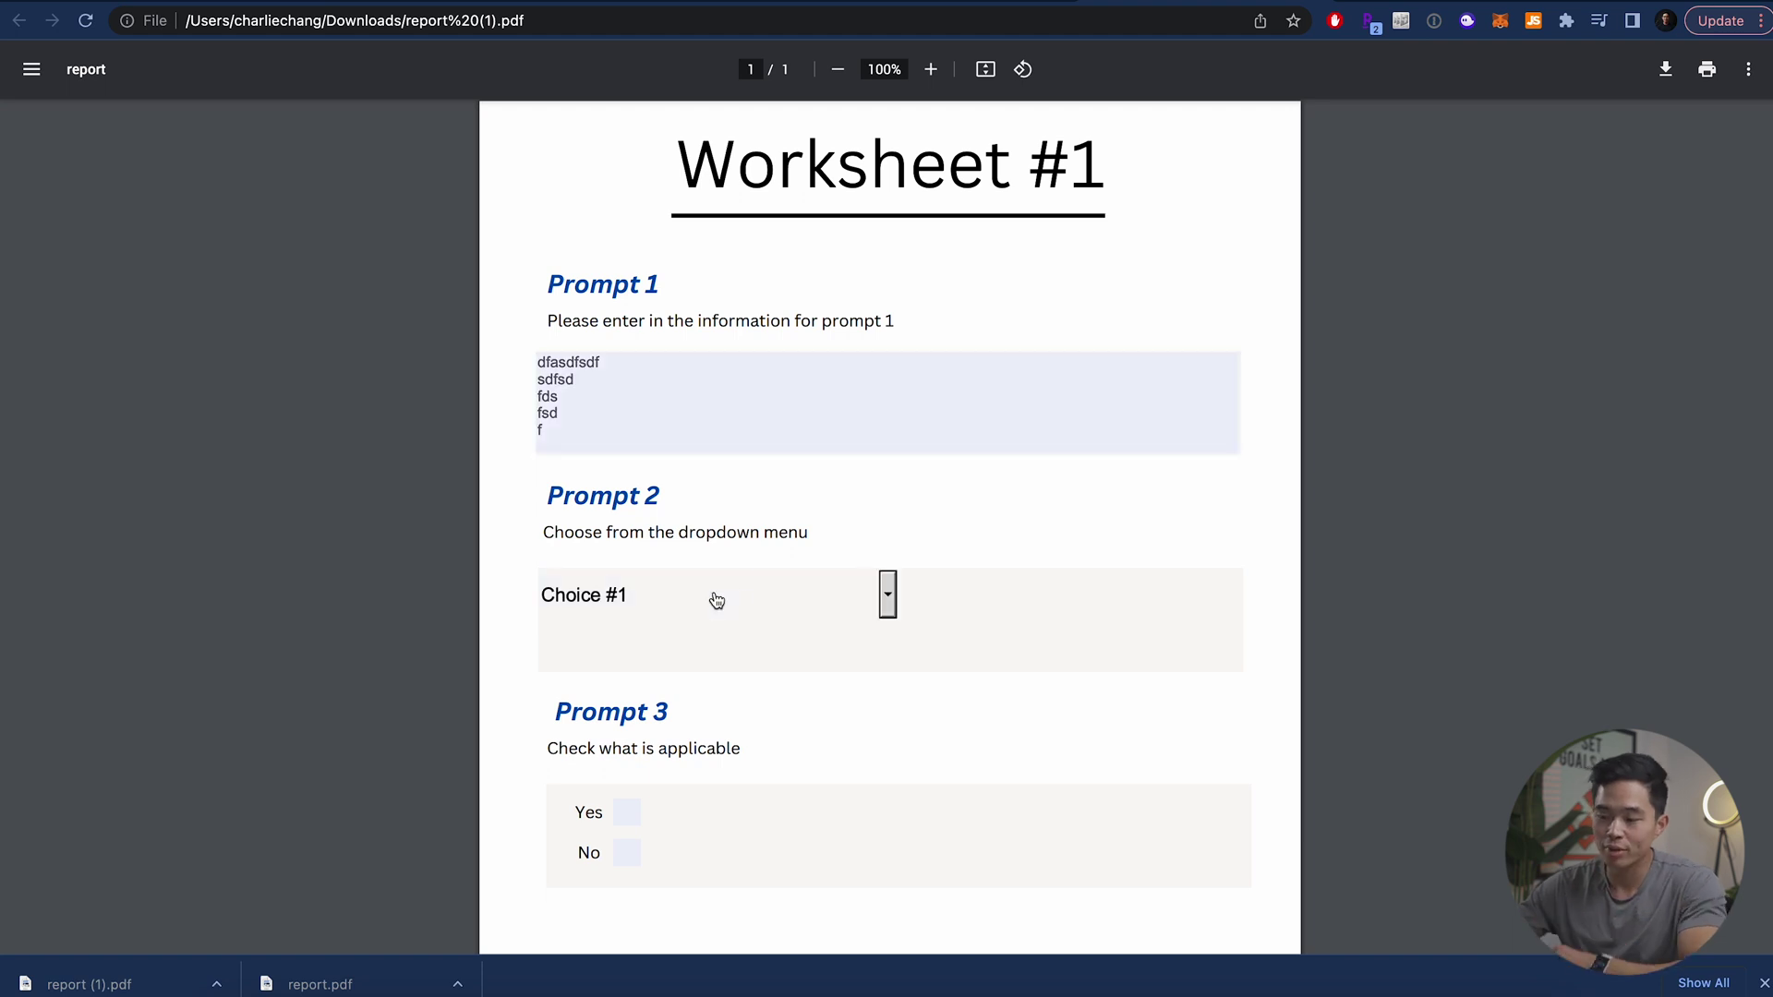